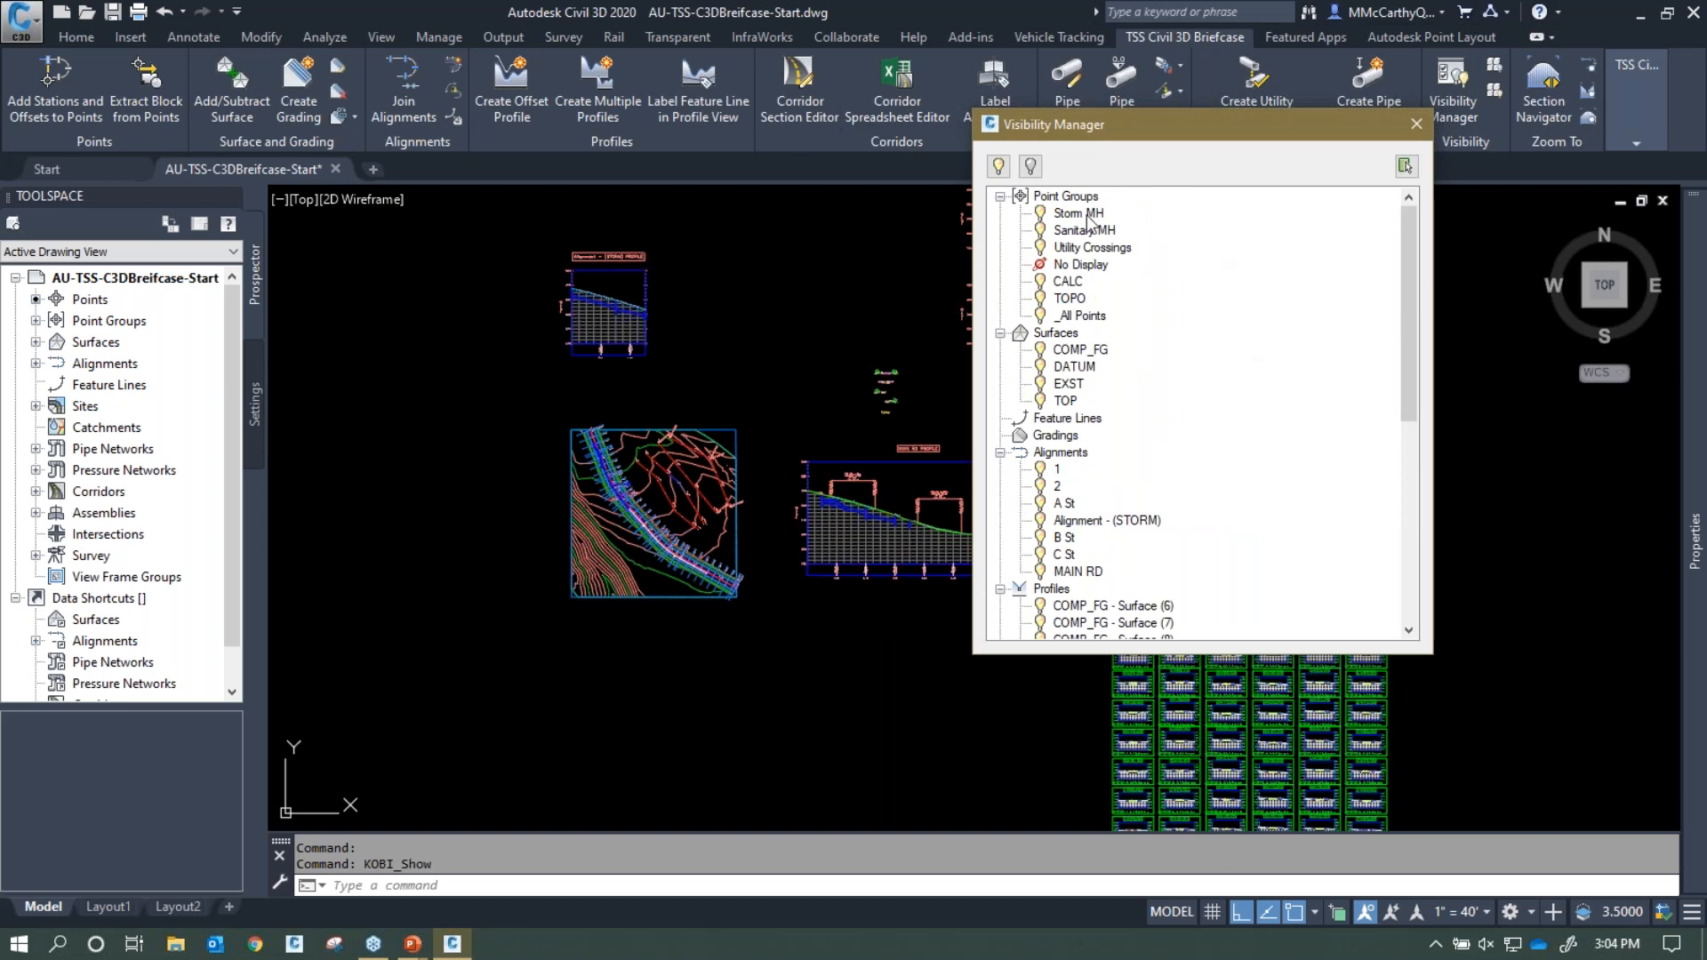
Hide the COMP_FG and DATUM surfaces and list the drawing's surfaces with their assigned styles
{"action": "left_click", "coordinate": [1041, 349]}
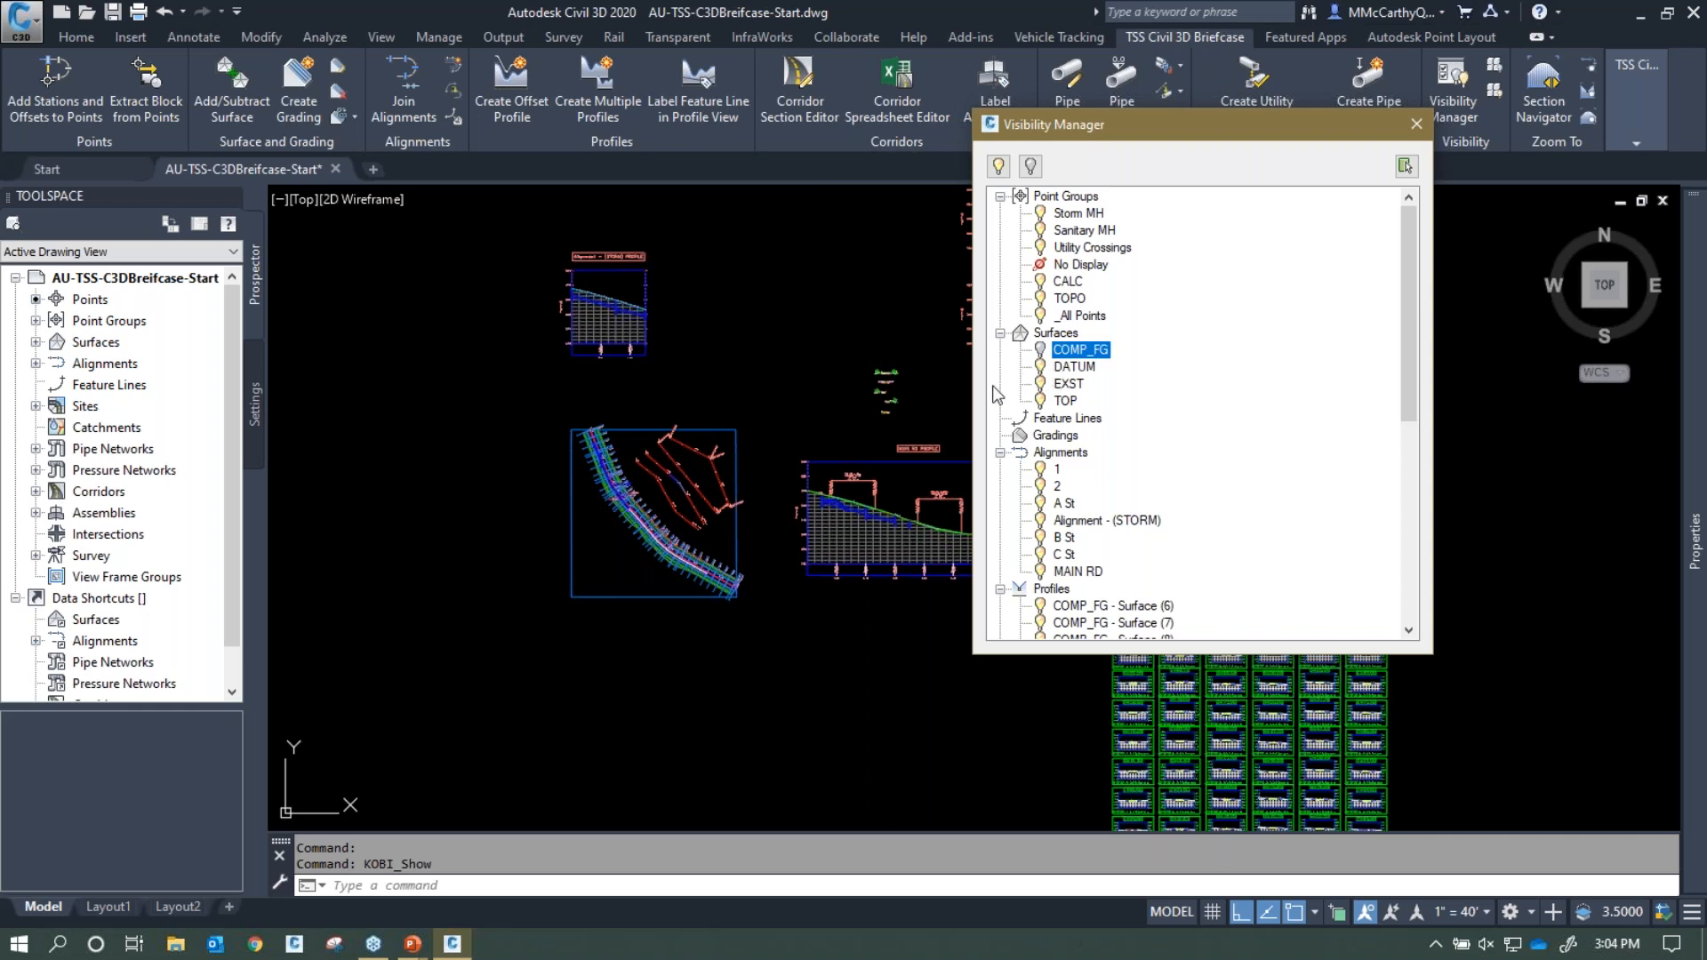
{"action": "left_click", "coordinate": [1040, 367]}
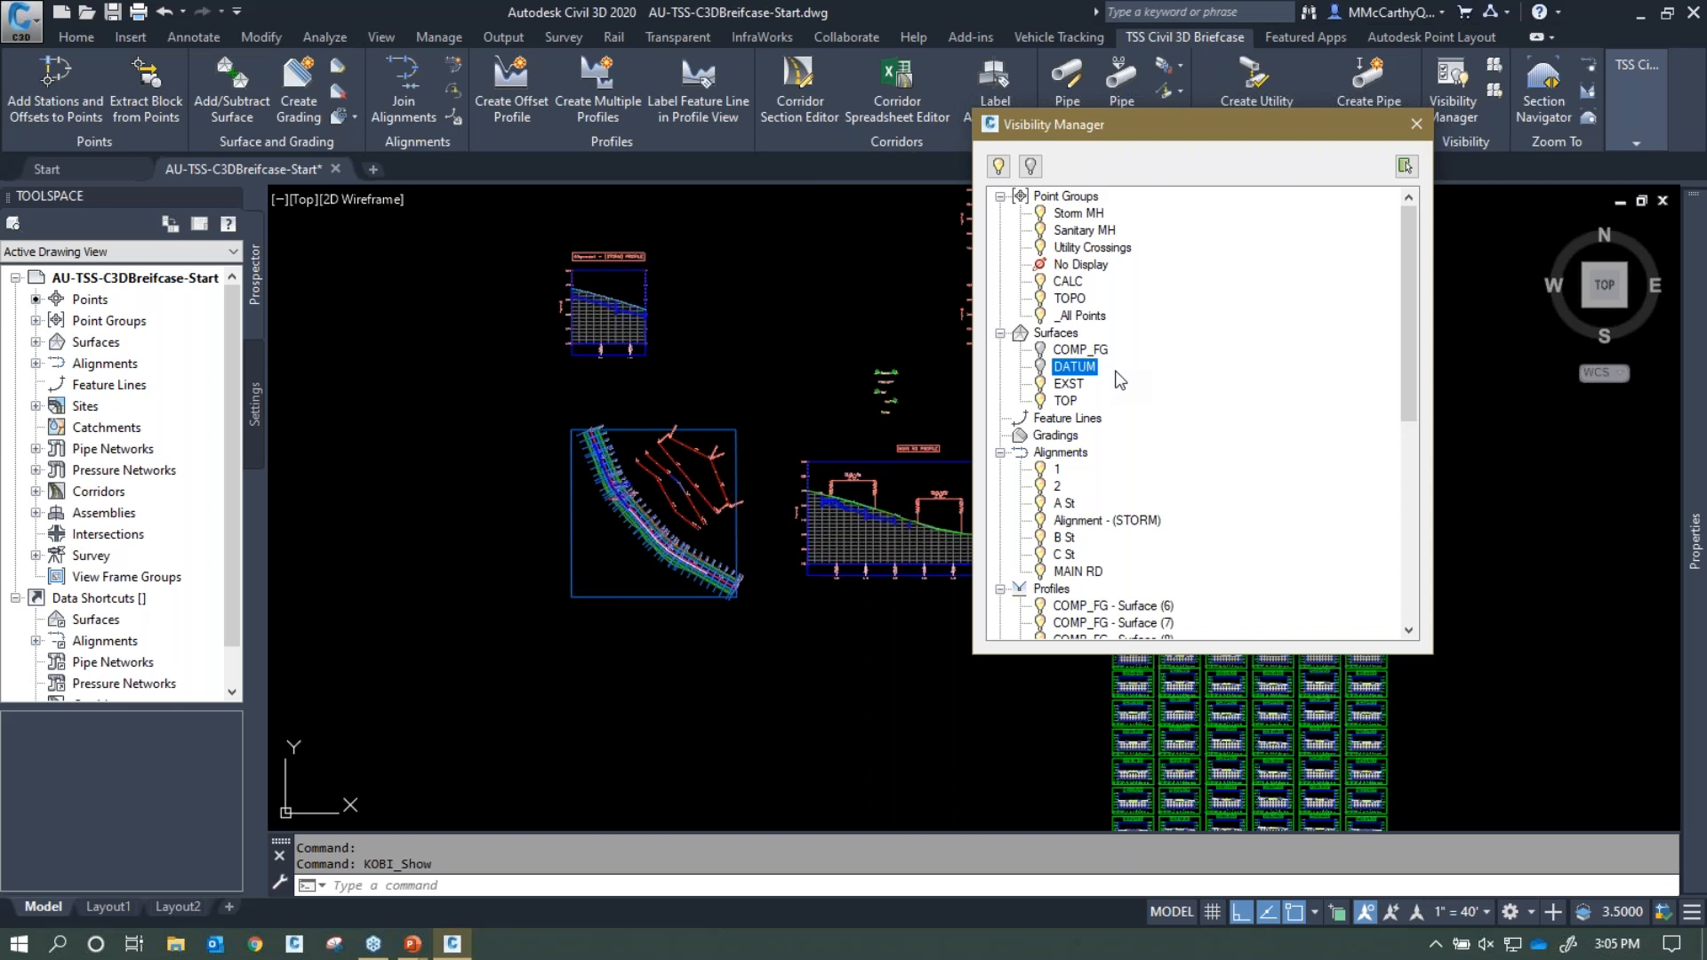
{"action": "left_click", "coordinate": [82, 346]}
{"action": "left_click", "coordinate": [35, 341]}
{"action": "left_click", "coordinate": [98, 343]}
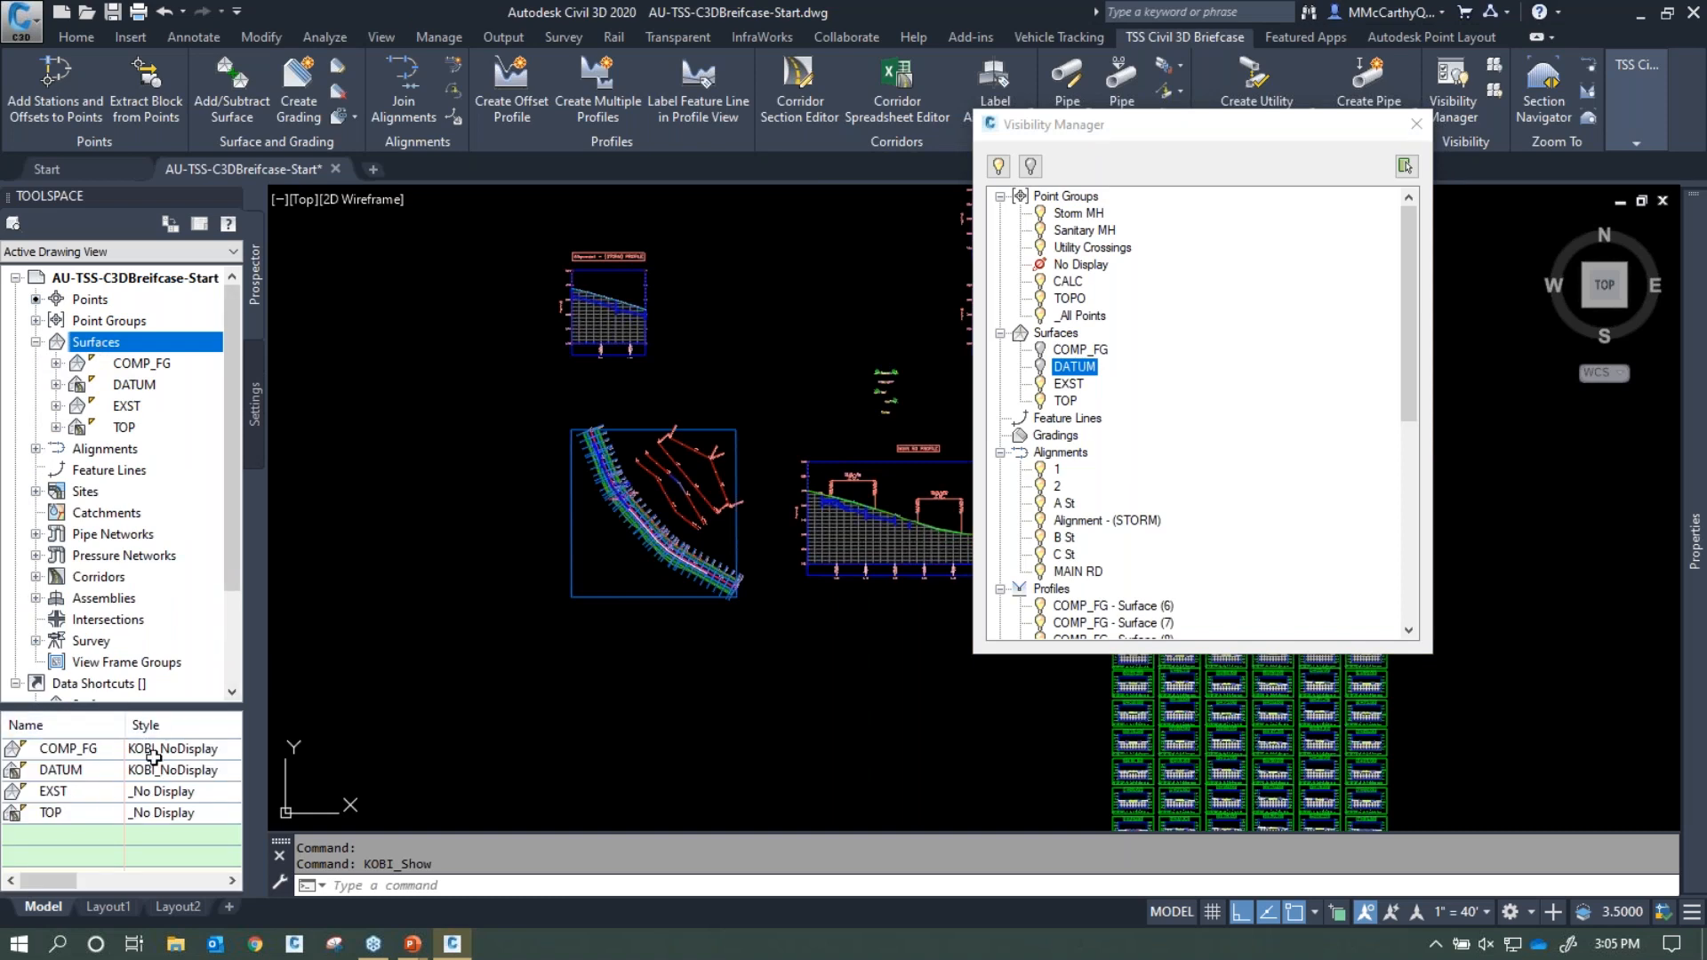
Restore the visibility of the DATUM and COMP_FG surfaces and close the Visibility Manager
{"action": "left_click", "coordinate": [1042, 361]}
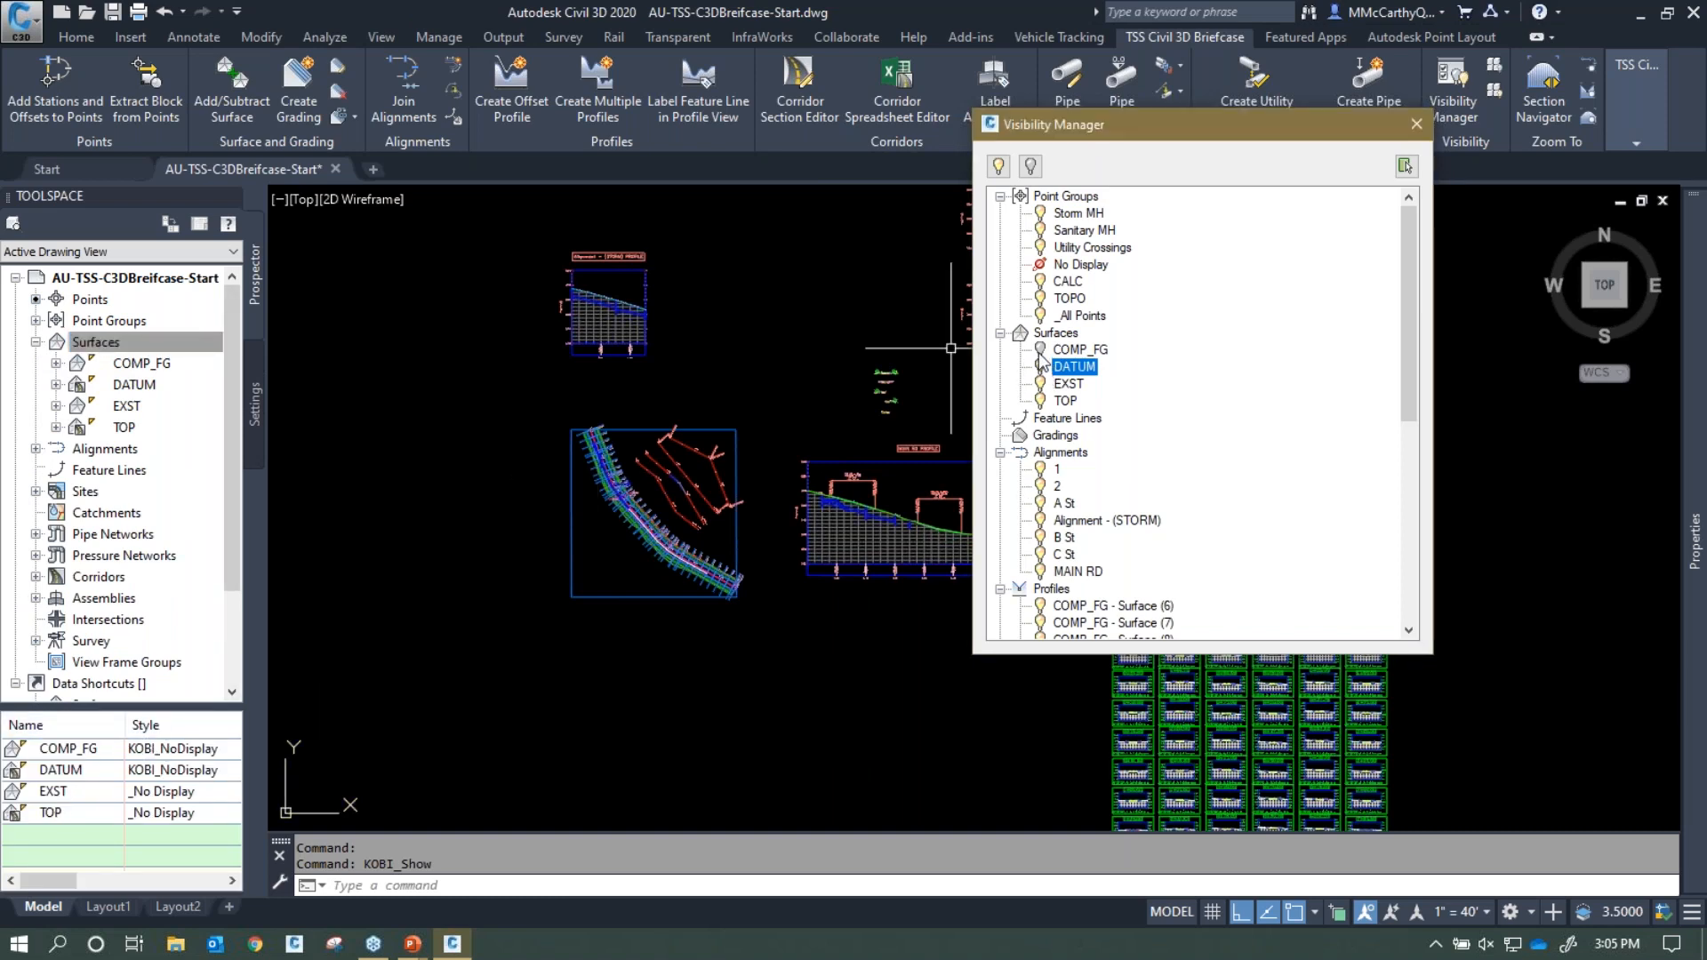
{"action": "left_click", "coordinate": [1040, 349]}
{"action": "left_click", "coordinate": [1418, 123]}
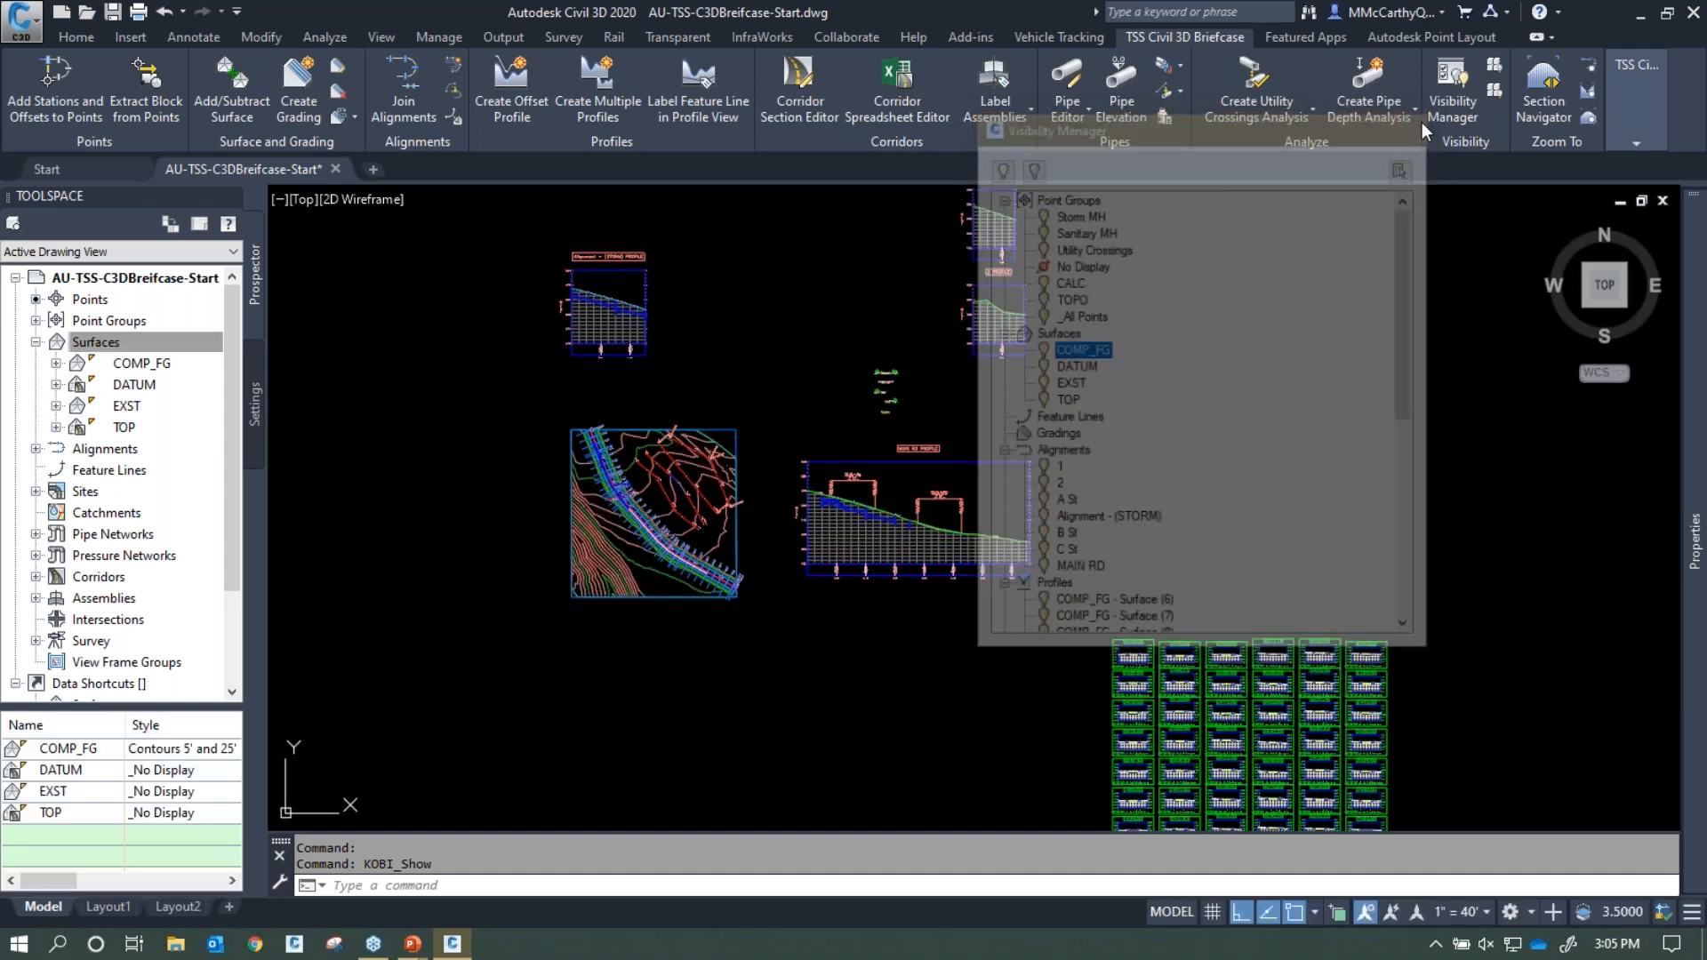
Hide the two small upper profile views and the objects above the main road profile, and show all hidden objects again
{"action": "middle_click_drag", "start_coordinate": [942, 259], "coordinate": [898, 375]}
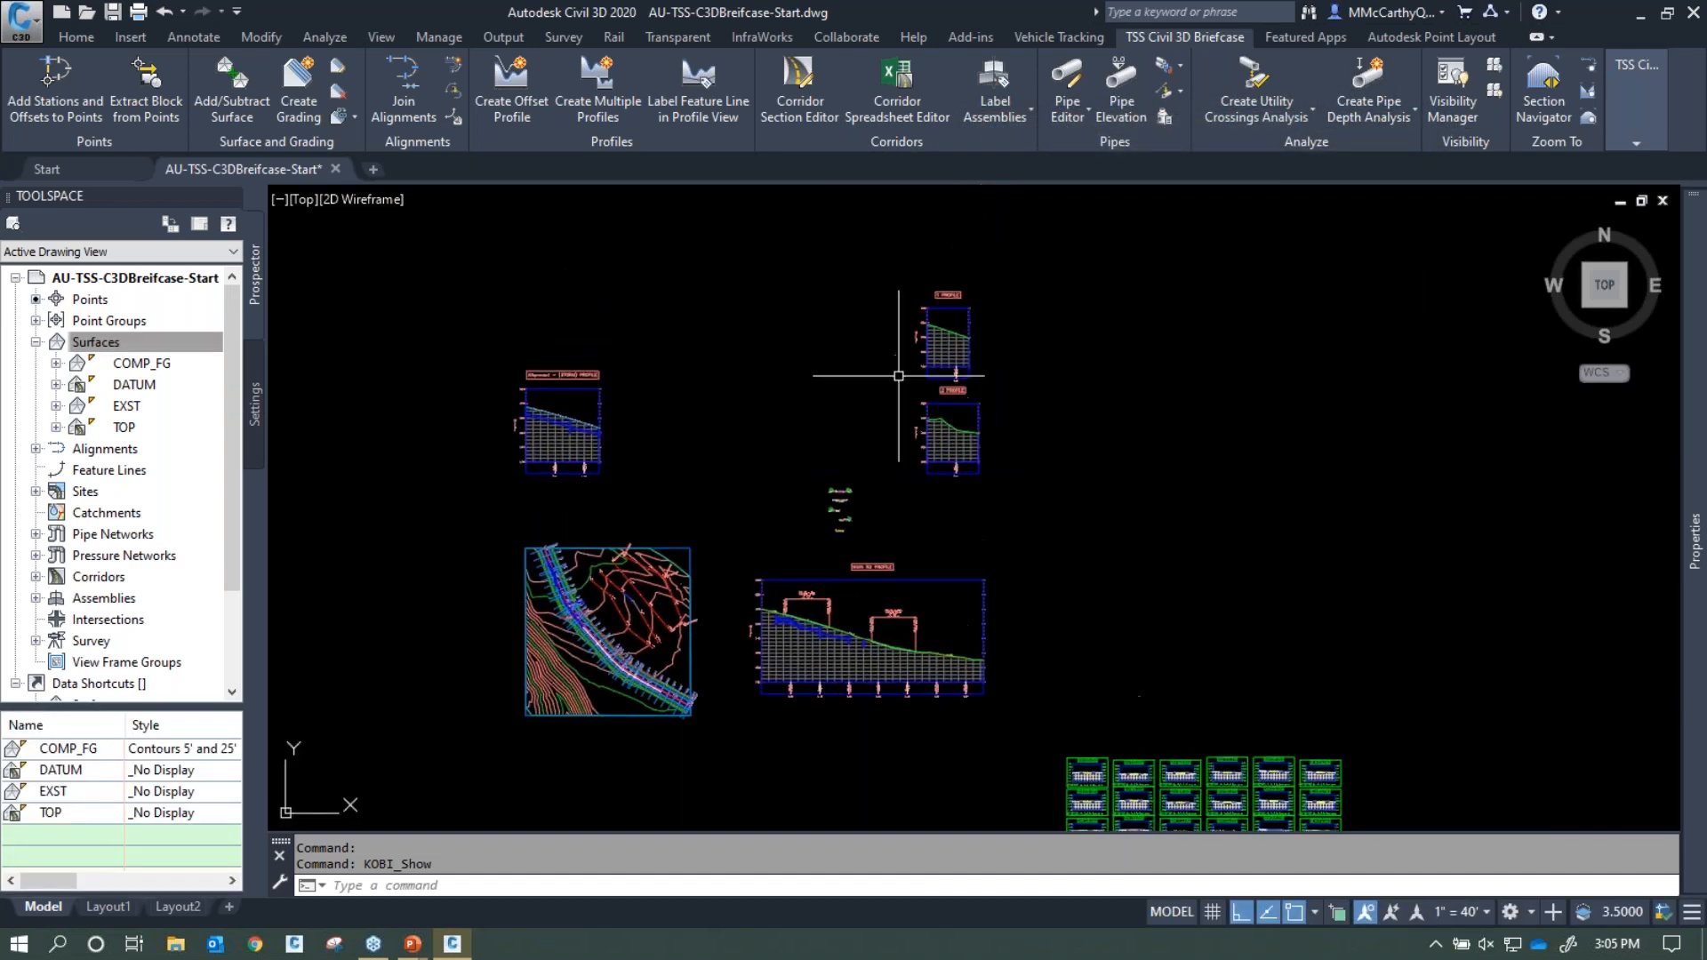
{"action": "left_click", "coordinate": [1095, 210]}
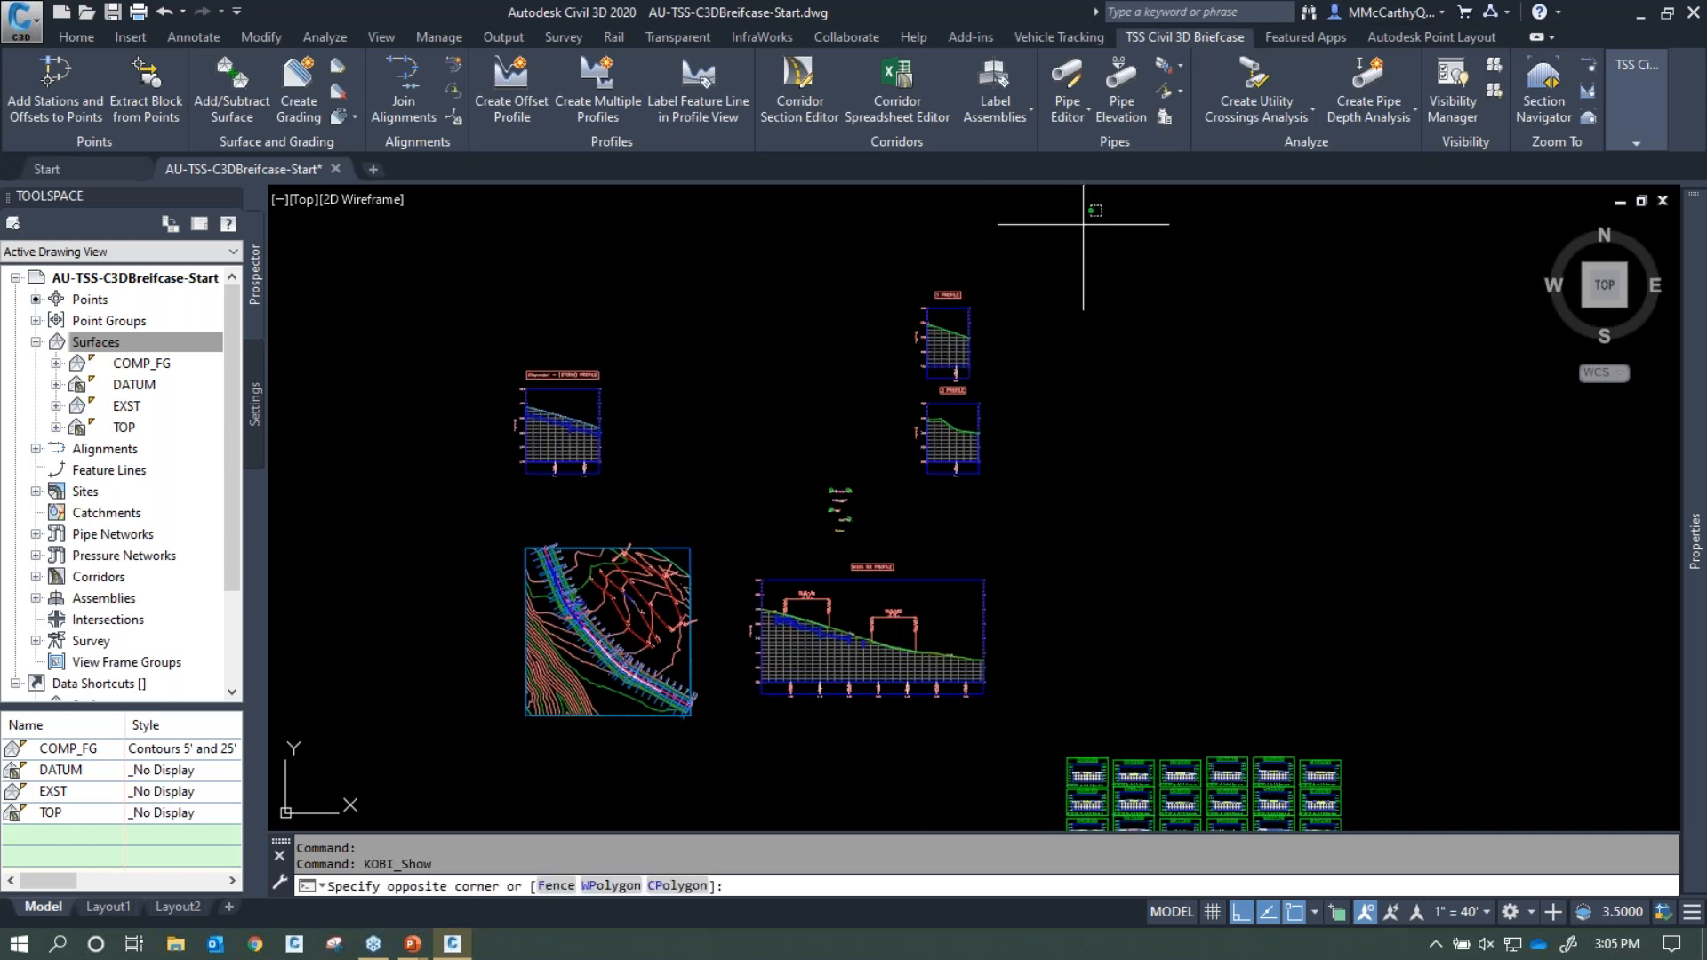
{"action": "left_click", "coordinate": [786, 541]}
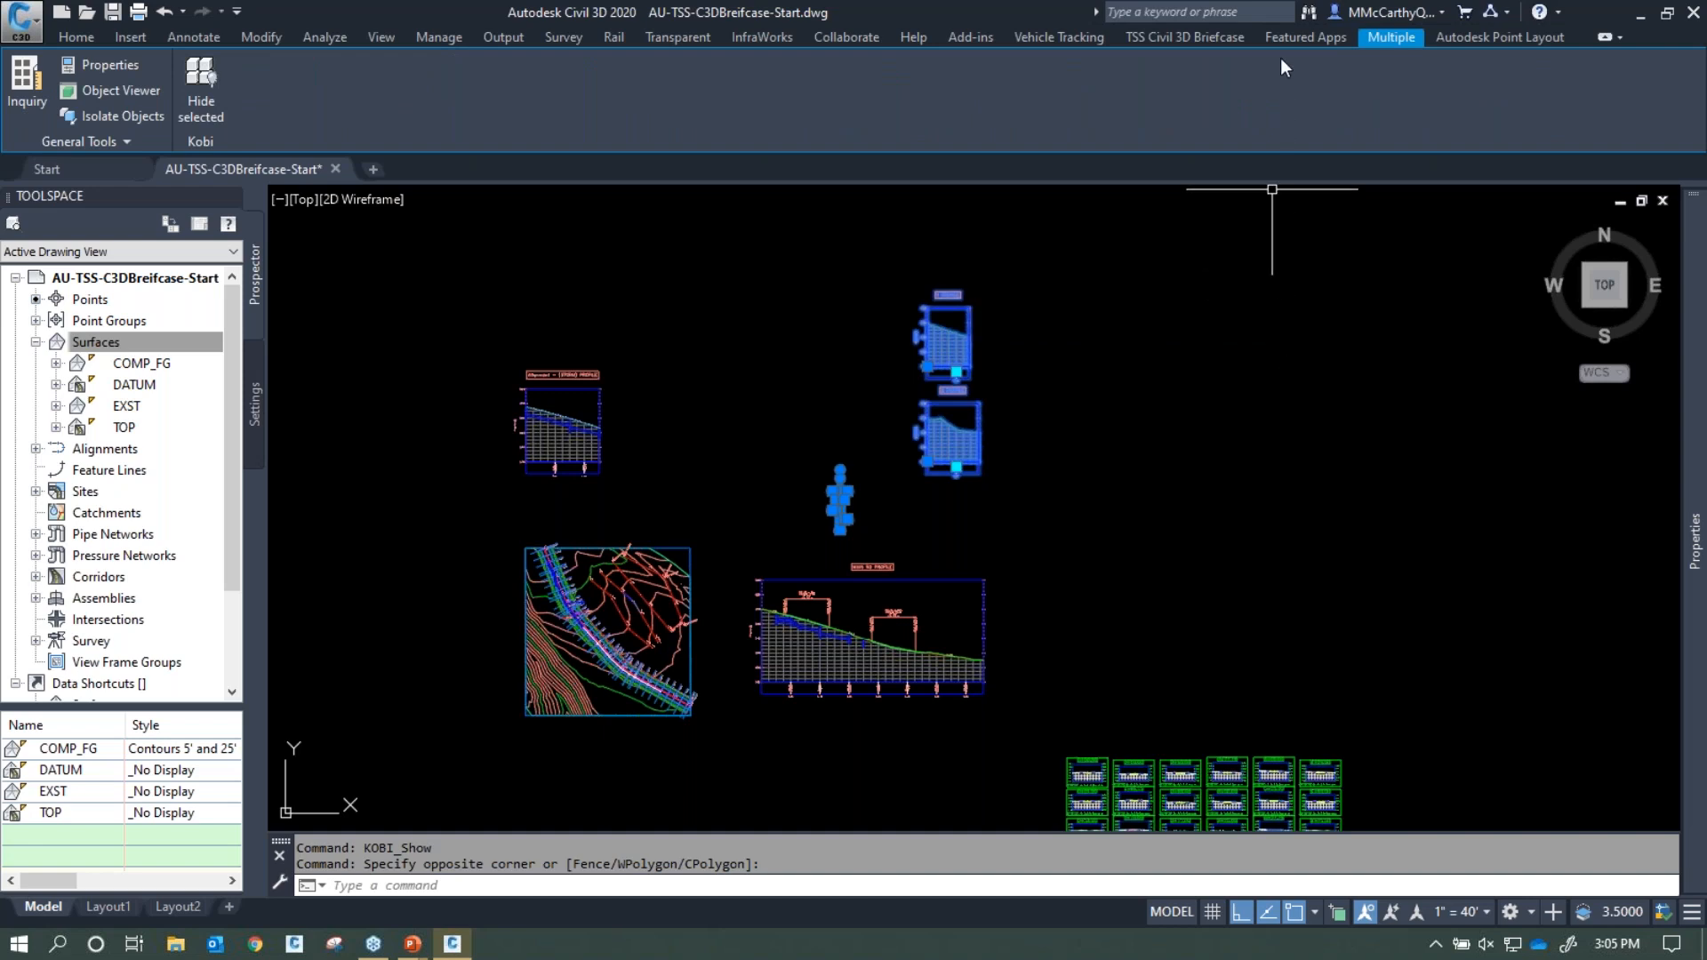
{"action": "left_click", "coordinate": [1213, 40]}
{"action": "left_click", "coordinate": [1492, 67]}
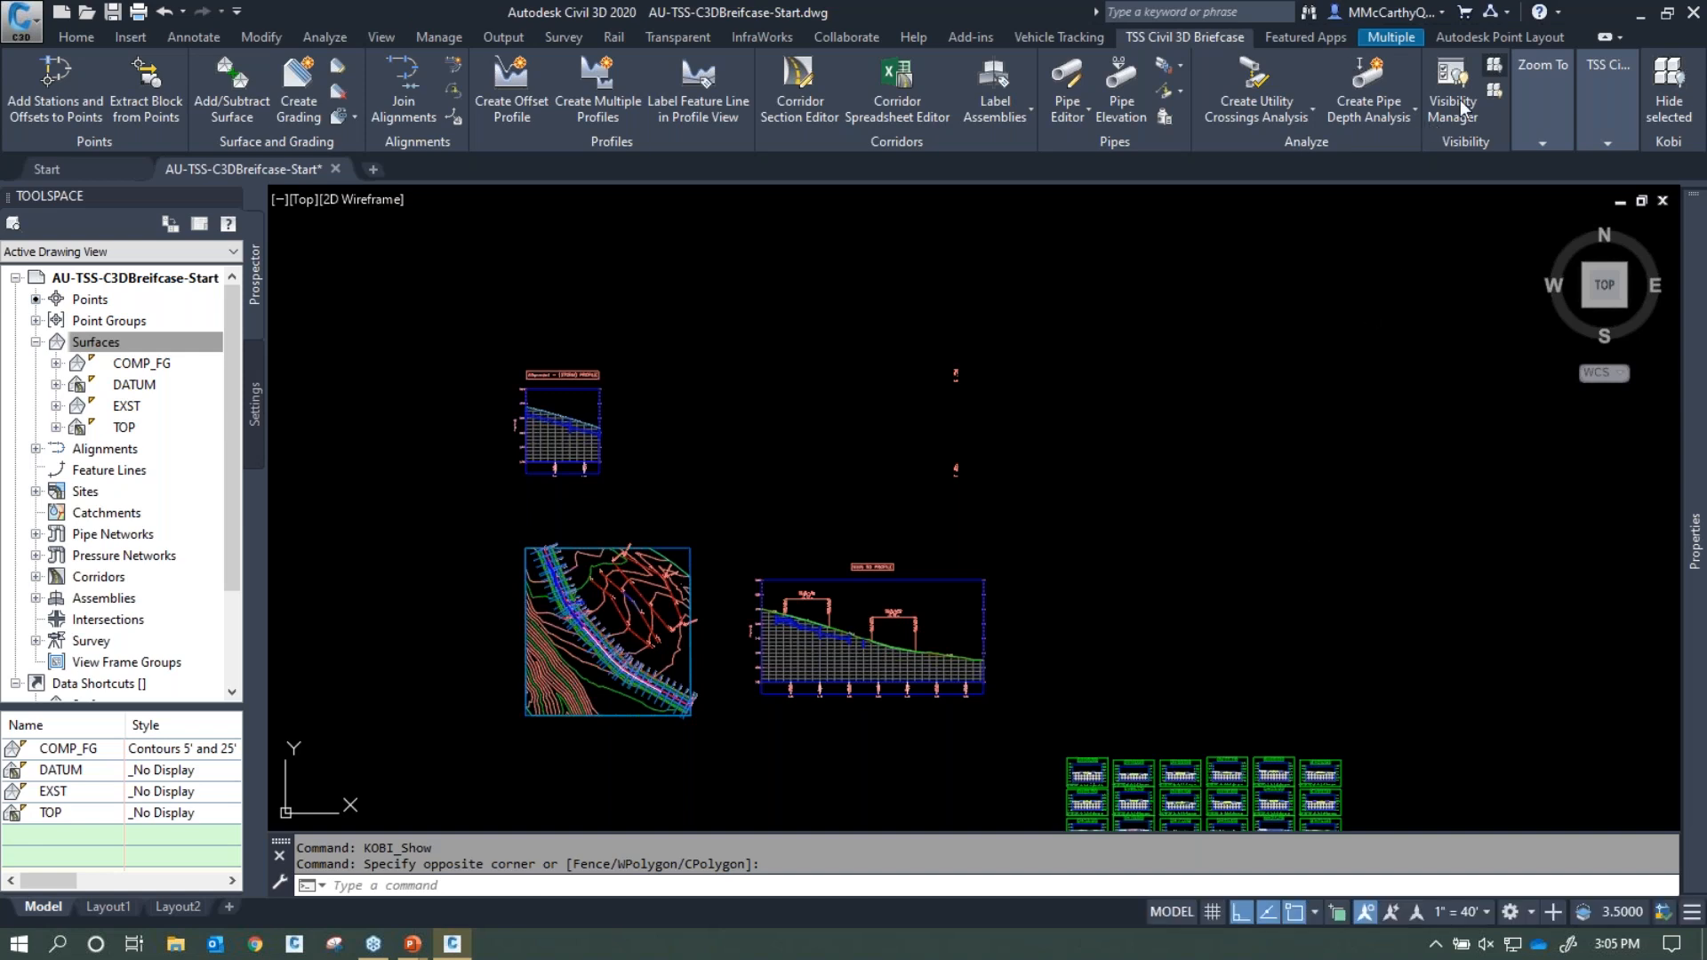
{"action": "left_click", "coordinate": [1494, 89]}
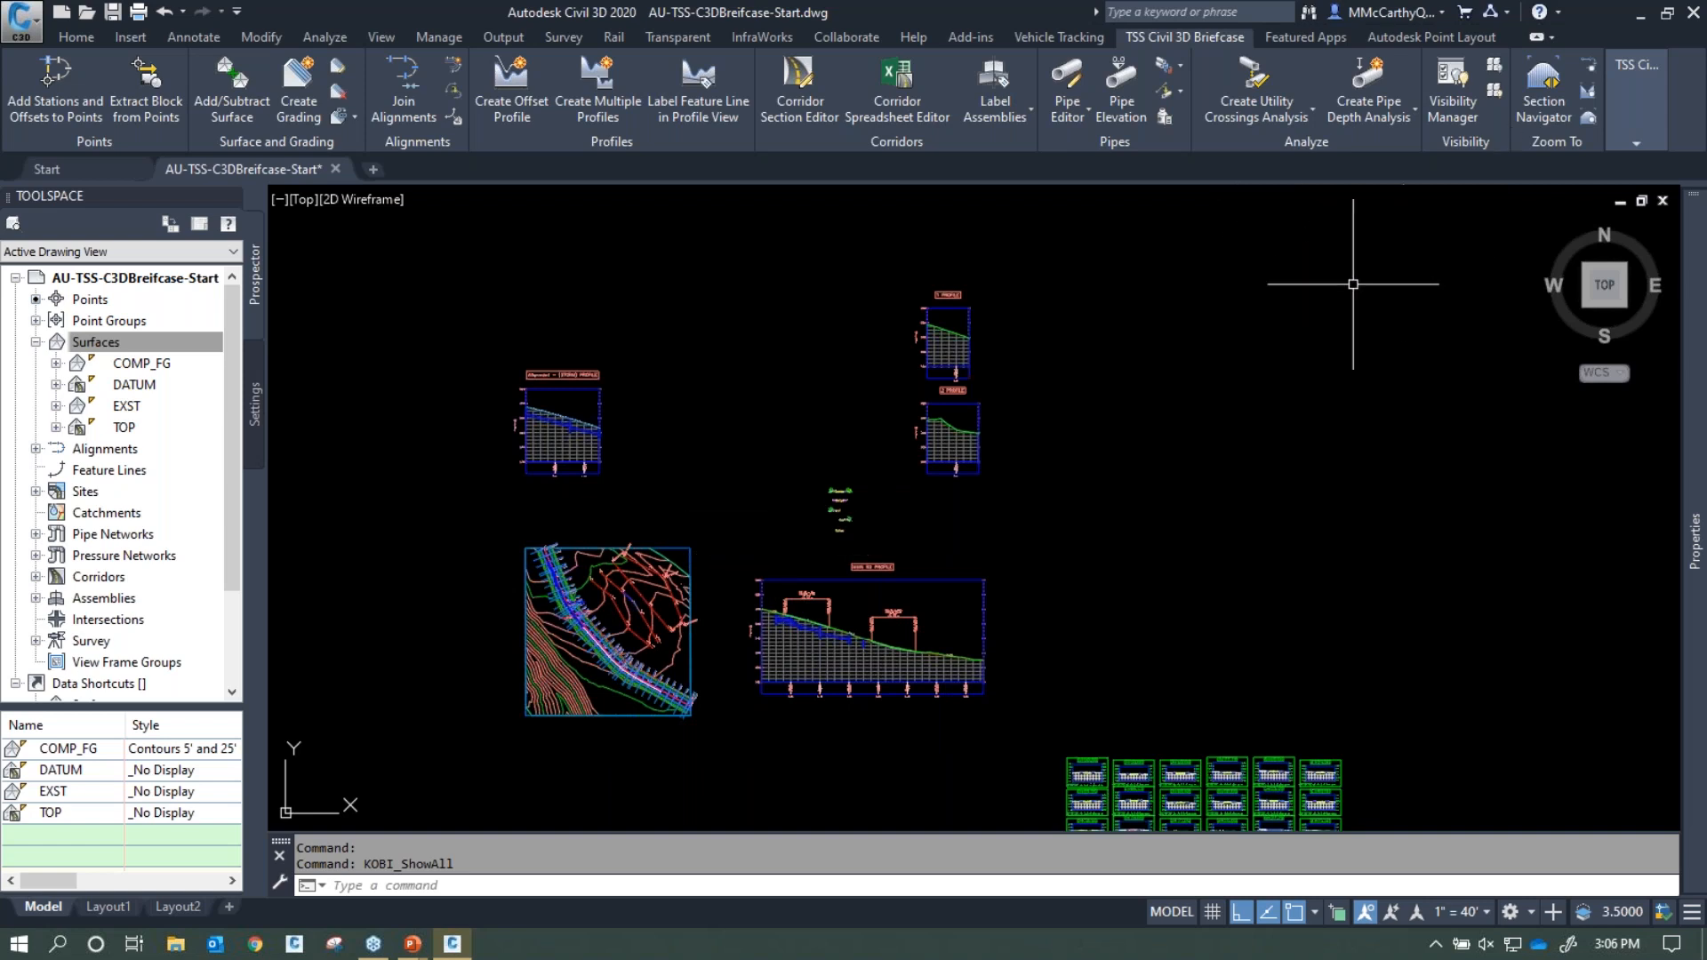
Zoom to the section view that belongs to the 3+25.00 sample line on the main road
{"action": "scroll", "coordinate": [850, 444], "scroll_direction": "up", "scroll_amount": 2}
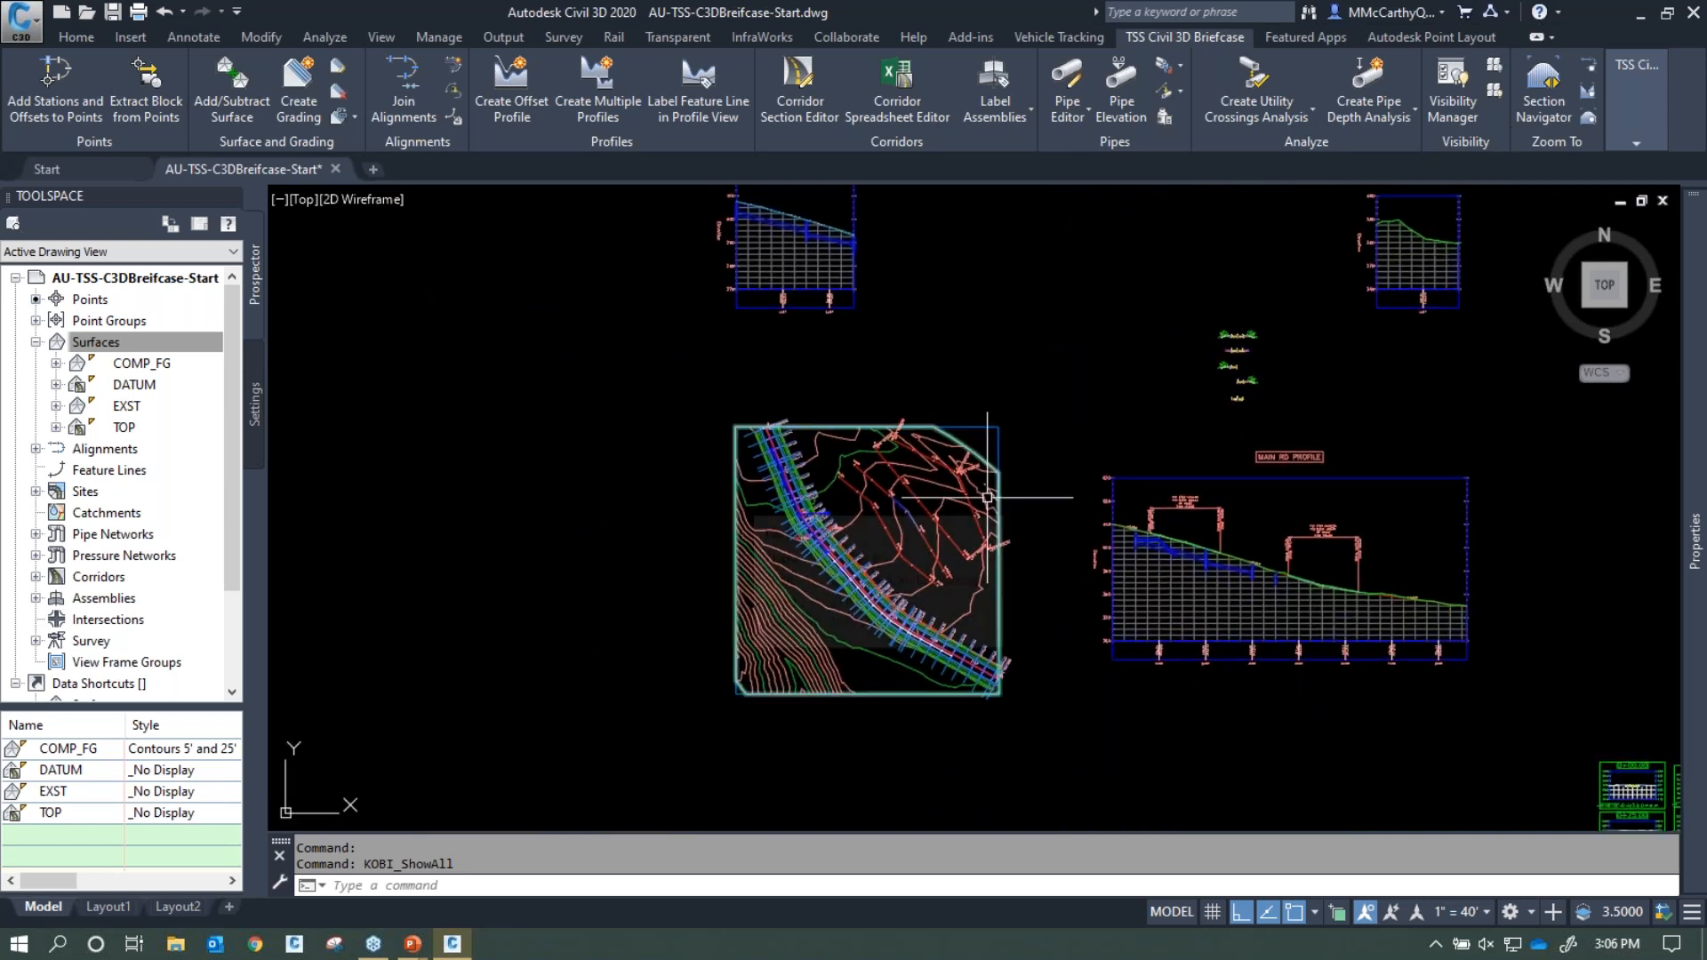
{"action": "scroll", "coordinate": [884, 590], "scroll_direction": "up", "scroll_amount": 5}
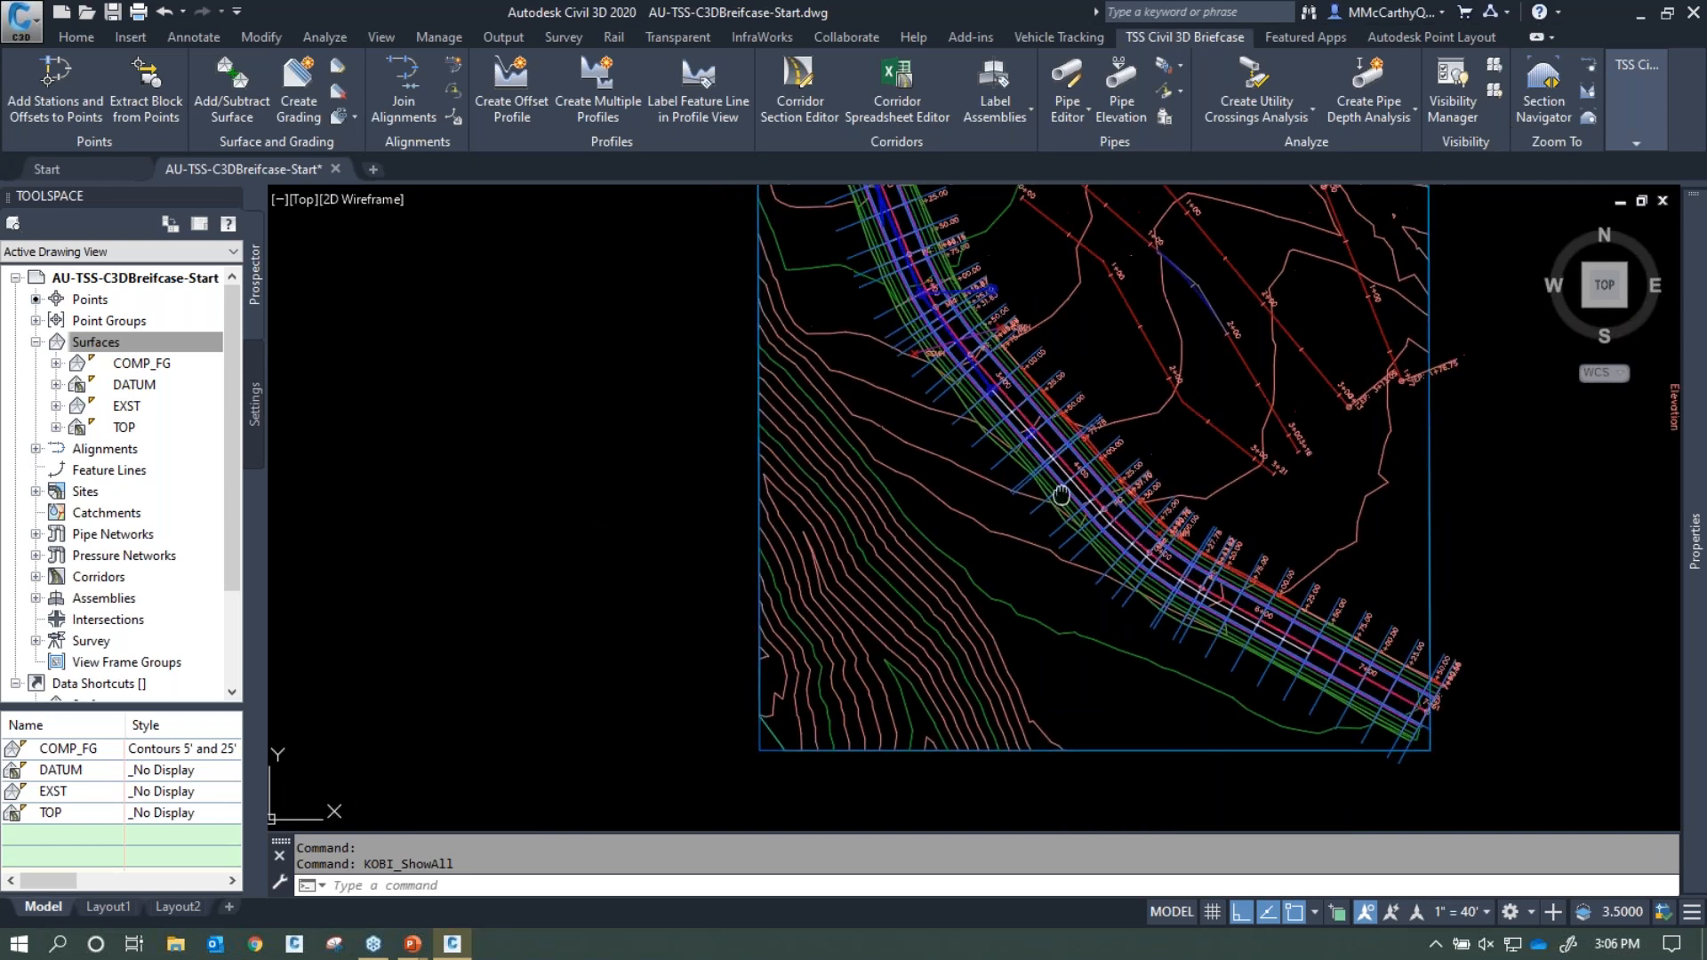
{"action": "scroll", "coordinate": [878, 625], "scroll_direction": "up", "scroll_amount": 4}
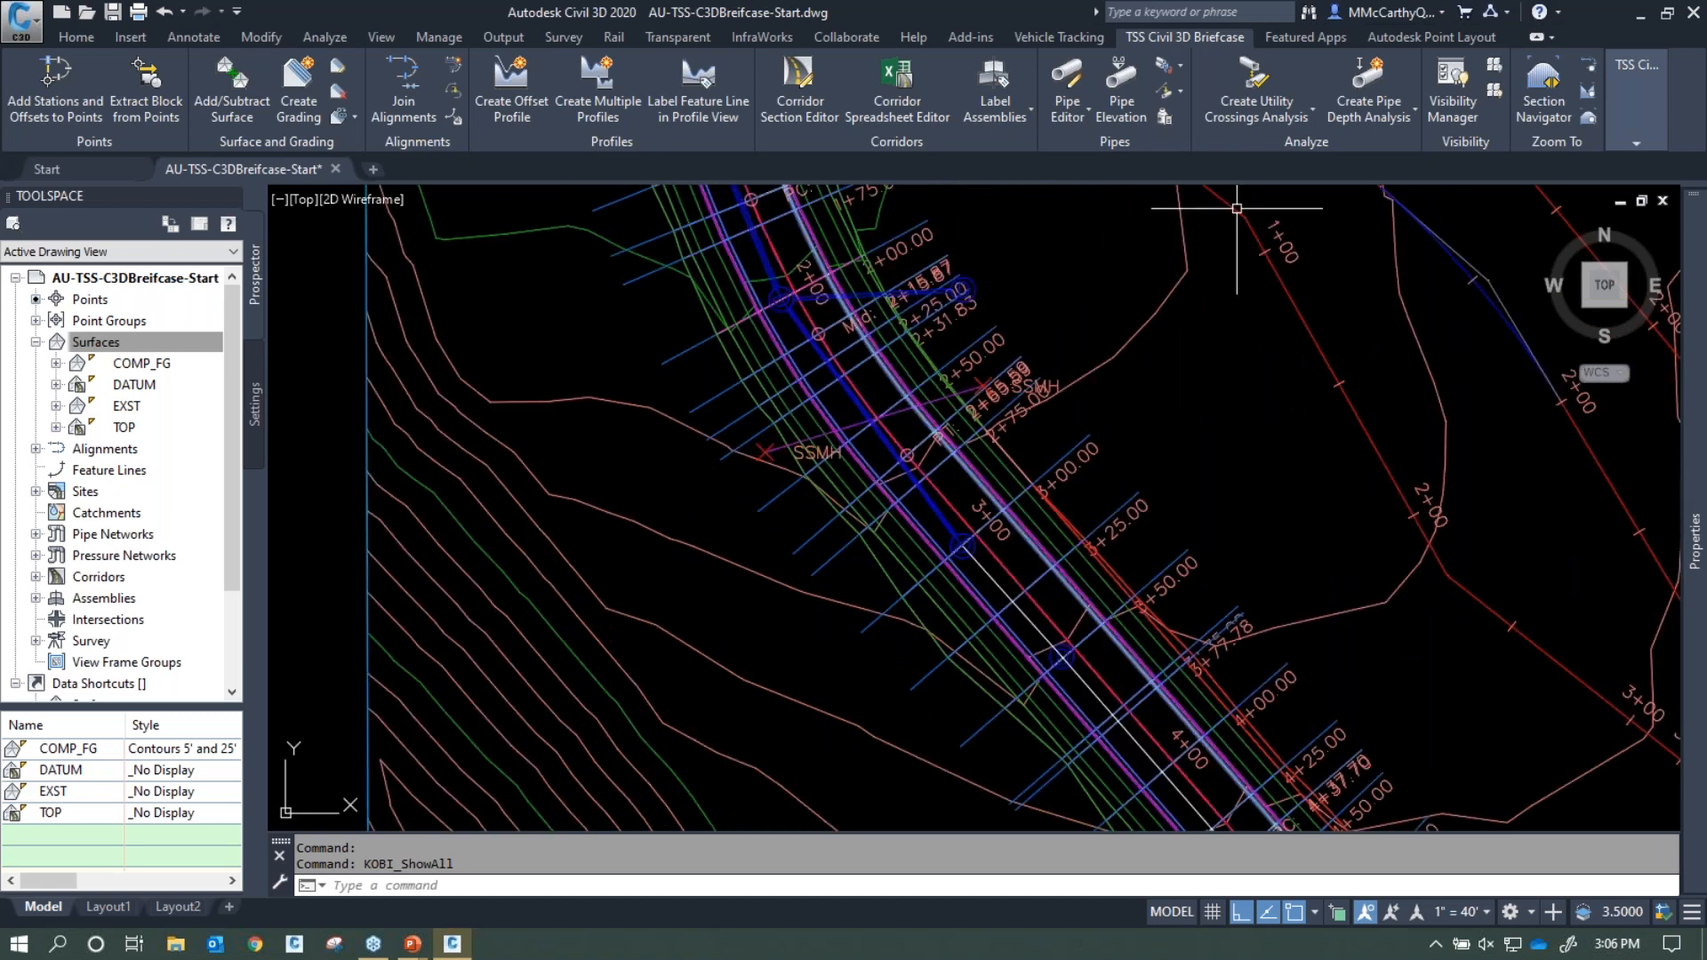
{"action": "left_click", "coordinate": [1585, 115]}
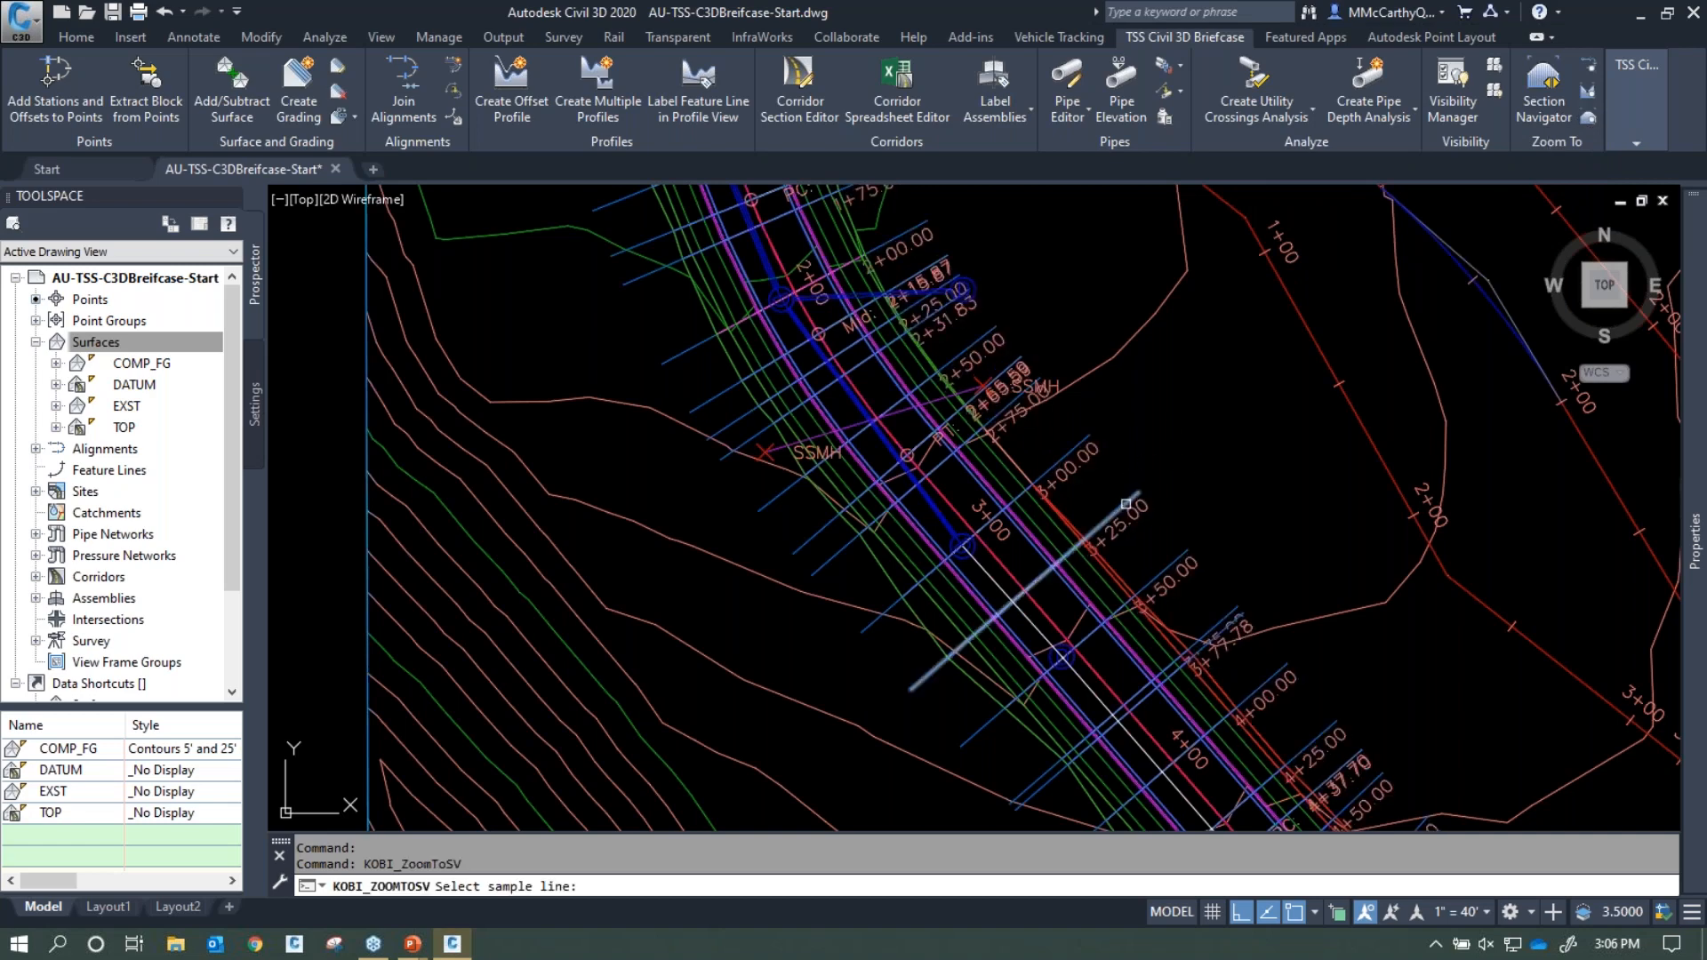
{"action": "left_click", "coordinate": [880, 520]}
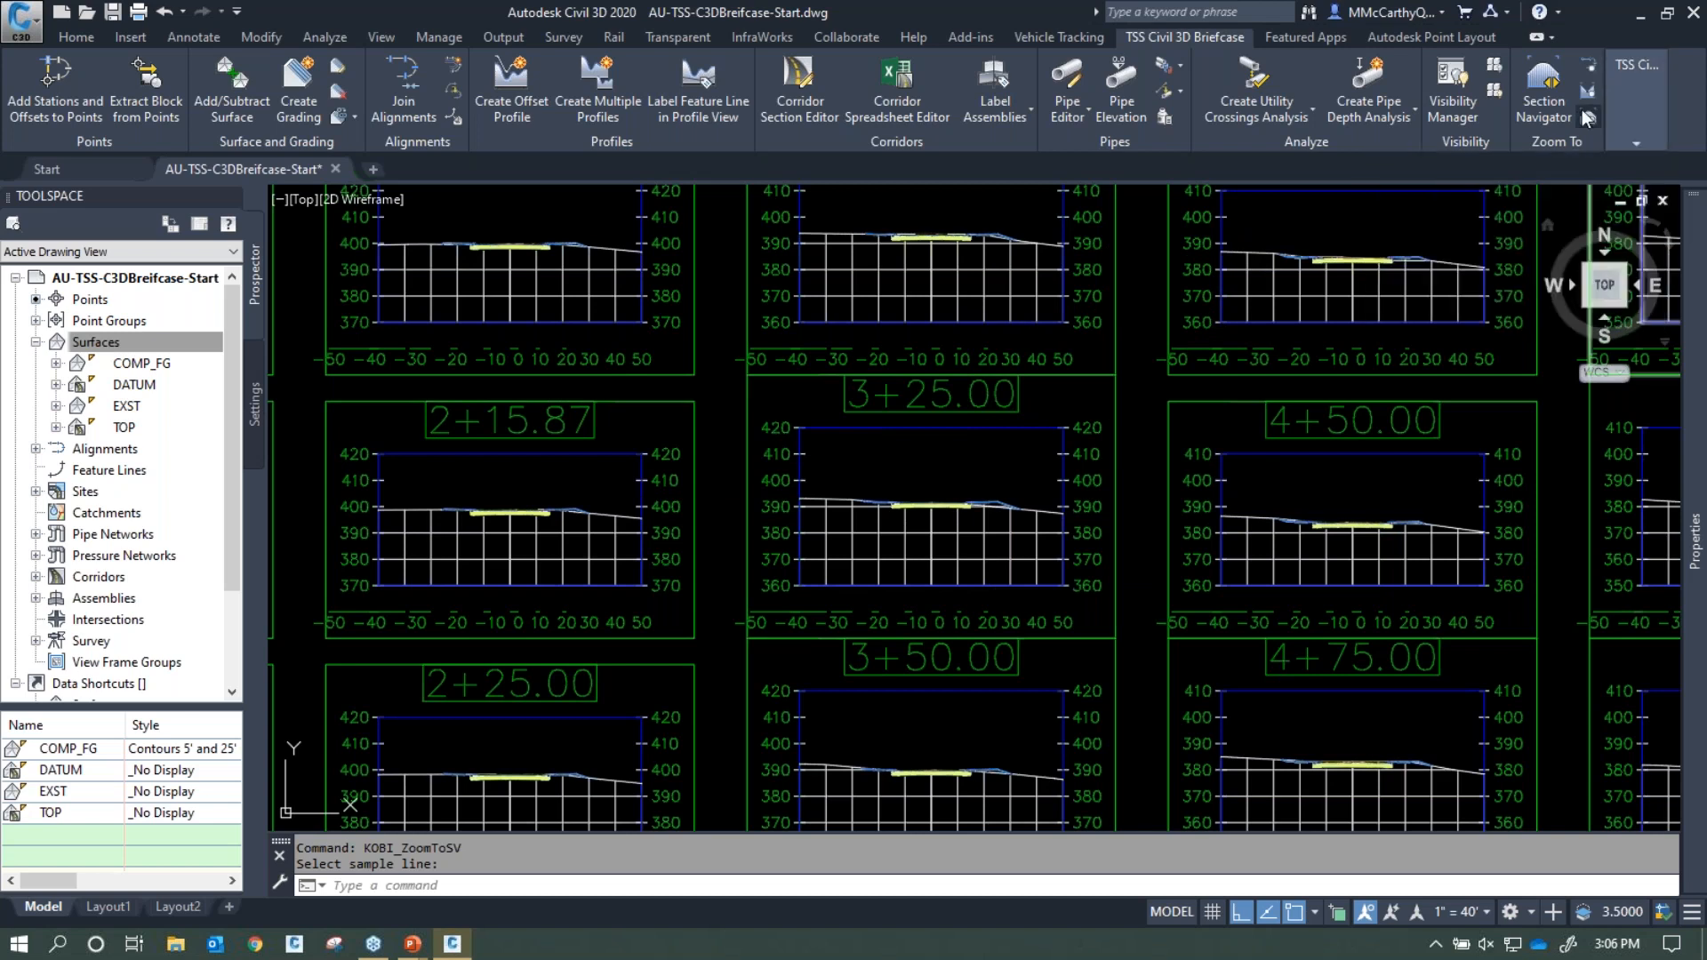
Open the Section Navigator and go to the 4+37.70 section in MAIN RD's Section View Group - 1
{"action": "left_click", "coordinate": [1551, 94]}
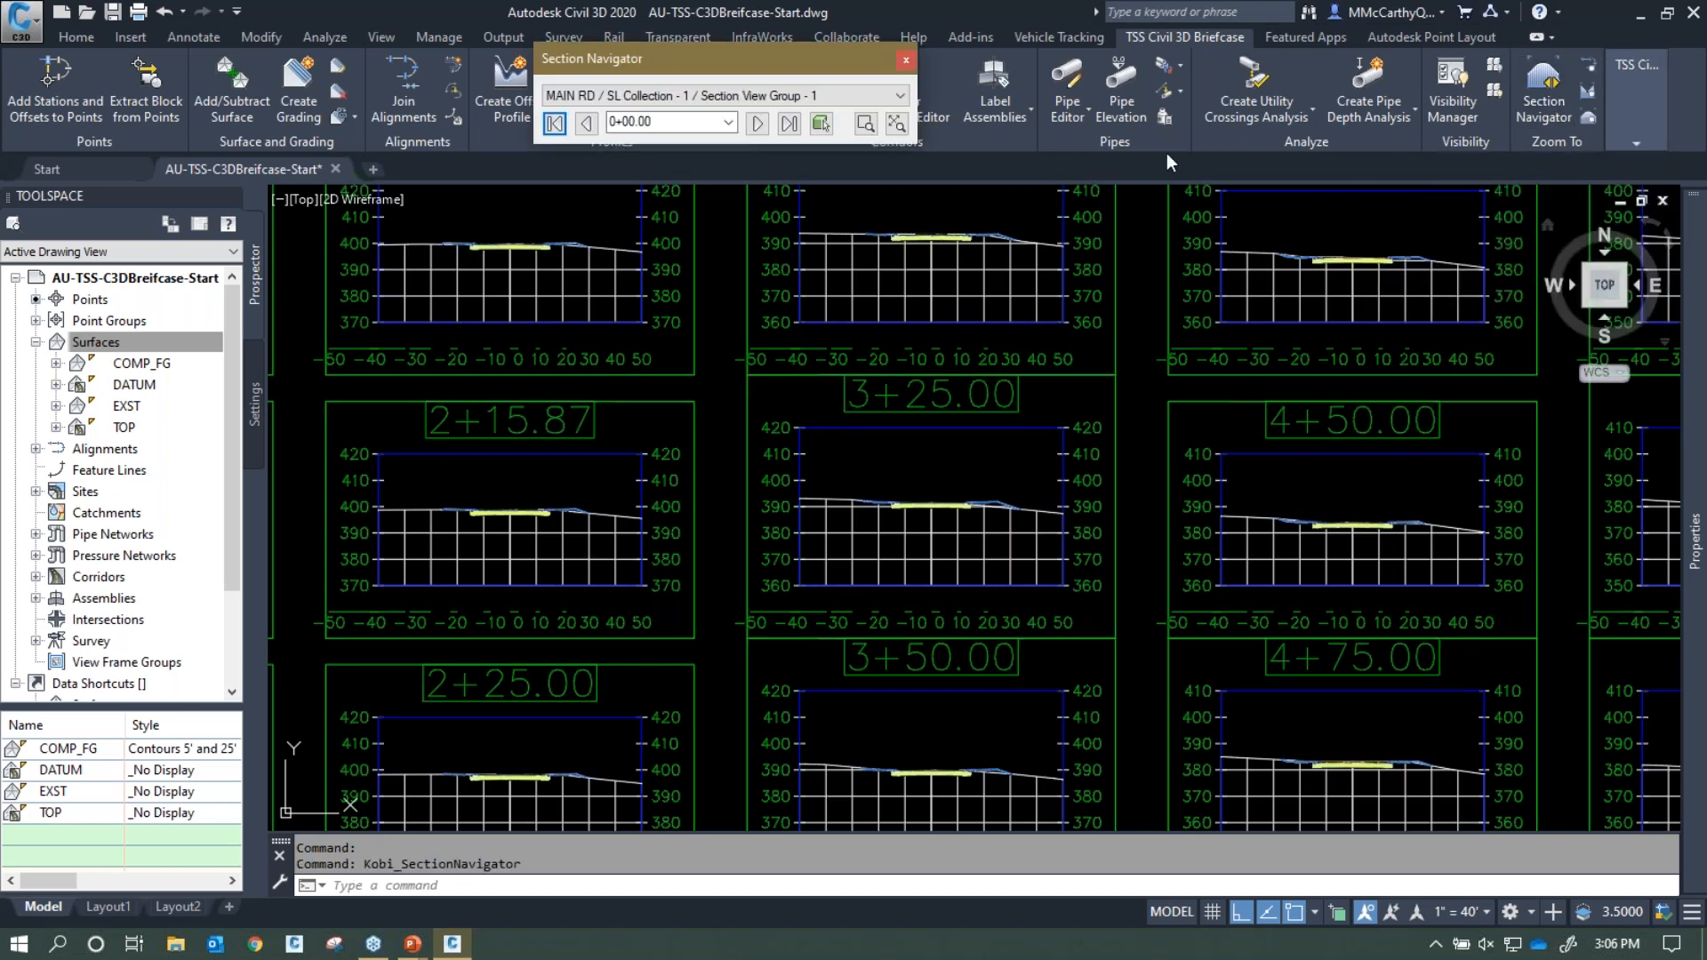
{"action": "left_click_drag", "start_coordinate": [722, 58], "coordinate": [855, 137]}
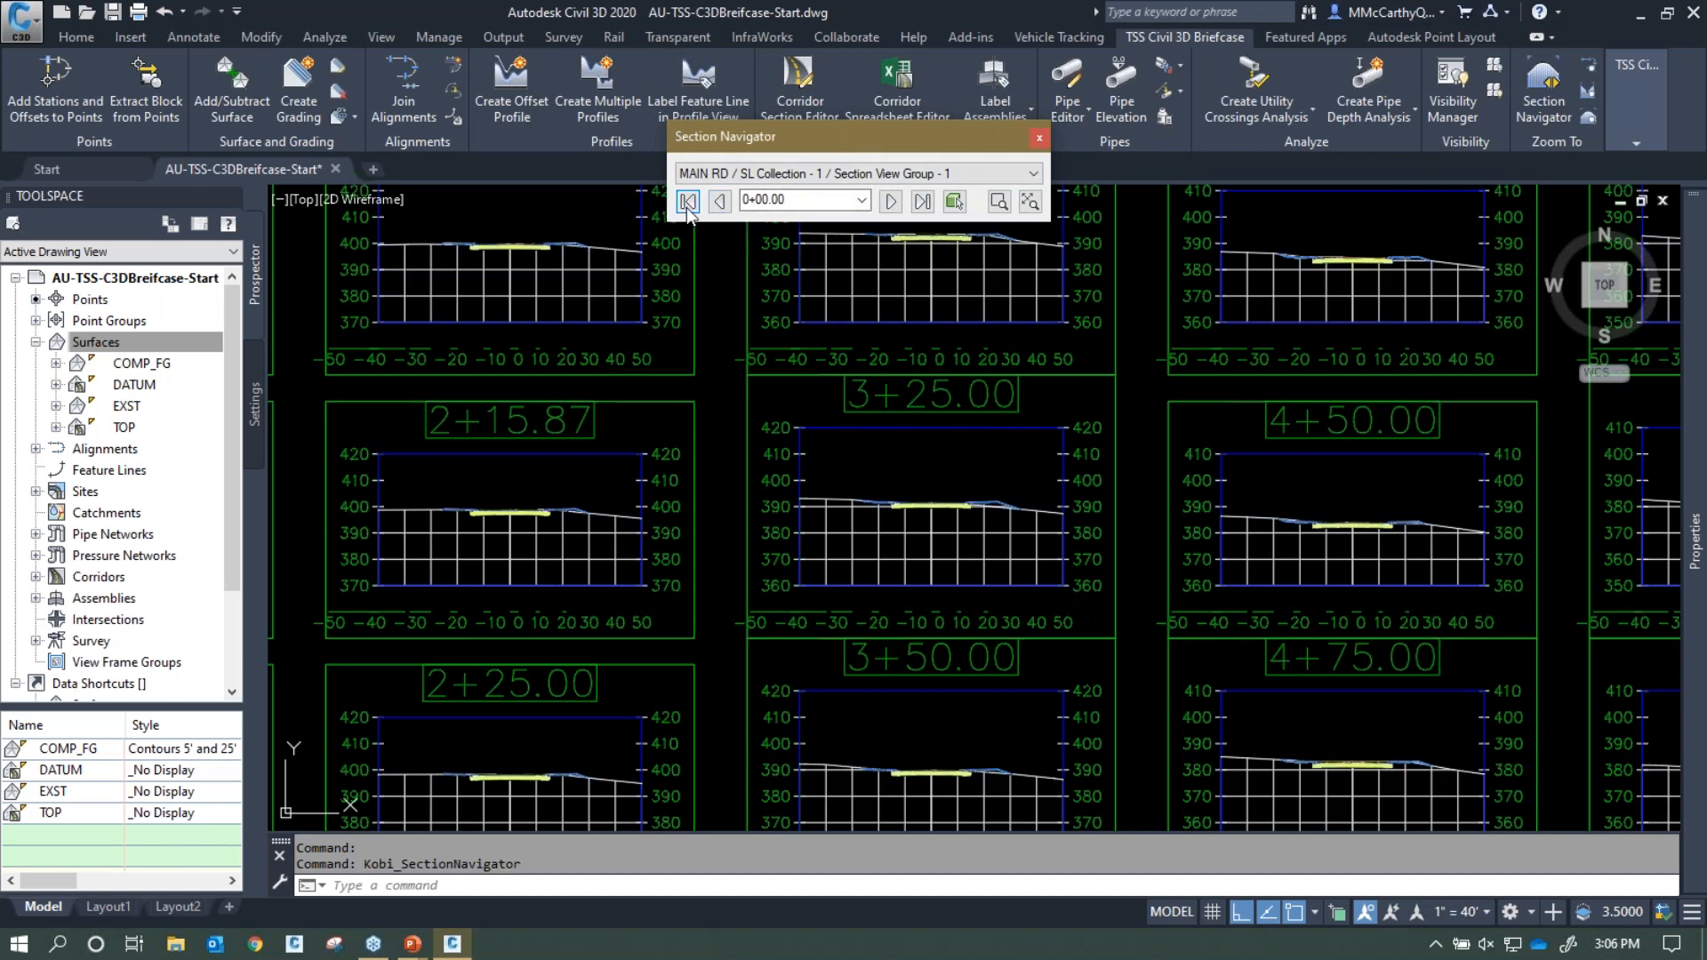
{"action": "left_click", "coordinate": [862, 201]}
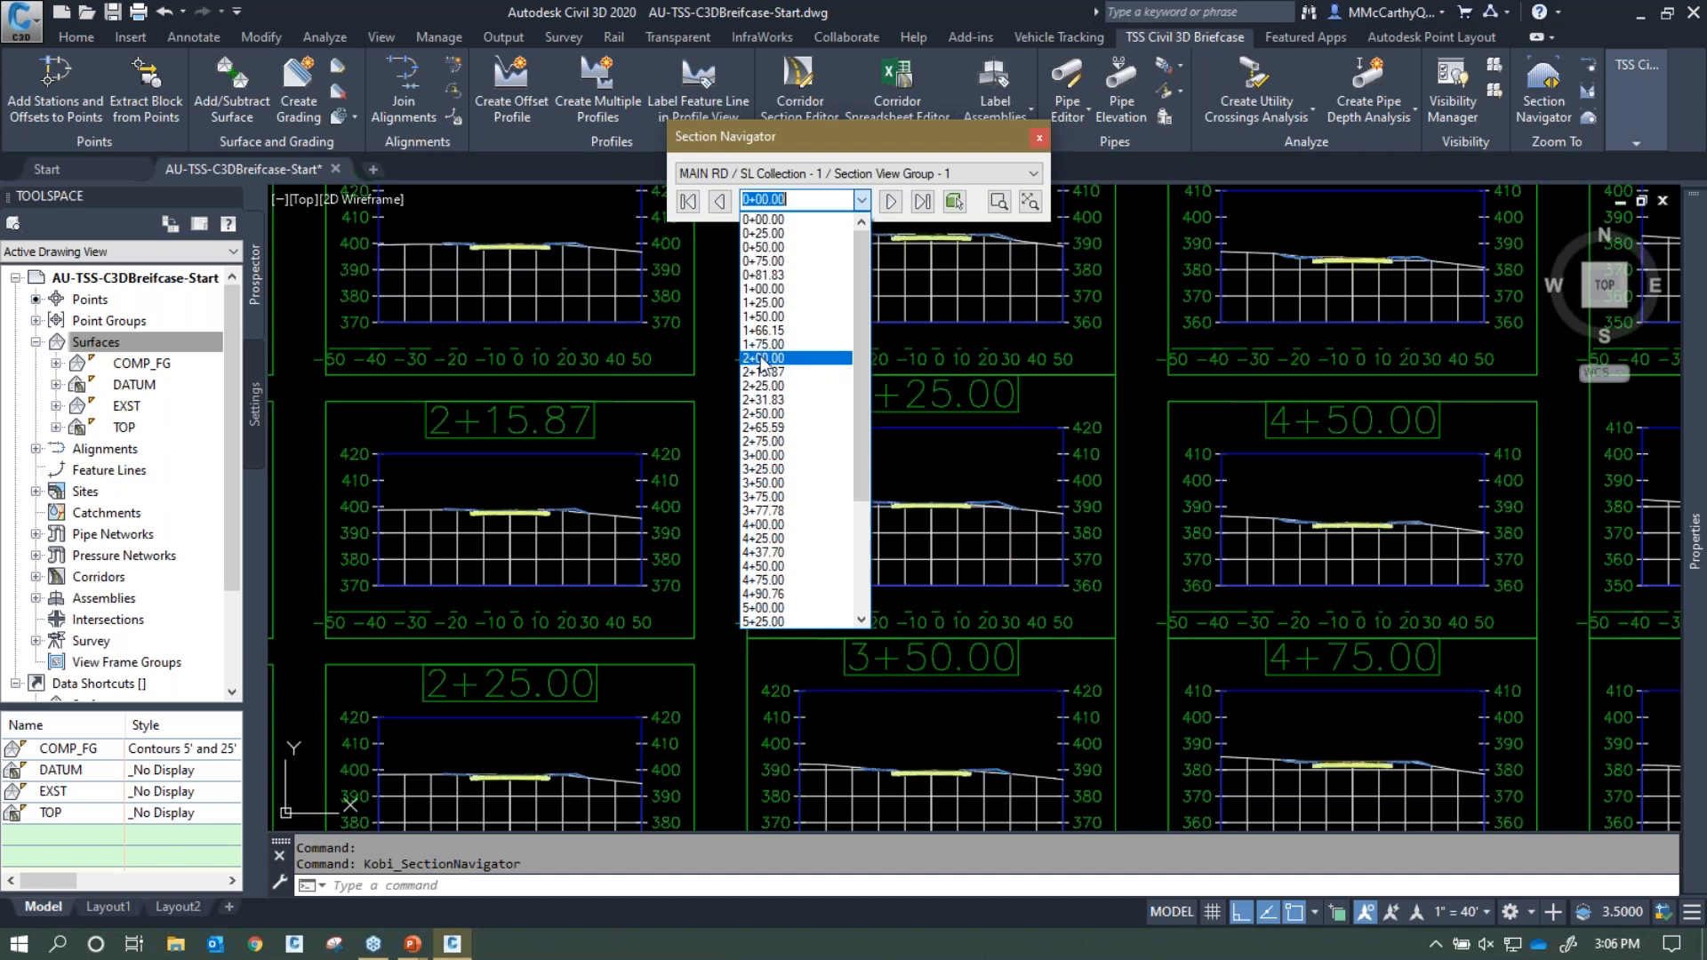
{"action": "left_click", "coordinate": [775, 553]}
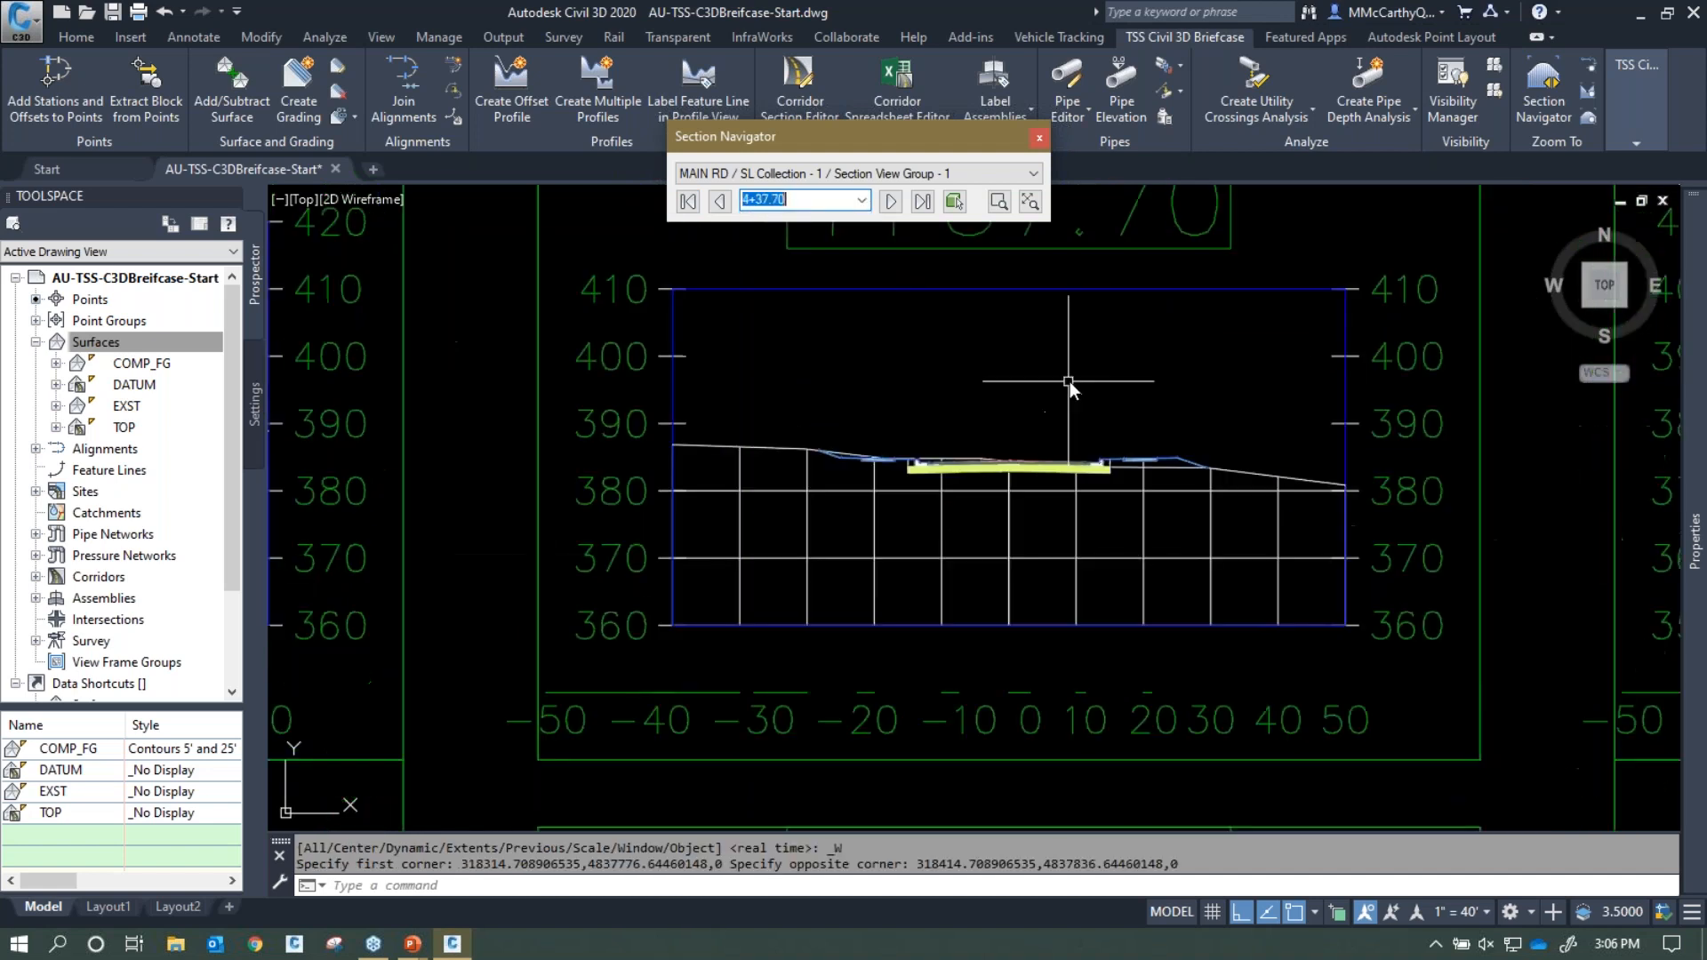
Jump to the last and the first section view of the group, and close the Section Navigator
{"action": "left_click", "coordinate": [922, 201]}
{"action": "left_click", "coordinate": [687, 201]}
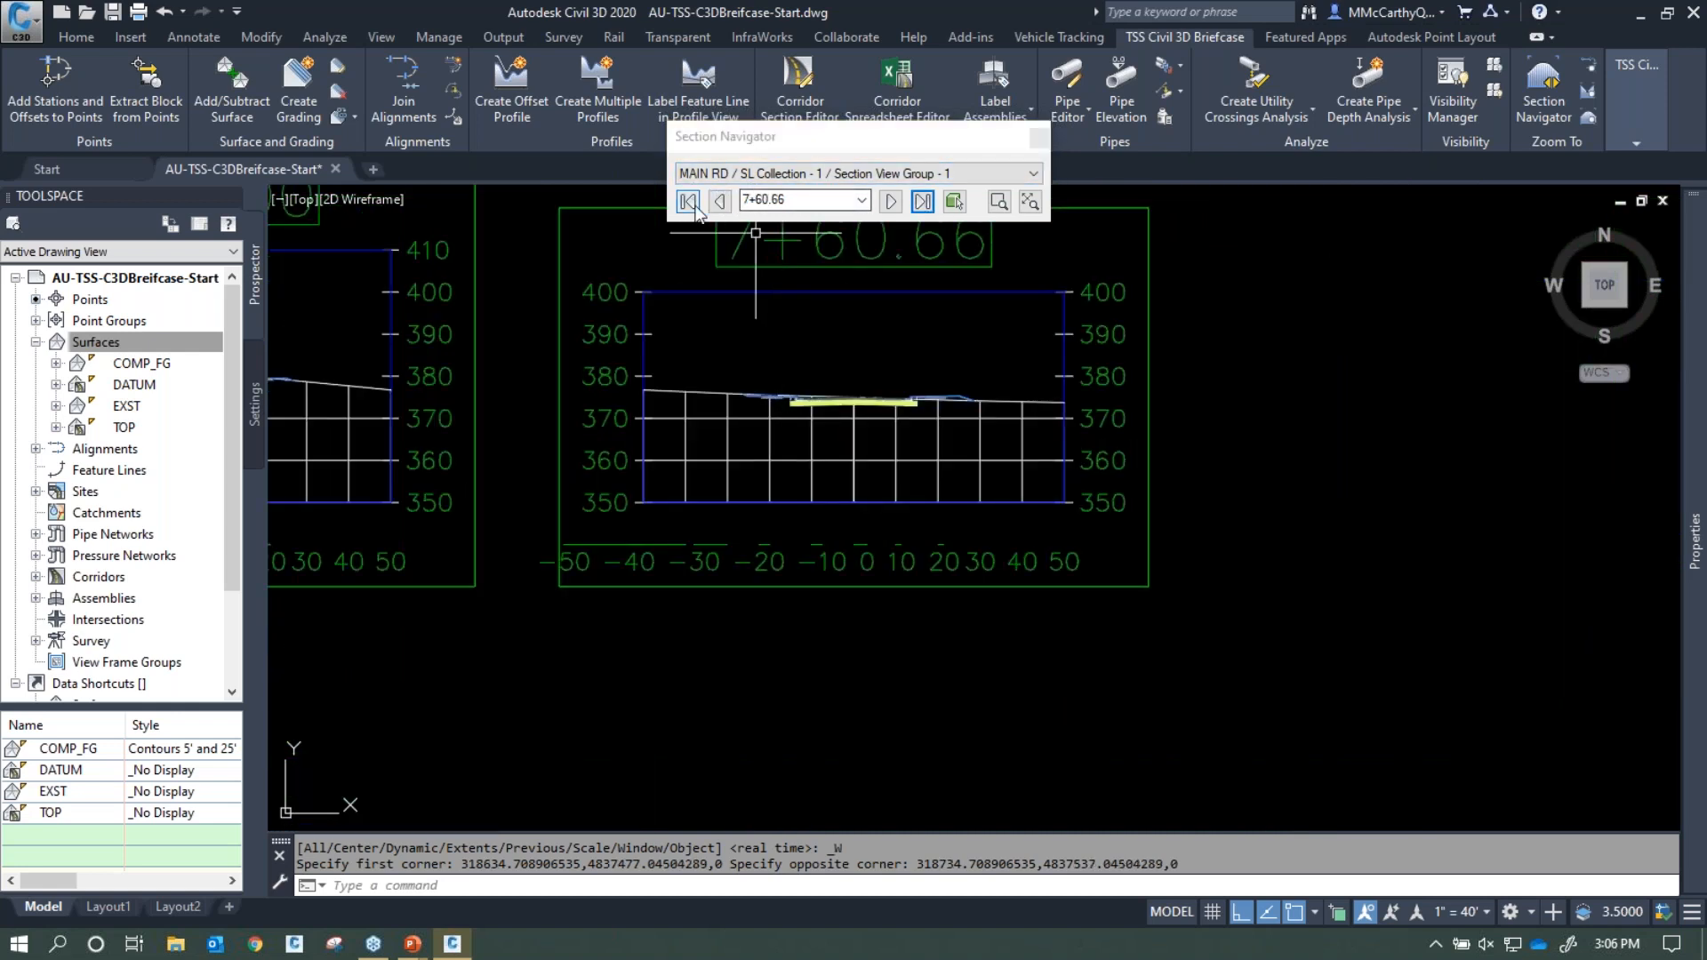
{"action": "left_click", "coordinate": [1038, 137]}
Zoom from the 0+00.00 section view to its location on the alignment in plan
{"action": "scroll", "coordinate": [978, 367], "scroll_direction": "down", "scroll_amount": 4}
{"action": "middle_click_drag", "start_coordinate": [983, 369], "coordinate": [895, 399]}
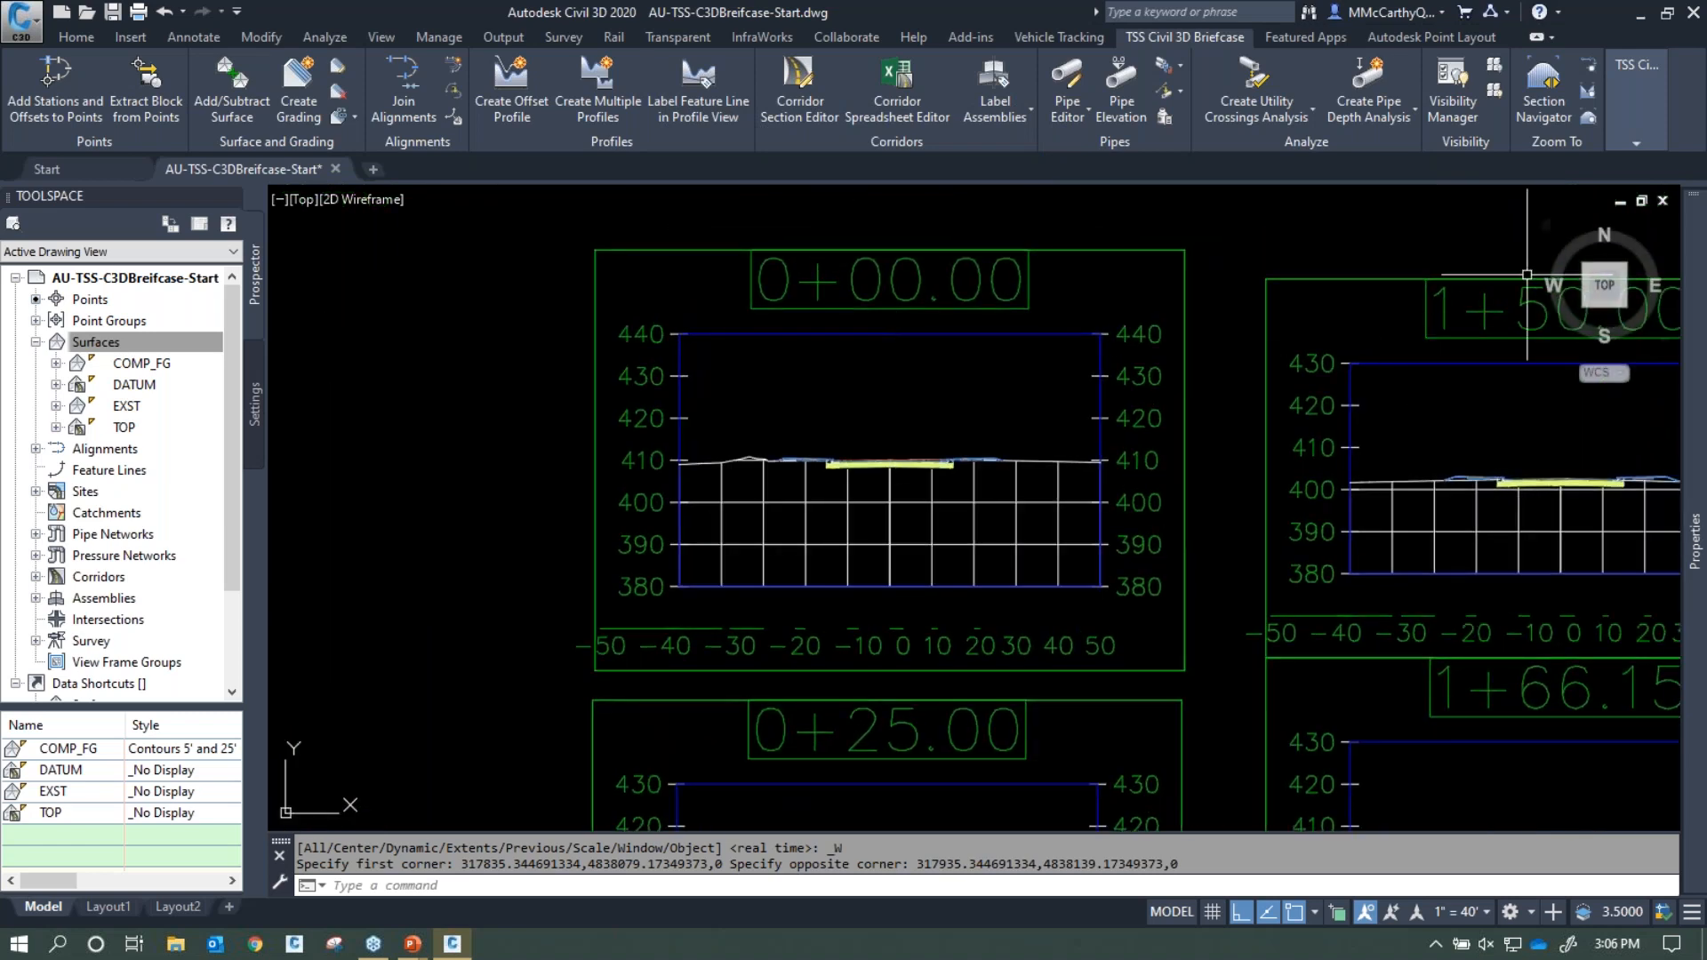
{"action": "left_click", "coordinate": [1593, 62]}
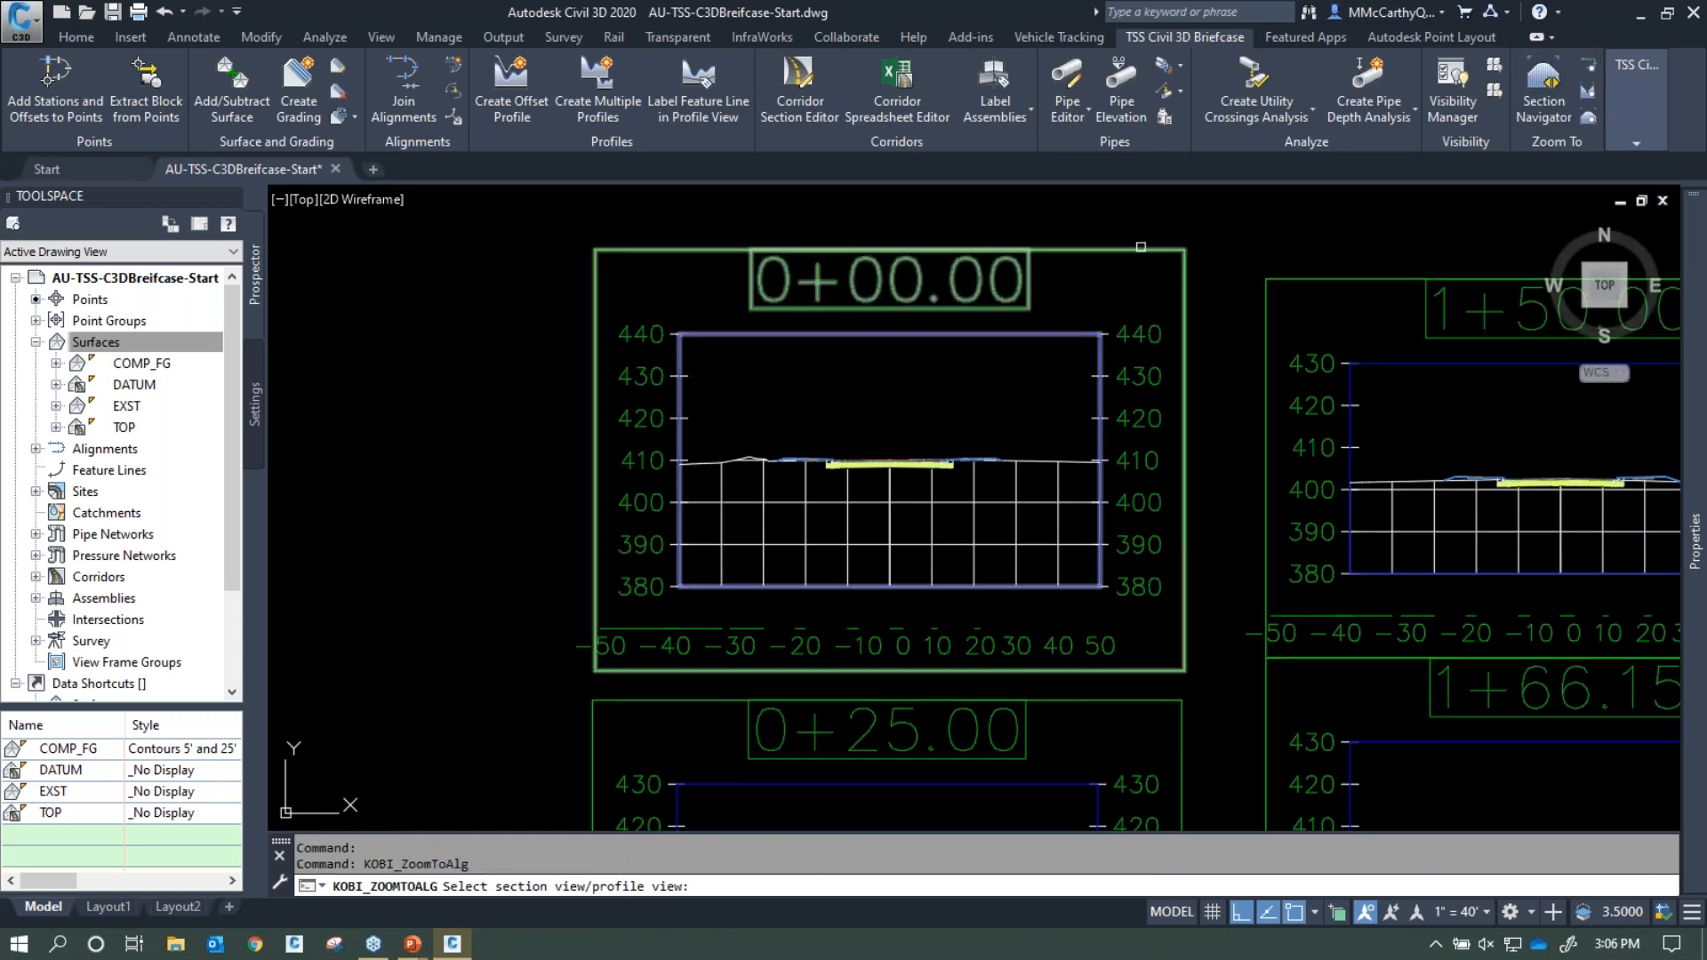
{"action": "left_click", "coordinate": [974, 493]}
{"action": "scroll", "coordinate": [975, 493], "scroll_direction": "down", "scroll_amount": 8}
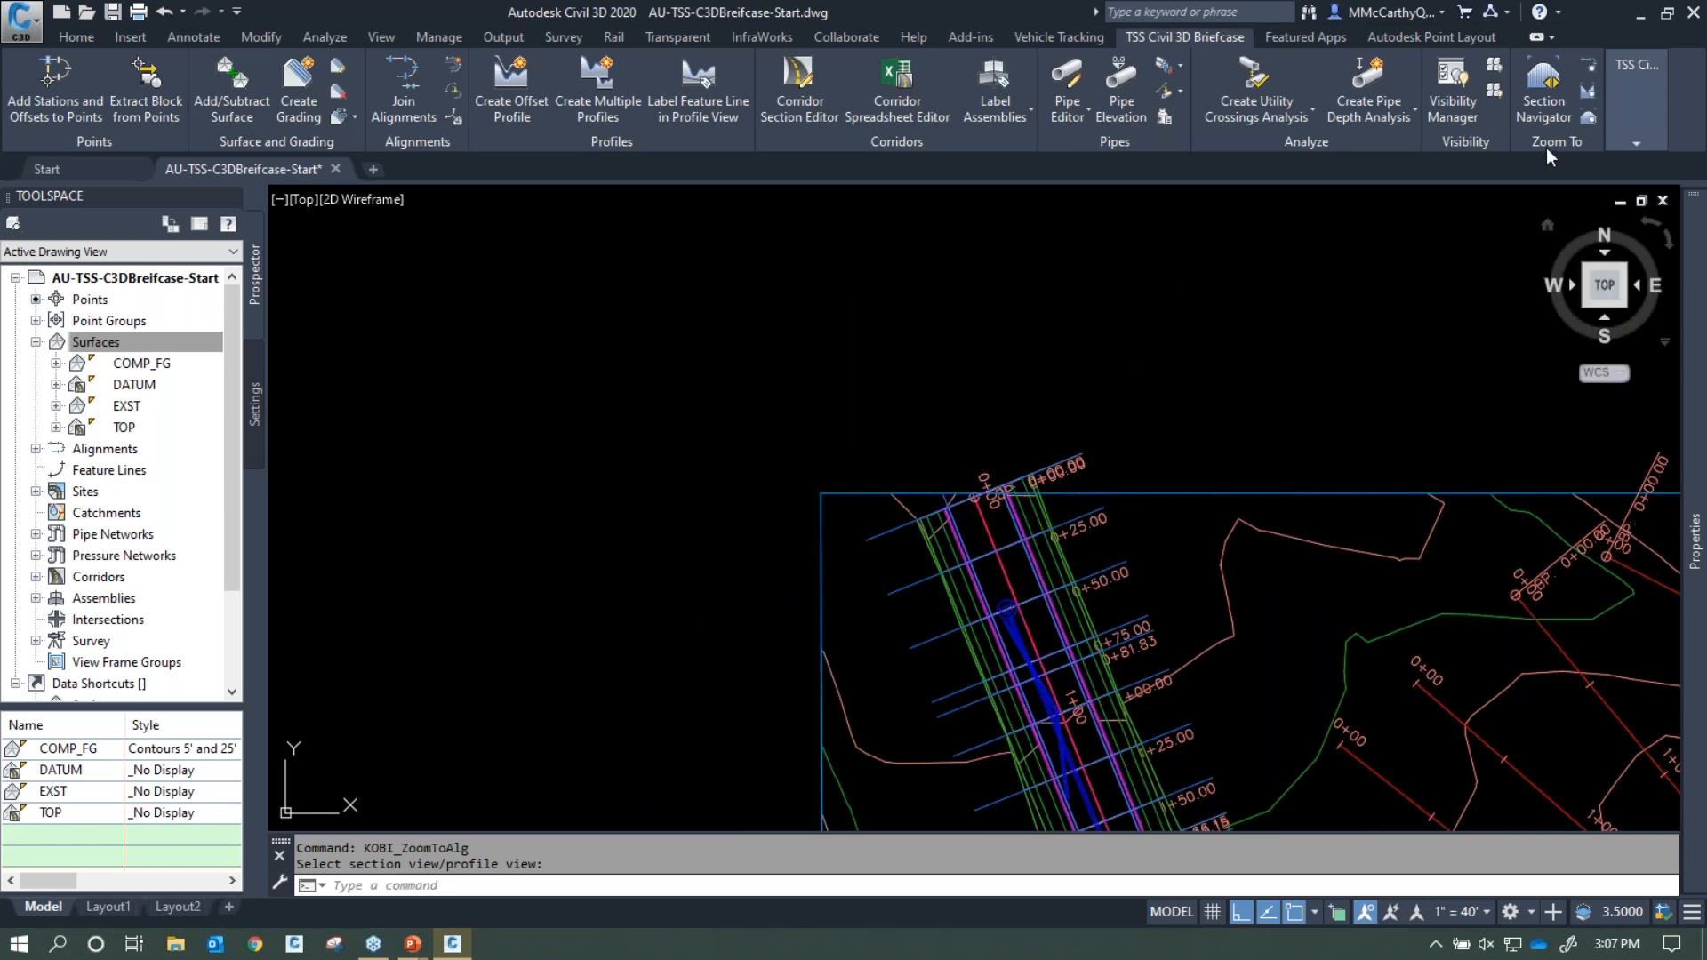
Zoom from the main road in plan to the MAIN RD profile view
{"action": "left_click", "coordinate": [1584, 92]}
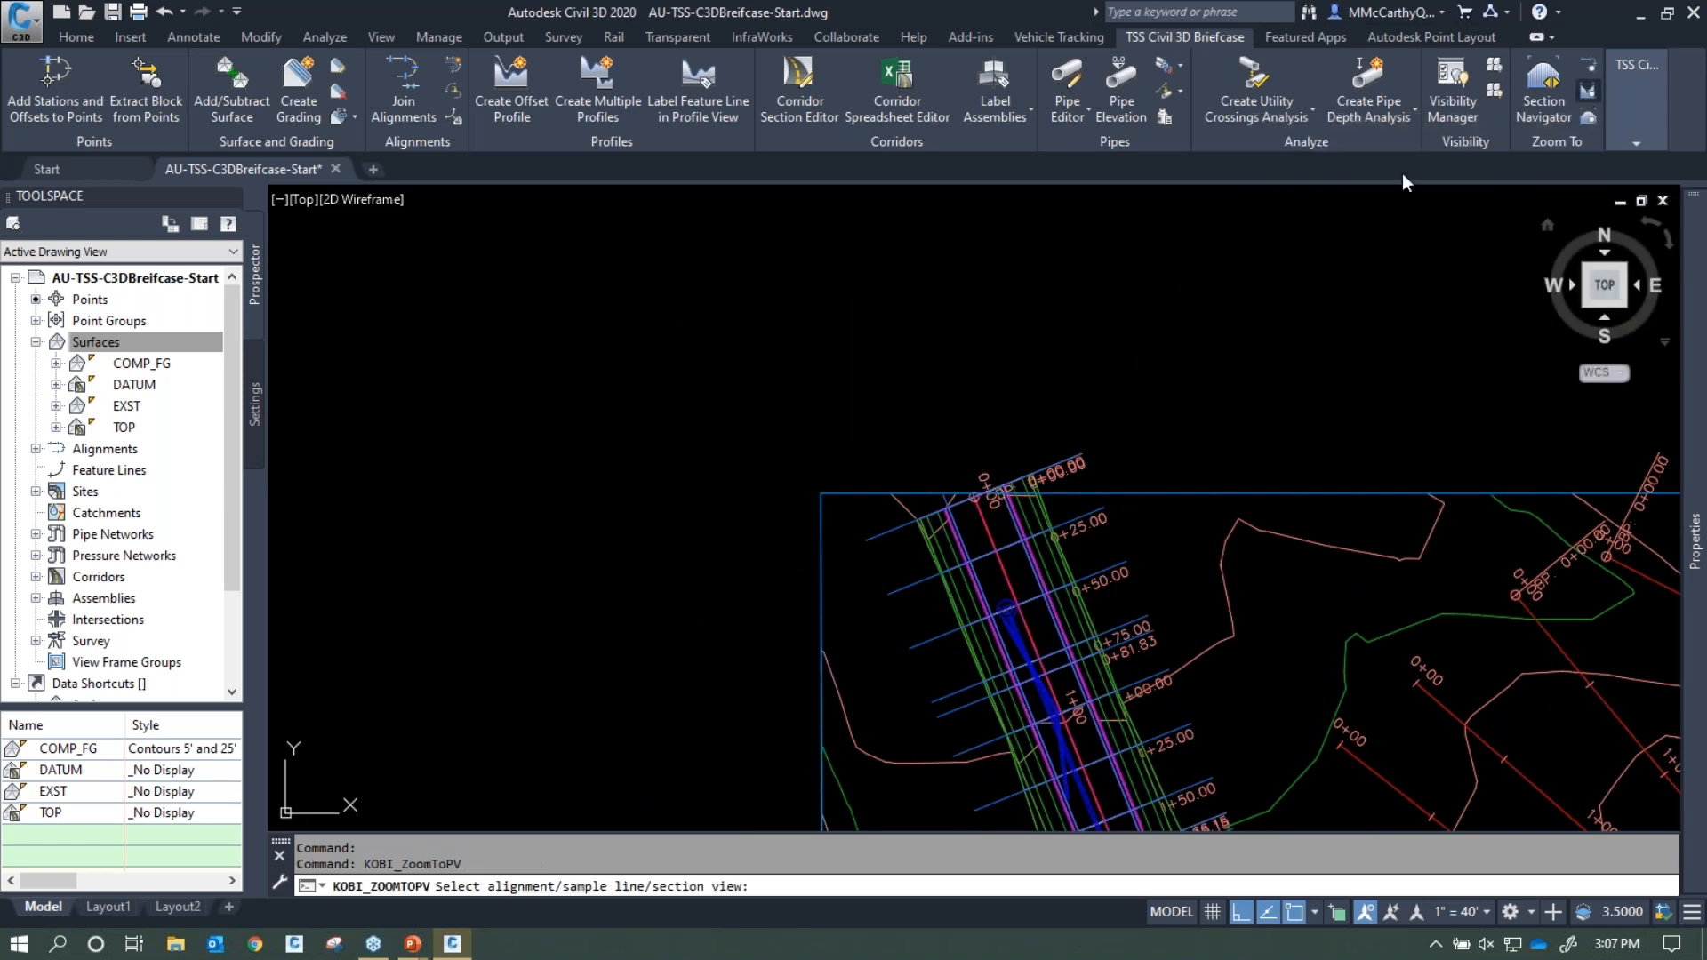
{"action": "left_click", "coordinate": [995, 497]}
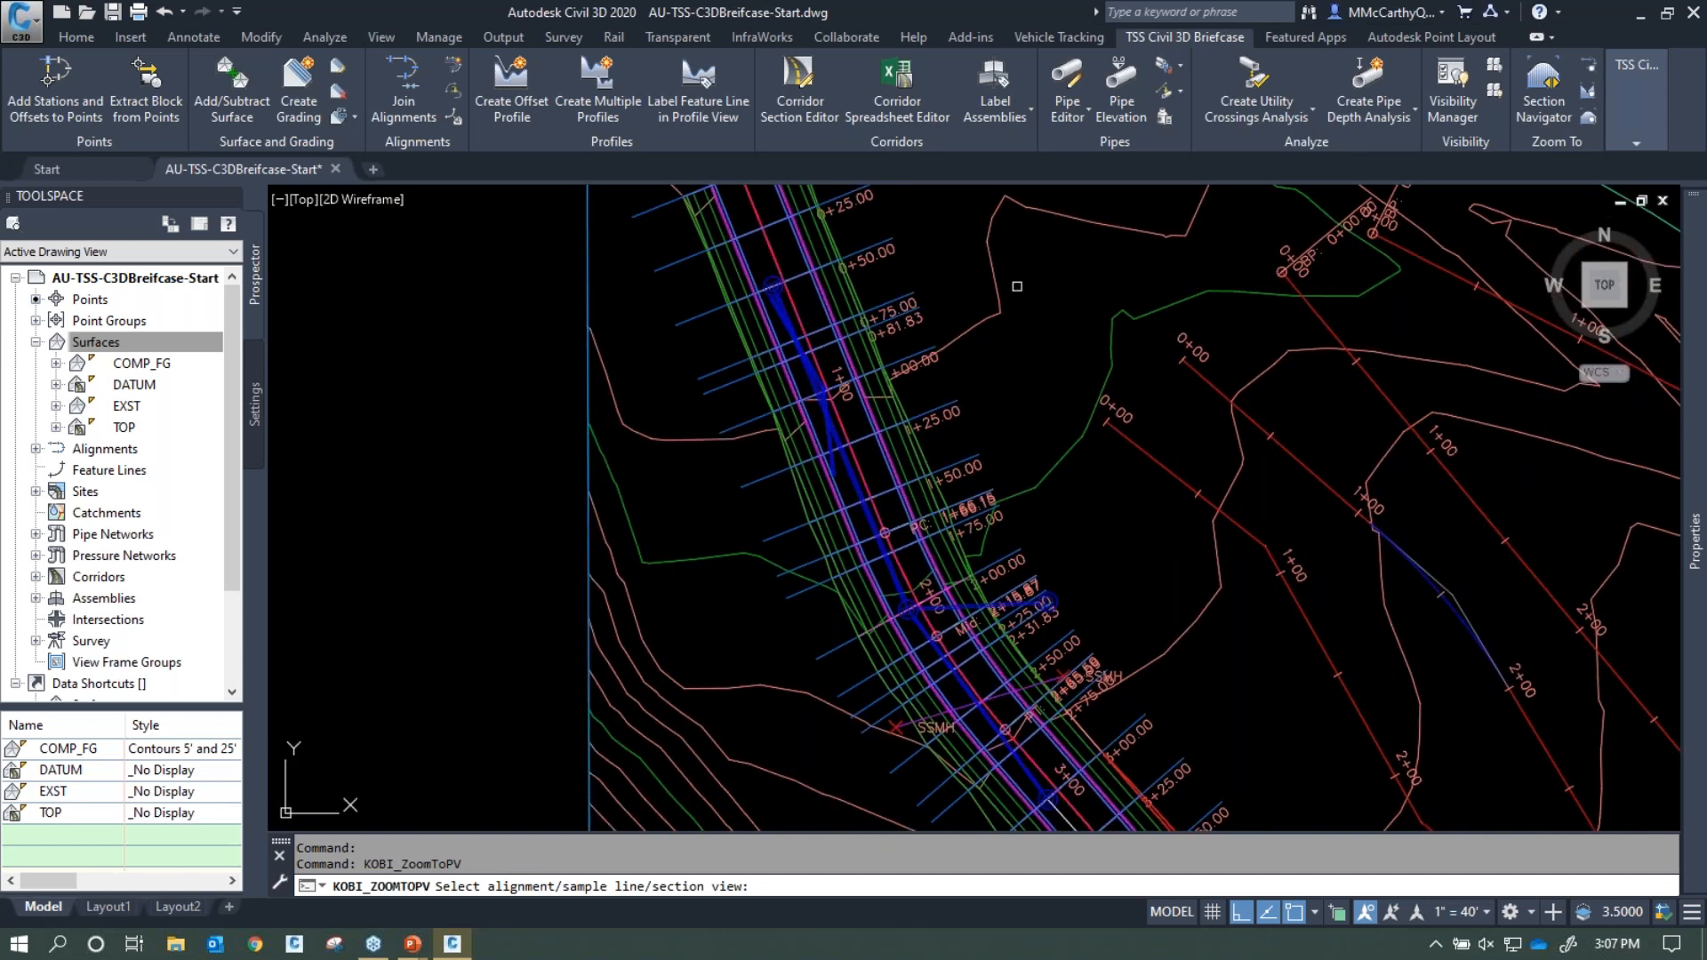
{"action": "left_click", "coordinate": [906, 357]}
{"action": "scroll", "coordinate": [922, 366], "scroll_direction": "down", "scroll_amount": 5}
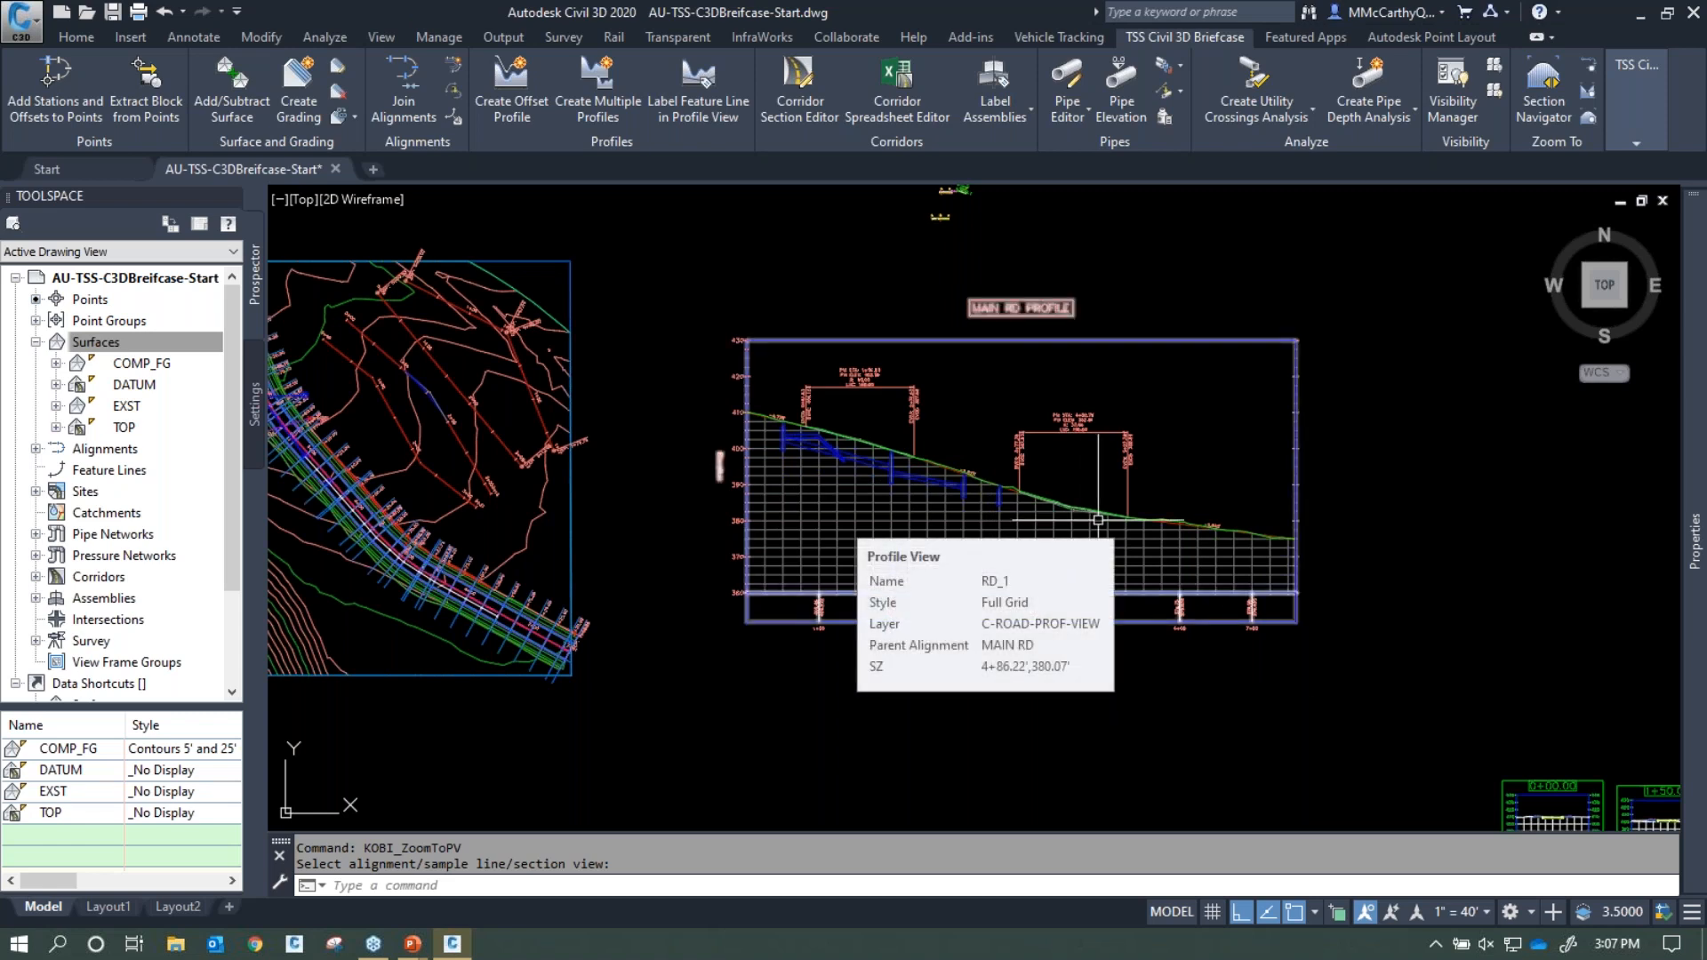
Select the polyline running along the main road from about station 3+00 and review its properties
{"action": "left_click", "coordinate": [890, 520]}
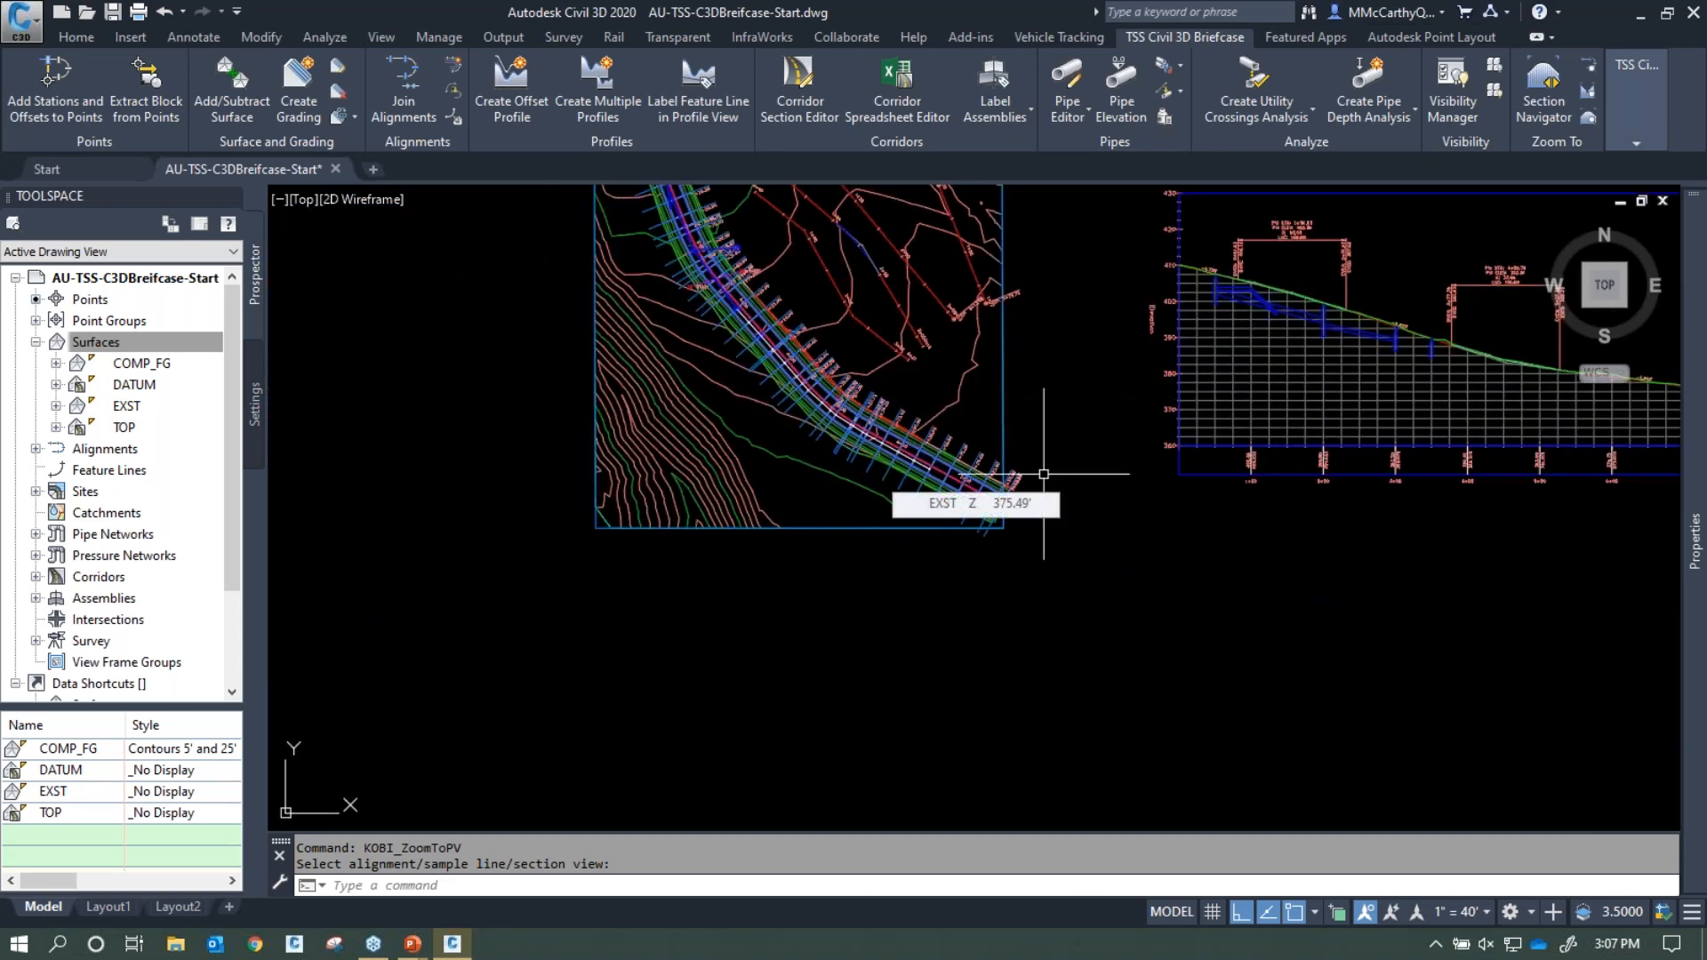
{"action": "scroll", "coordinate": [724, 475], "scroll_direction": "up", "scroll_amount": 5}
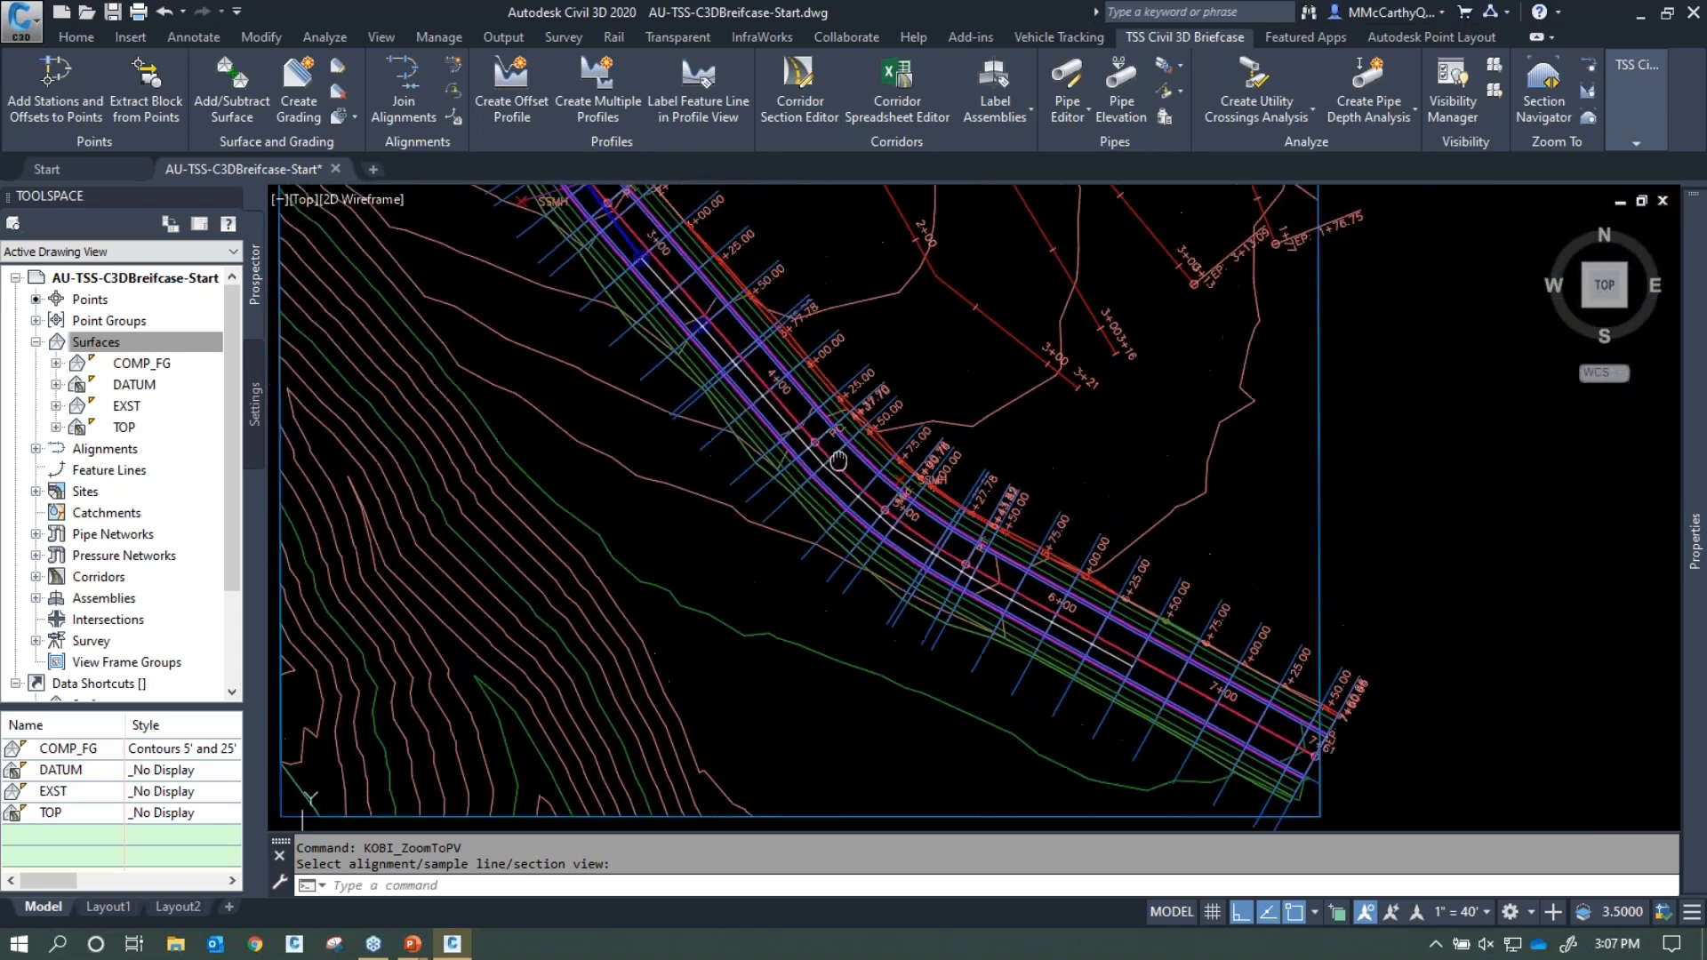
{"action": "scroll", "coordinate": [723, 475], "scroll_direction": "up", "scroll_amount": 5}
{"action": "scroll", "coordinate": [717, 469], "scroll_direction": "down", "scroll_amount": 5}
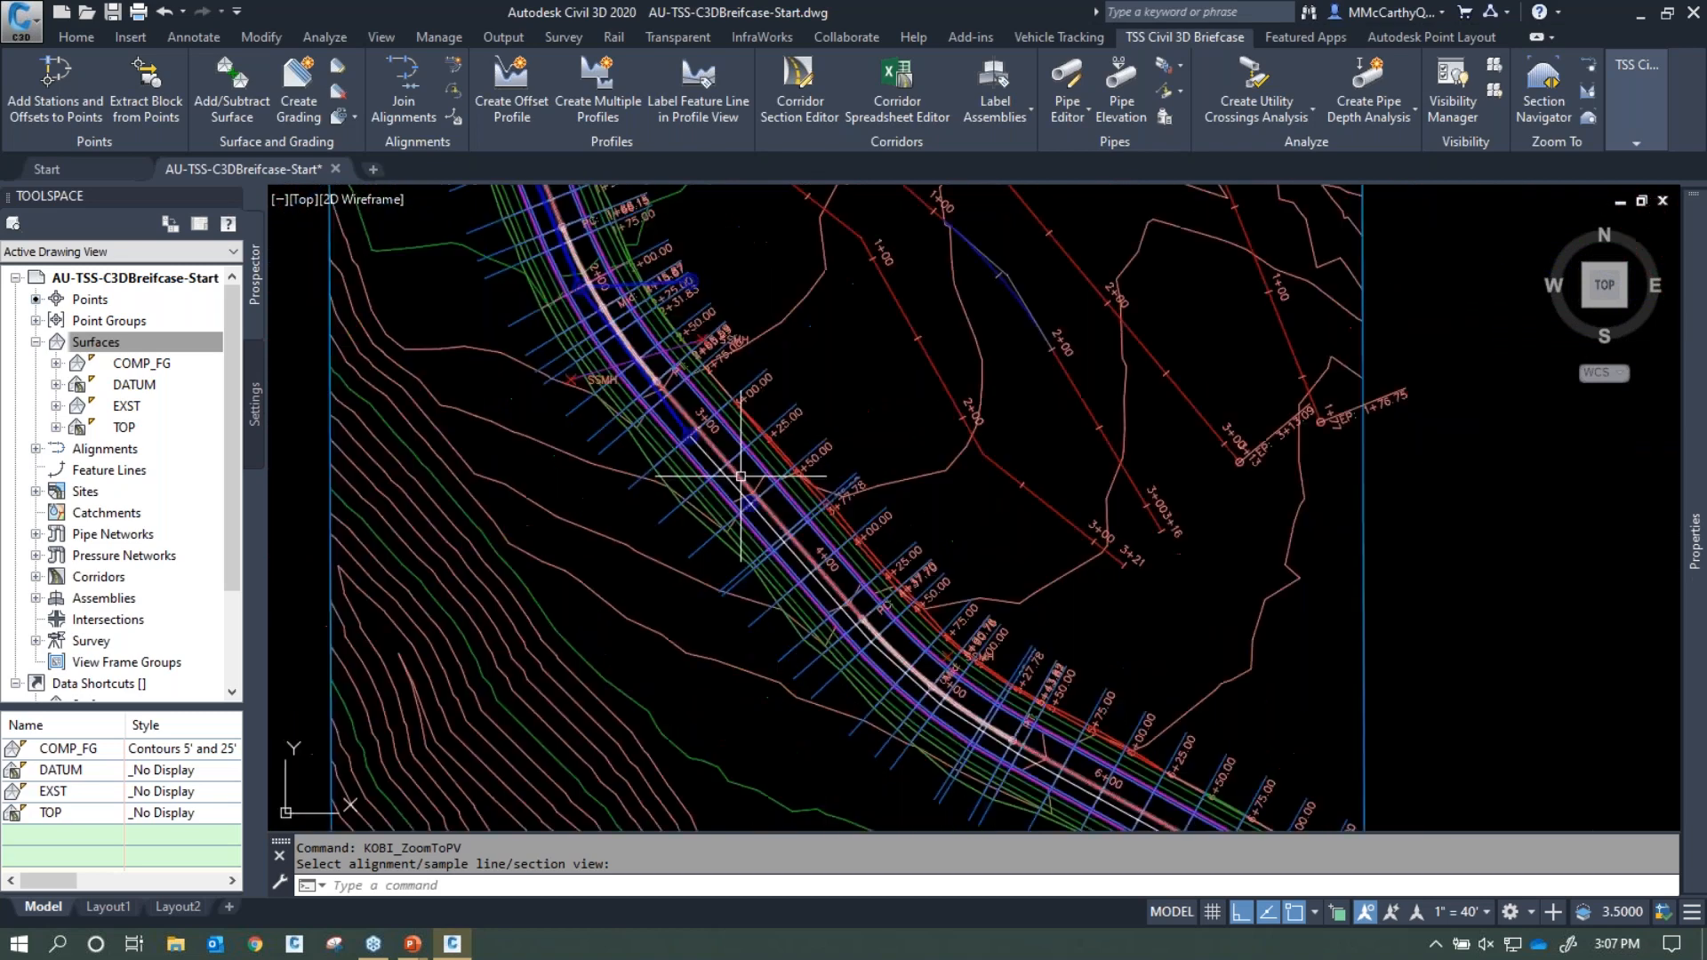
{"action": "left_click", "coordinate": [719, 470]}
{"action": "mouse_move", "coordinate": [1702, 547]}
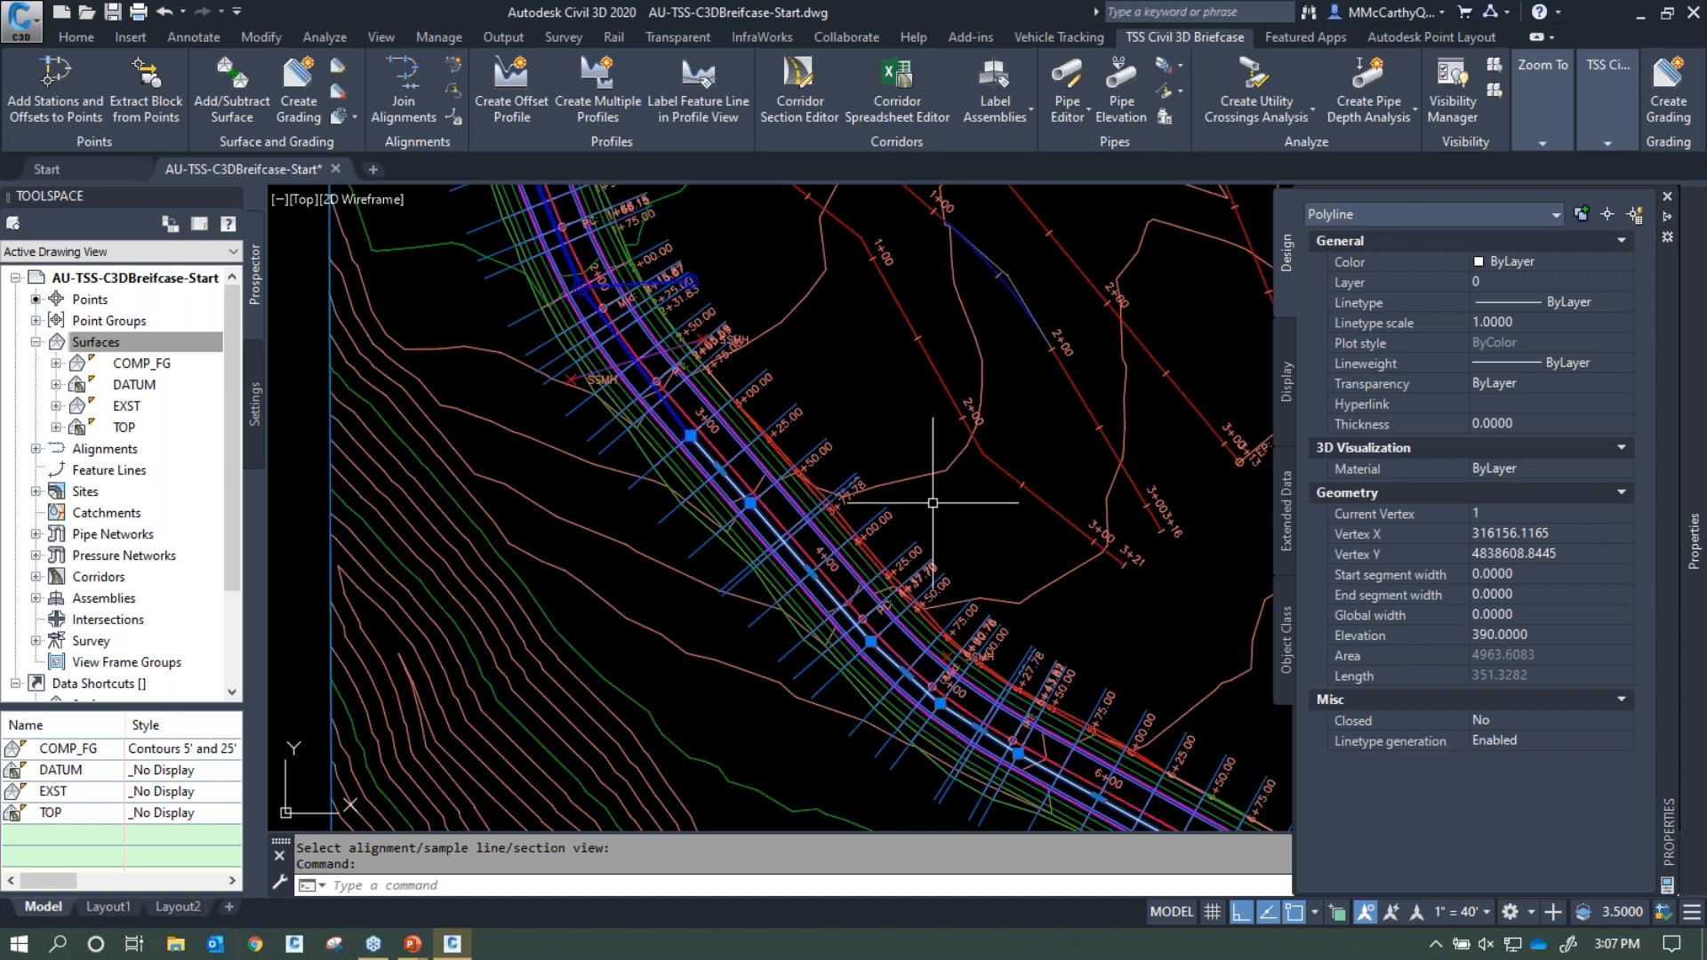
{"action": "mouse_move", "coordinate": [932, 504]}
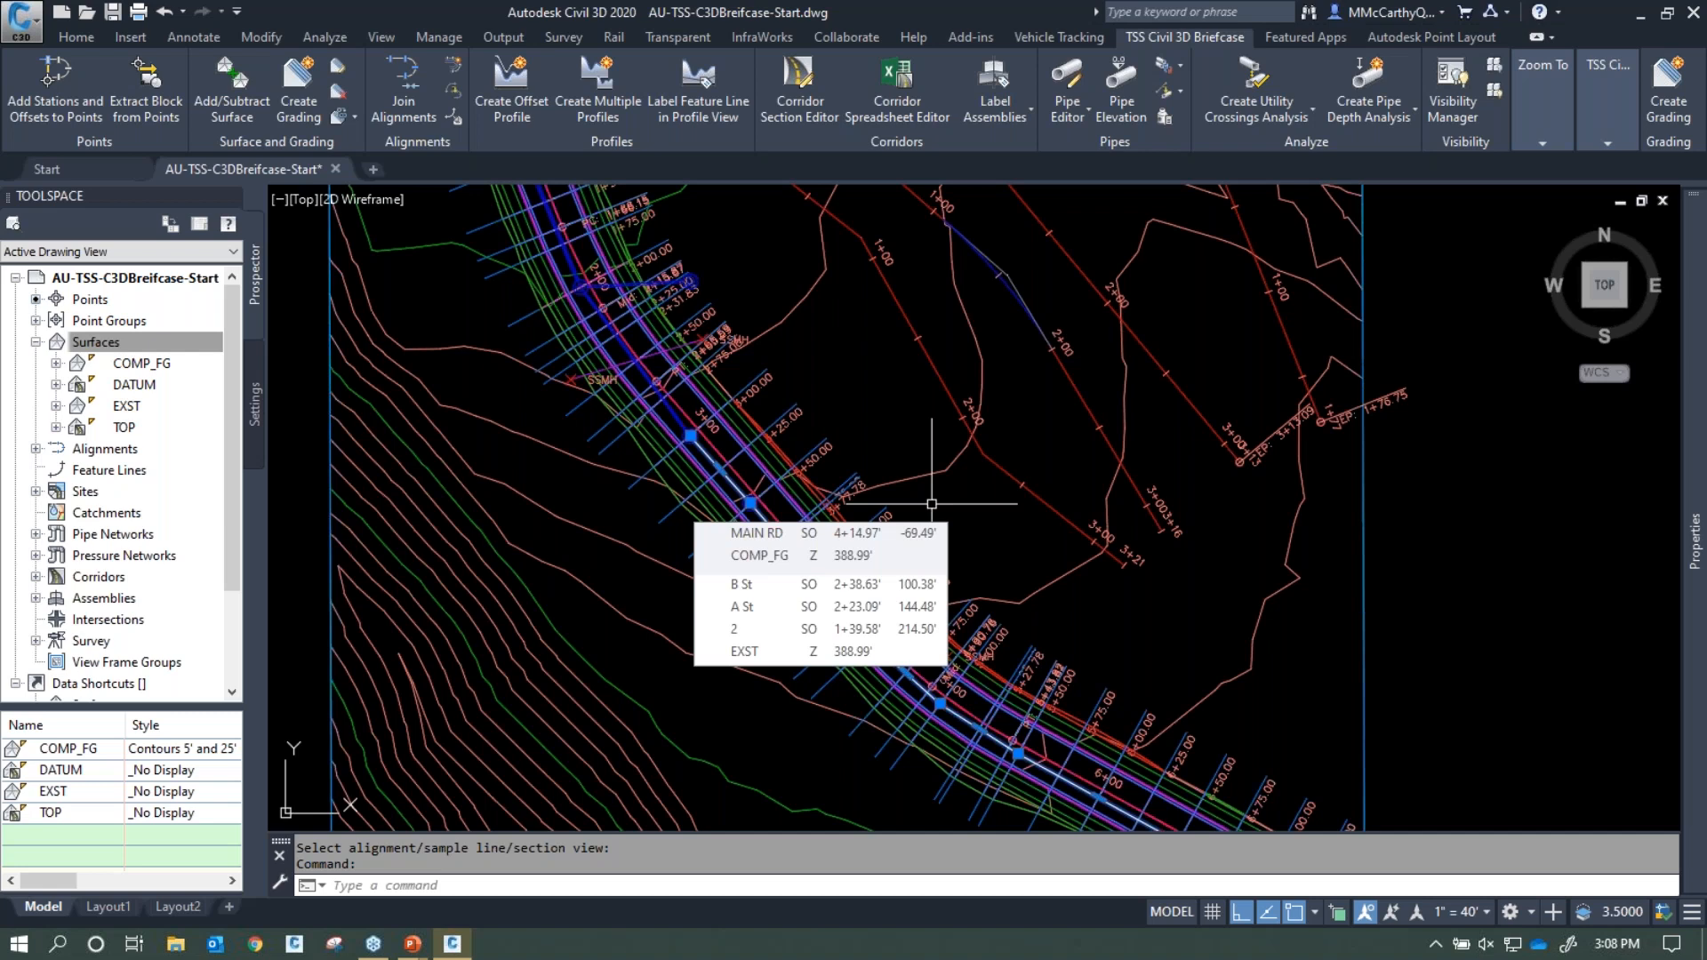
{"action": "middle_click_drag", "start_coordinate": [908, 409], "coordinate": [920, 453]}
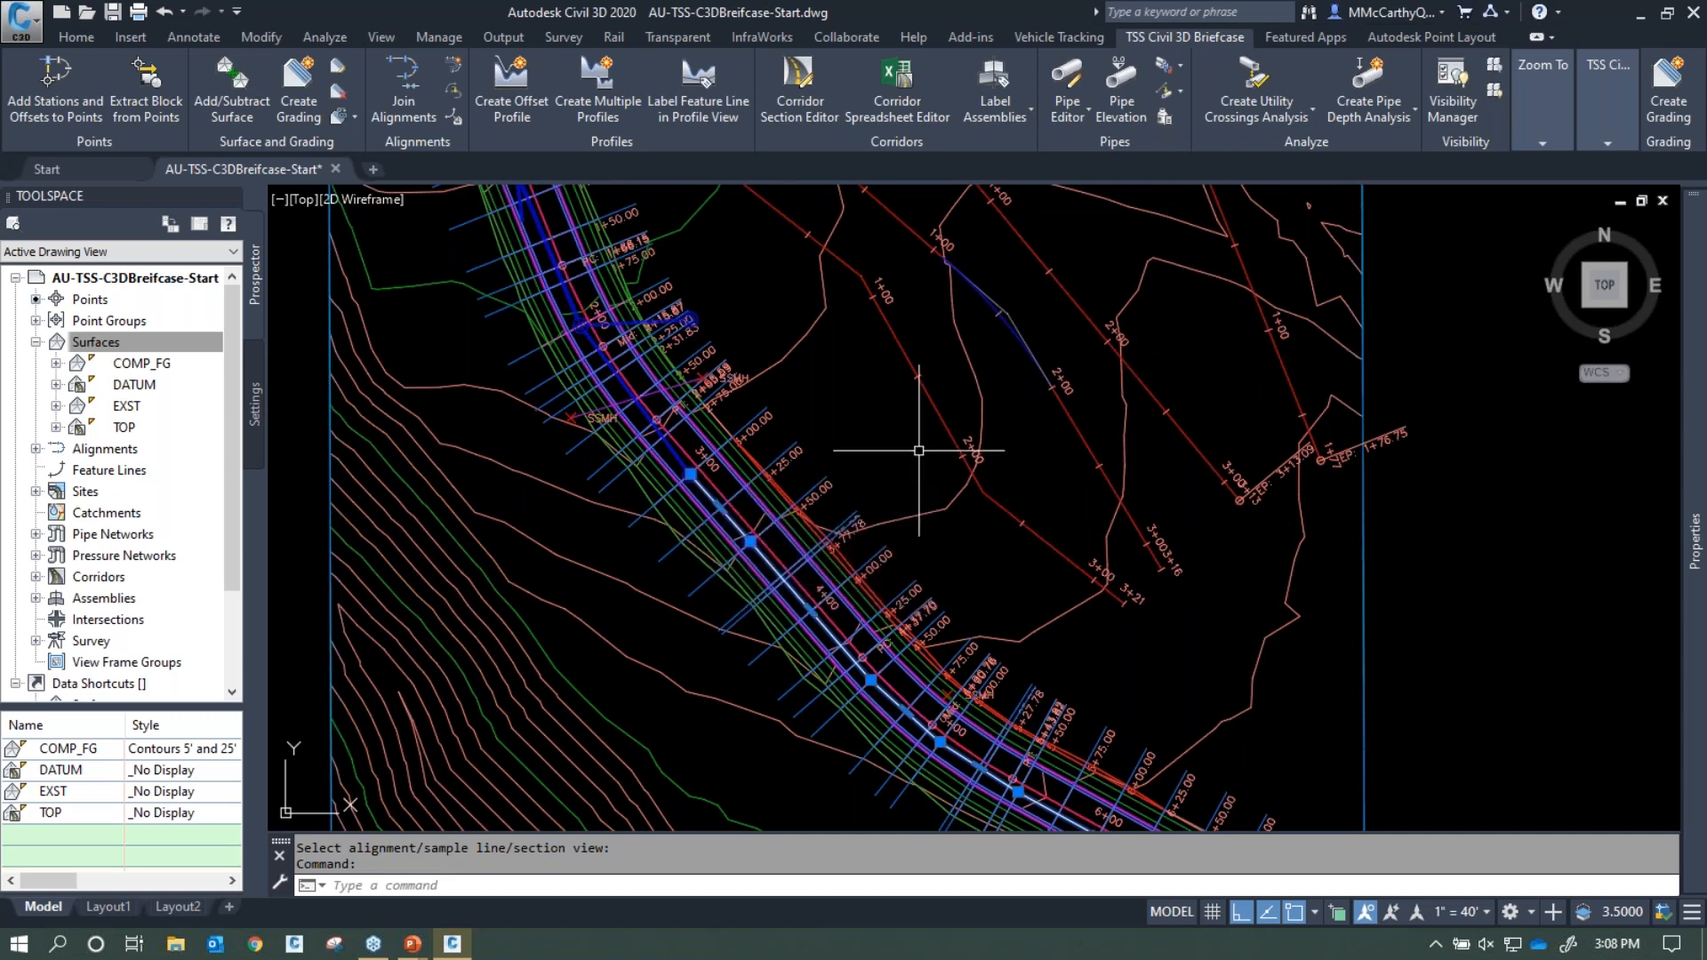
Start Convert Lines to Pipes on the selected polyline with the STORM network, Storm Sewer parts list and 36 inch Concrete Pipe
{"action": "left_click", "coordinate": [1182, 89]}
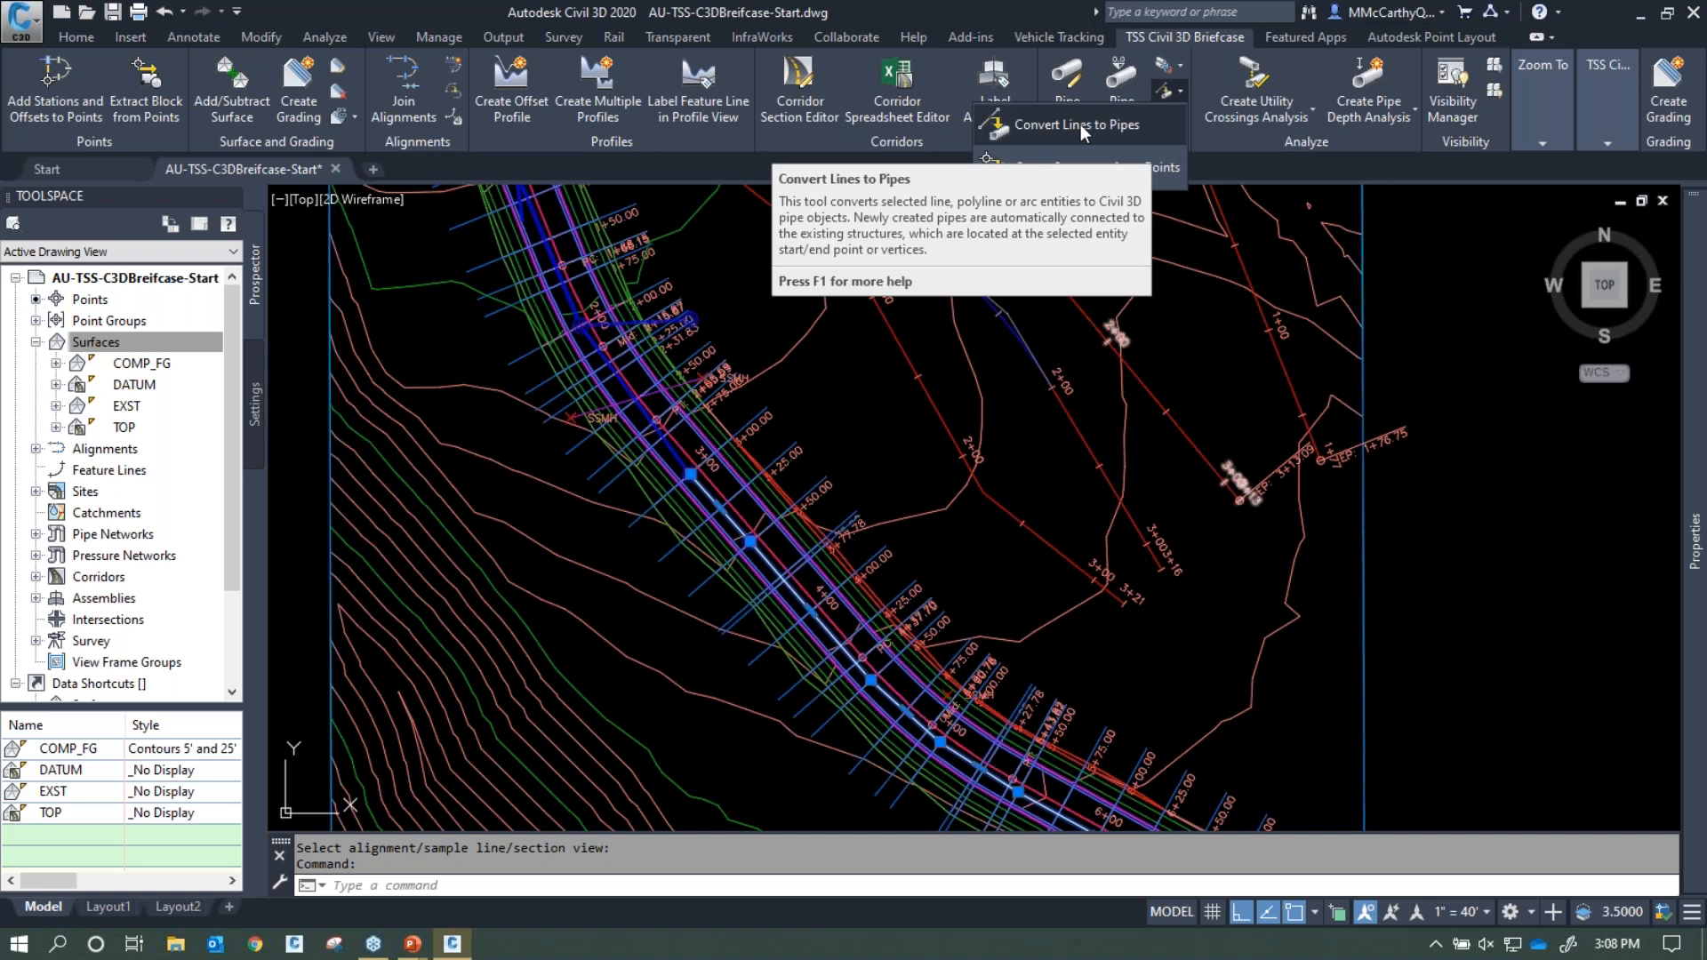
{"action": "left_click", "coordinate": [1051, 135]}
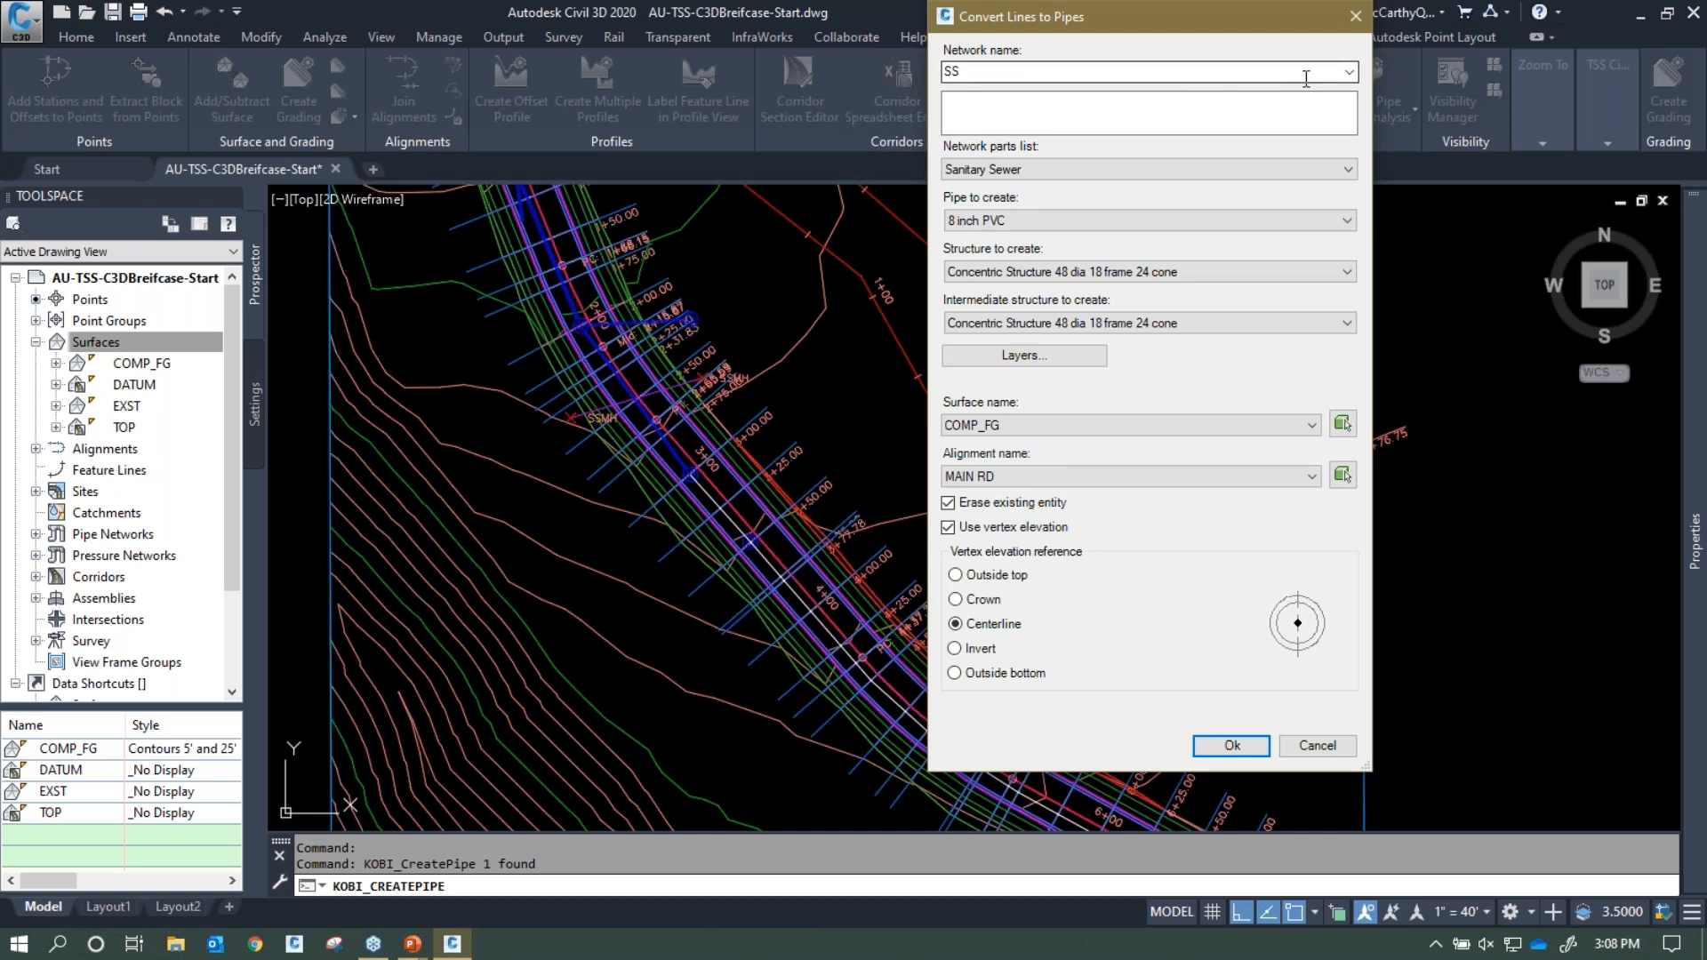
{"action": "left_click", "coordinate": [1348, 73]}
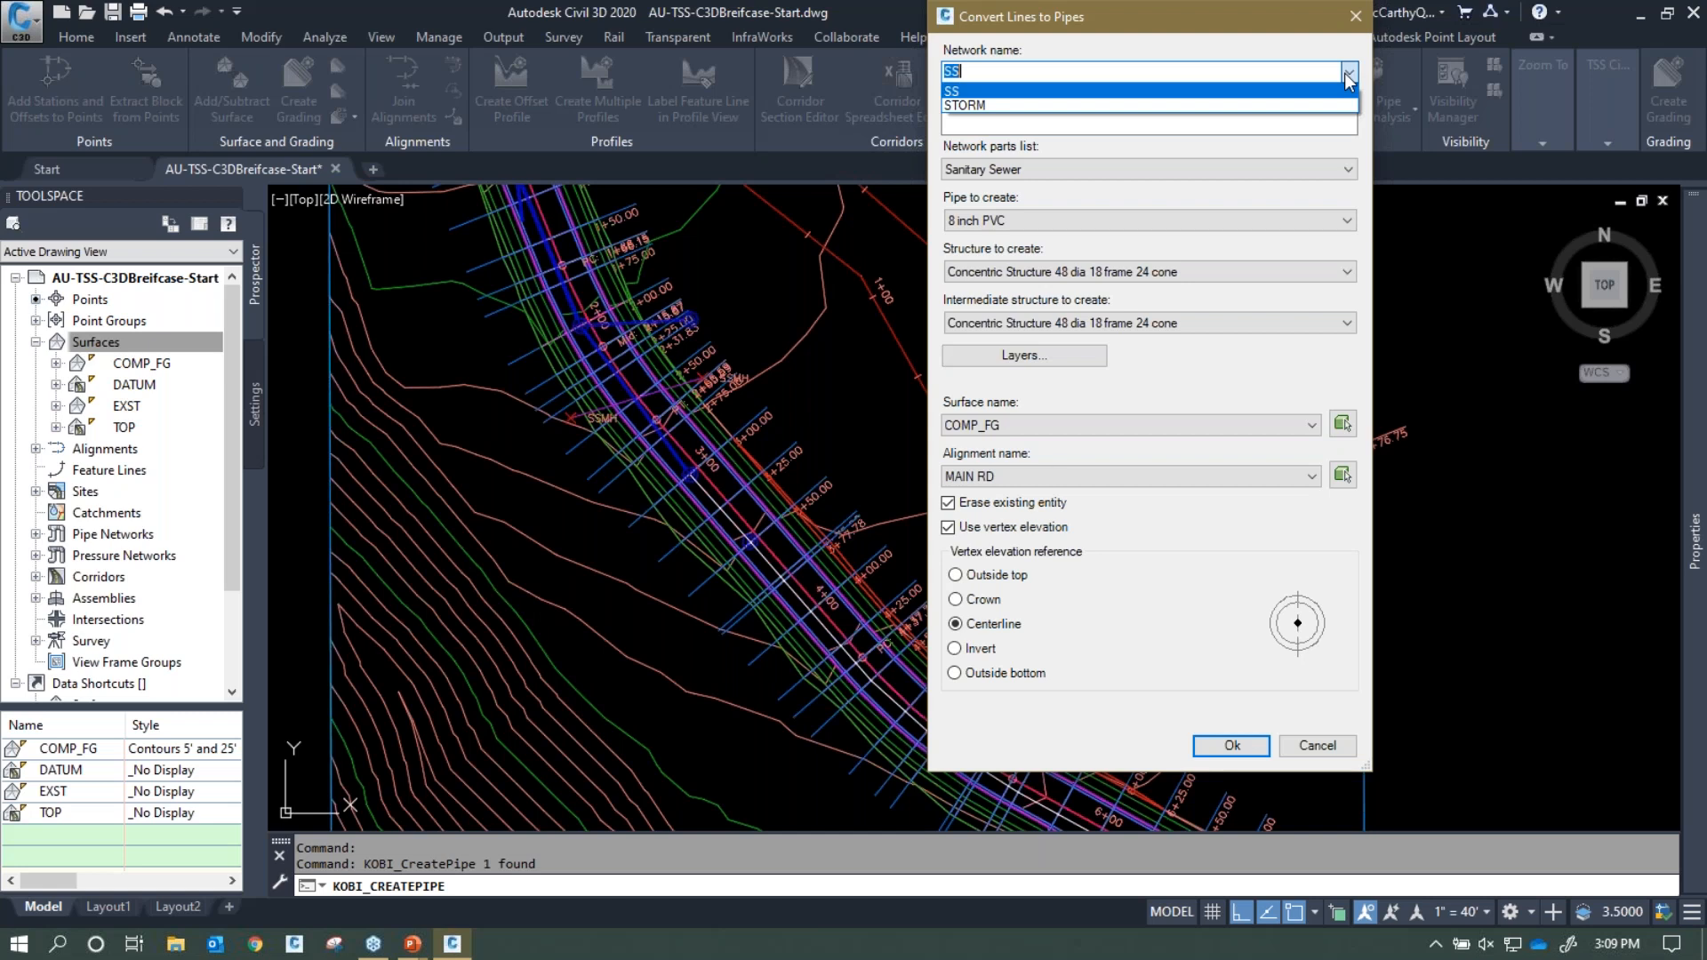
{"action": "left_click", "coordinate": [1189, 106]}
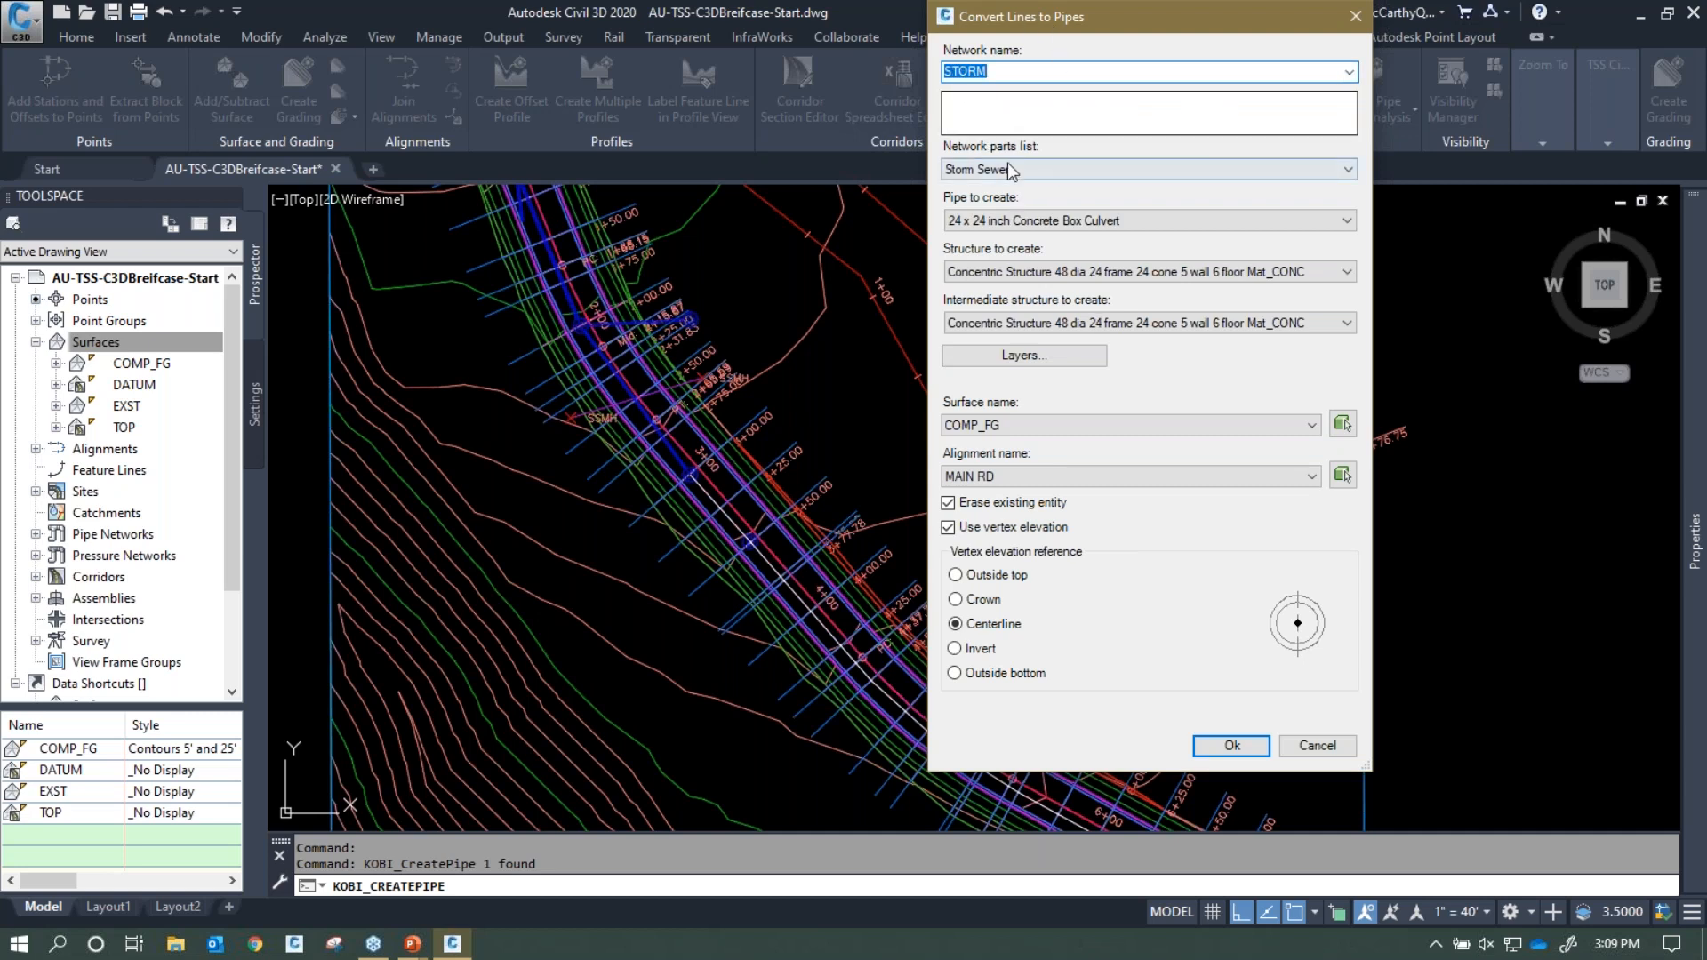
{"action": "left_click", "coordinate": [1051, 169]}
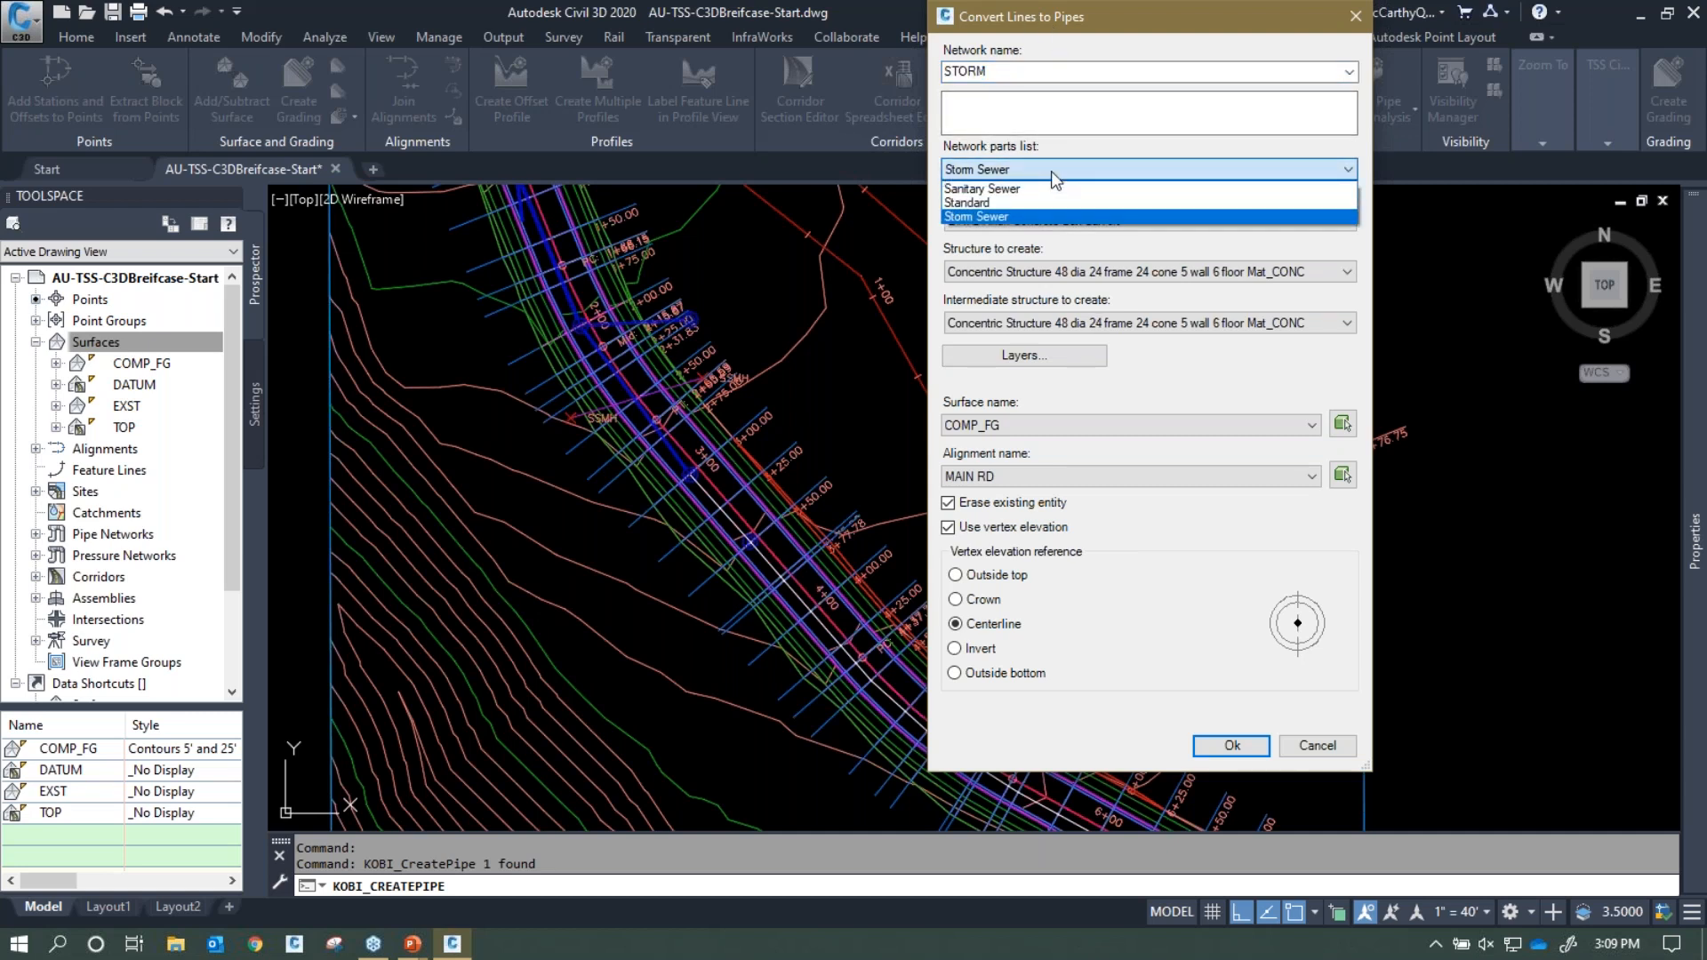
{"action": "left_click", "coordinate": [1051, 170]}
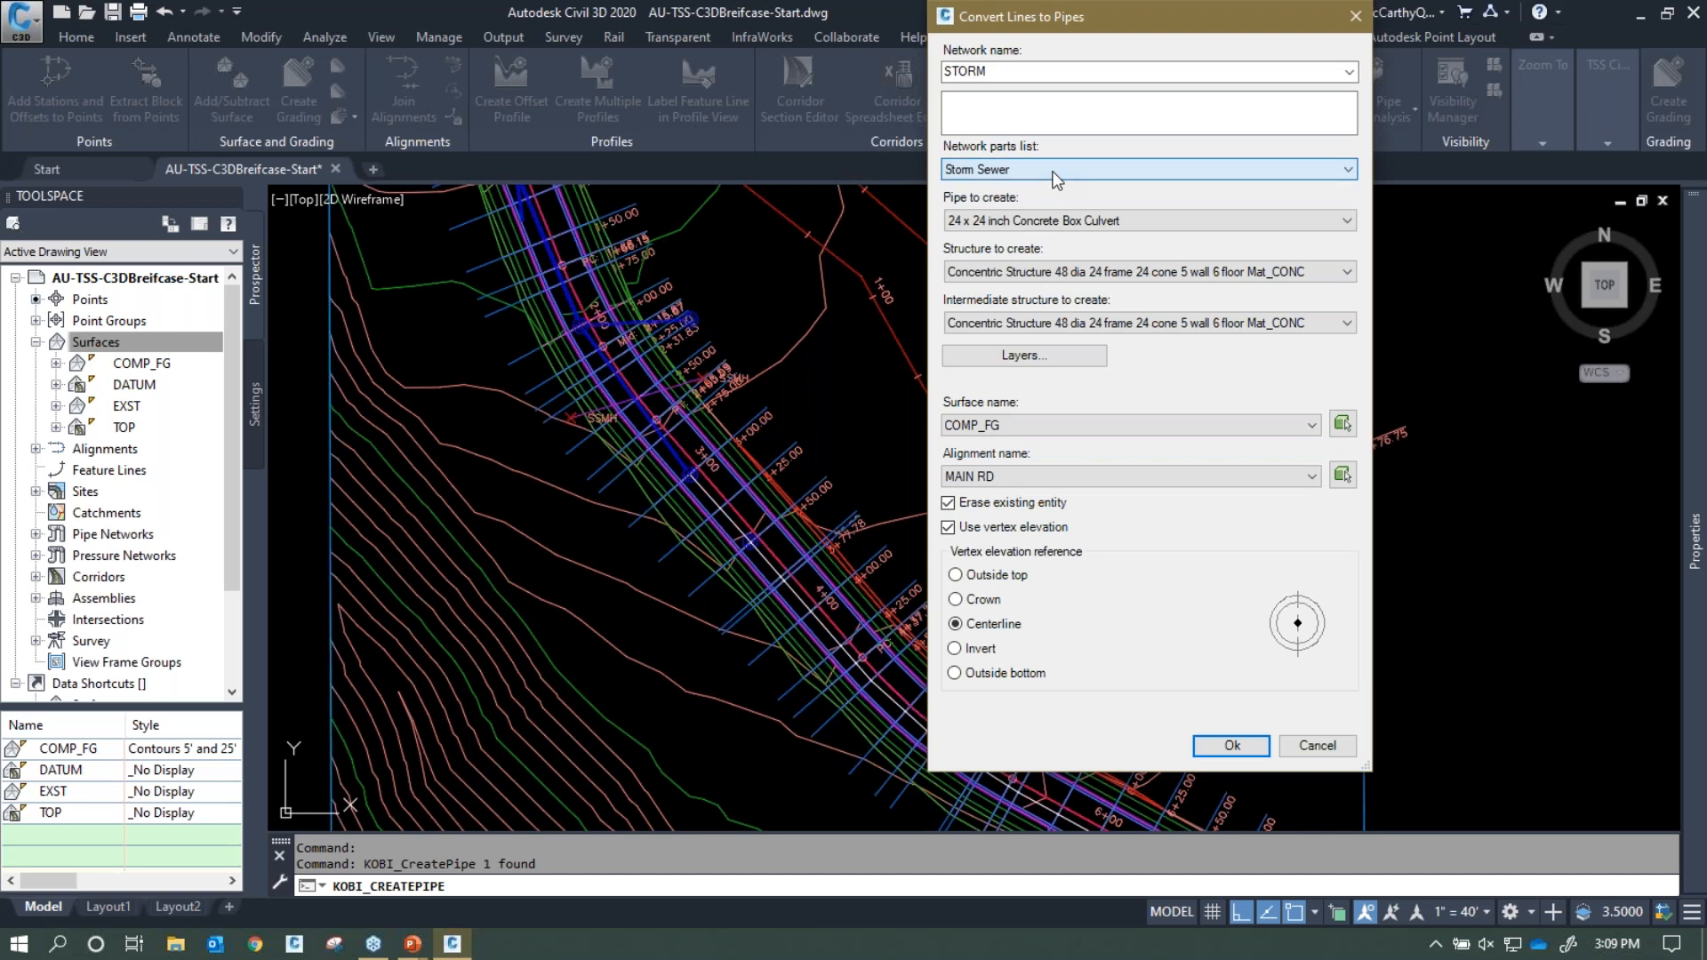
{"action": "left_click", "coordinate": [1083, 227]}
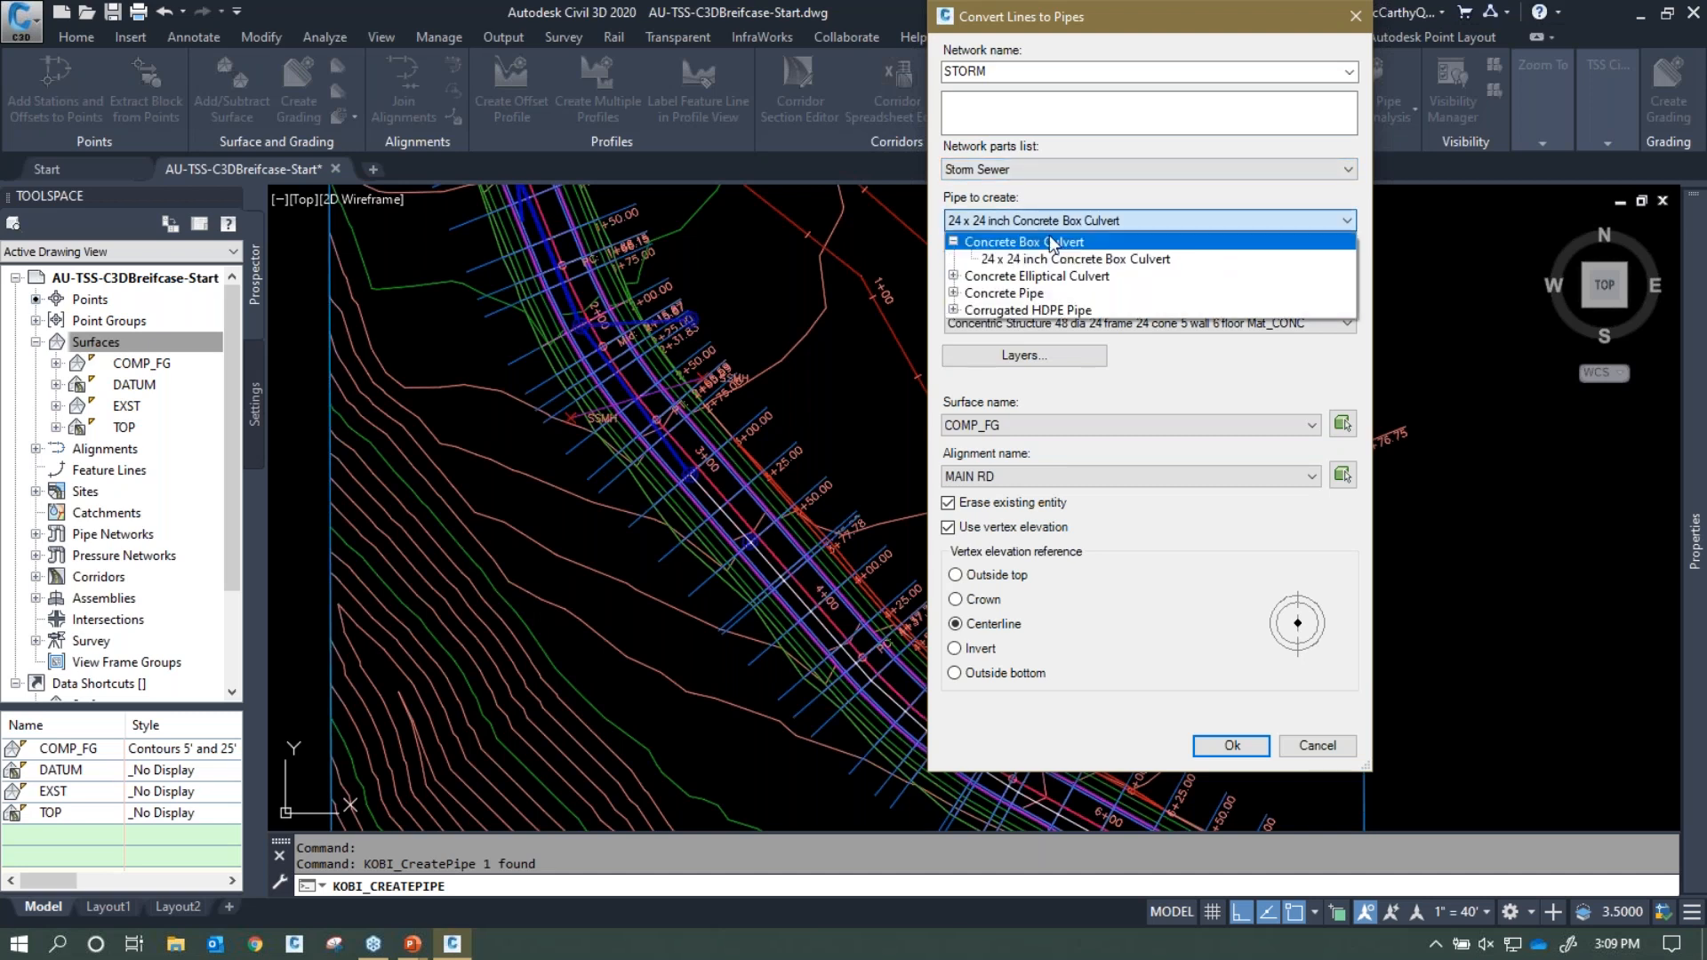
{"action": "left_click", "coordinate": [1087, 293]}
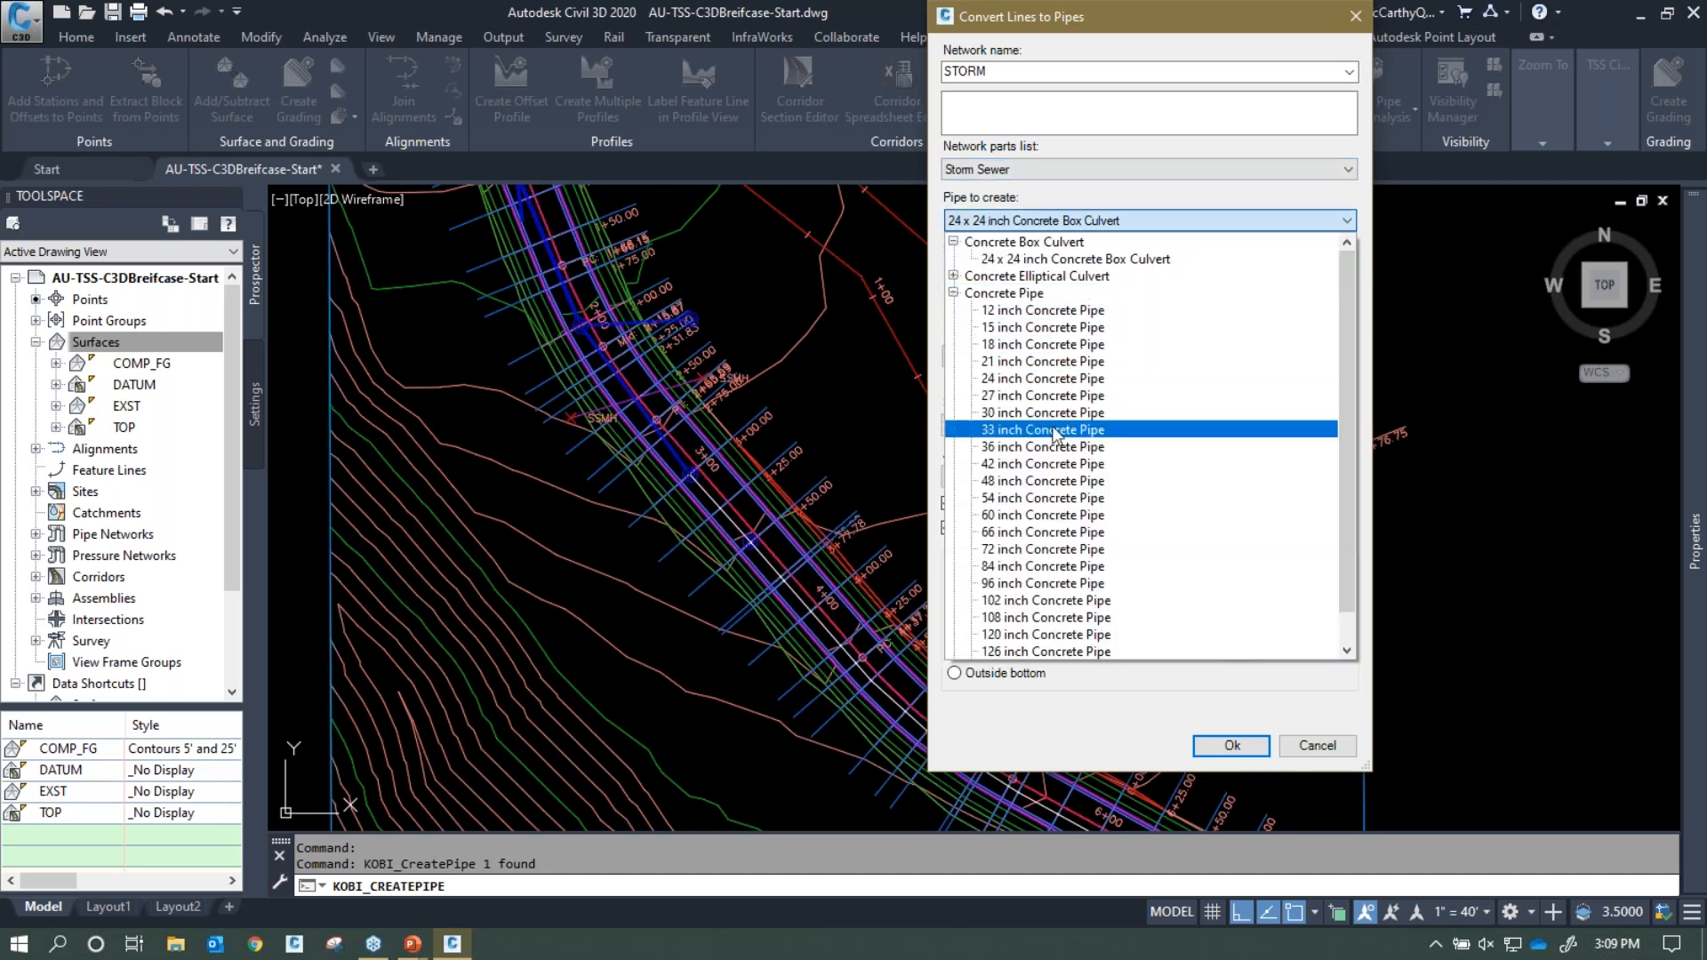
{"action": "left_click", "coordinate": [1025, 447]}
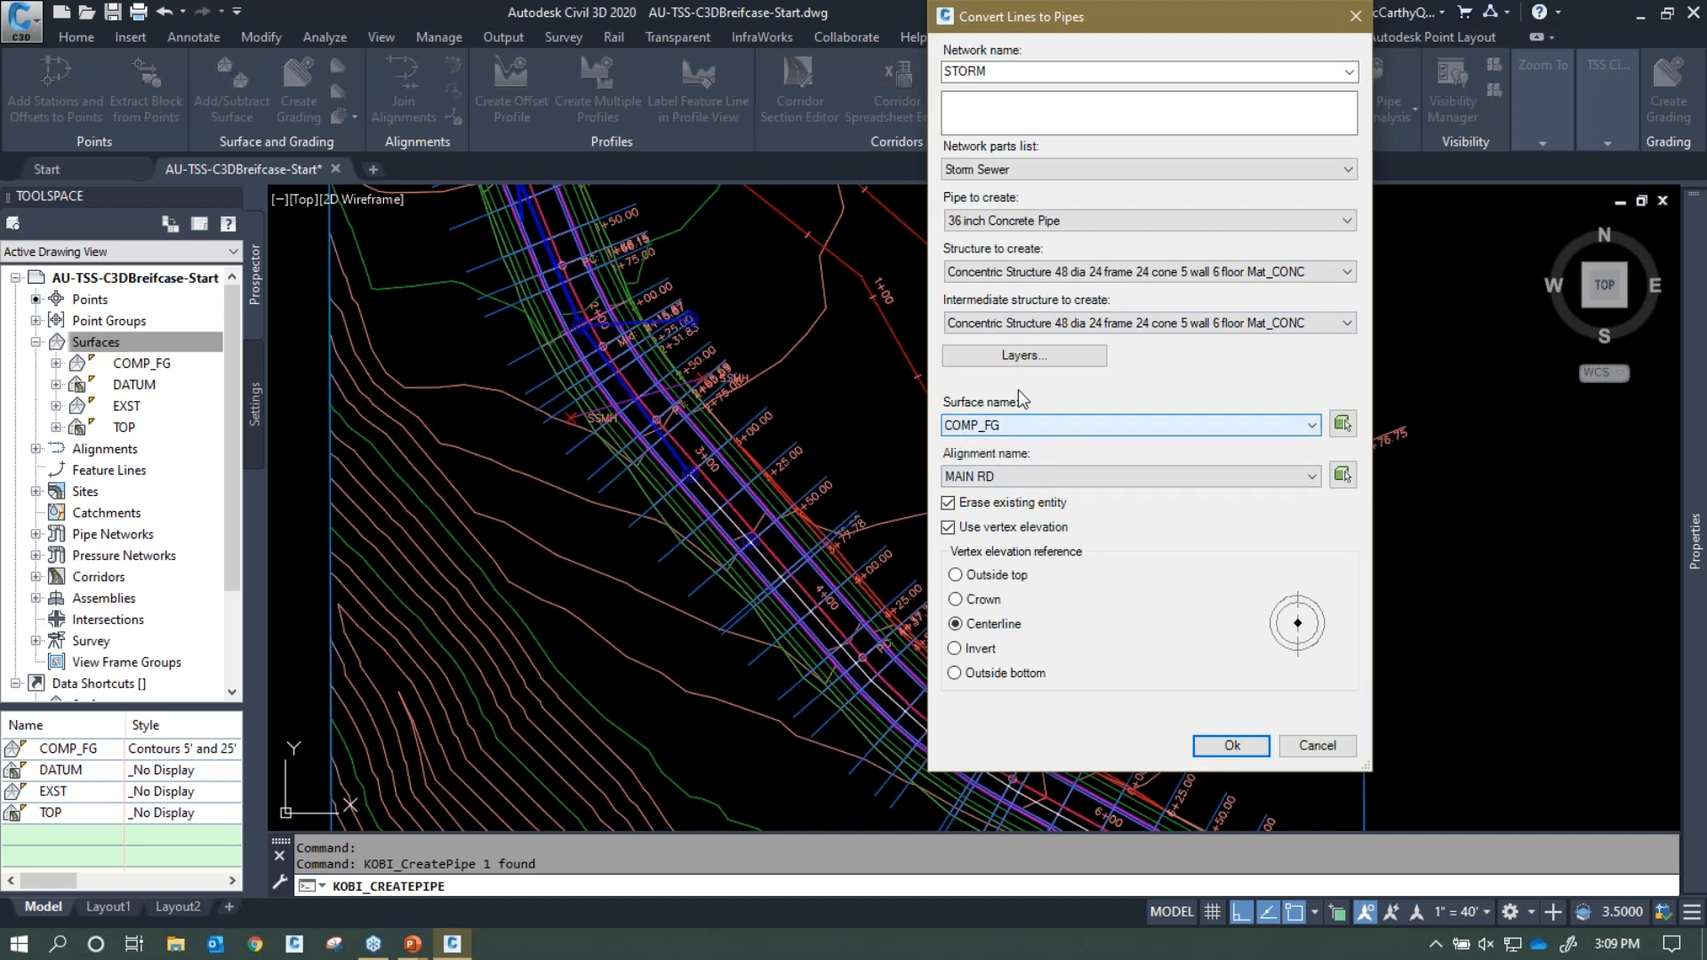
Turn off the use of vertex elevations, convert the polyline to pipes and structures, and dismiss the event viewer
{"action": "left_click", "coordinate": [1004, 484]}
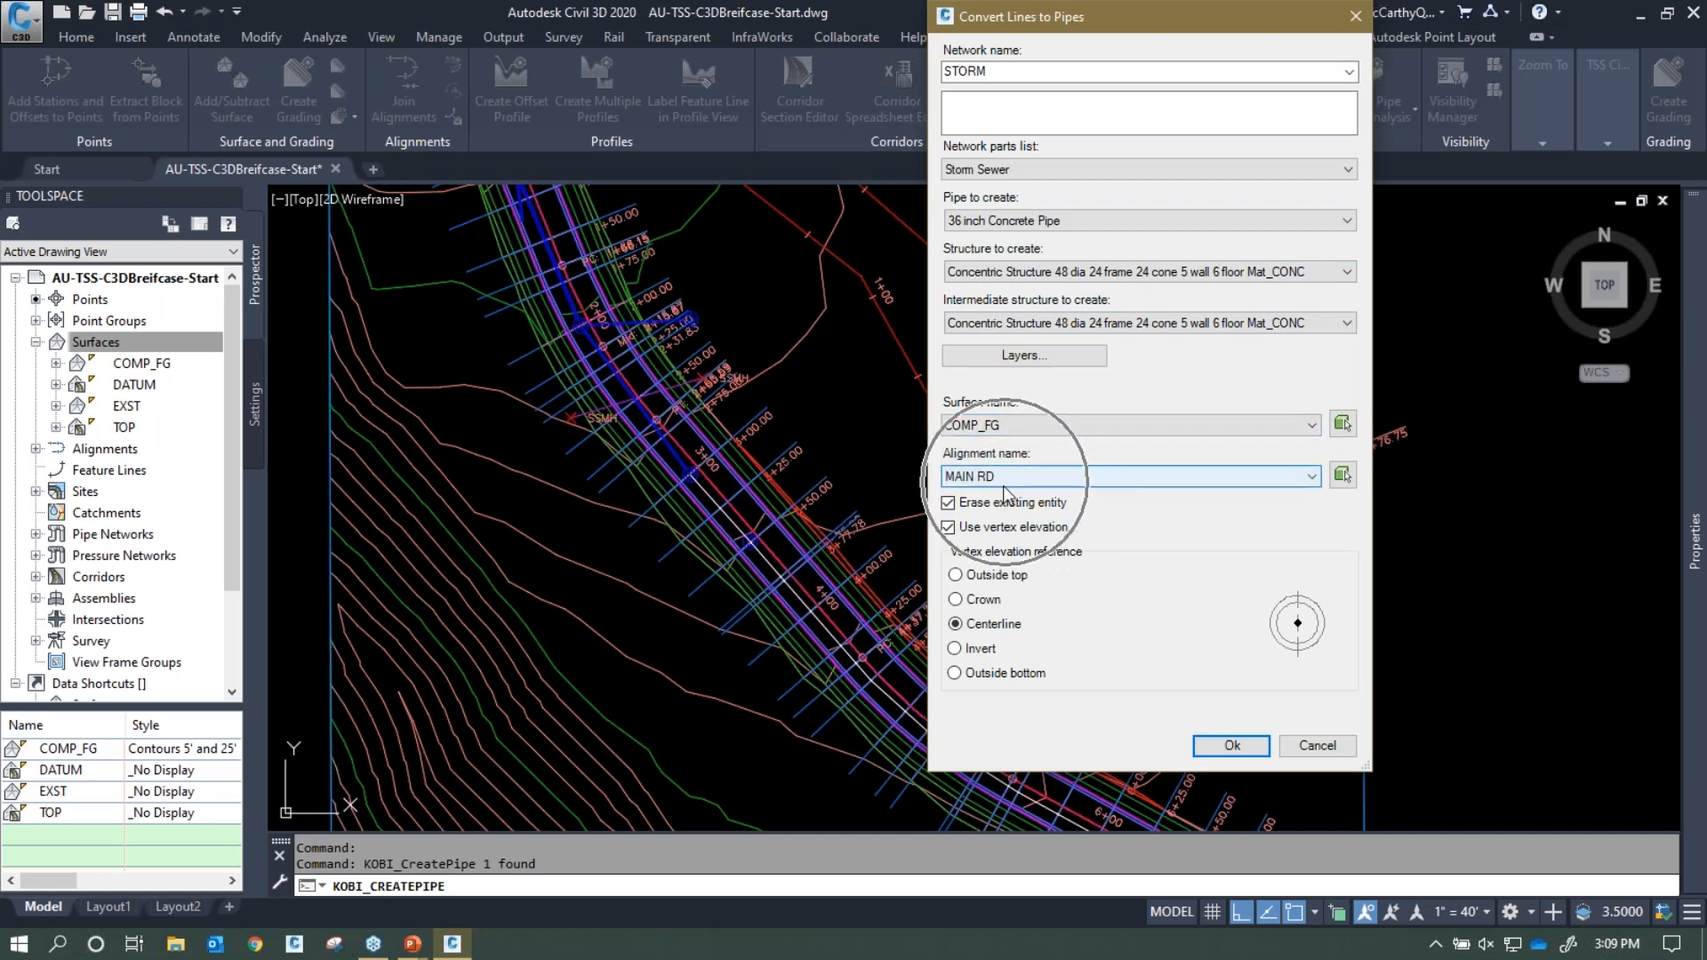
{"action": "left_click", "coordinate": [948, 529]}
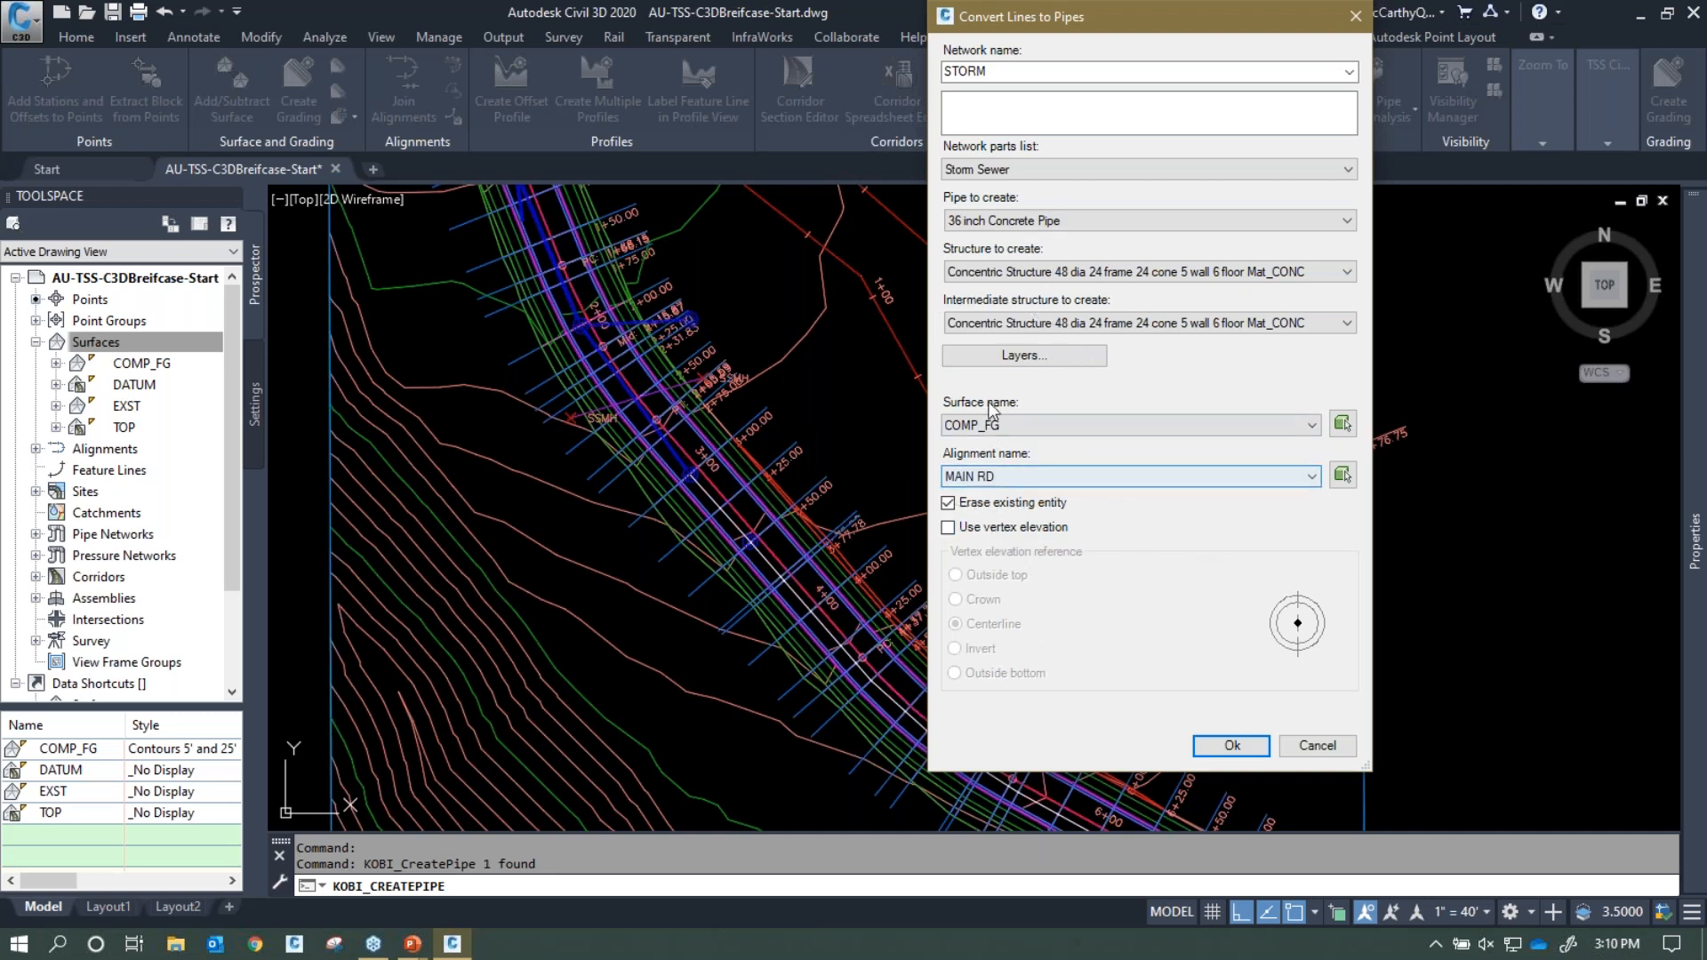
{"action": "left_click", "coordinate": [1220, 747]}
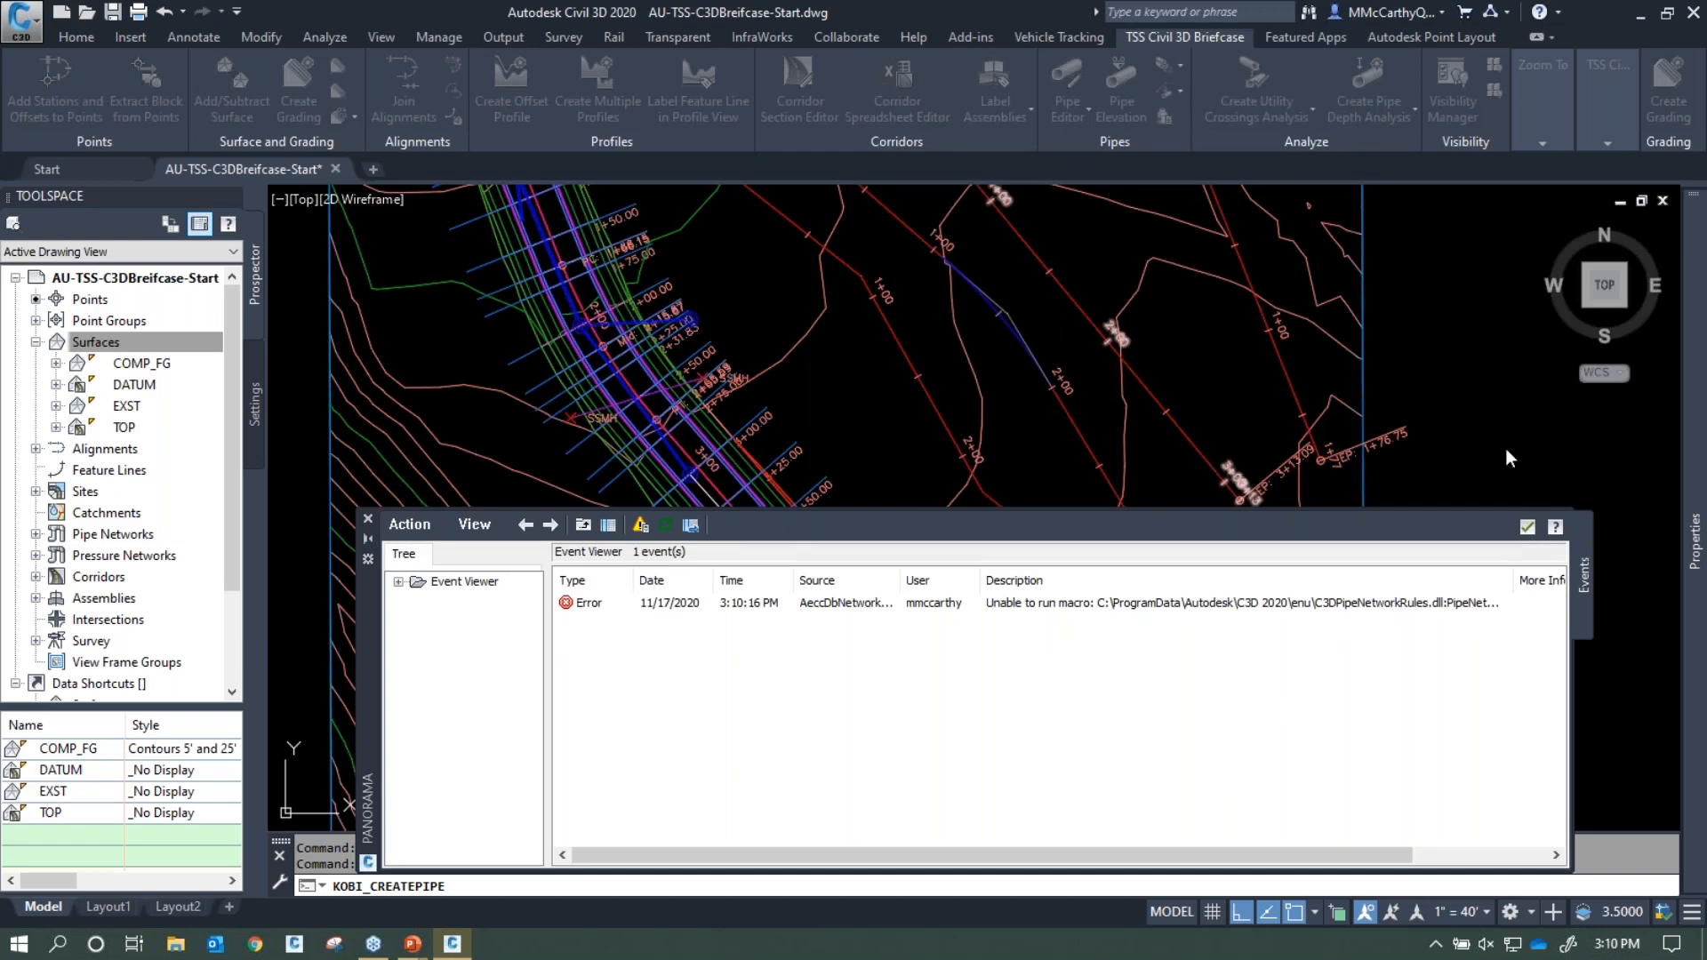
{"action": "left_click", "coordinate": [1527, 527]}
{"action": "left_click", "coordinate": [1527, 528]}
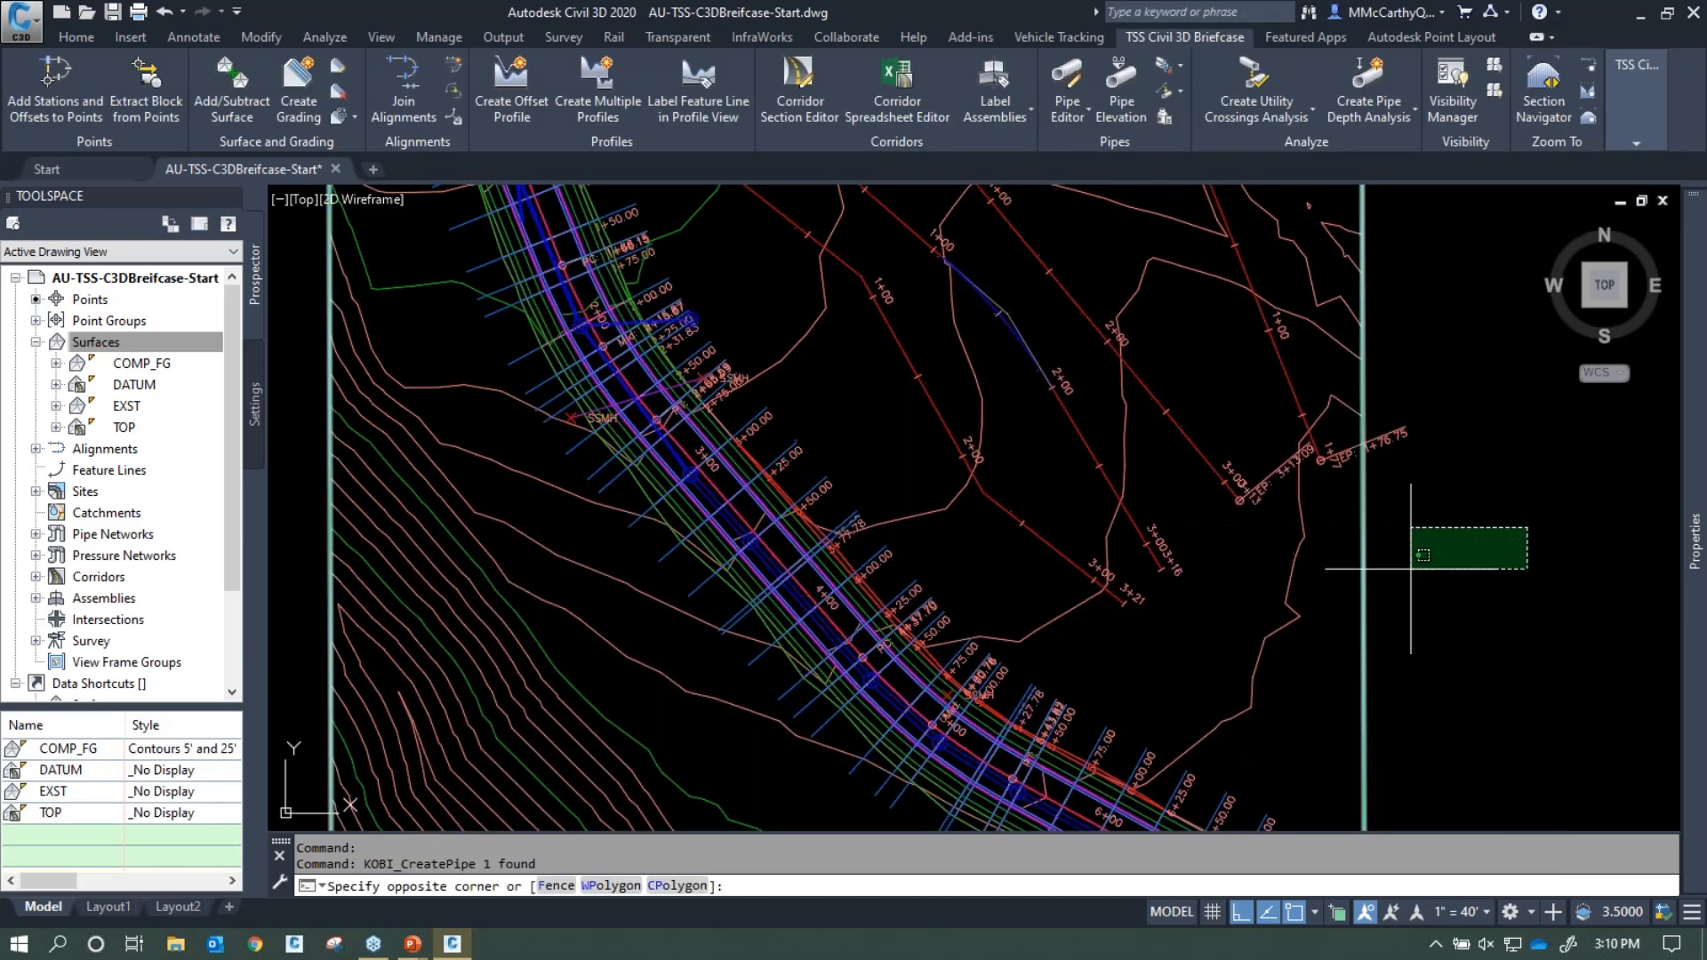
{"action": "key", "text": "Escape"}
{"action": "scroll", "coordinate": [680, 424], "scroll_direction": "up", "scroll_amount": 5}
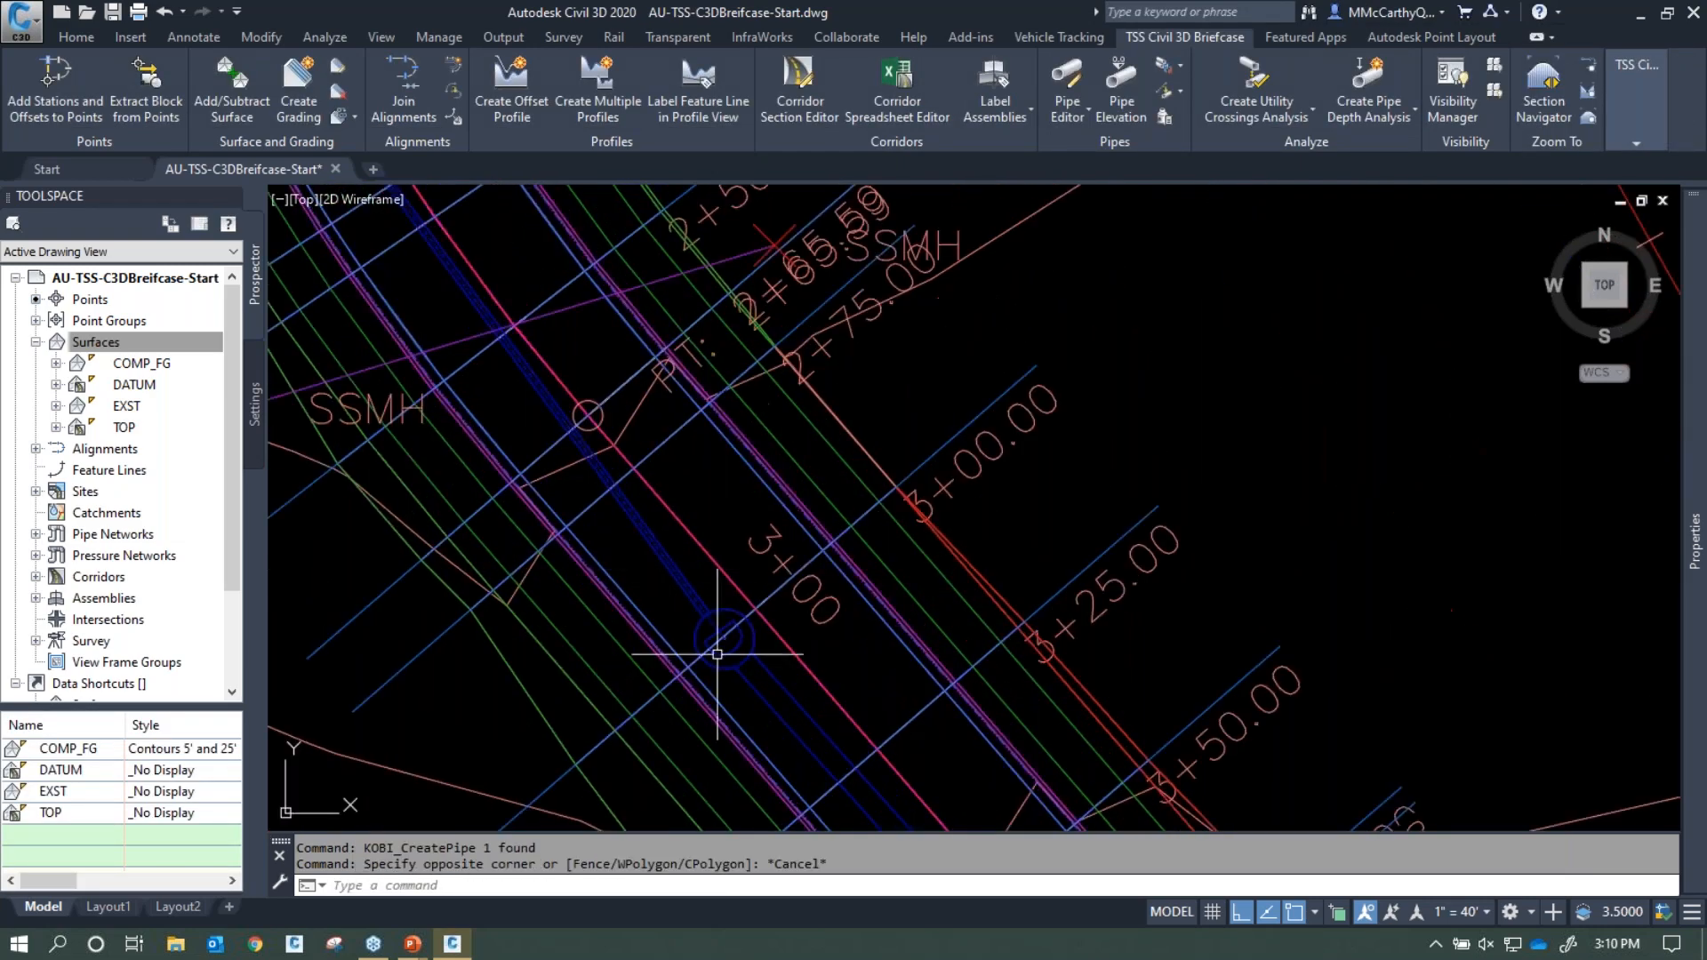
{"action": "scroll", "coordinate": [717, 654], "scroll_direction": "down", "scroll_amount": 2}
{"action": "middle_click_drag", "start_coordinate": [717, 654], "coordinate": [772, 330]}
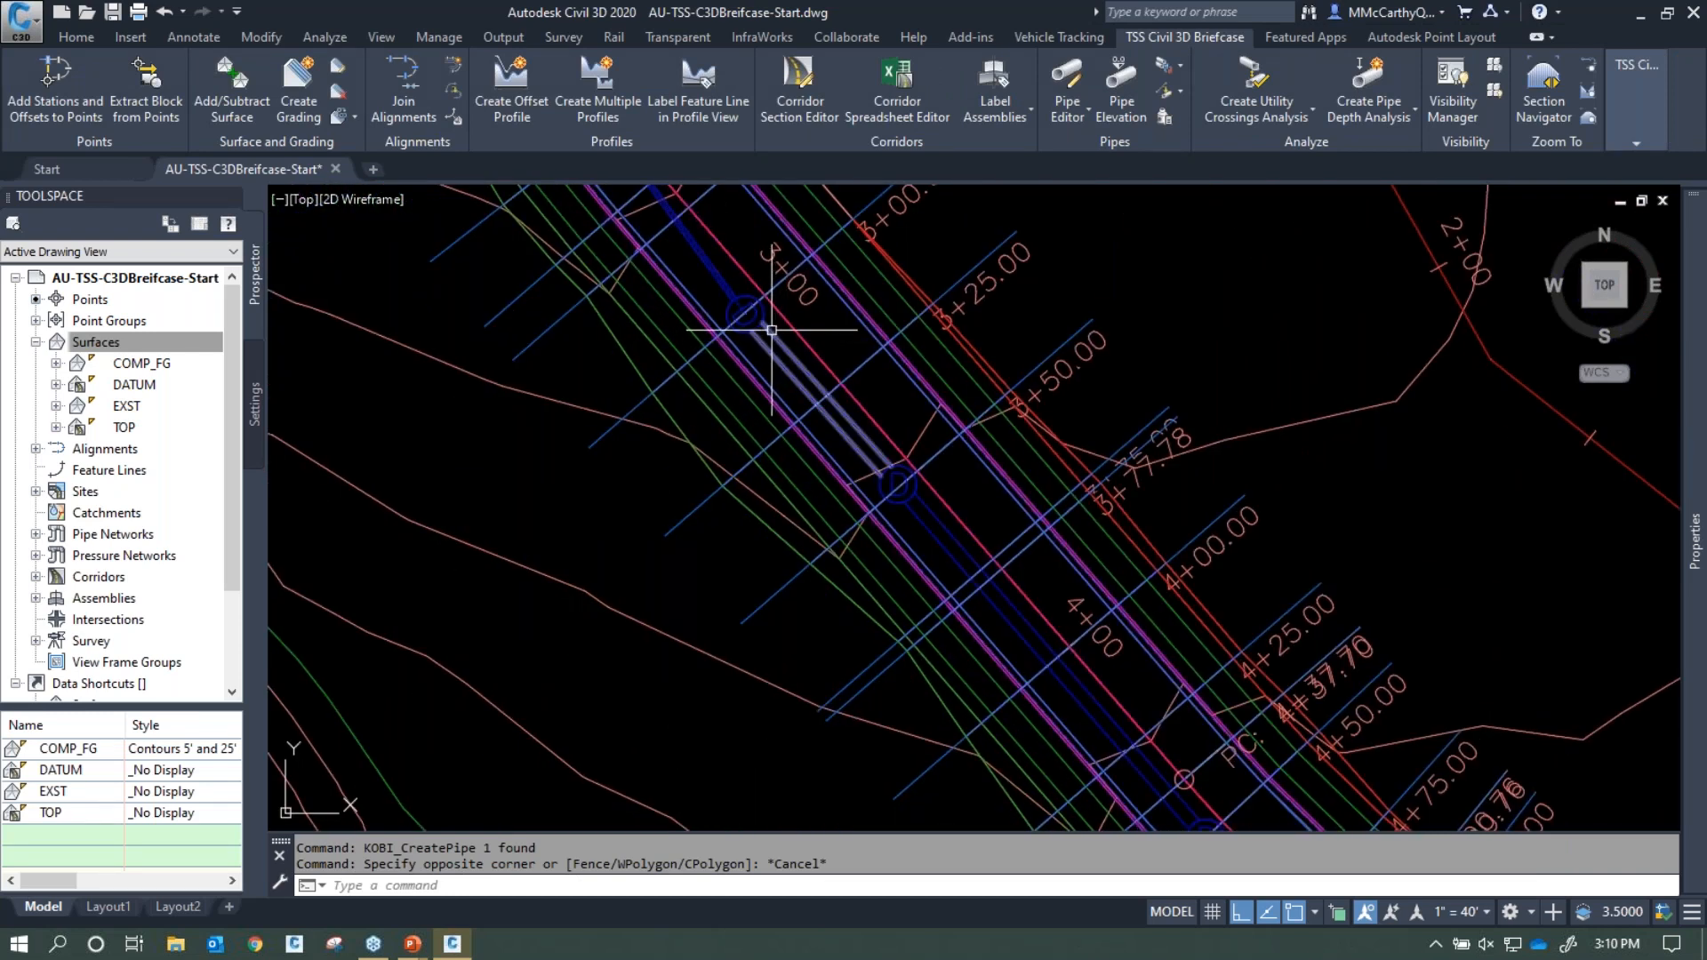
Draw all parts of the STORM pipe network in the MAIN RD profile view and clear the selection
{"action": "left_click", "coordinate": [35, 534]}
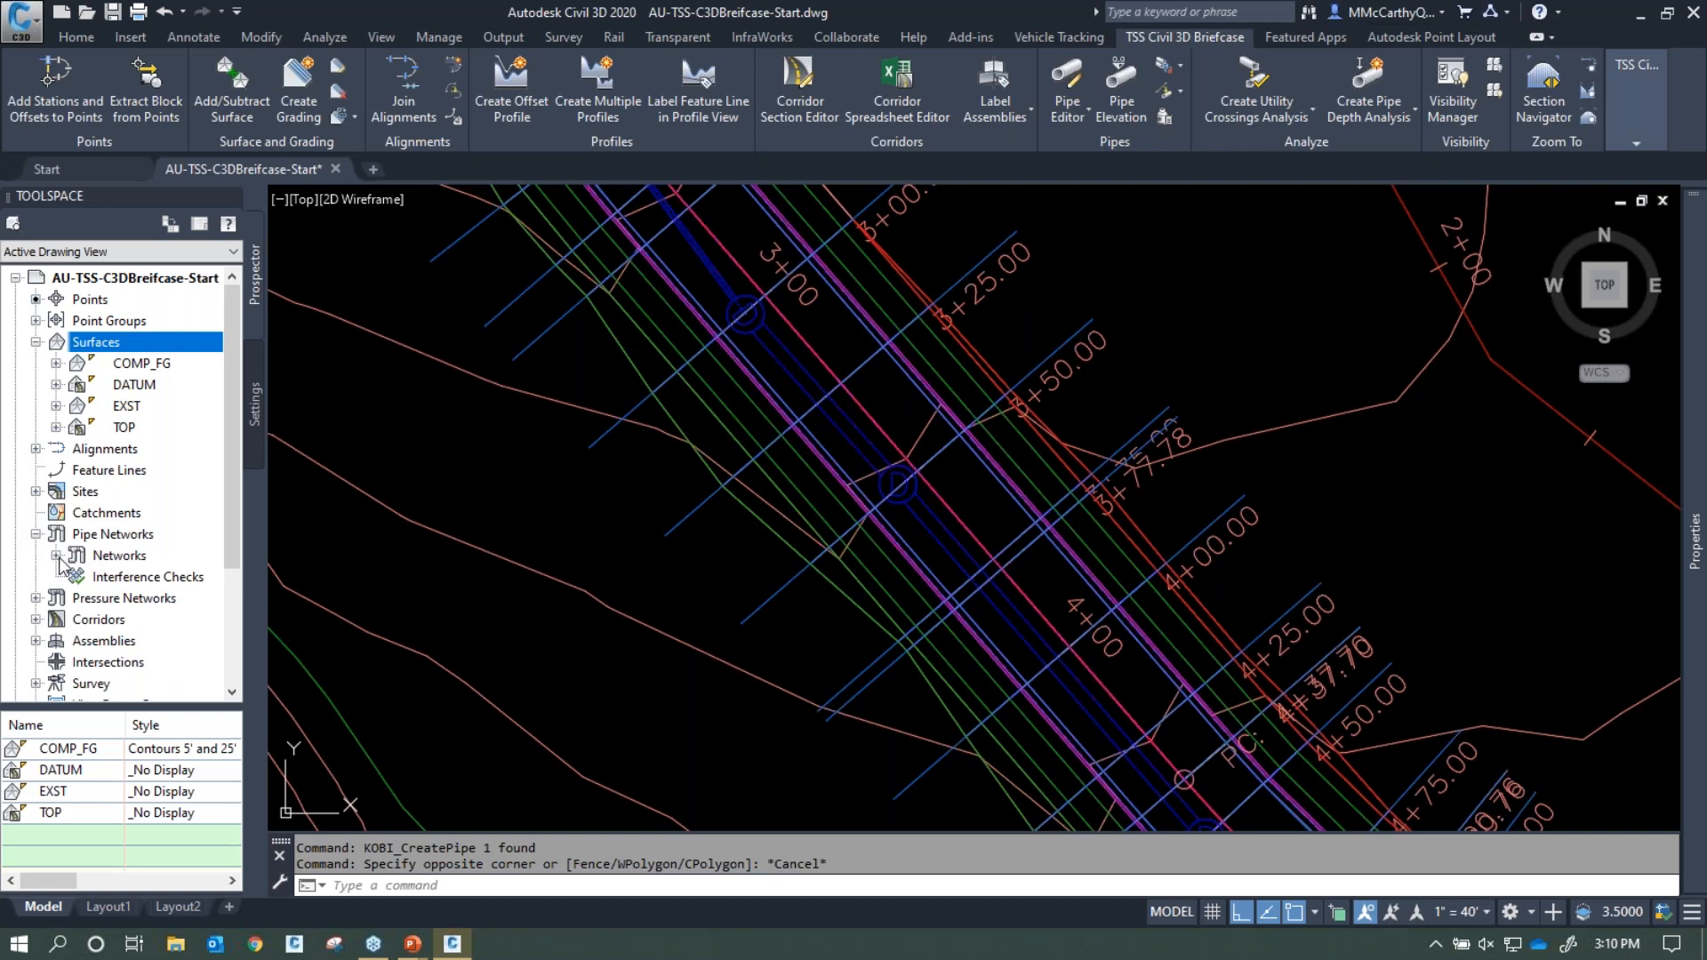
{"action": "left_click", "coordinate": [56, 556]}
{"action": "right_click", "coordinate": [121, 596]}
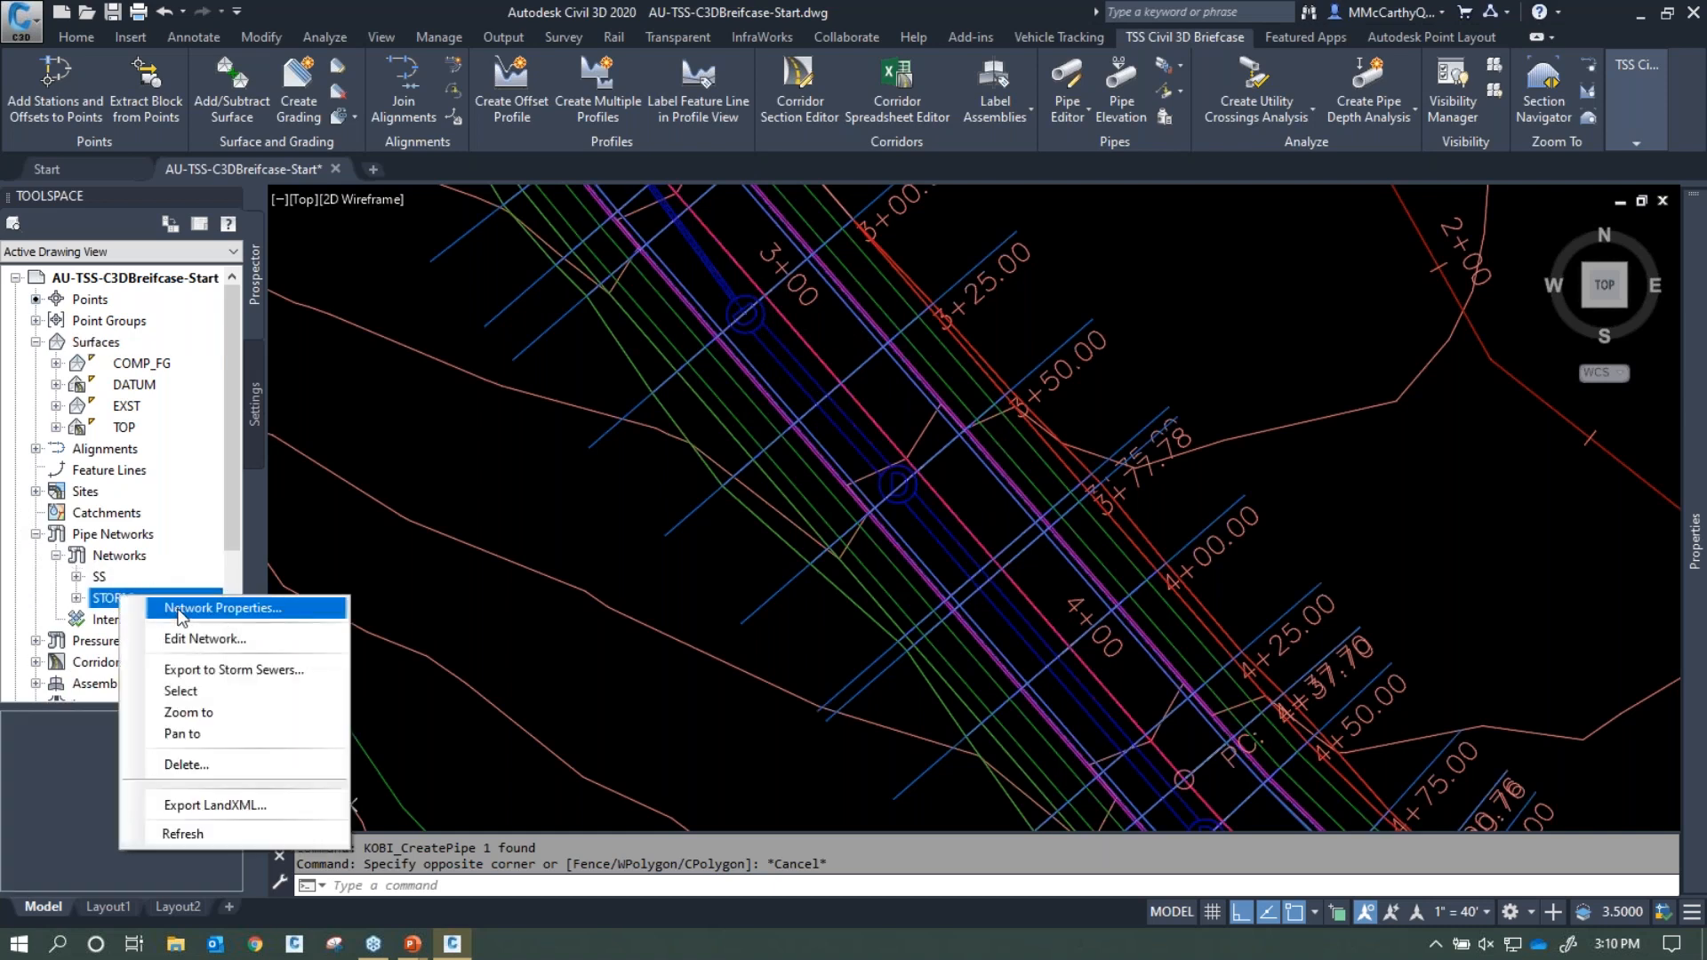
{"action": "left_click", "coordinate": [181, 690]}
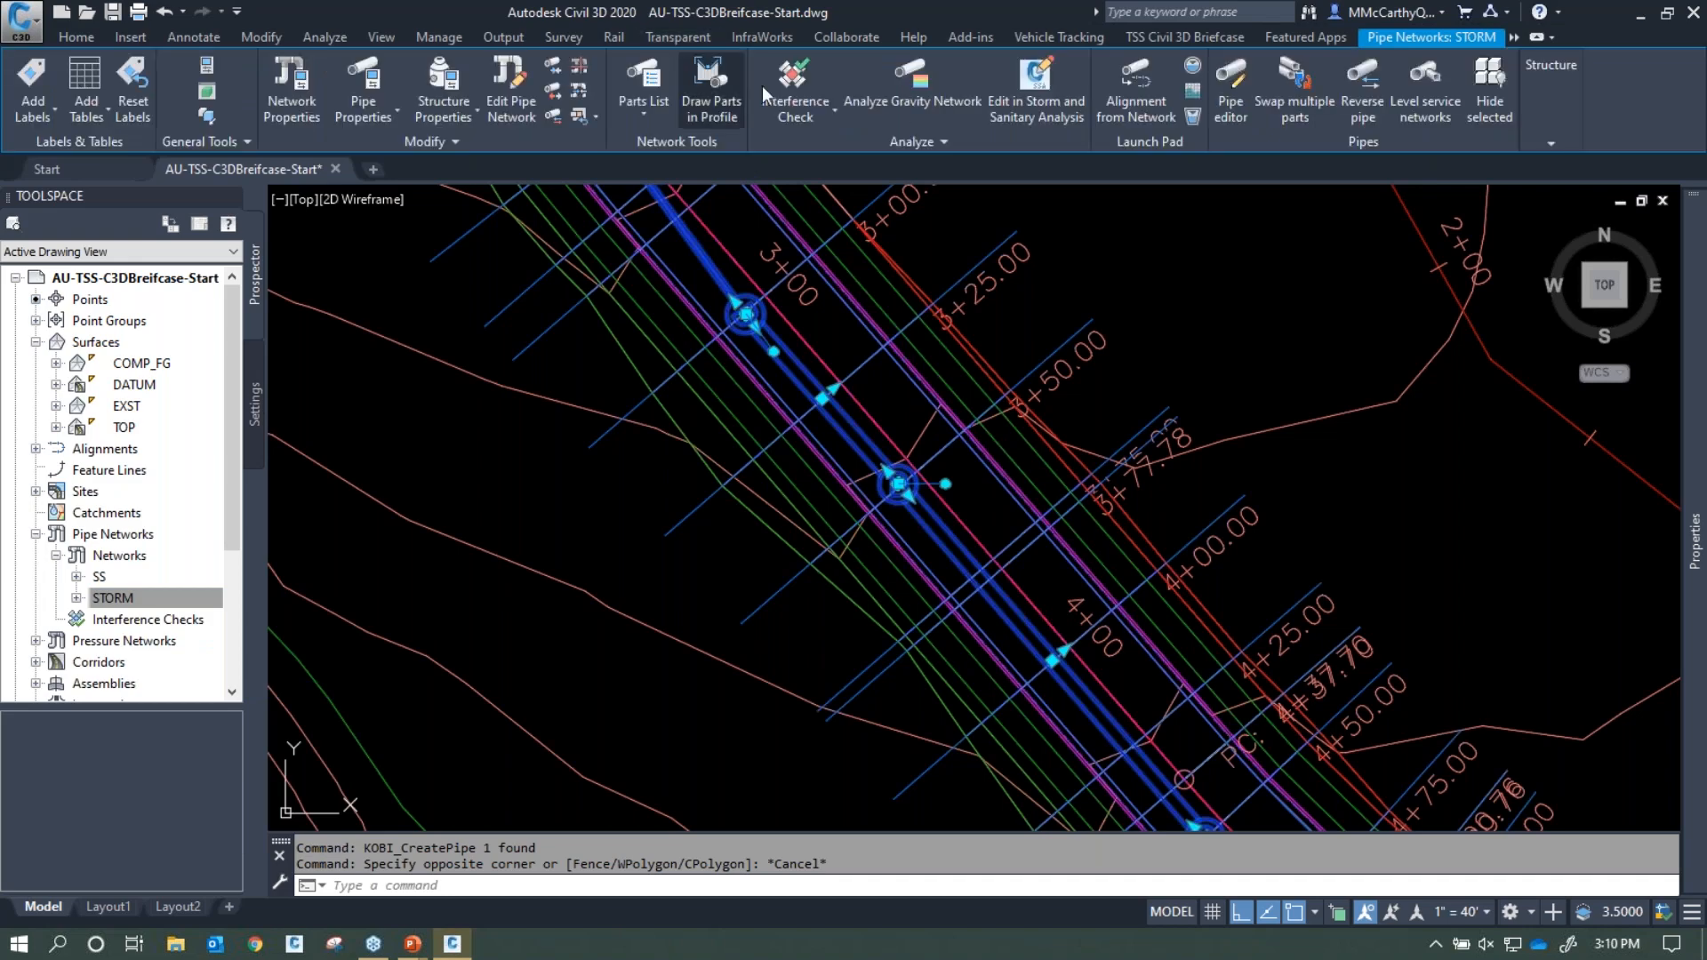
{"action": "left_click", "coordinate": [729, 89]}
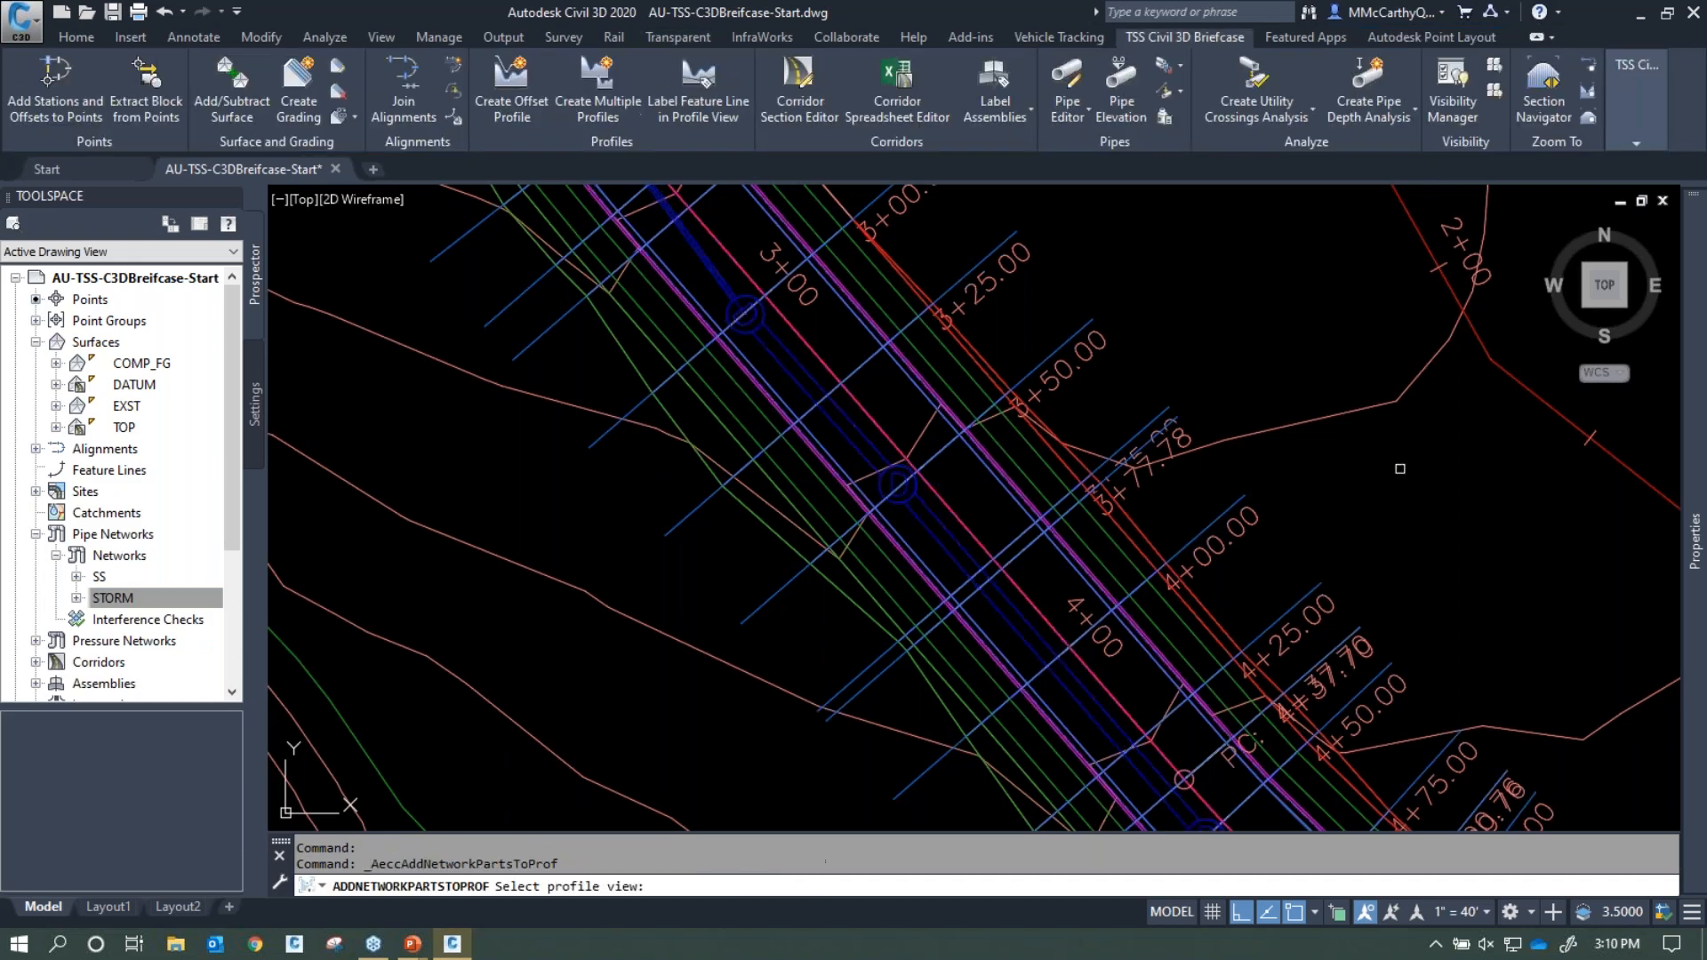
{"action": "scroll", "coordinate": [1401, 469], "scroll_direction": "down", "scroll_amount": 8}
{"action": "middle_click_drag", "start_coordinate": [1450, 419], "coordinate": [519, 420]}
{"action": "left_click", "coordinate": [1006, 615]}
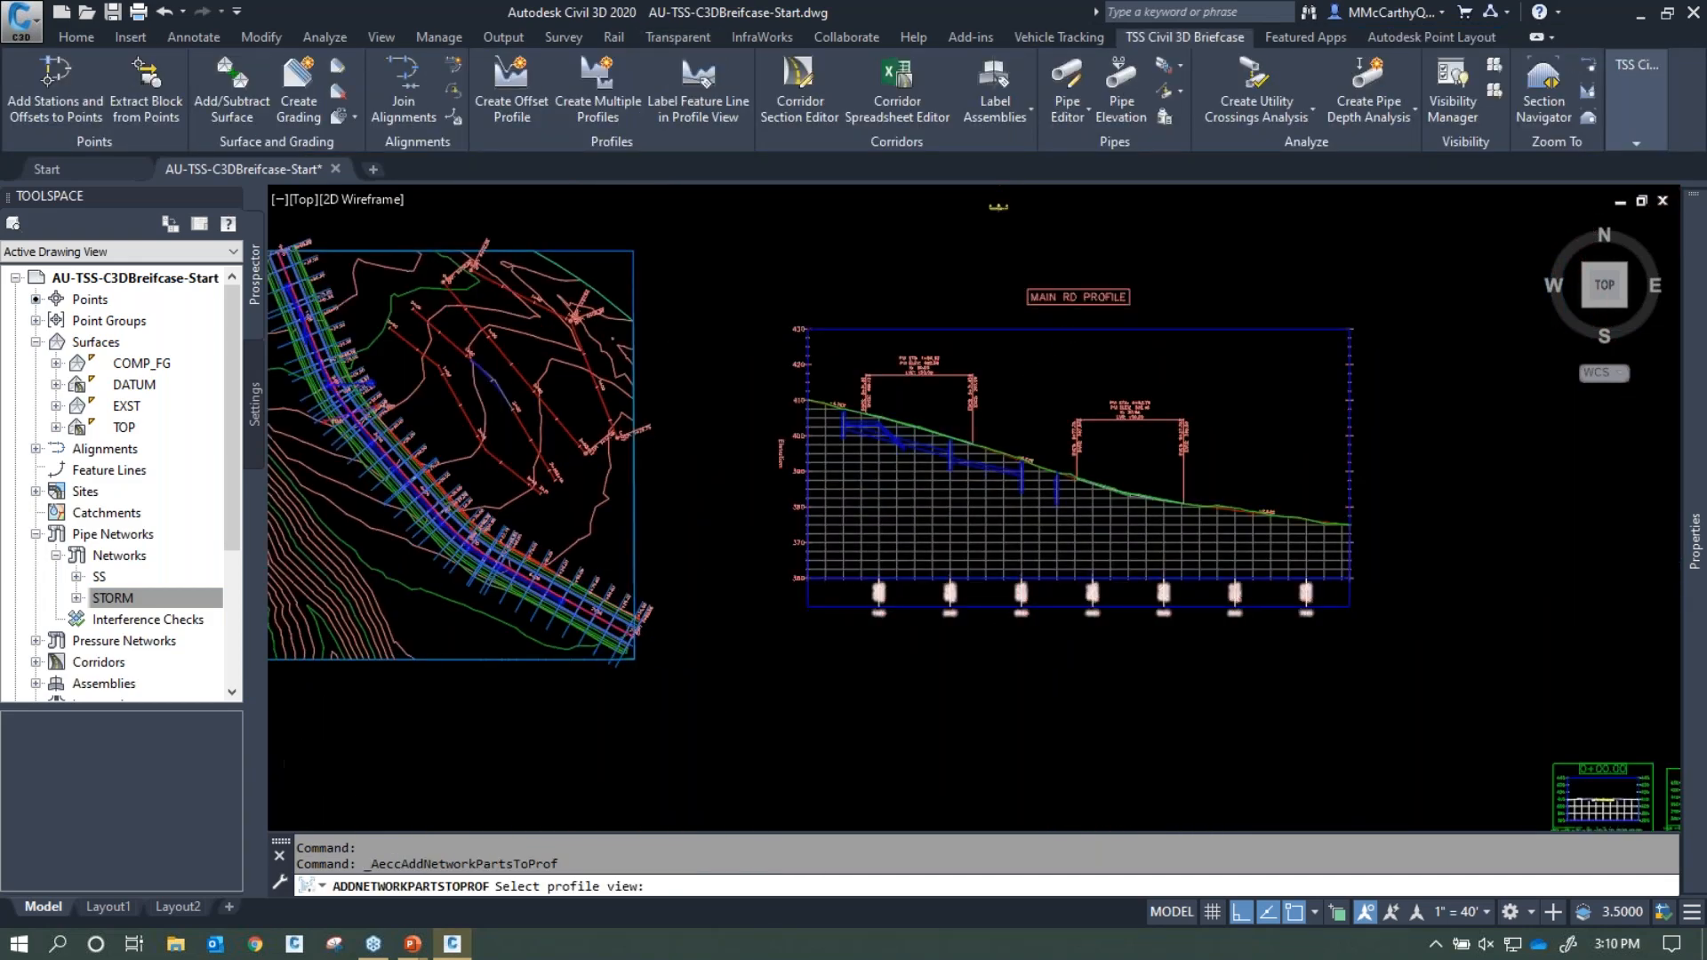
{"action": "scroll", "coordinate": [1022, 567], "scroll_direction": "up", "scroll_amount": 4}
{"action": "middle_click_drag", "start_coordinate": [1113, 365], "coordinate": [1074, 629]}
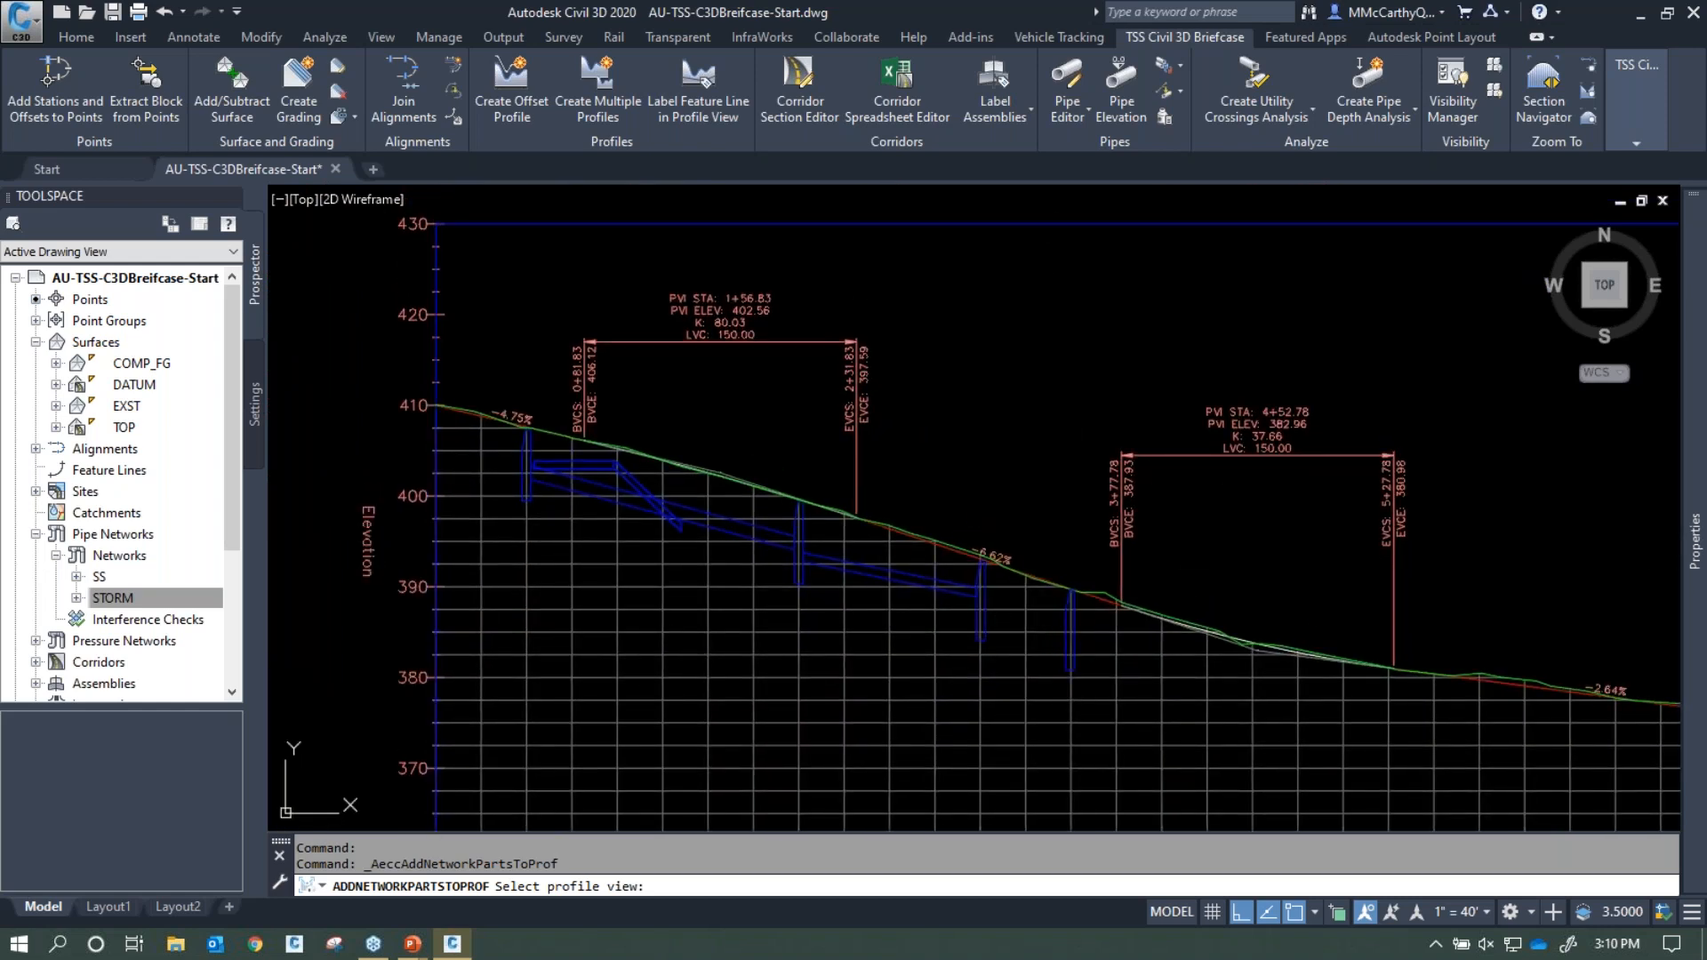
{"action": "left_click", "coordinate": [1047, 218]}
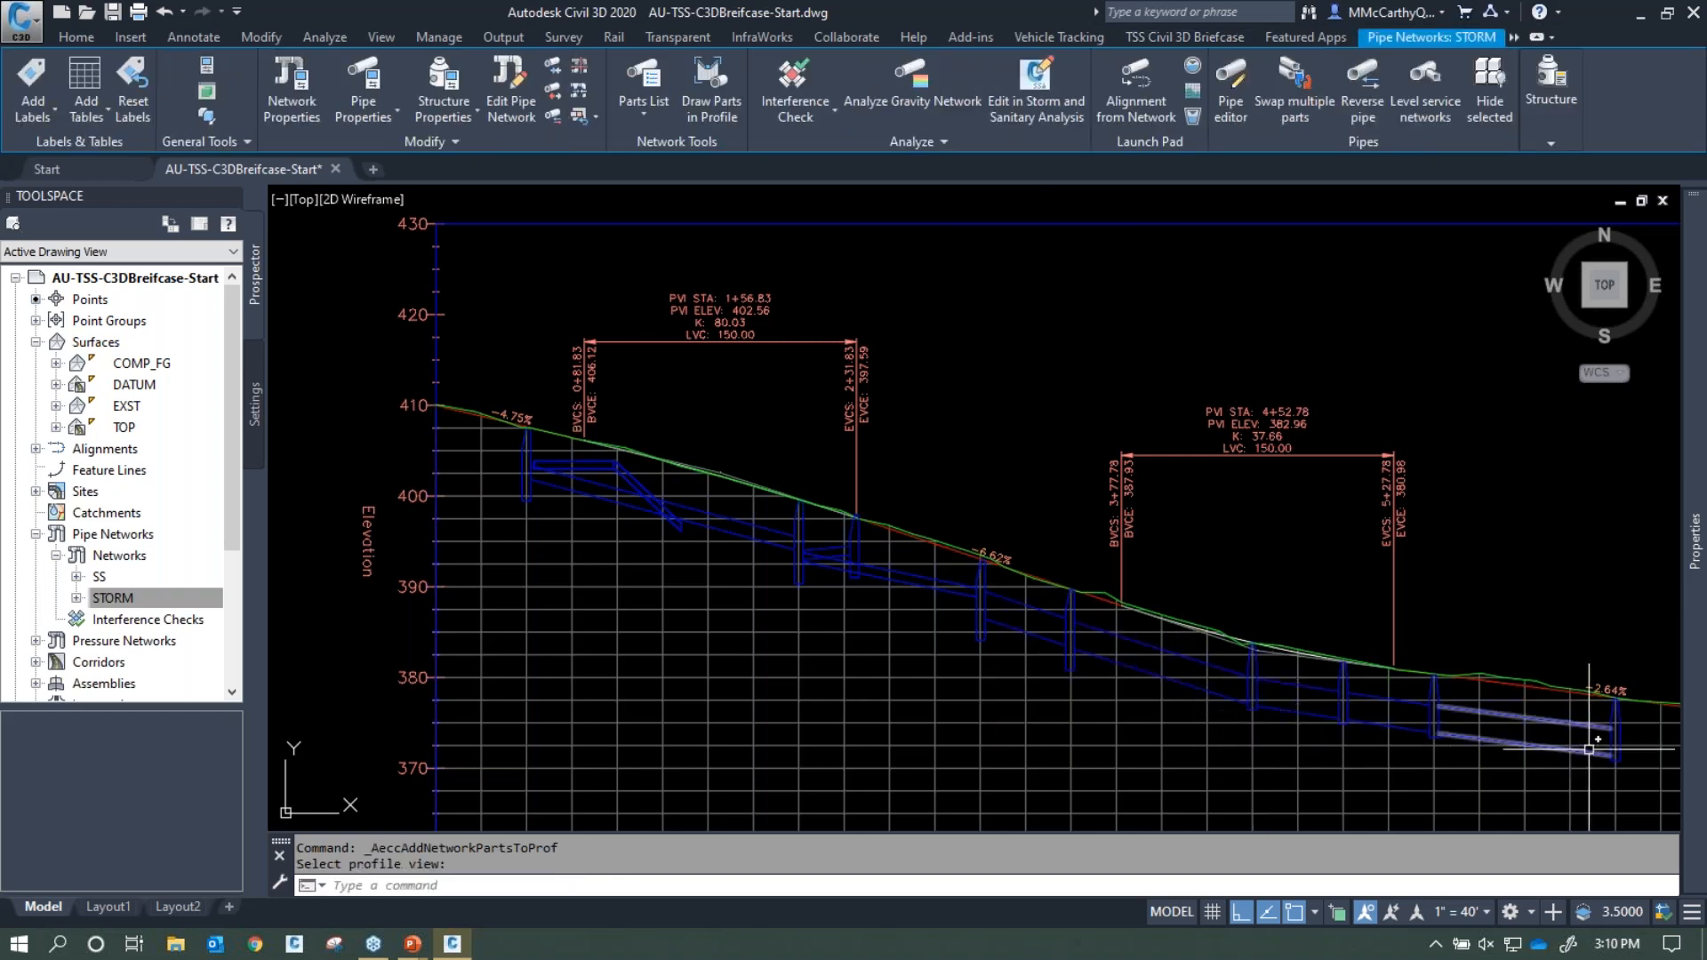
{"action": "middle_click_drag", "start_coordinate": [1173, 612], "coordinate": [1073, 434]}
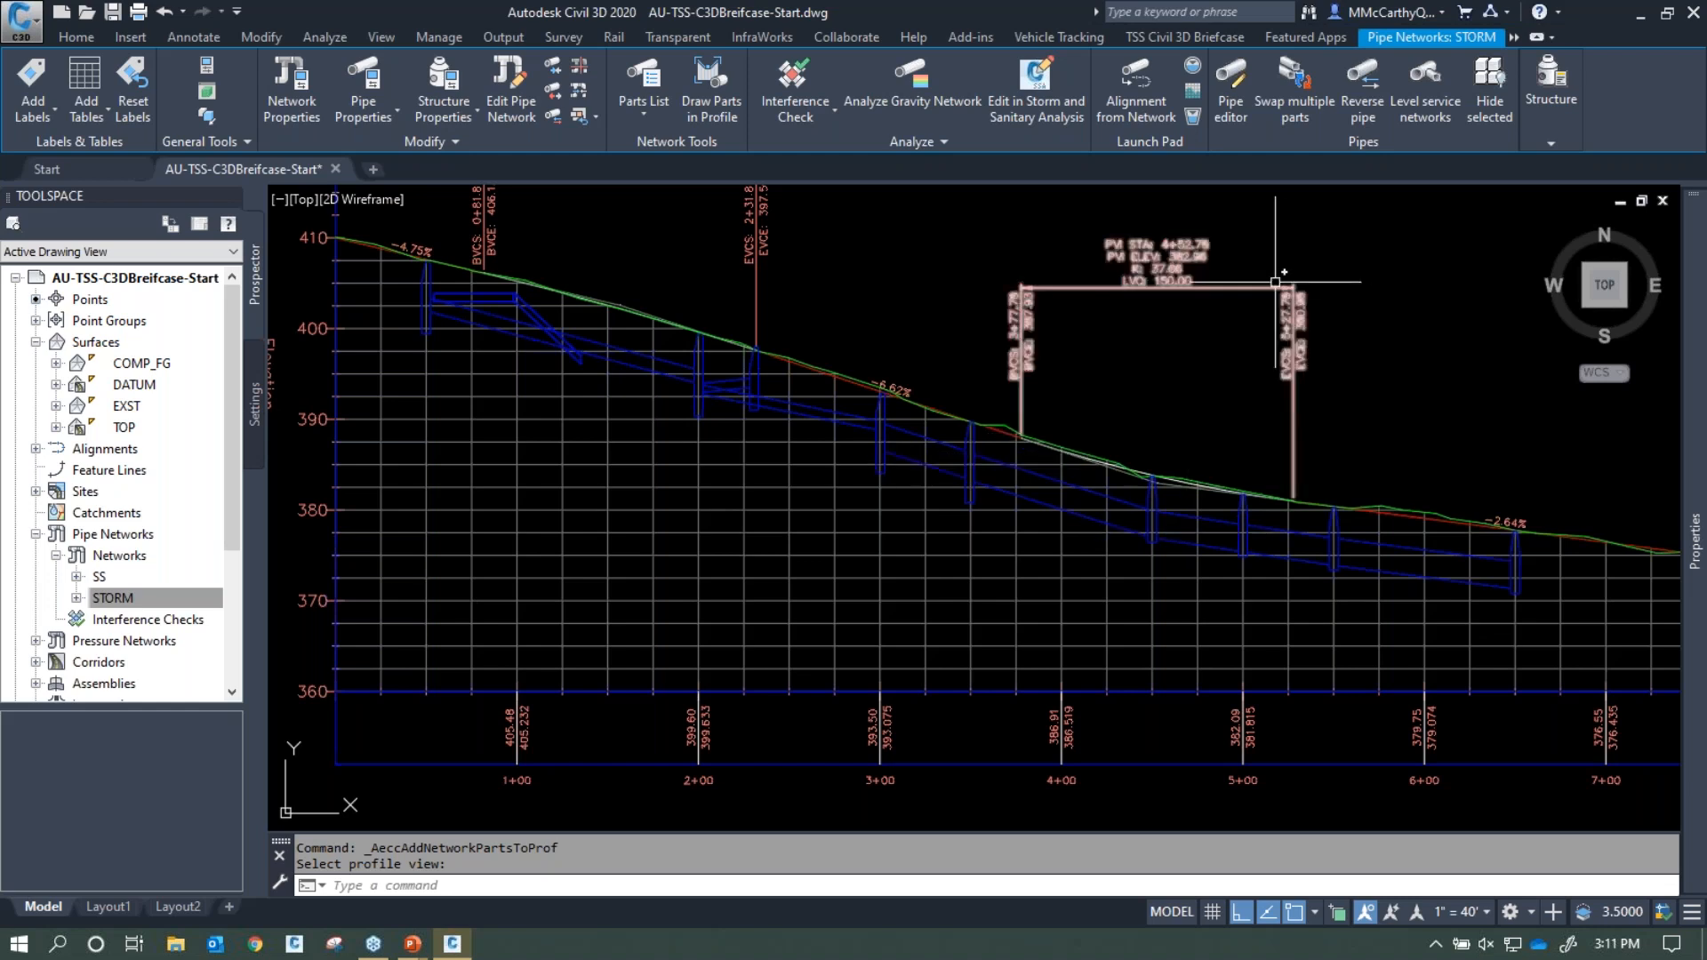
{"action": "scroll", "coordinate": [918, 587], "scroll_direction": "down", "scroll_amount": 2}
{"action": "mouse_move", "coordinate": [885, 521]}
{"action": "middle_mouse_down"}
{"action": "mouse_move", "coordinate": [919, 563]}
{"action": "mouse_move", "coordinate": [1666, 759]}
{"action": "middle_mouse_up"}
{"action": "middle_click_drag", "start_coordinate": [819, 730], "coordinate": [871, 515]}
{"action": "key", "text": "Escape"}
{"action": "key", "text": "Escape"}
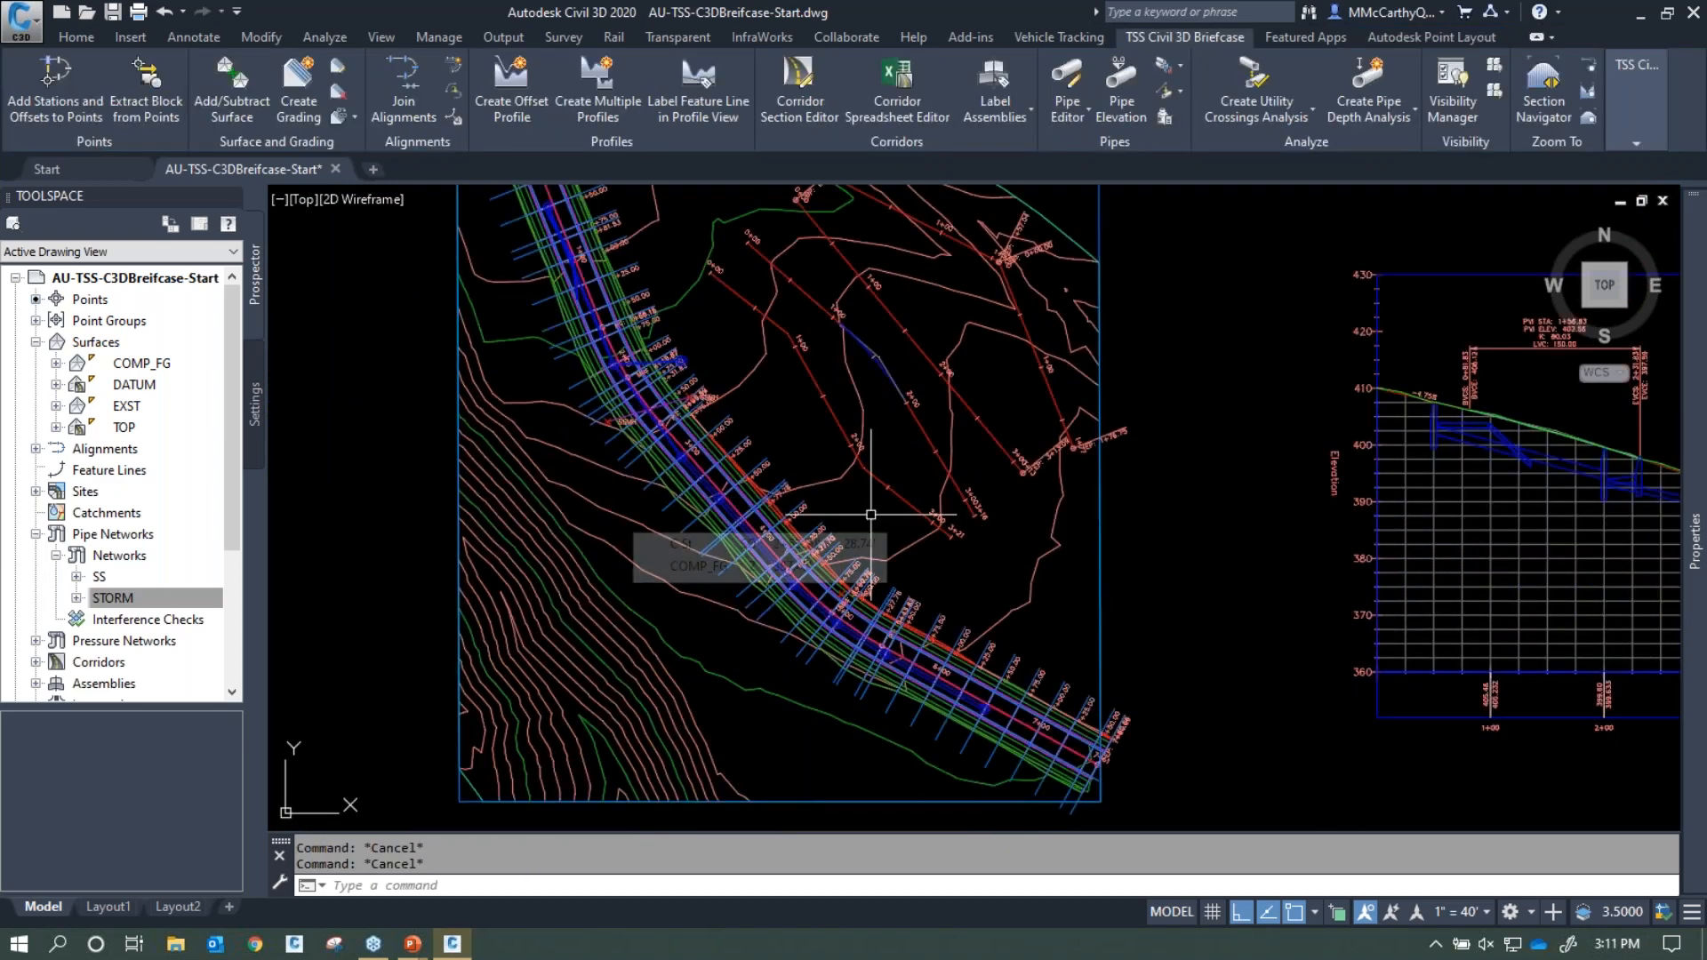
Run Create Structures from Points on the two SSMH points on either side of the main road between stations 2+00 and 3+00
{"action": "scroll", "coordinate": [647, 400], "scroll_direction": "up", "scroll_amount": 6}
{"action": "middle_click_drag", "start_coordinate": [646, 399], "coordinate": [805, 586]}
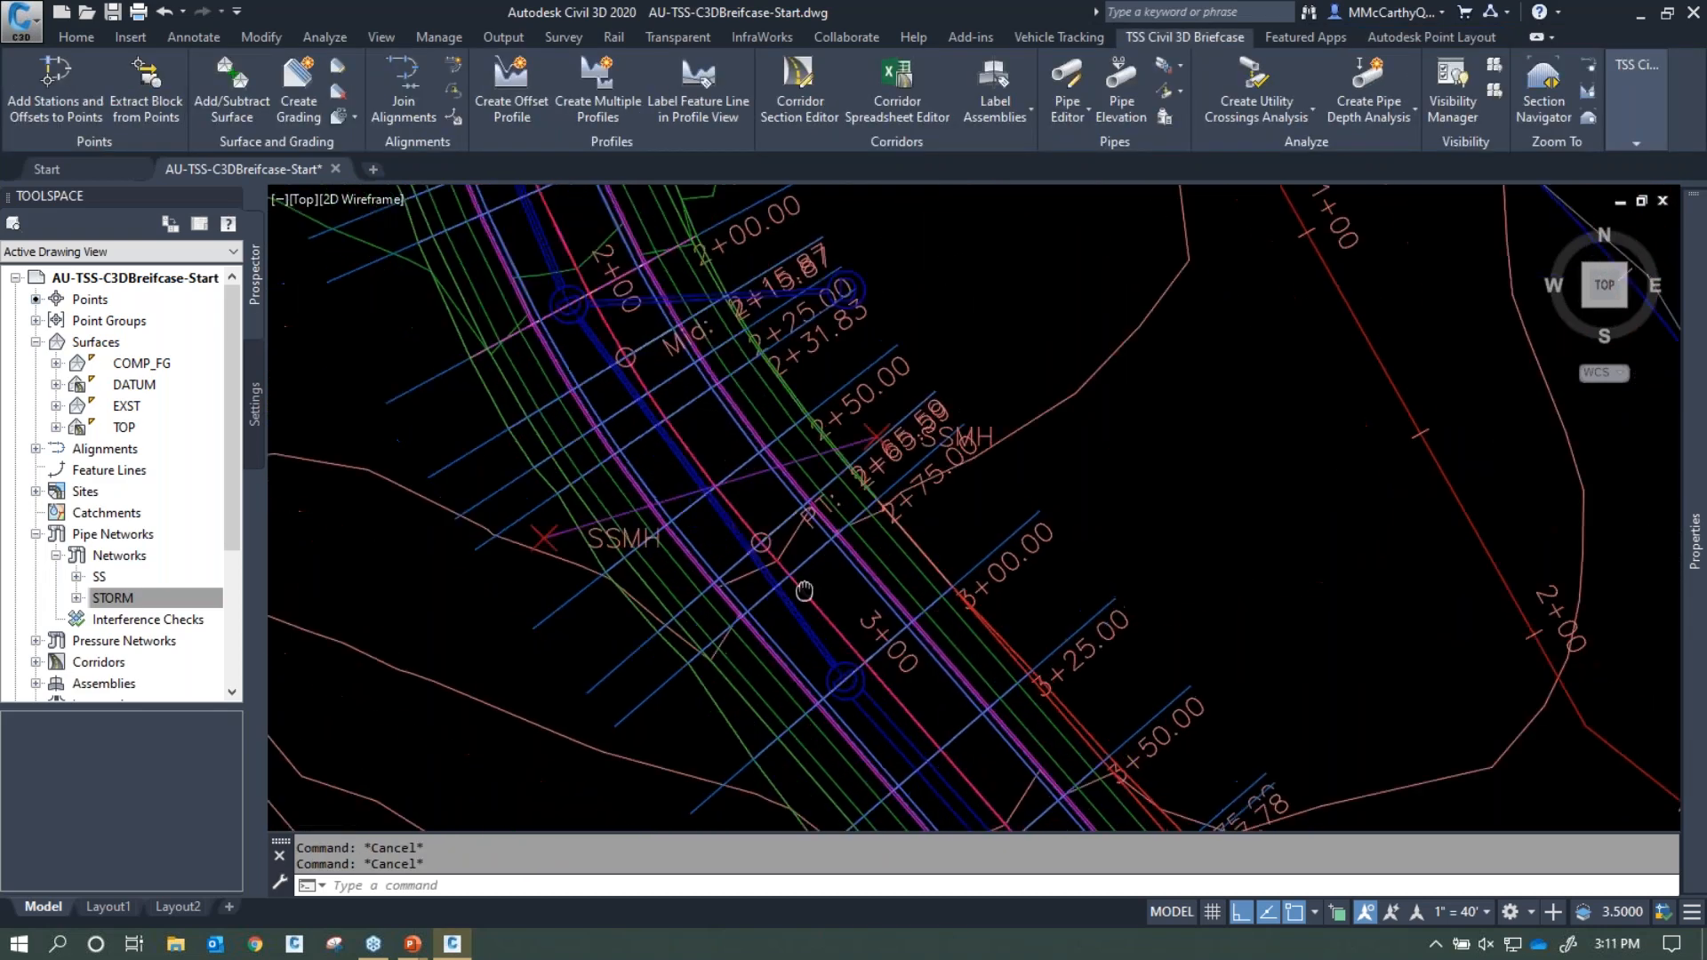
{"action": "key", "text": "ctrl"}
{"action": "left_click", "coordinate": [558, 525]}
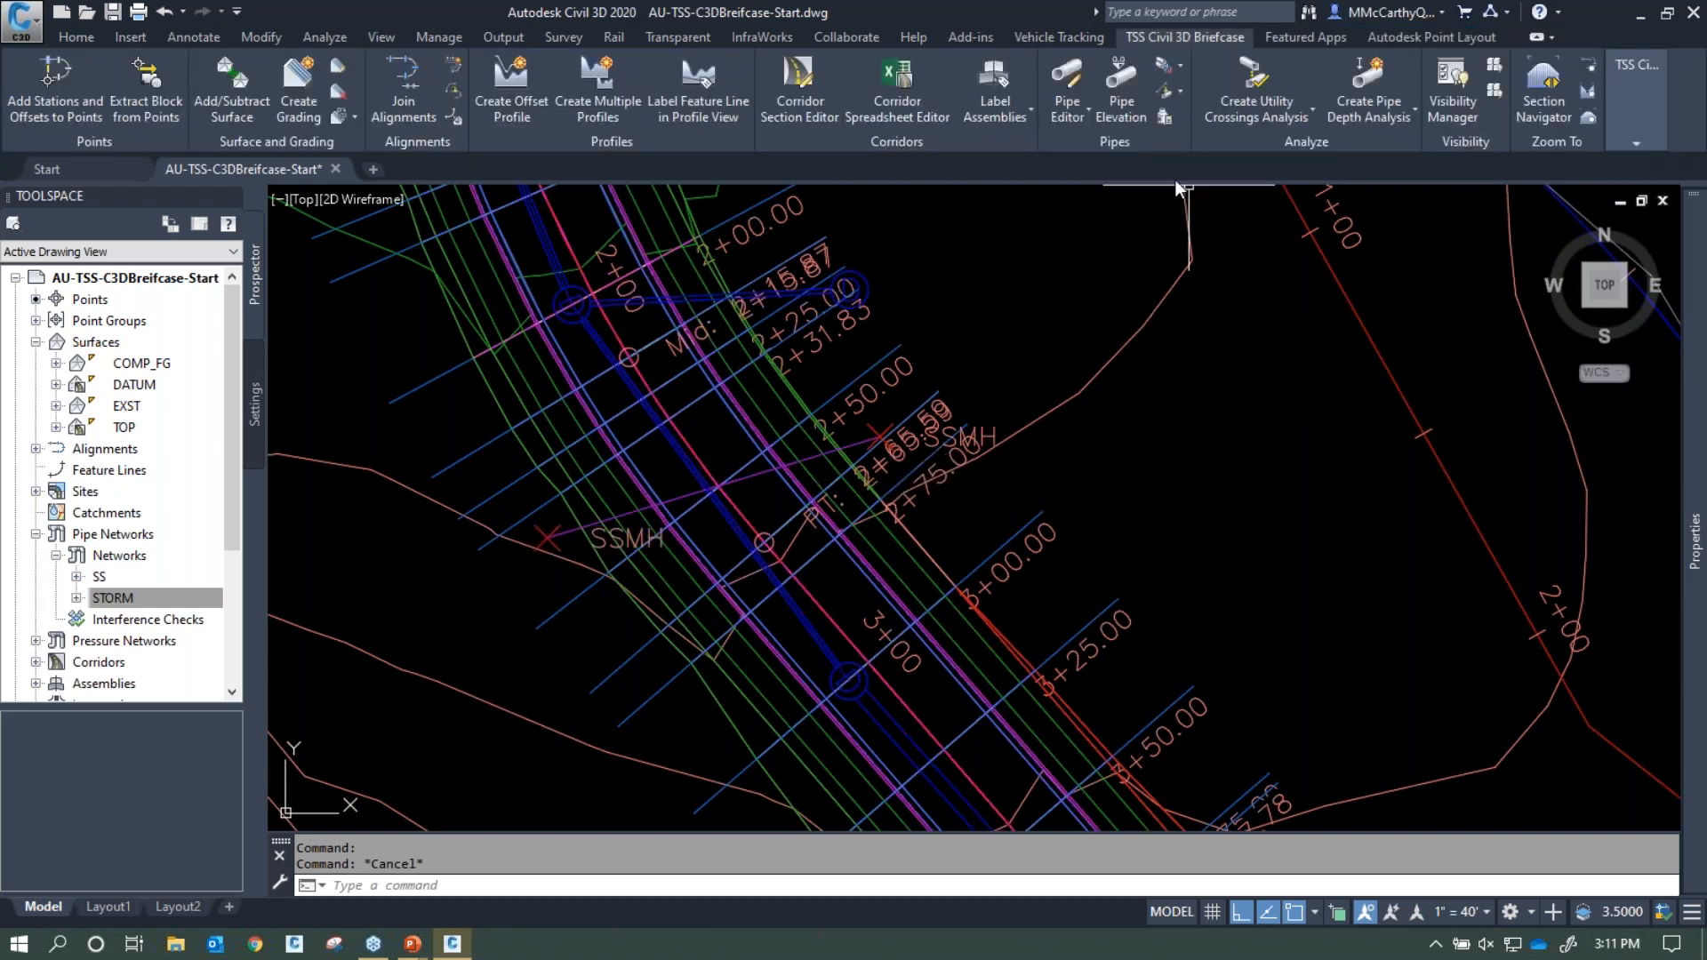
{"action": "left_click", "coordinate": [1180, 91]}
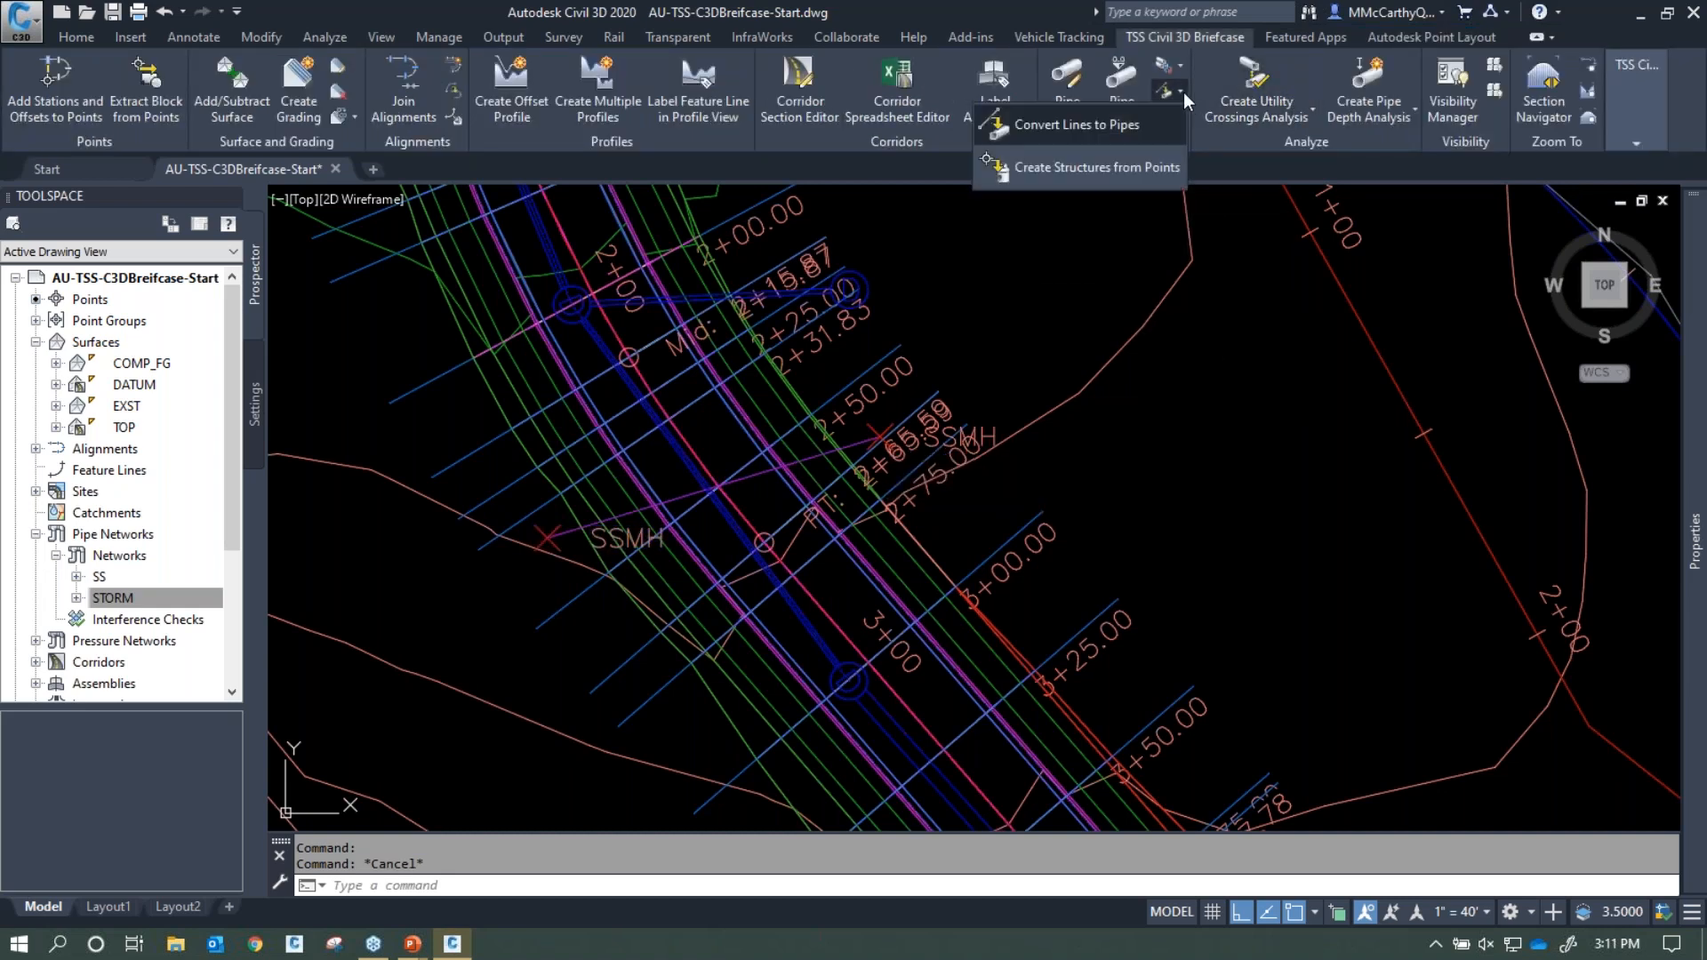
{"action": "left_click", "coordinate": [1111, 170]}
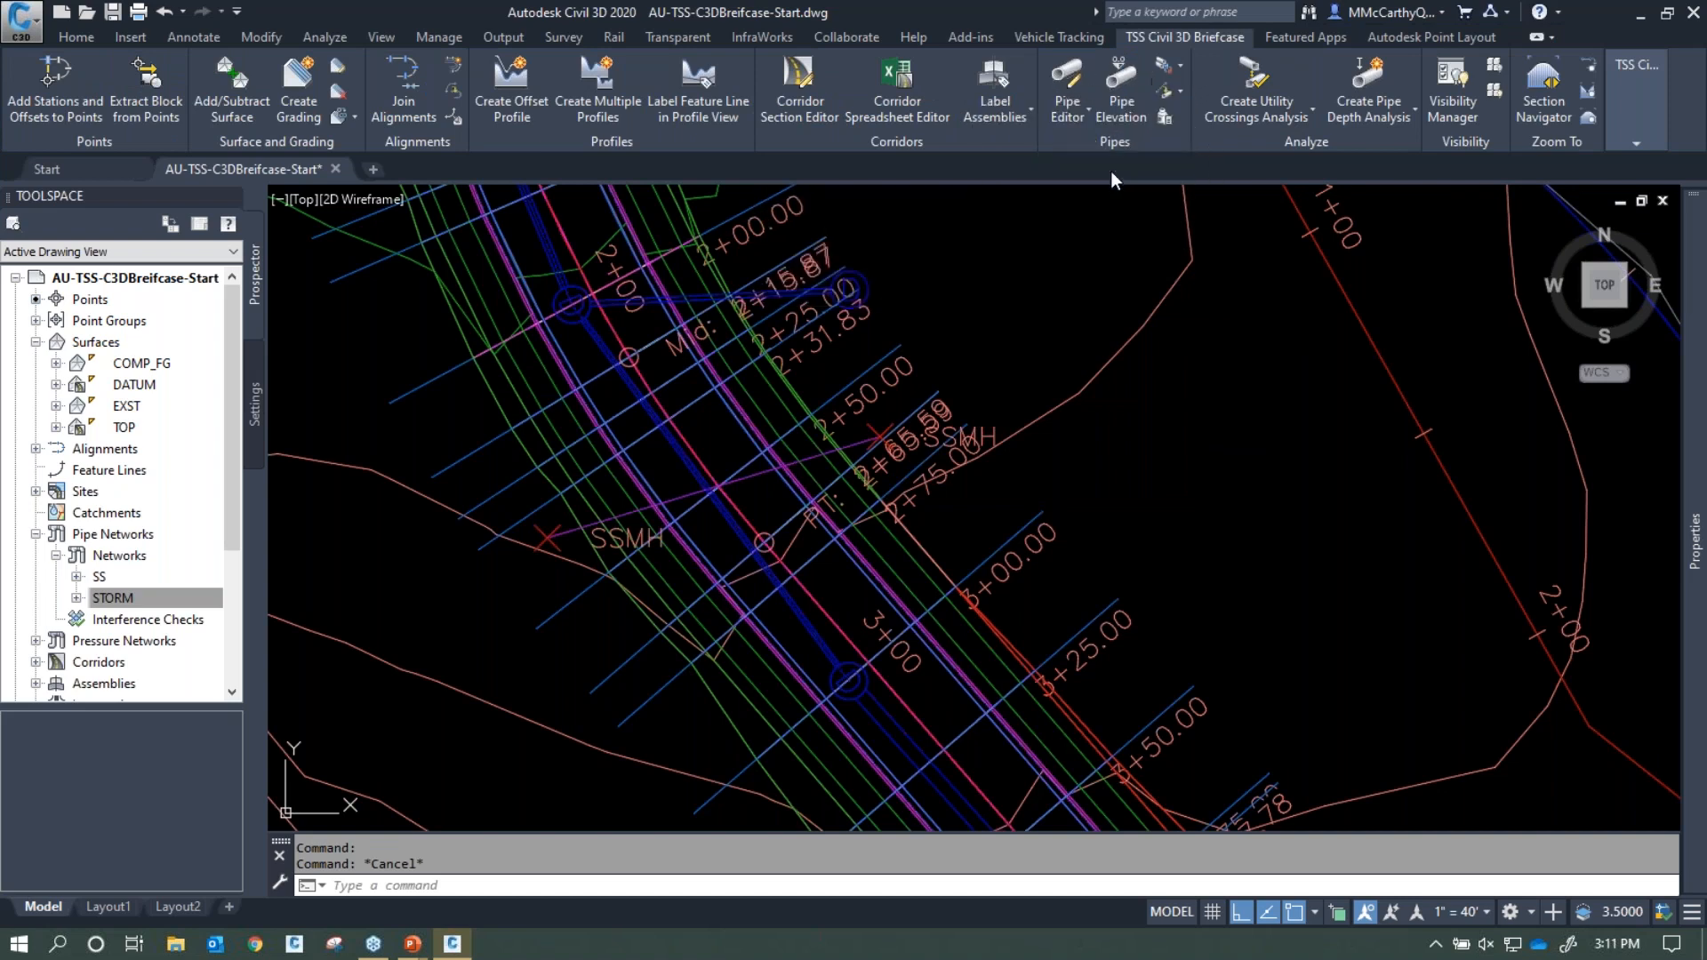
{"action": "left_click", "coordinate": [547, 538]}
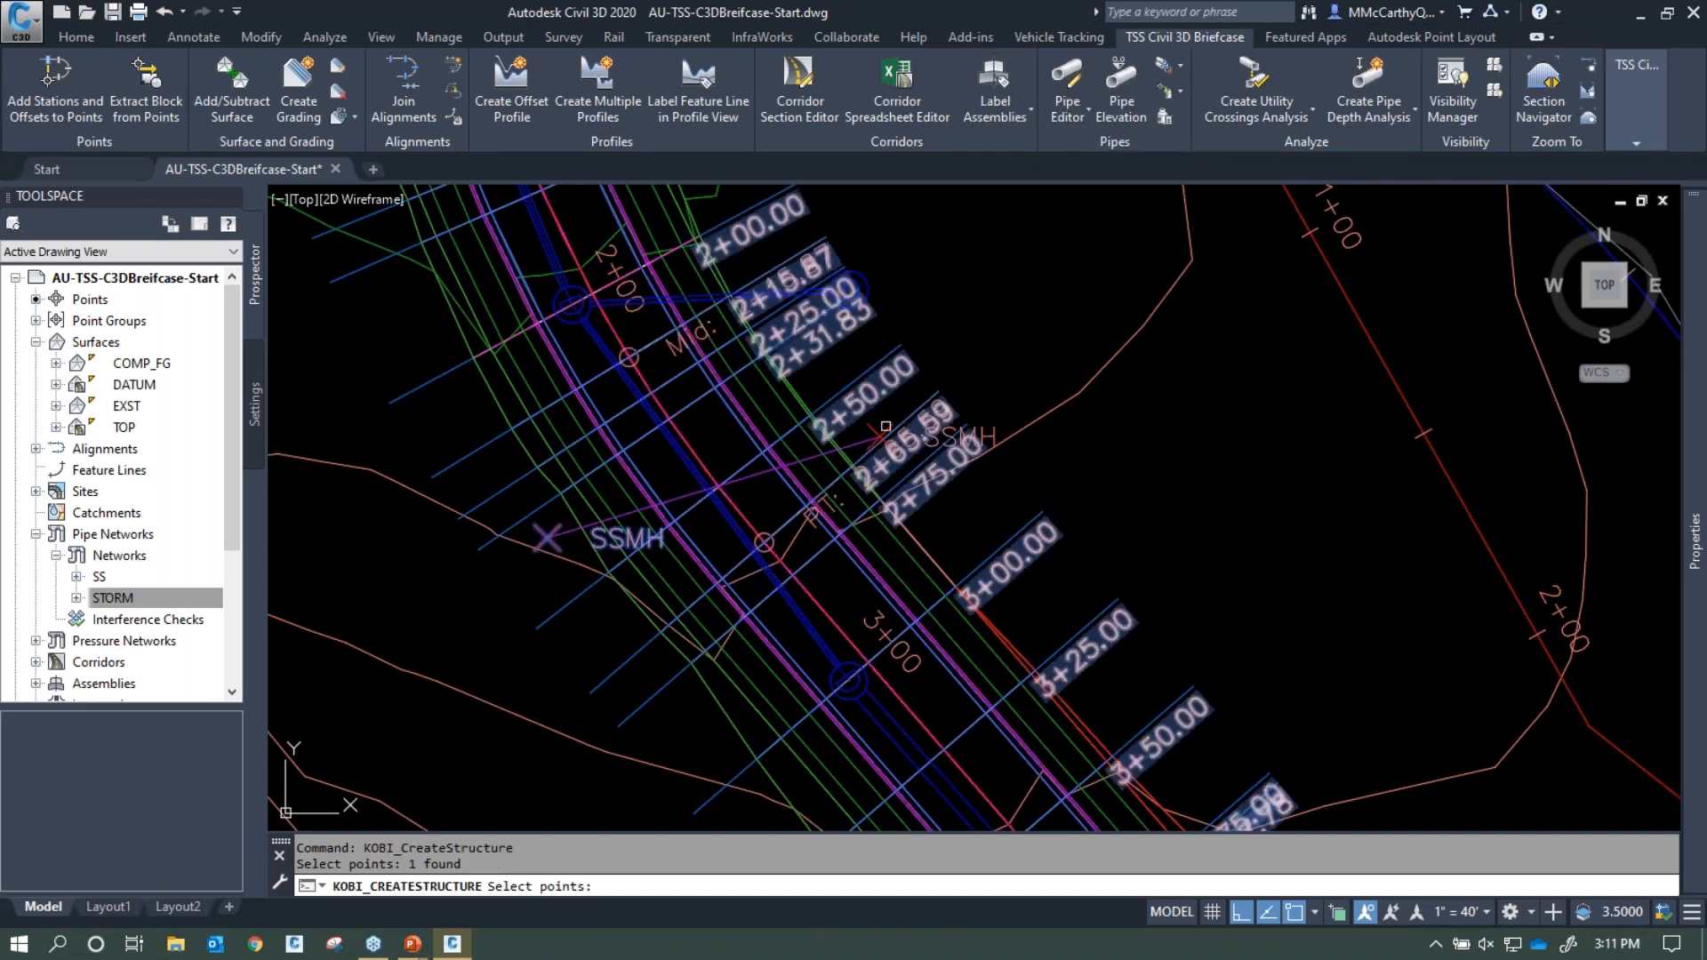
{"action": "left_click", "coordinate": [871, 425]}
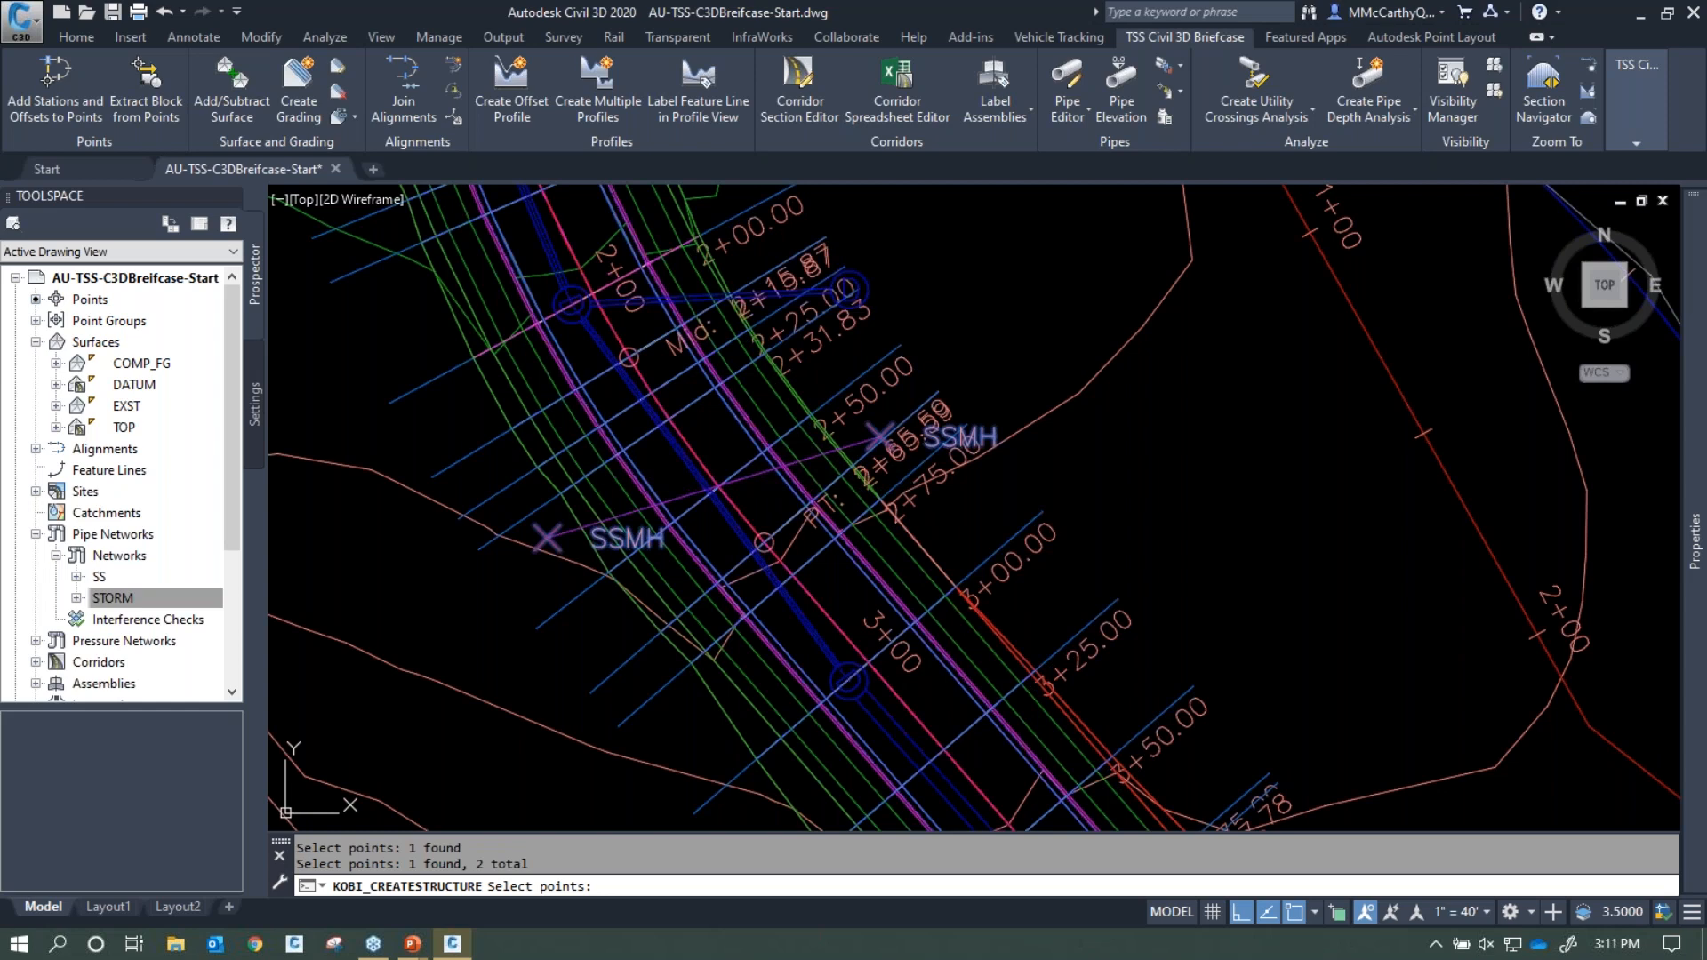
{"action": "key", "text": "Return"}
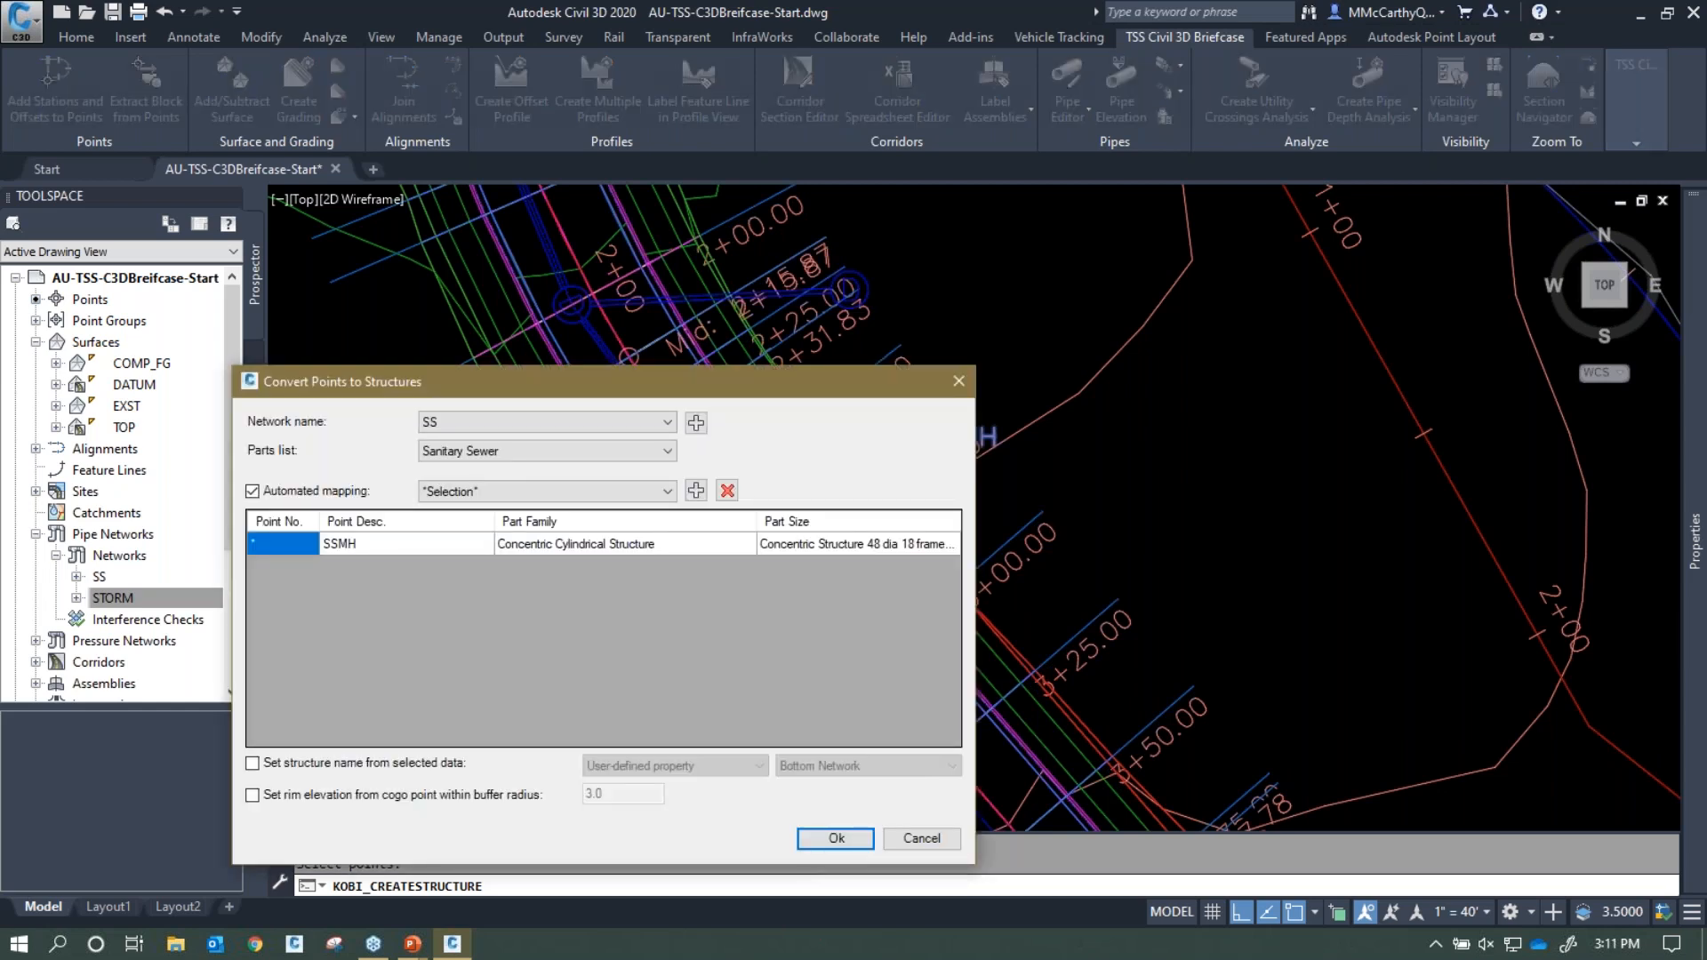
Create the SSMH structures in the SS network from the Sanitary Sewer parts list, keeping automated mapping on after trying it off
{"action": "left_click_drag", "start_coordinate": [843, 392], "coordinate": [1425, 215]}
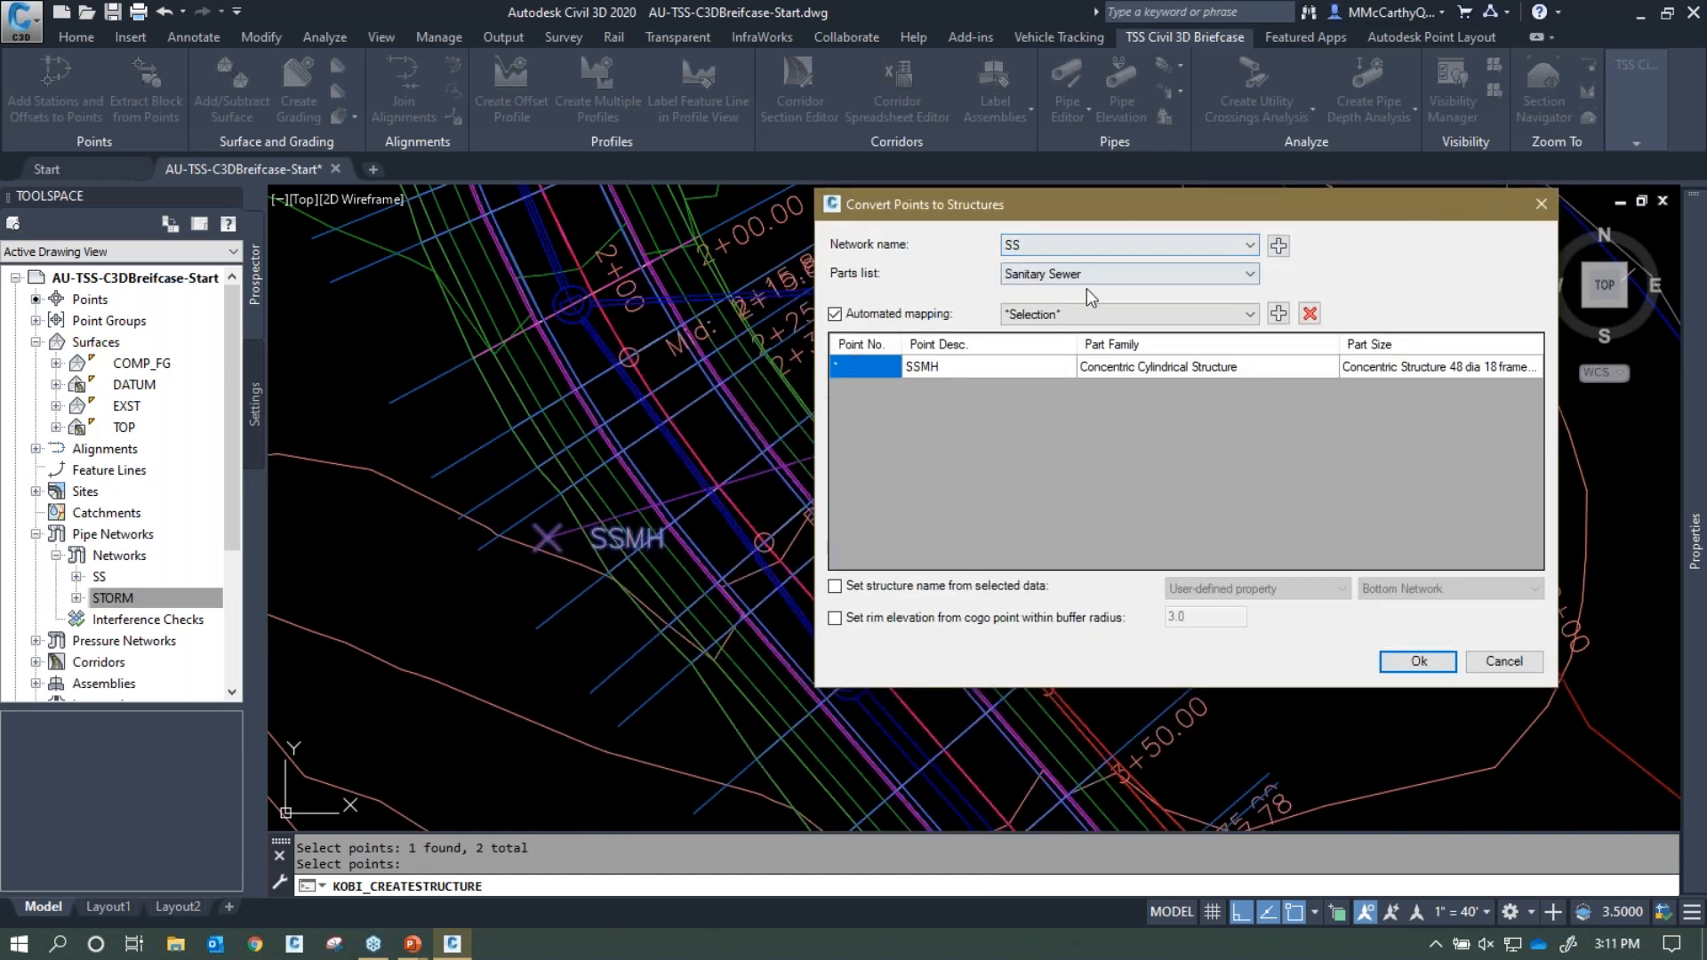
{"action": "left_click", "coordinate": [836, 314]}
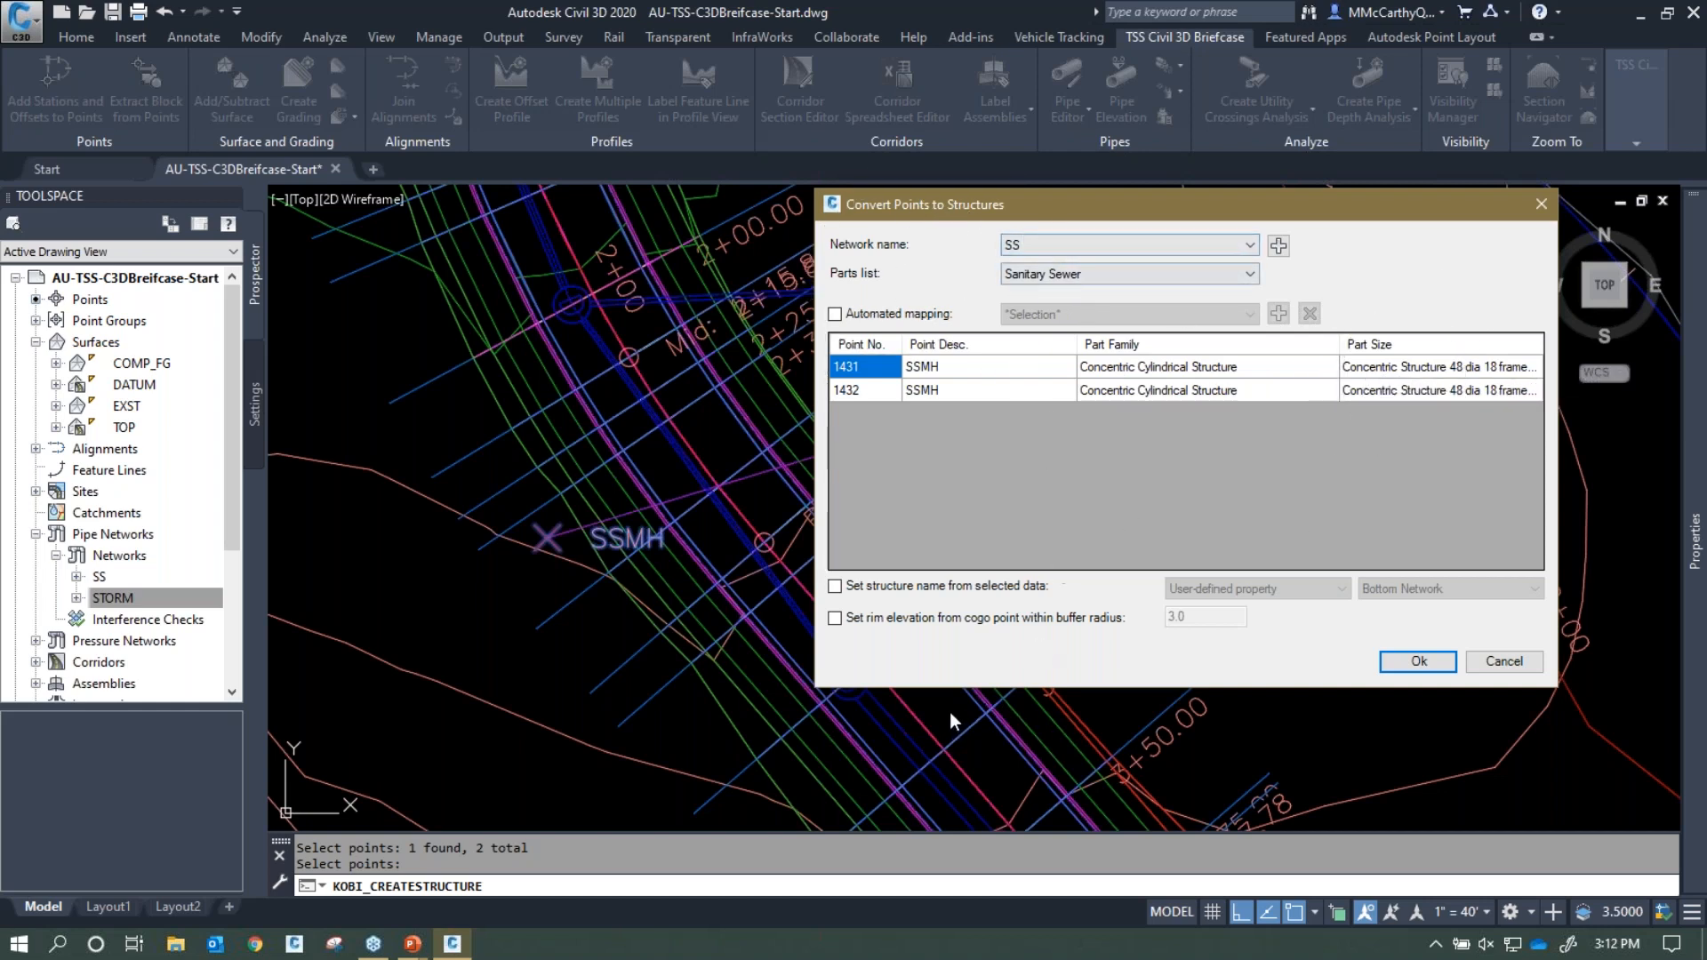
{"action": "left_click", "coordinate": [837, 314]}
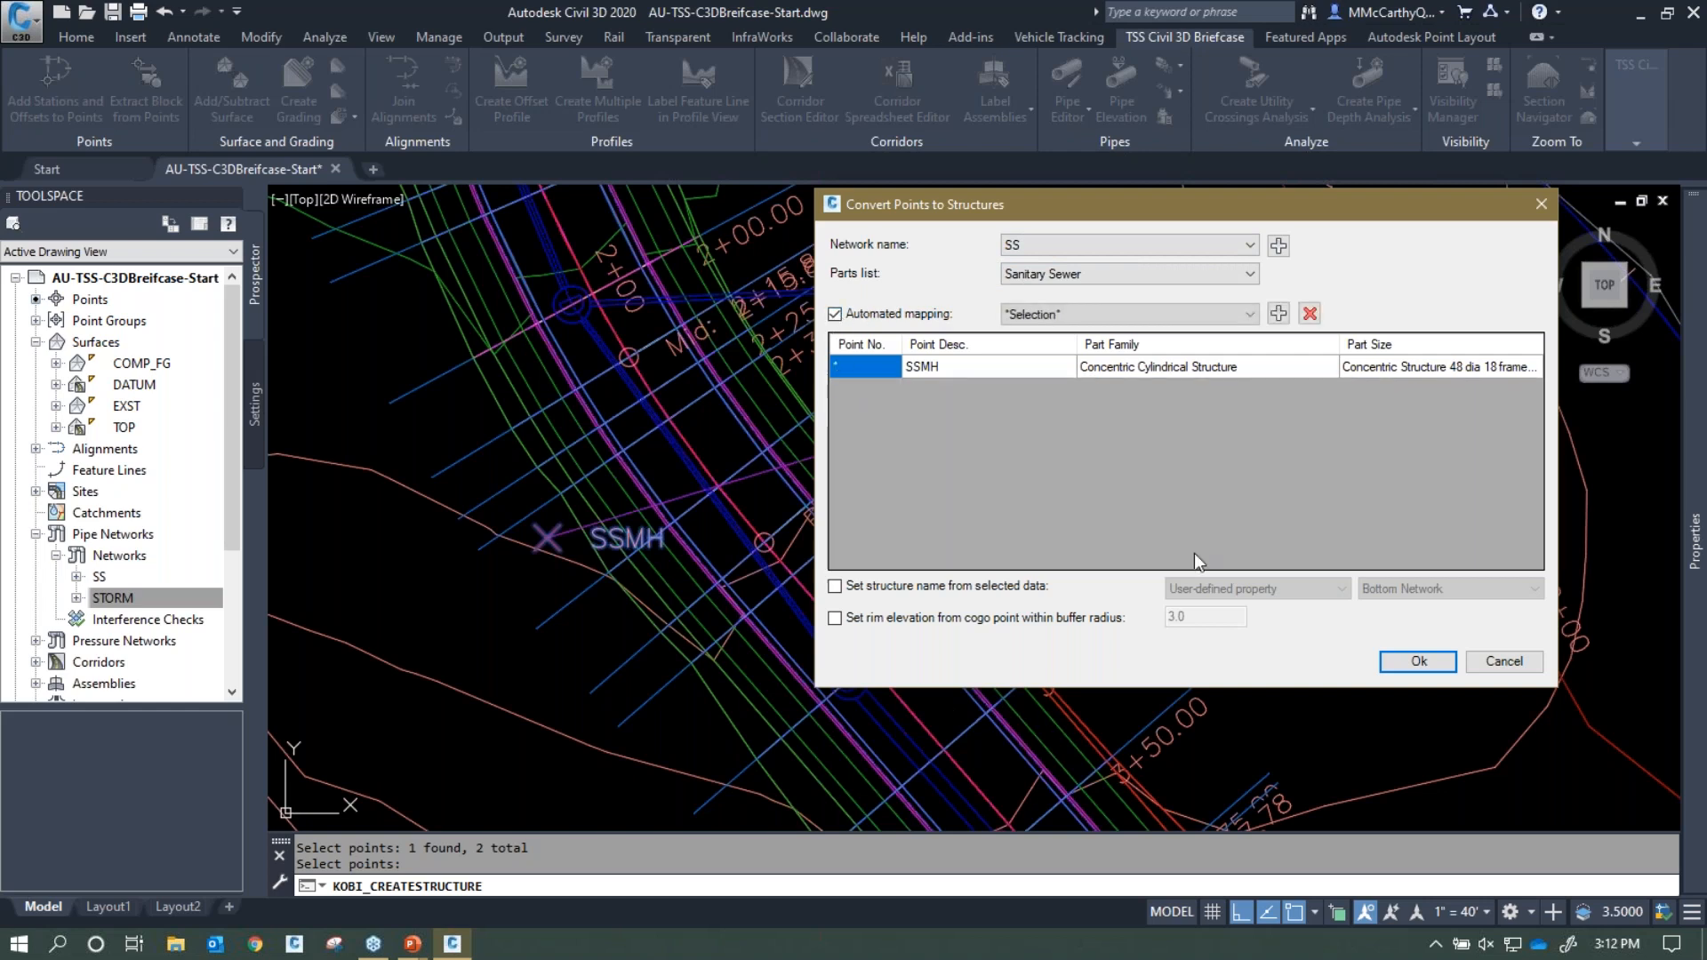
{"action": "left_click", "coordinate": [1435, 669]}
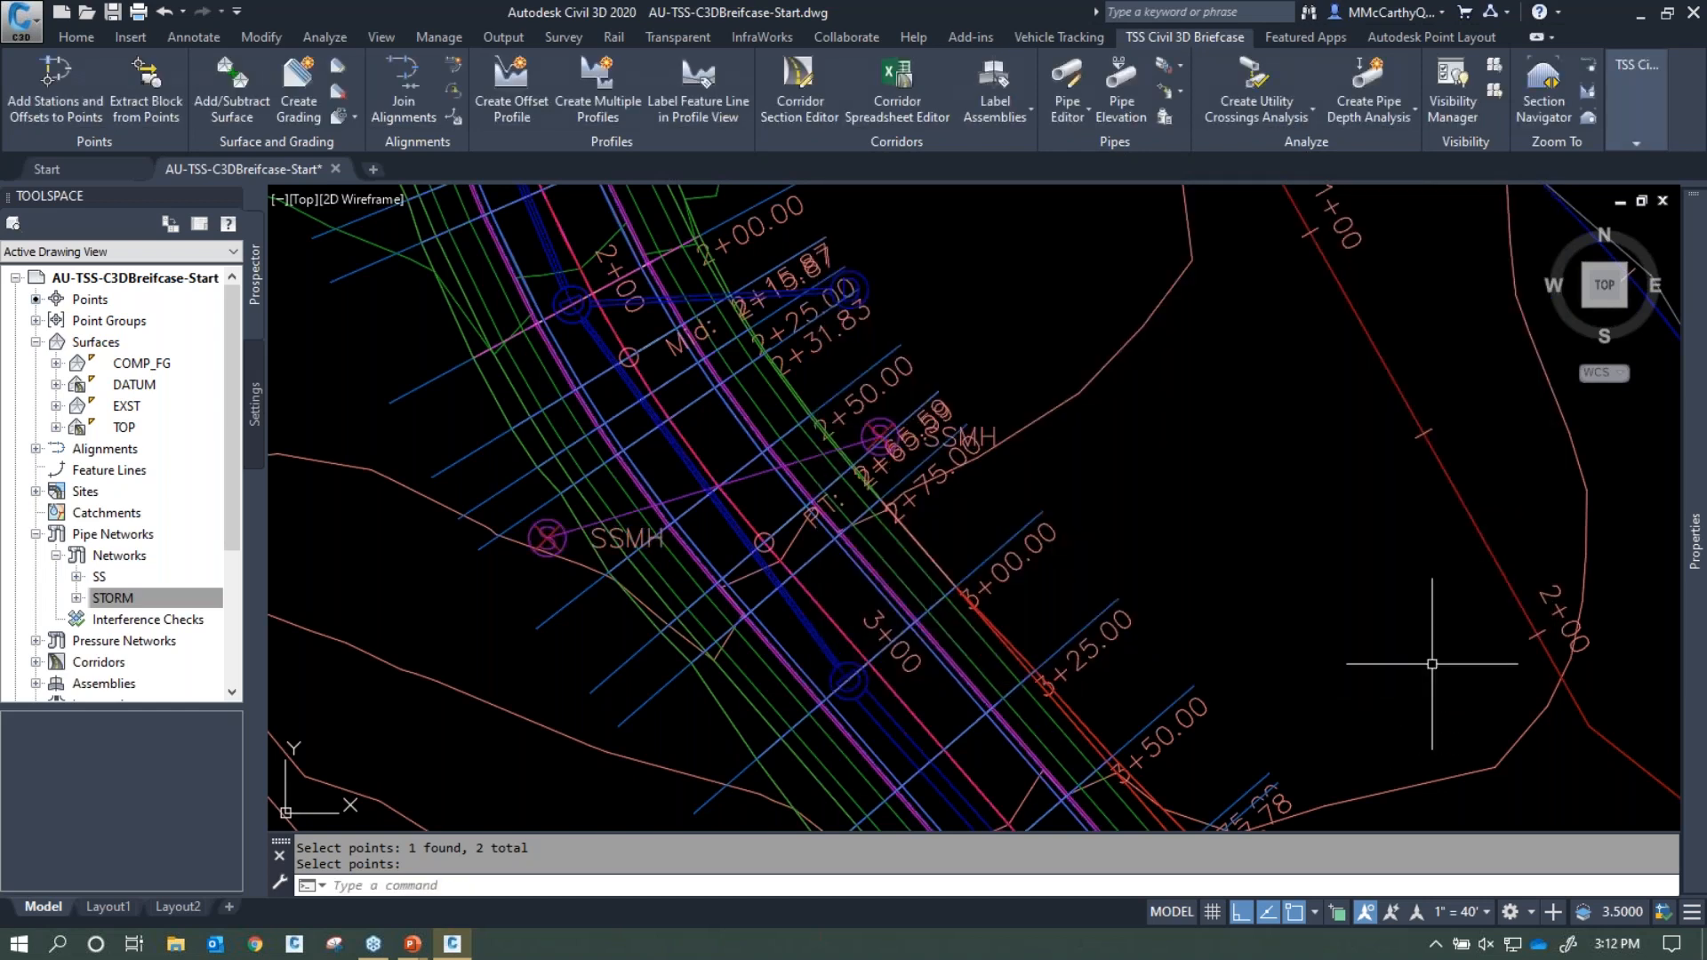
Connect the two new SSMH structures to the sanitary sewer pipe that runs between them across the main road
{"action": "key", "text": "Return"}
{"action": "left_click", "coordinate": [547, 537]}
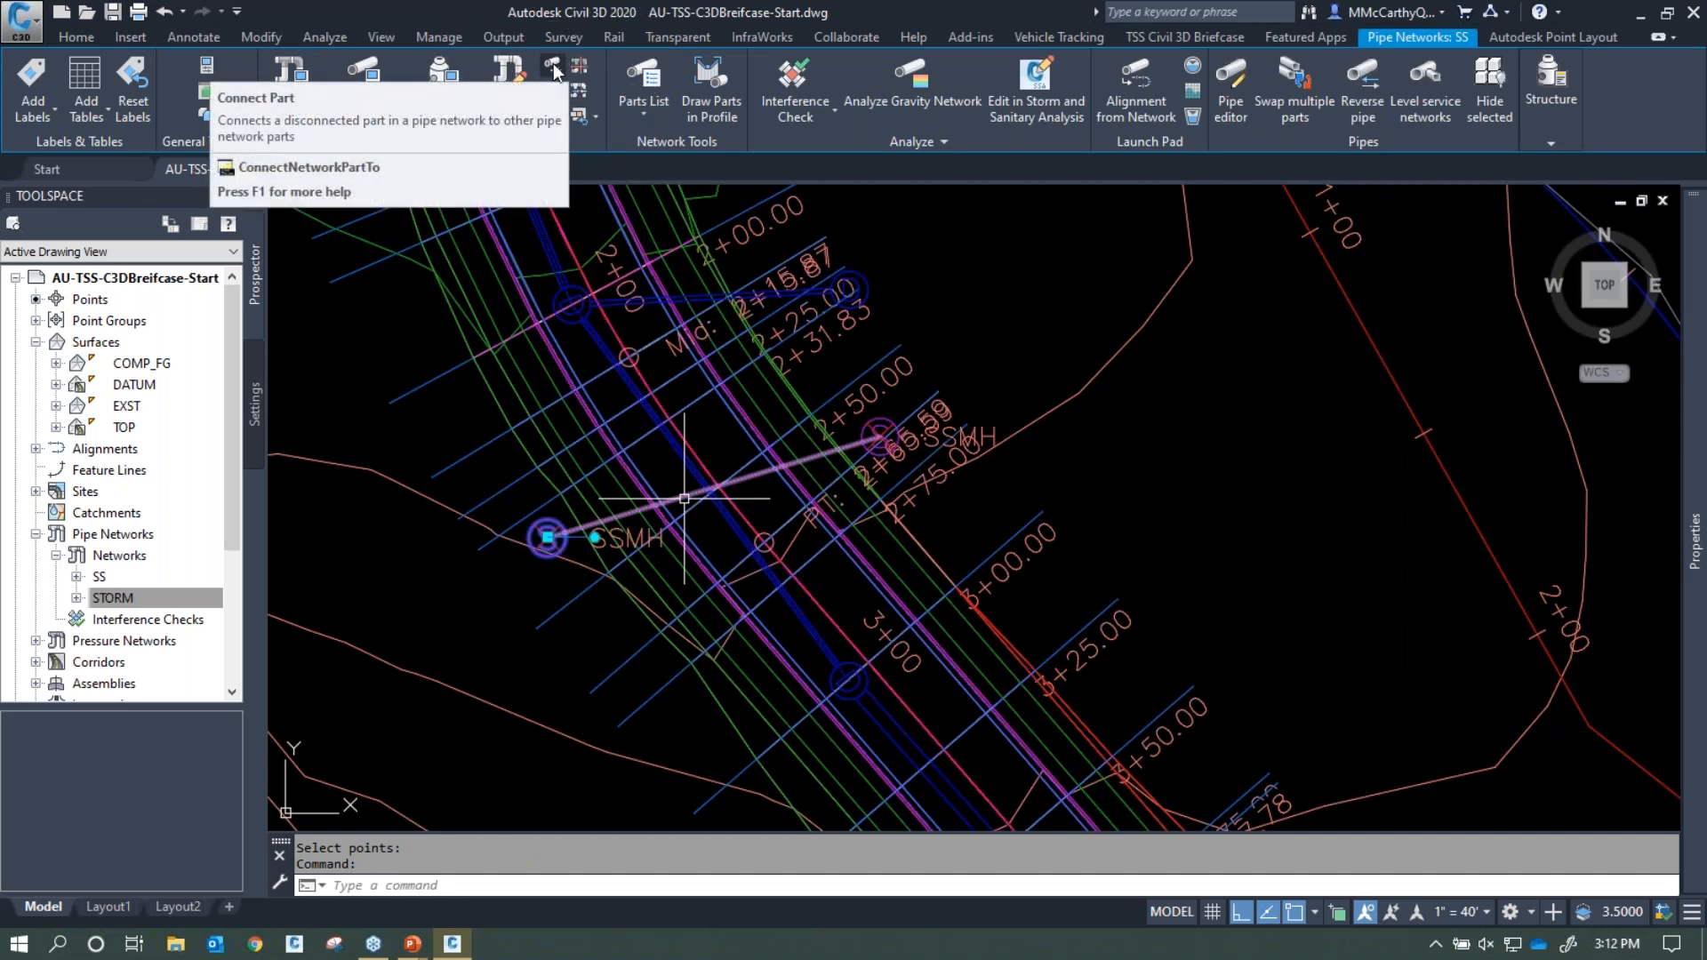
{"action": "left_click", "coordinate": [553, 62]}
{"action": "left_click", "coordinate": [675, 496]}
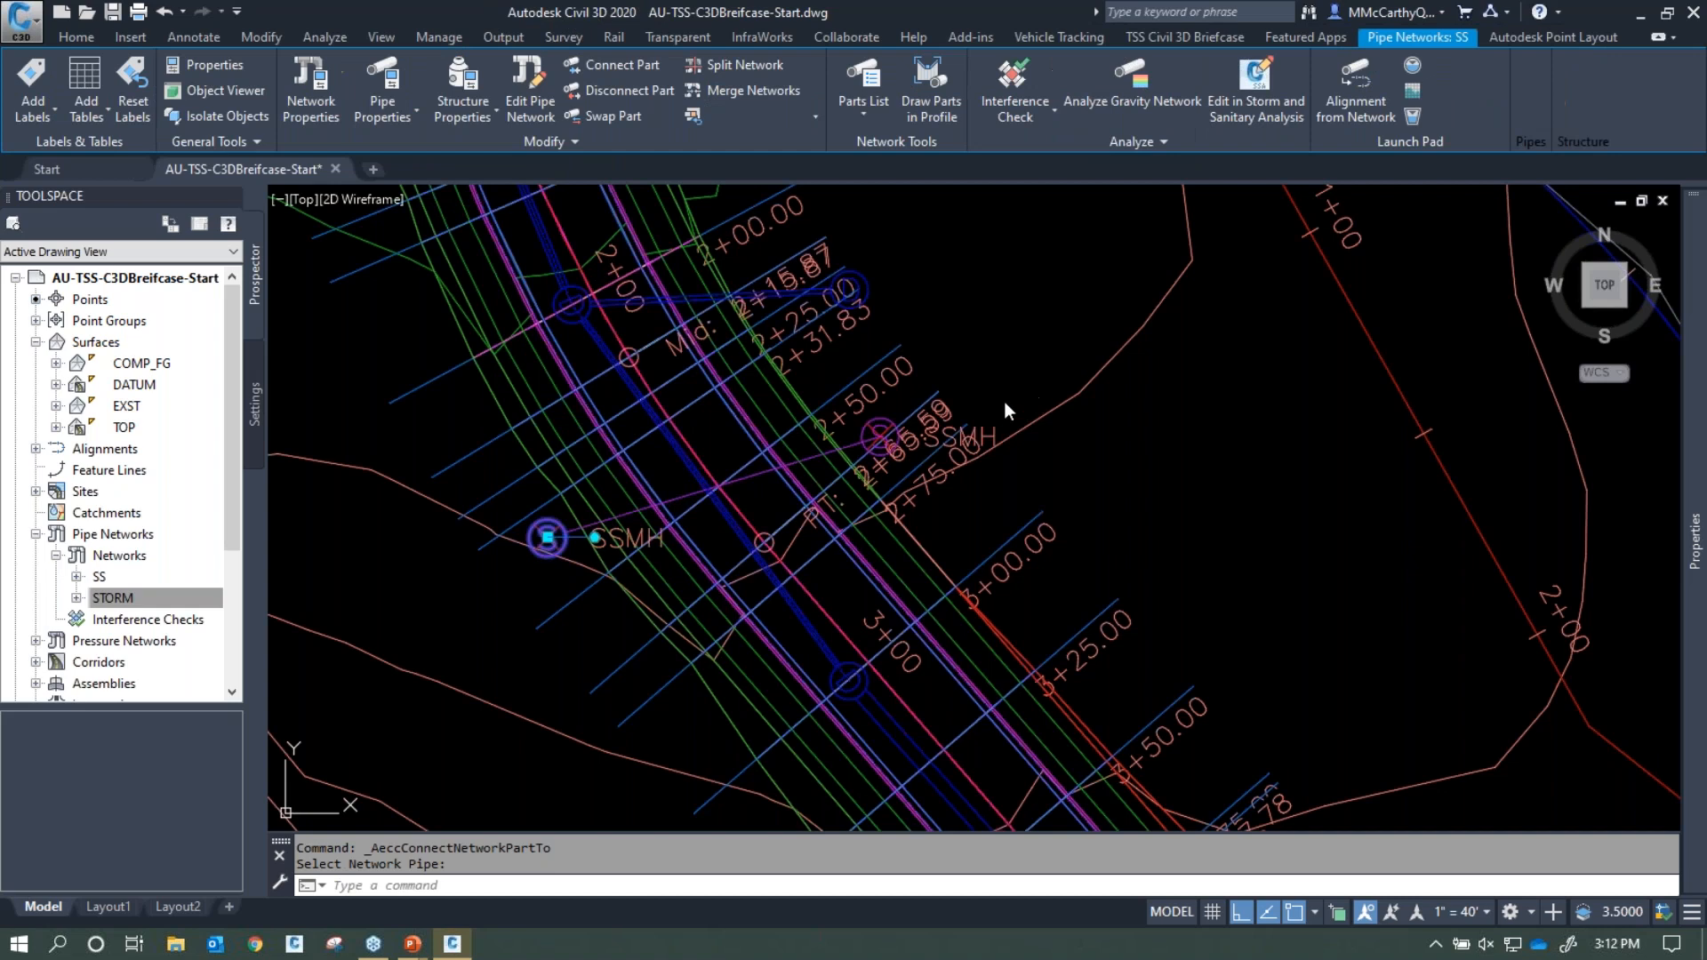
{"action": "key", "text": "Escape"}
{"action": "left_click", "coordinate": [887, 422]}
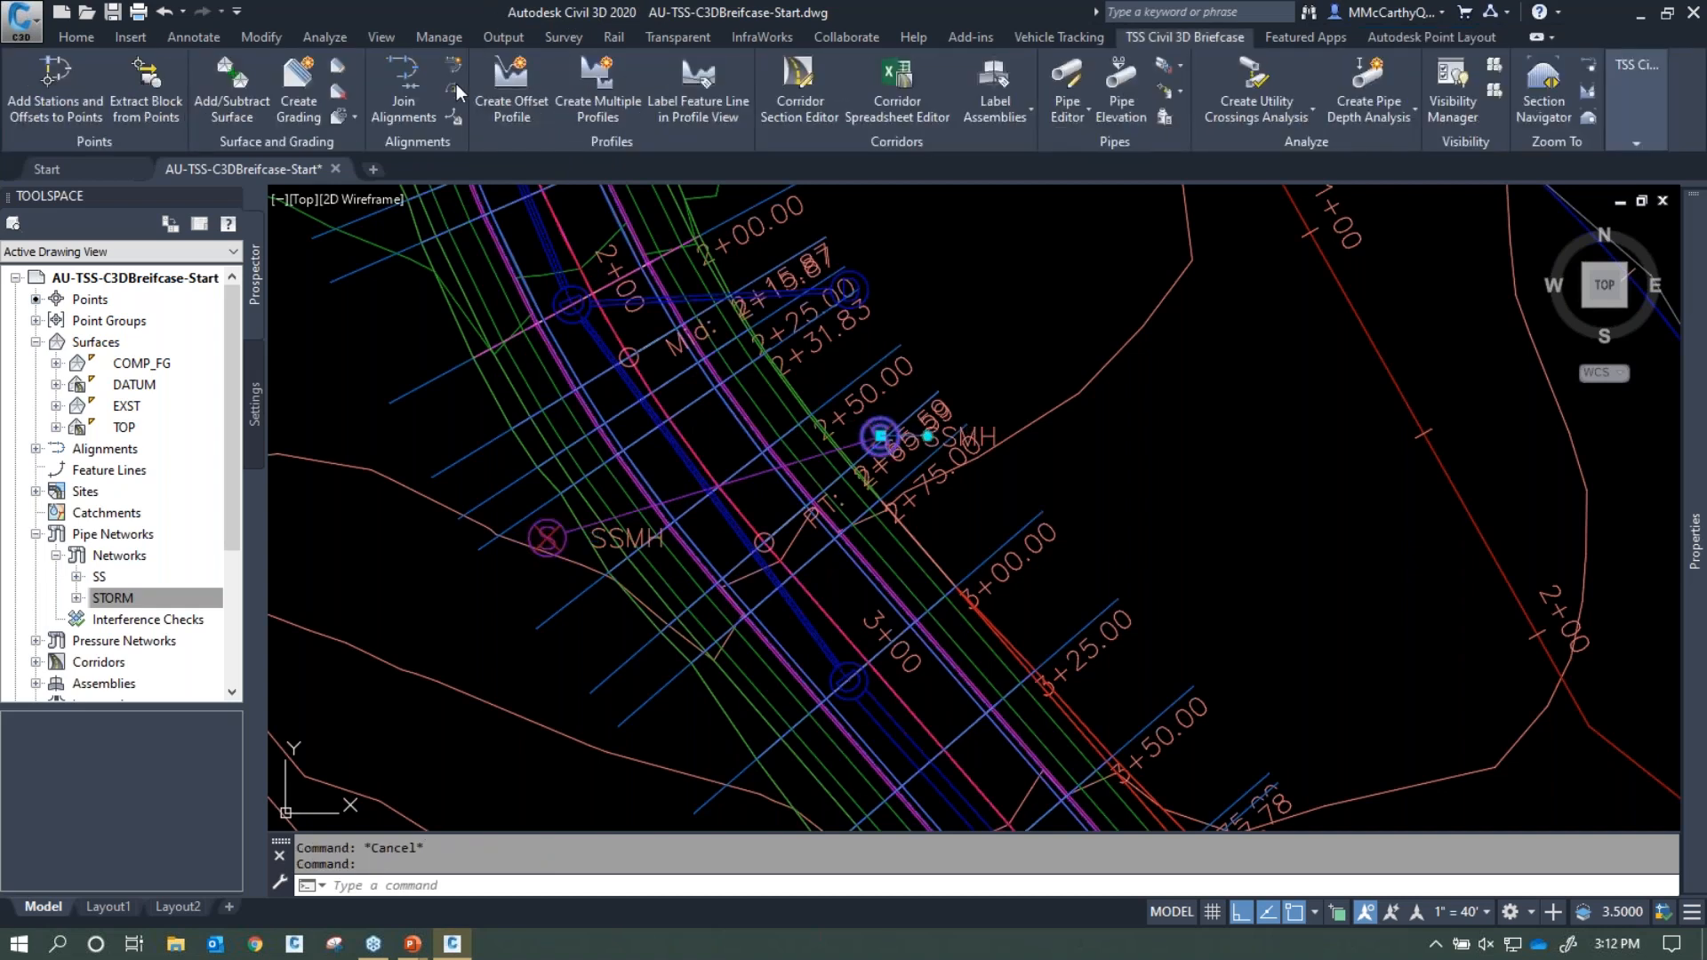
{"action": "left_click", "coordinate": [551, 69]}
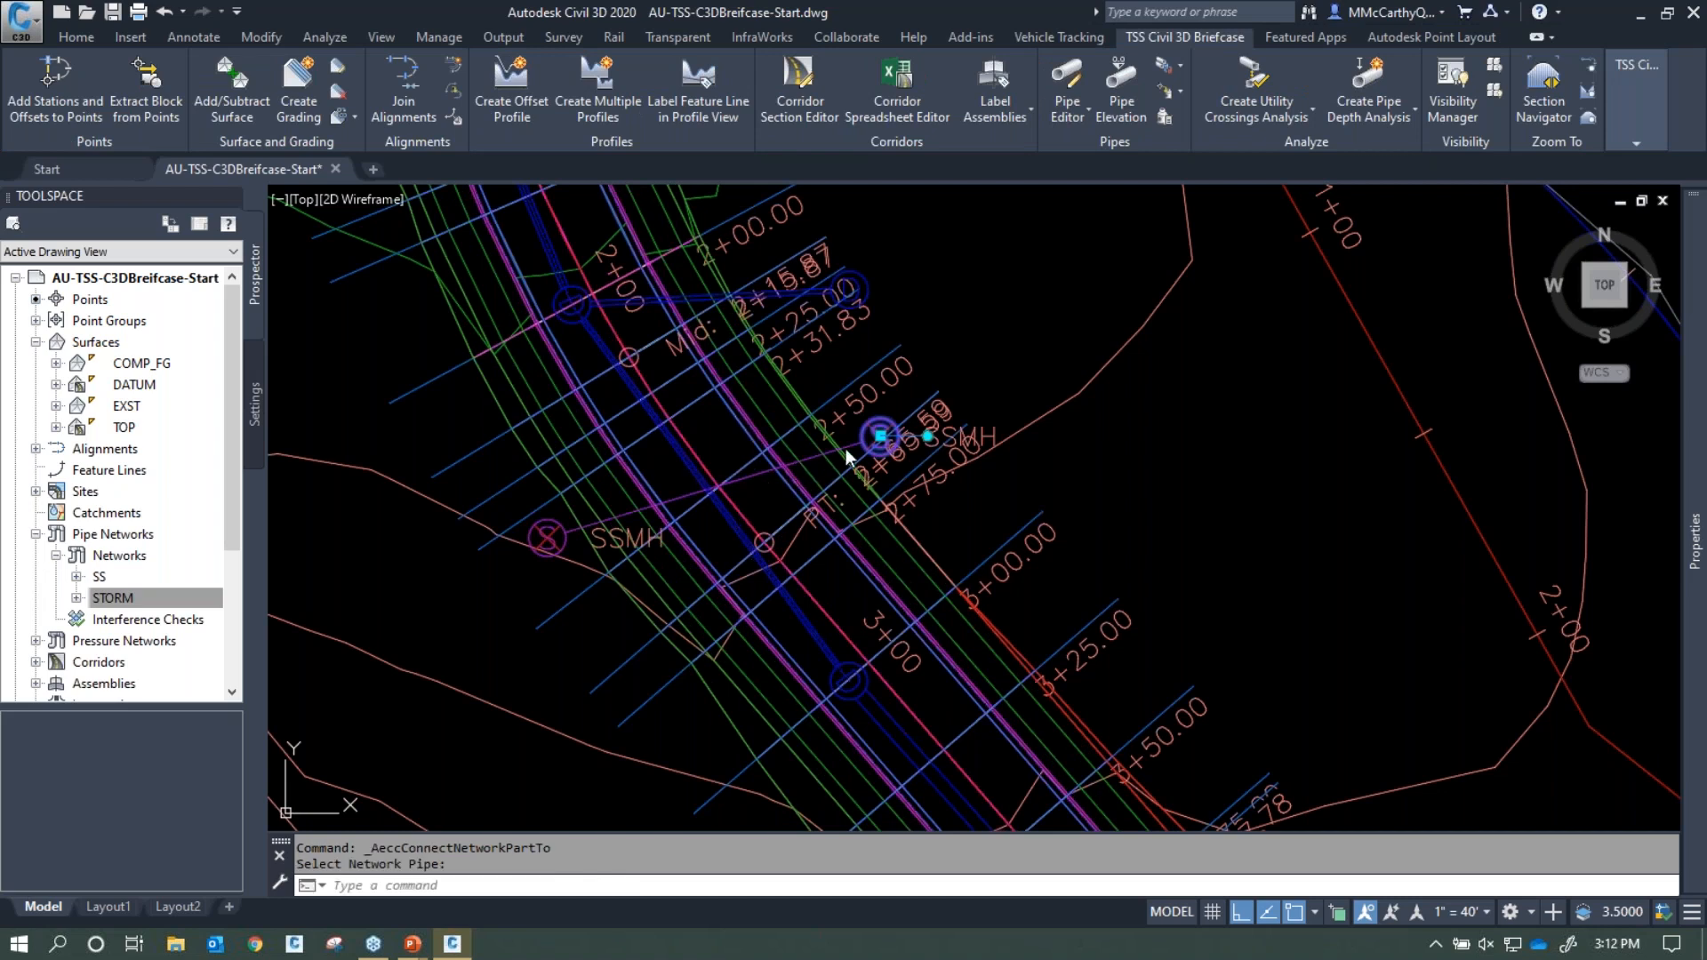
{"action": "key", "text": "Escape"}
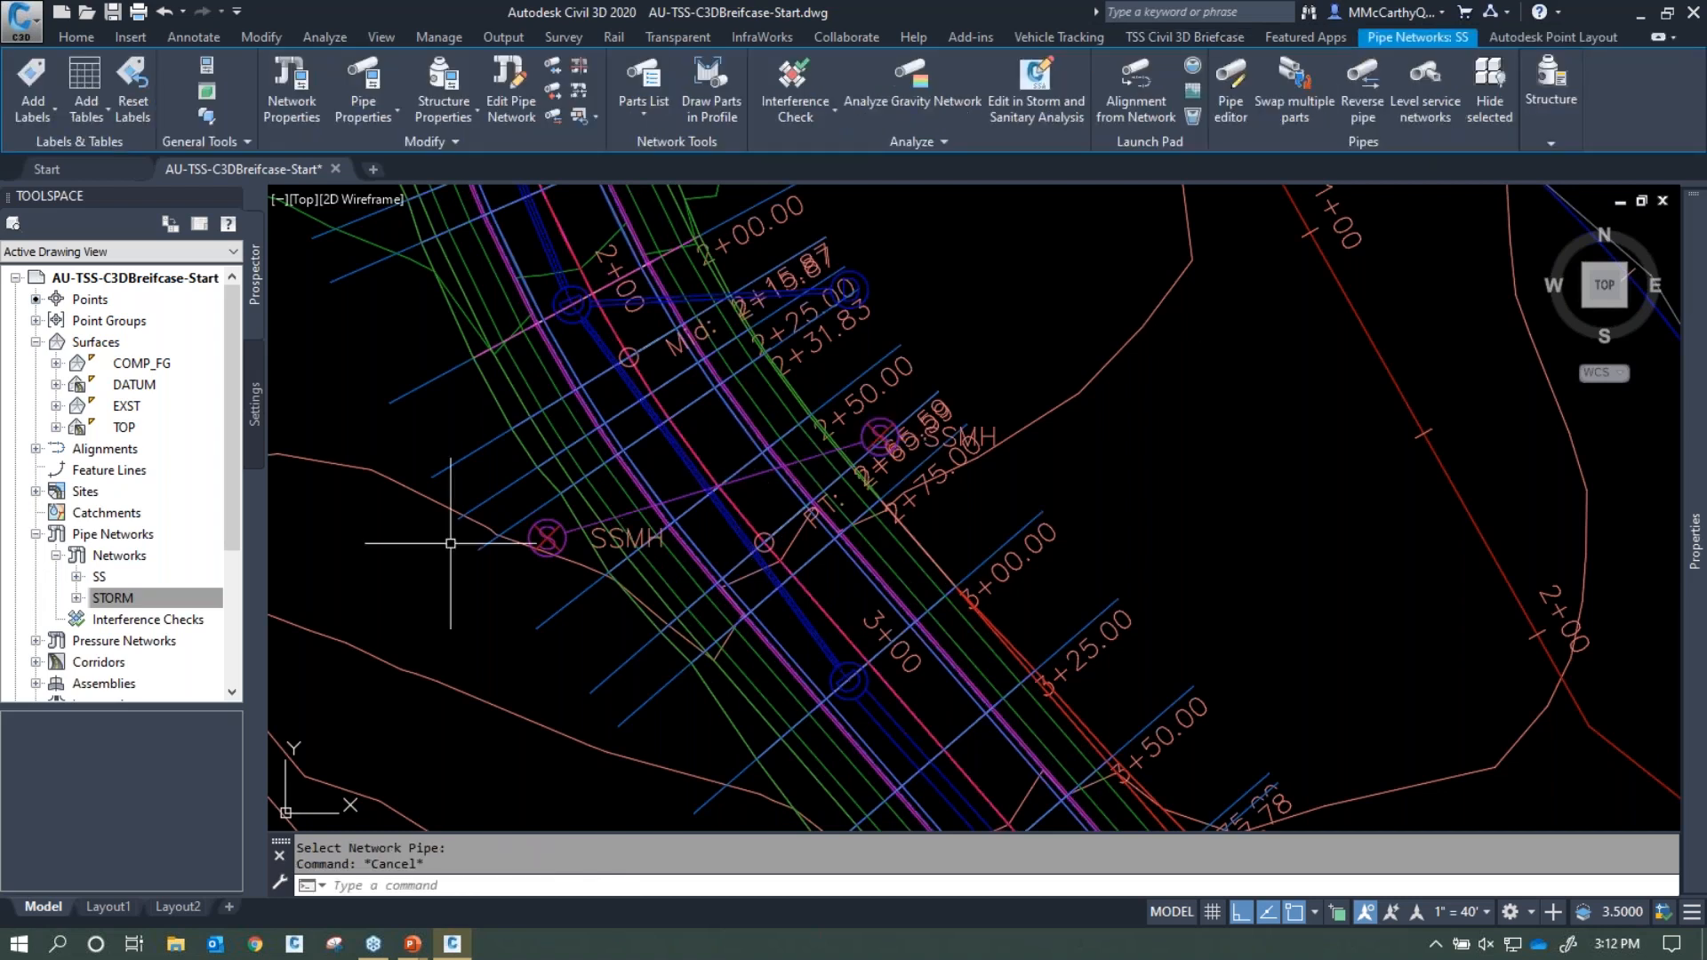
Draw all parts of the SS pipe network in the MAIN RD profile view and clear the selection
{"action": "right_click", "coordinate": [102, 576]}
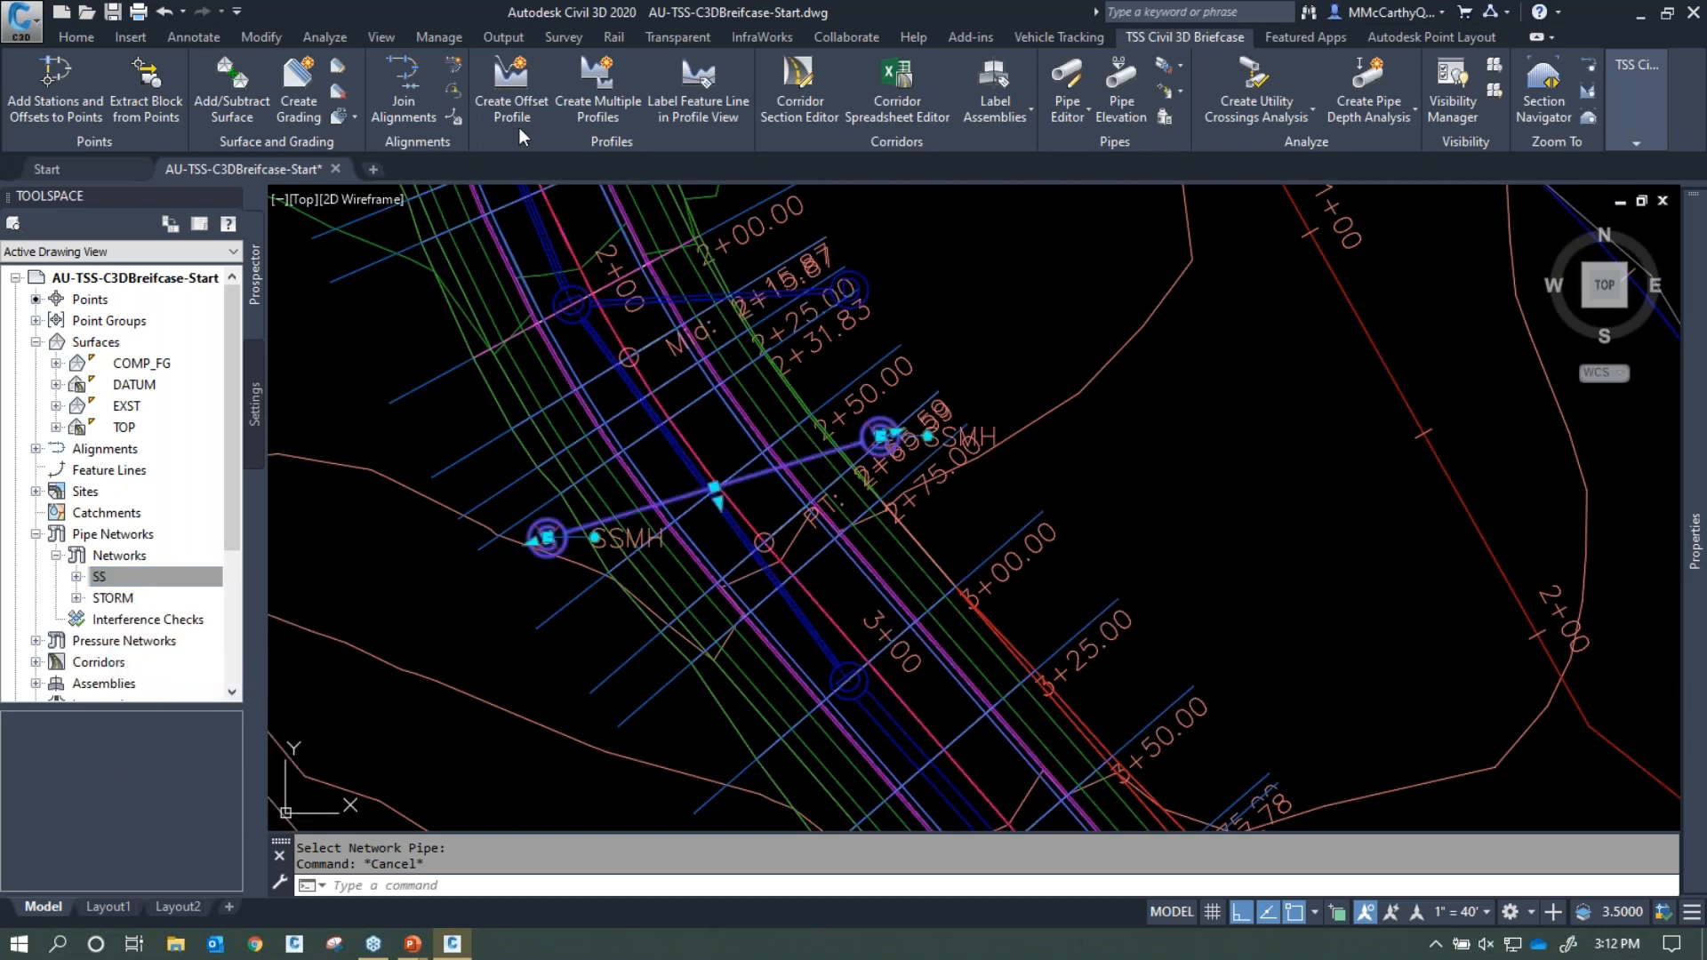
{"action": "left_click", "coordinate": [176, 672]}
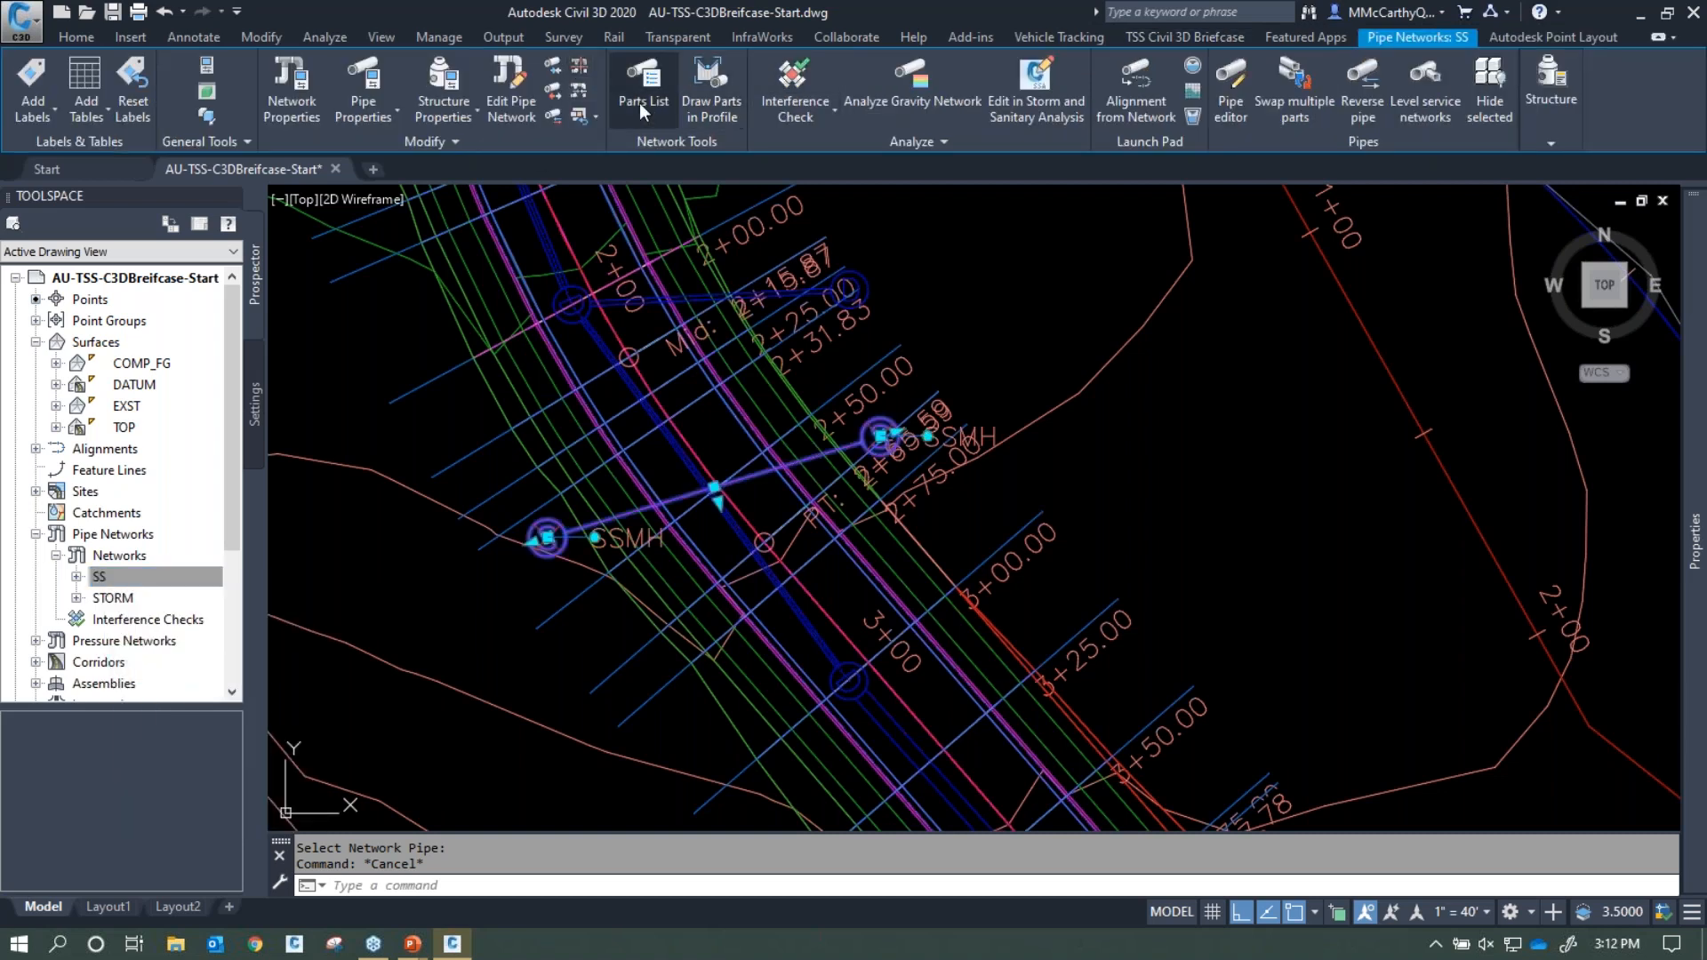
{"action": "scroll", "coordinate": [1032, 298], "scroll_direction": "down", "scroll_amount": 8}
{"action": "middle_click_drag", "start_coordinate": [1165, 346], "coordinate": [729, 390]}
{"action": "left_click", "coordinate": [1050, 282]}
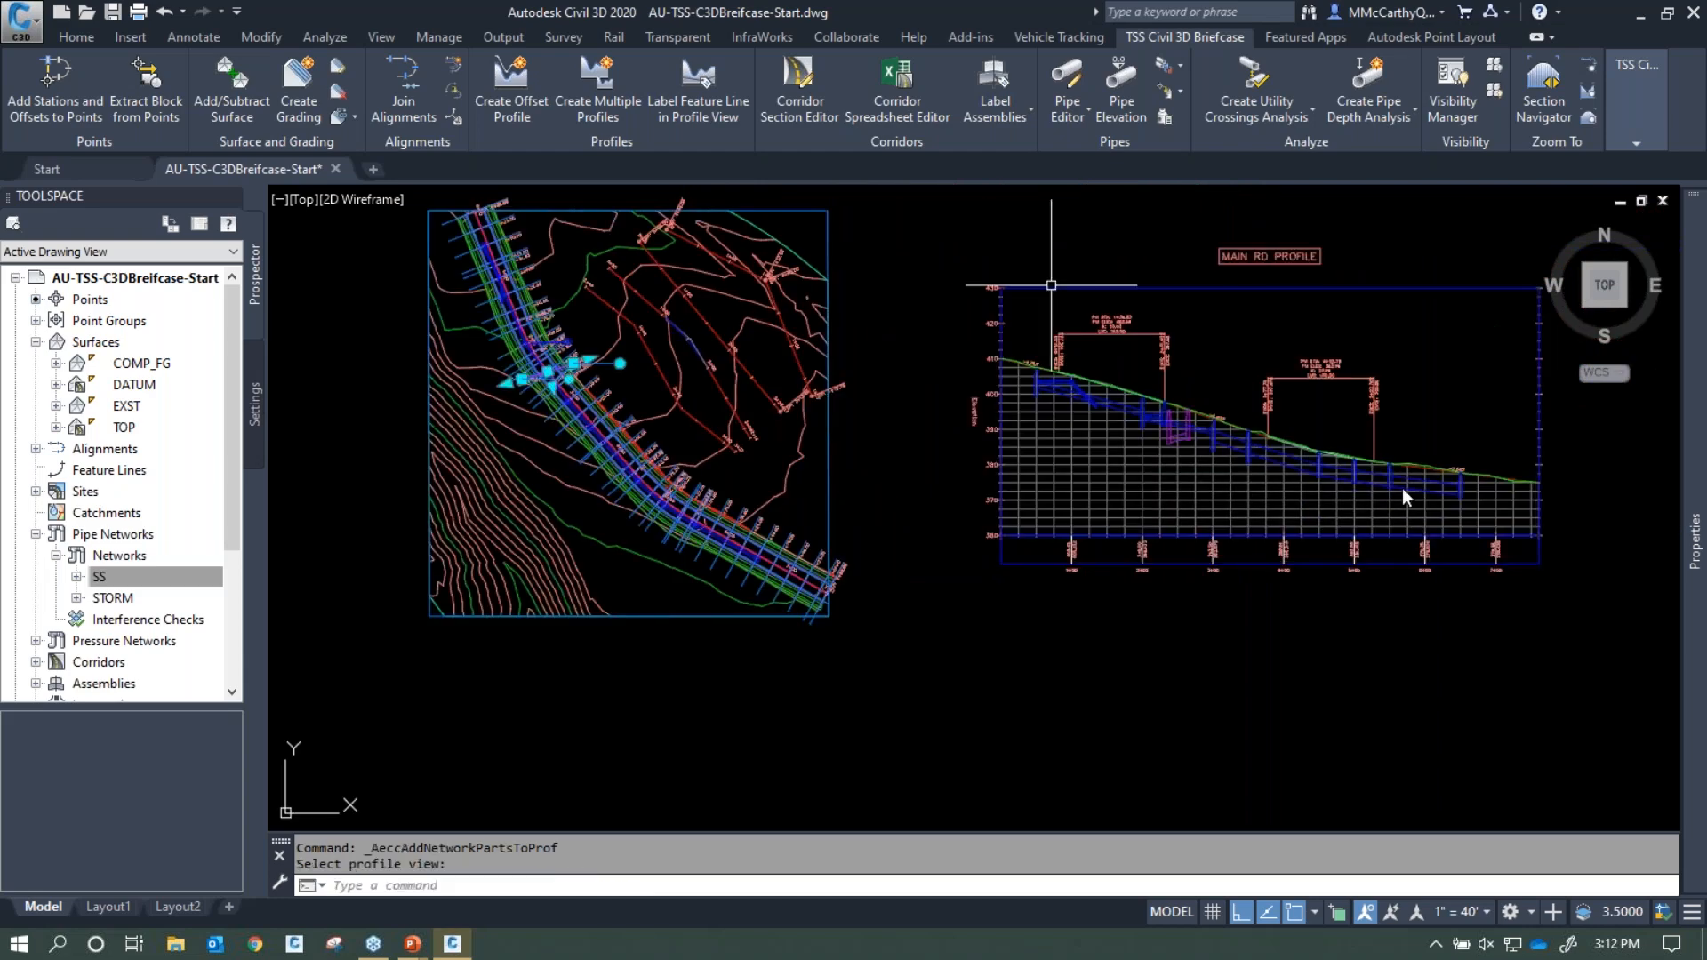
{"action": "key", "text": "Escape"}
Run Swap Multiple Parts on the storm run in profile, from the structure at station 3+00 to the last structure near 6+50
{"action": "scroll", "coordinate": [1308, 488], "scroll_direction": "up", "scroll_amount": 6}
{"action": "middle_click_drag", "start_coordinate": [1129, 382], "coordinate": [1044, 649]}
{"action": "scroll", "coordinate": [1074, 533], "scroll_direction": "down", "scroll_amount": 2}
{"action": "middle_click_drag", "start_coordinate": [1077, 514], "coordinate": [1041, 460]}
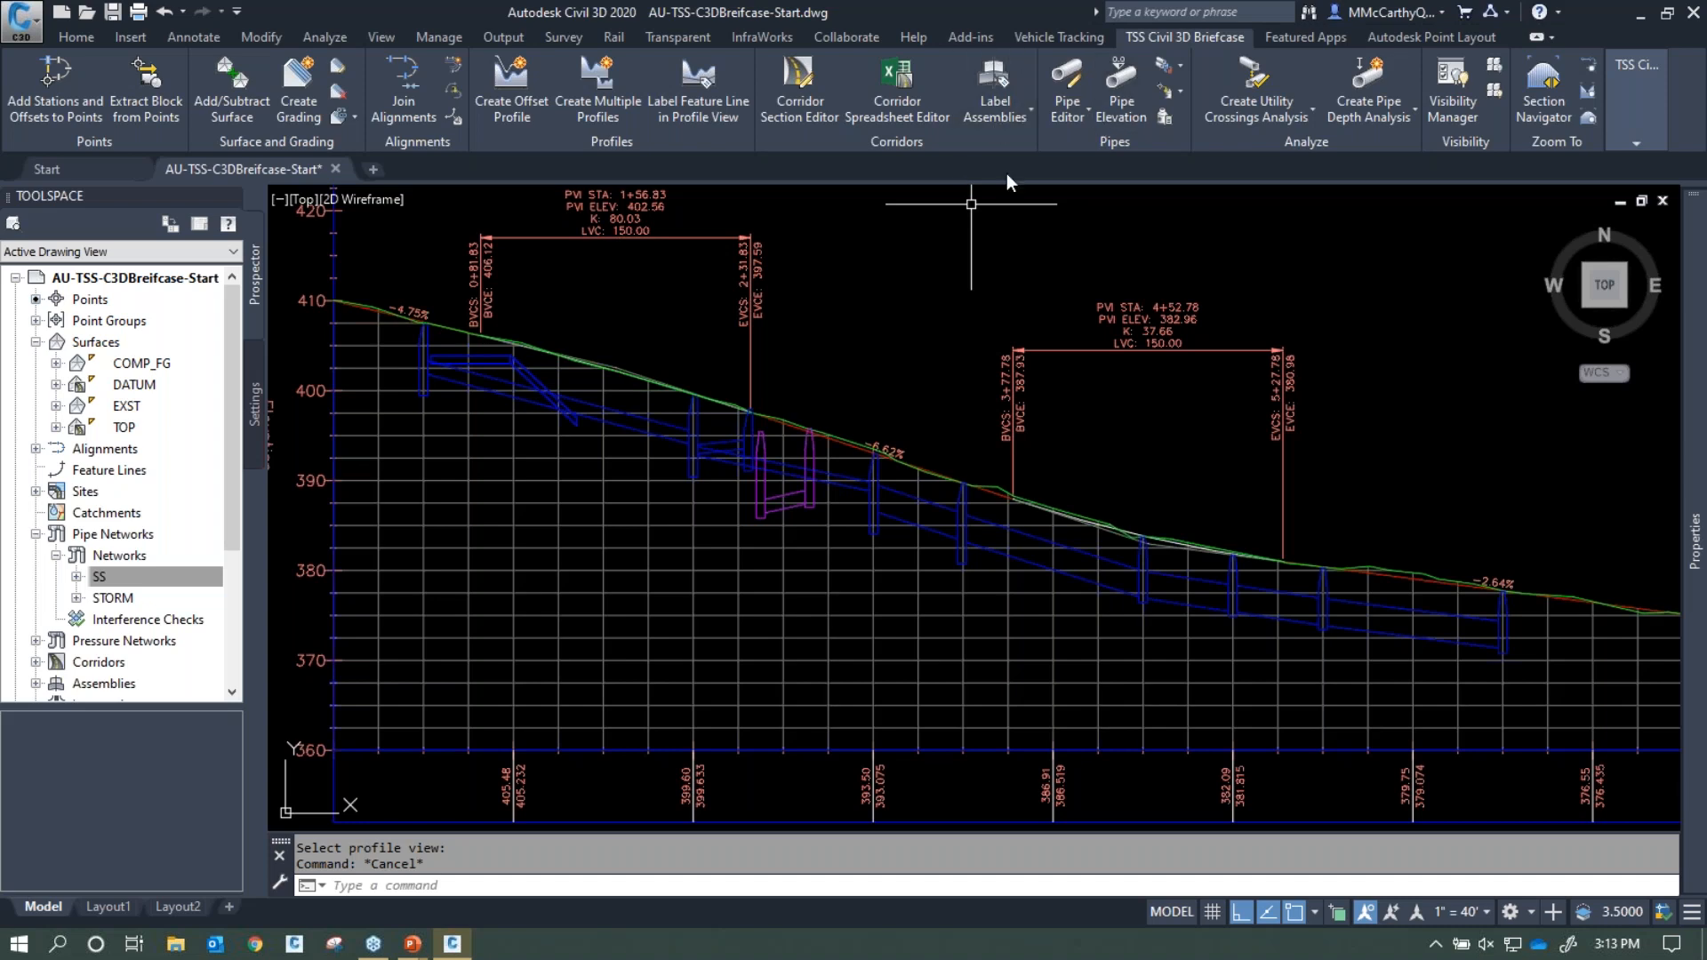
{"action": "left_click", "coordinate": [1173, 71]}
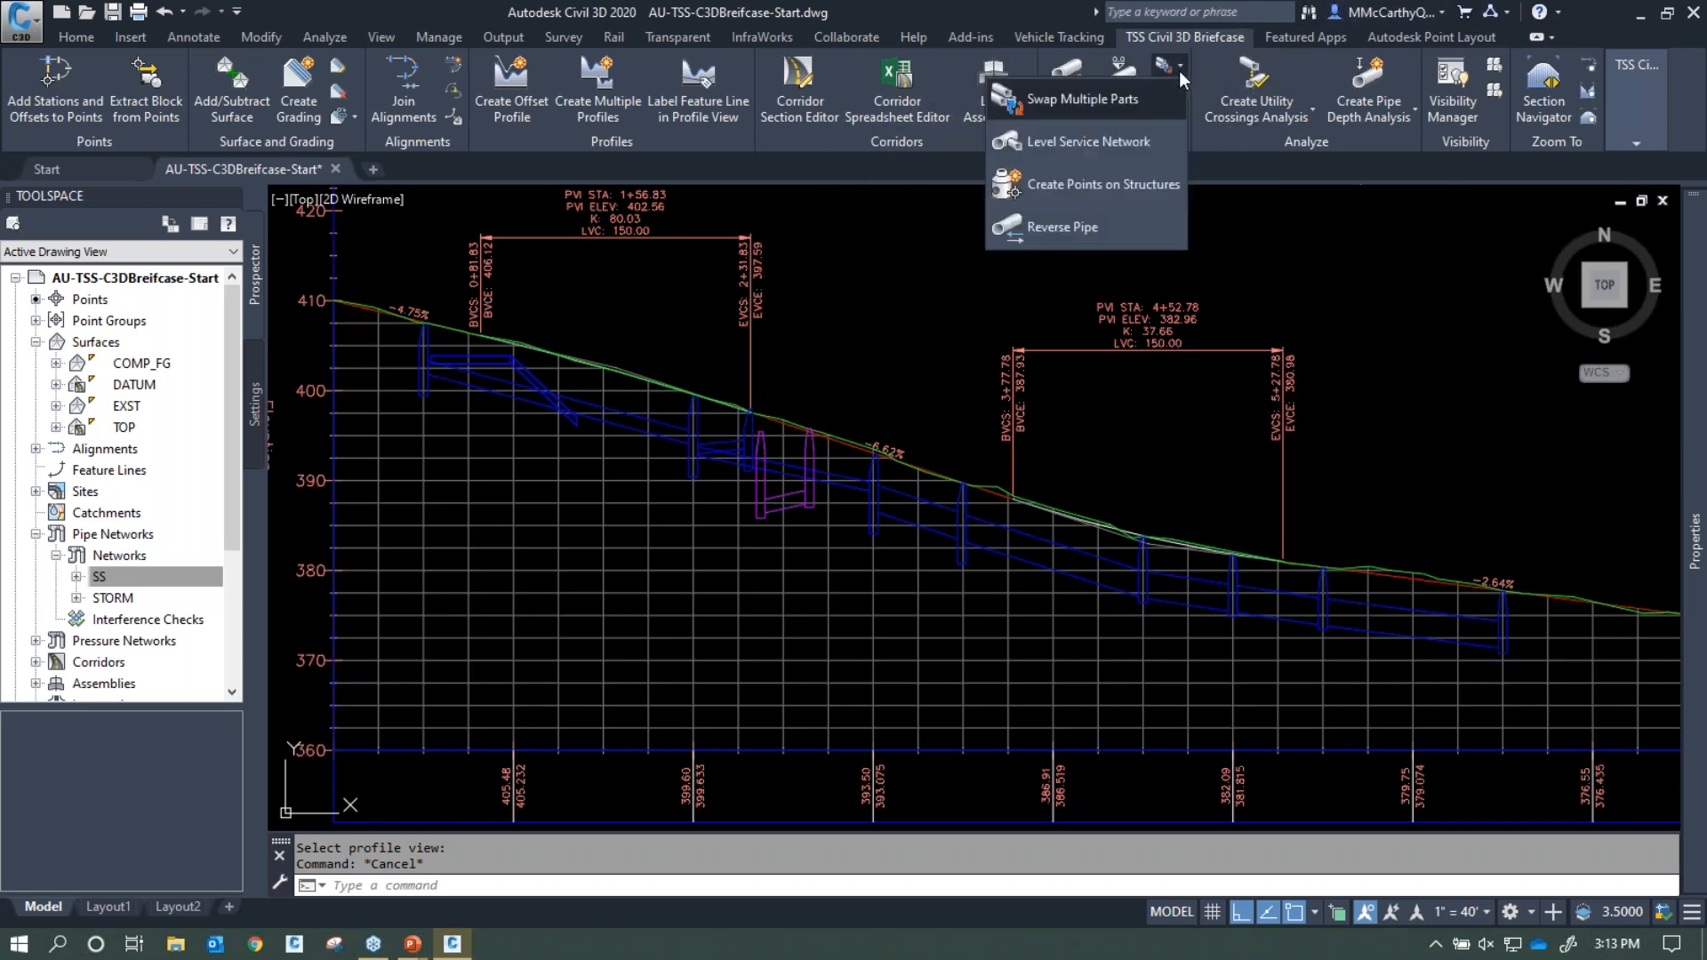
{"action": "left_click", "coordinate": [1092, 101]}
{"action": "scroll", "coordinate": [850, 508], "scroll_direction": "up", "scroll_amount": 3}
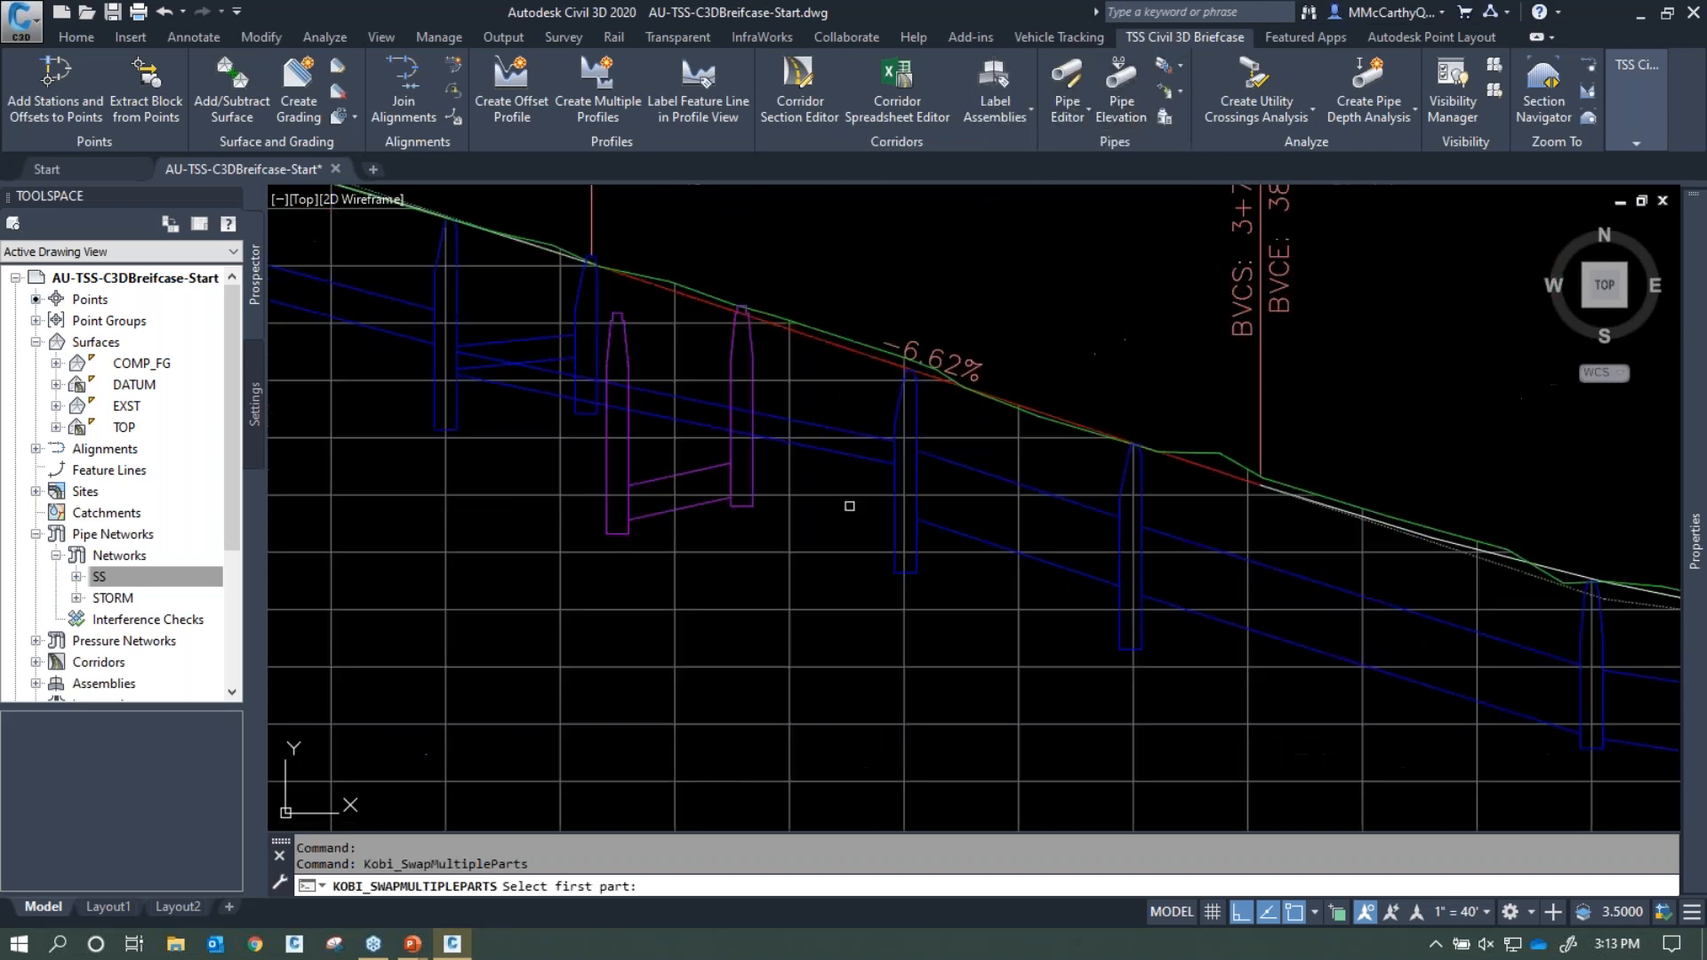
{"action": "scroll", "coordinate": [1030, 387], "scroll_direction": "down", "scroll_amount": 1}
{"action": "middle_click_drag", "start_coordinate": [1041, 382], "coordinate": [838, 319]}
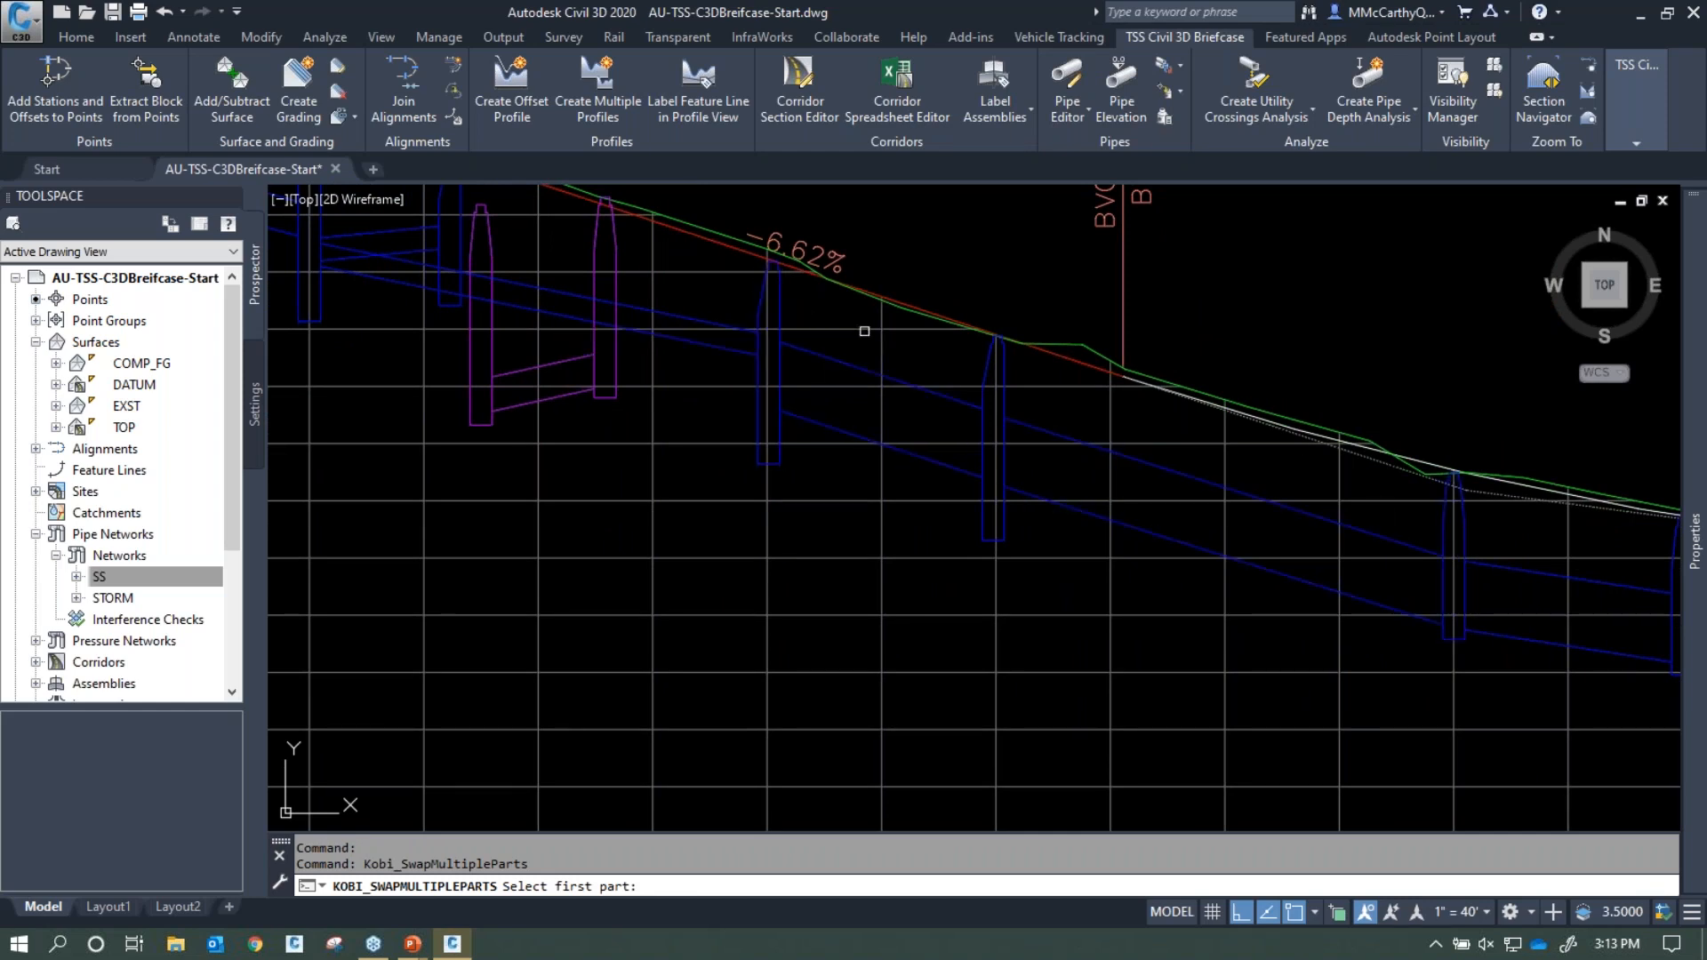
{"action": "left_click", "coordinate": [756, 309]}
{"action": "scroll", "coordinate": [1058, 519], "scroll_direction": "down", "scroll_amount": 2}
{"action": "middle_click_drag", "start_coordinate": [1092, 516], "coordinate": [797, 329]}
{"action": "left_click", "coordinate": [1002, 371]}
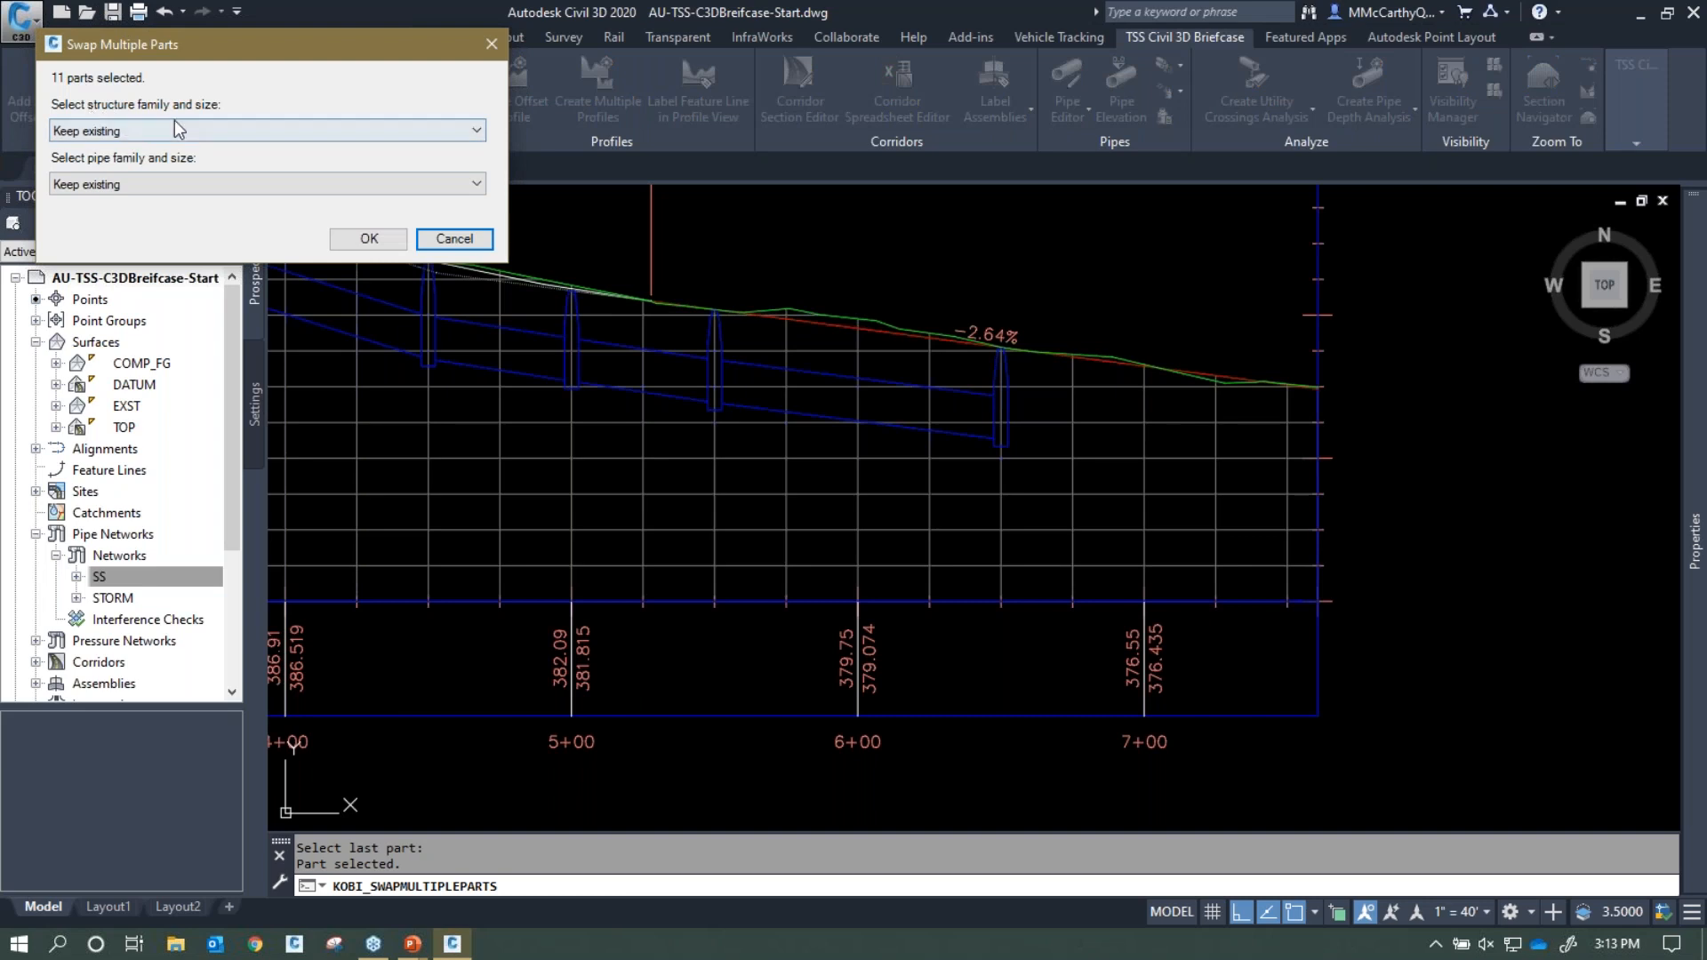
Swap the selected structures for the Eccentric Cylindrical Structure 48" Manhole and the pipes for 12 inch Concrete Pipe
{"action": "left_click", "coordinate": [137, 131]}
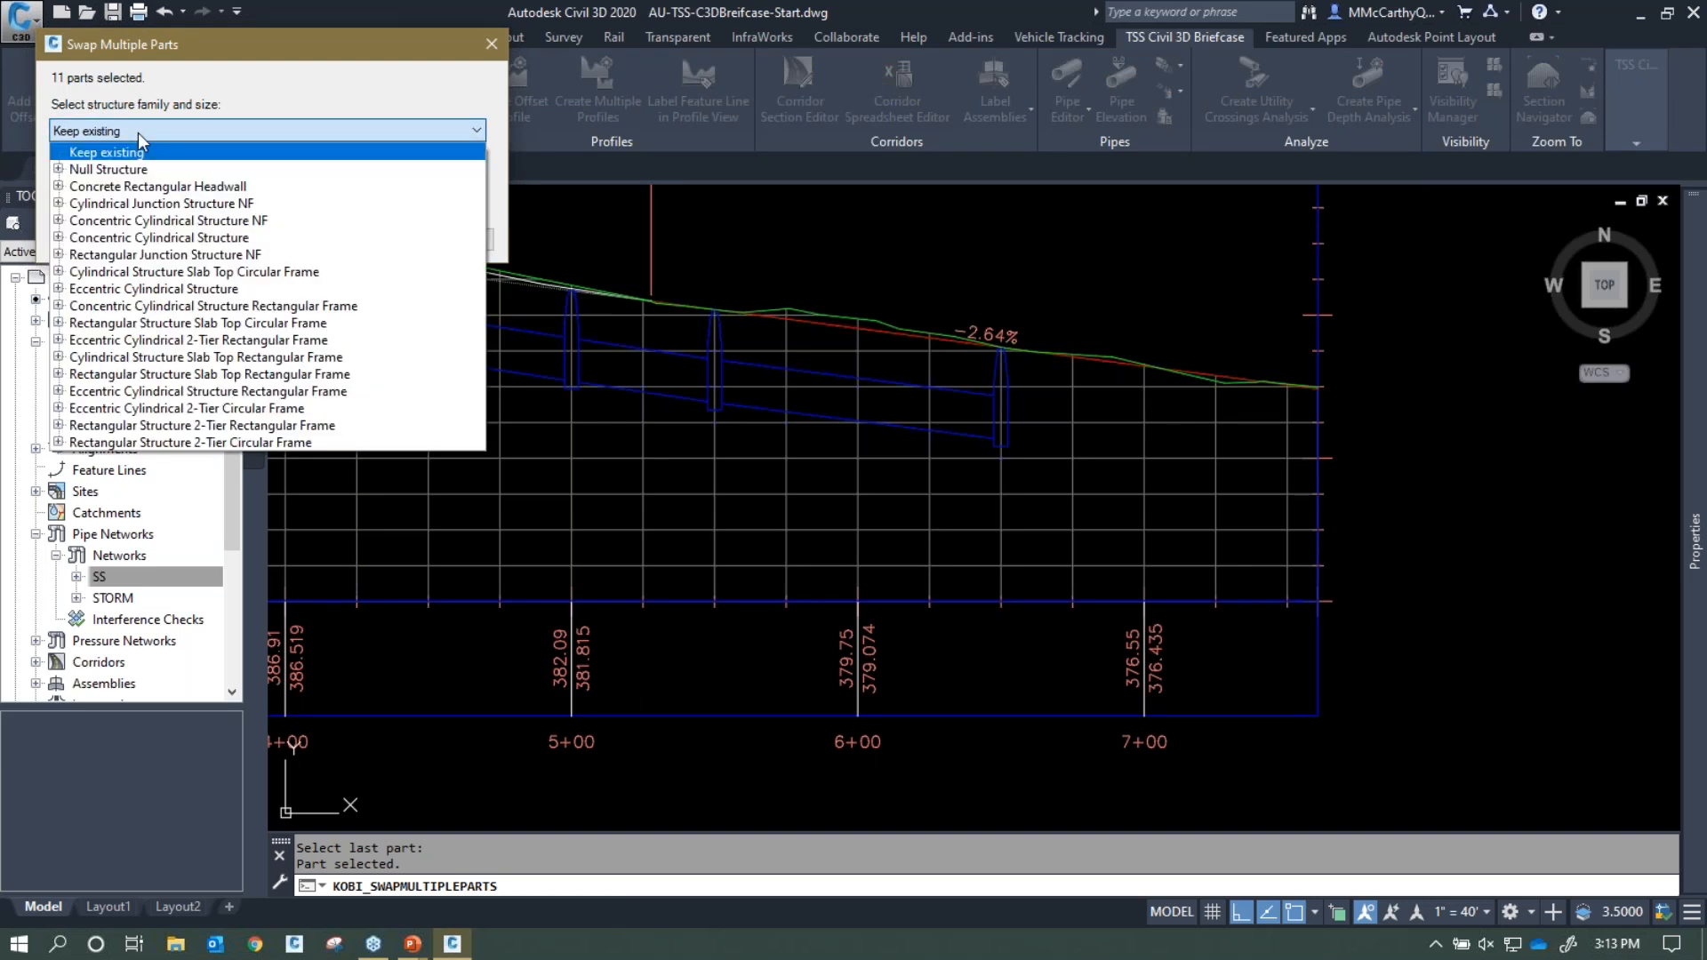
{"action": "left_click", "coordinate": [58, 221]}
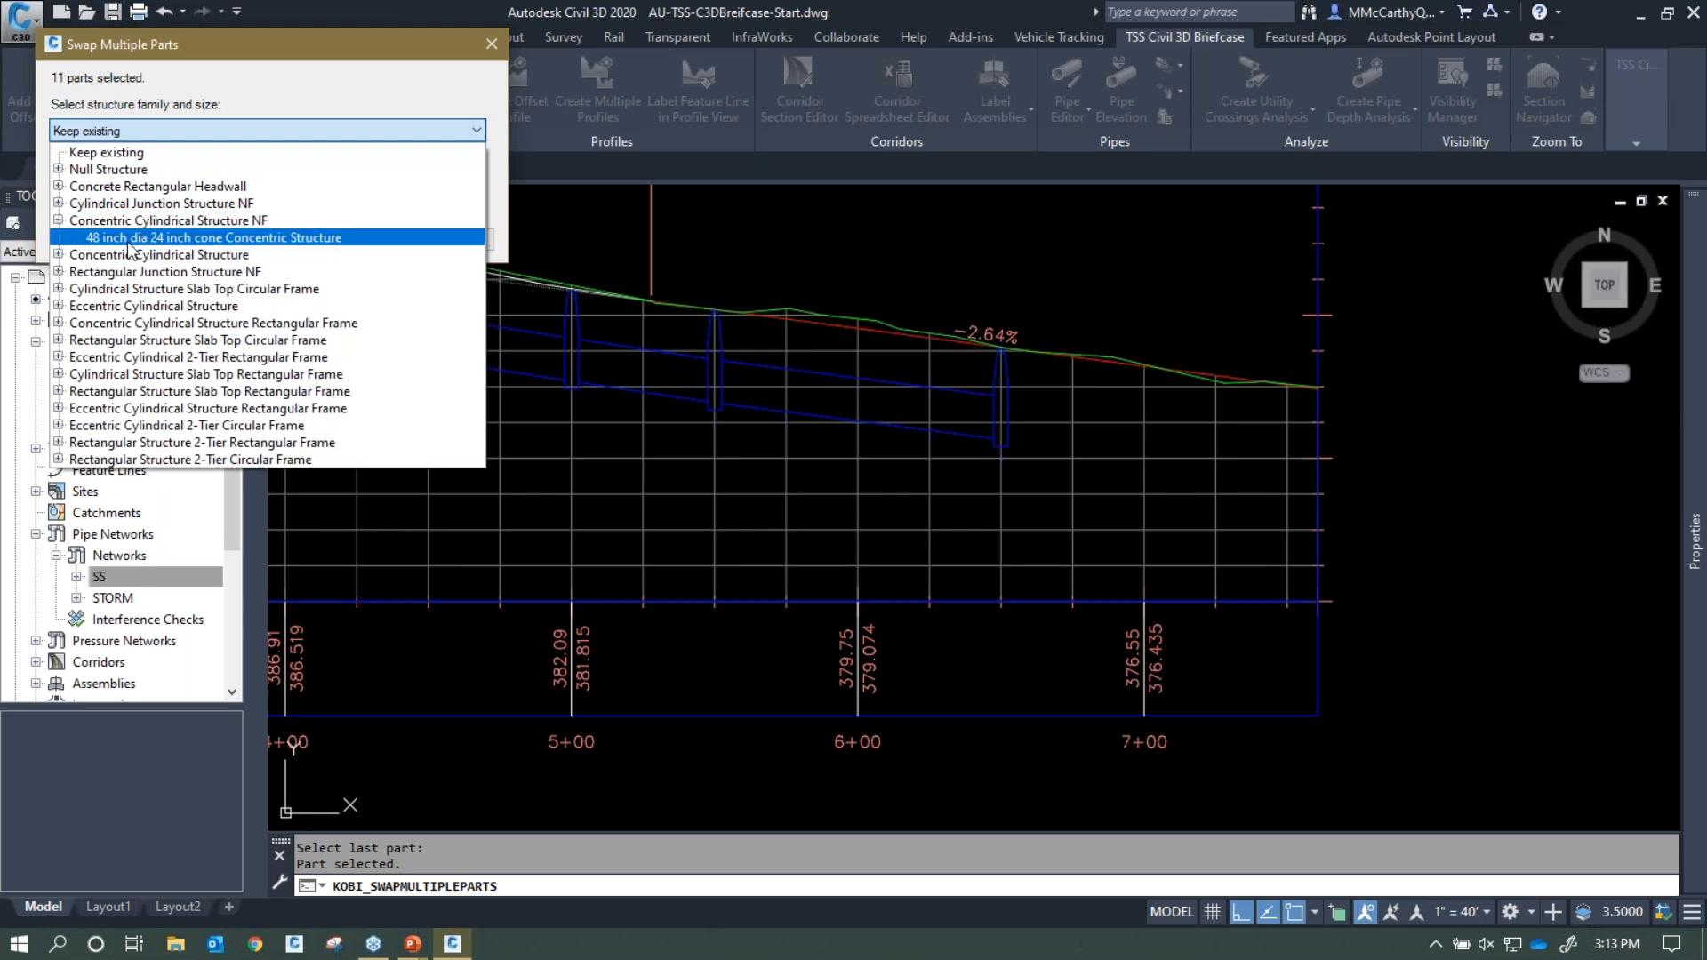
{"action": "left_click", "coordinate": [58, 306]}
{"action": "left_click", "coordinate": [134, 326]}
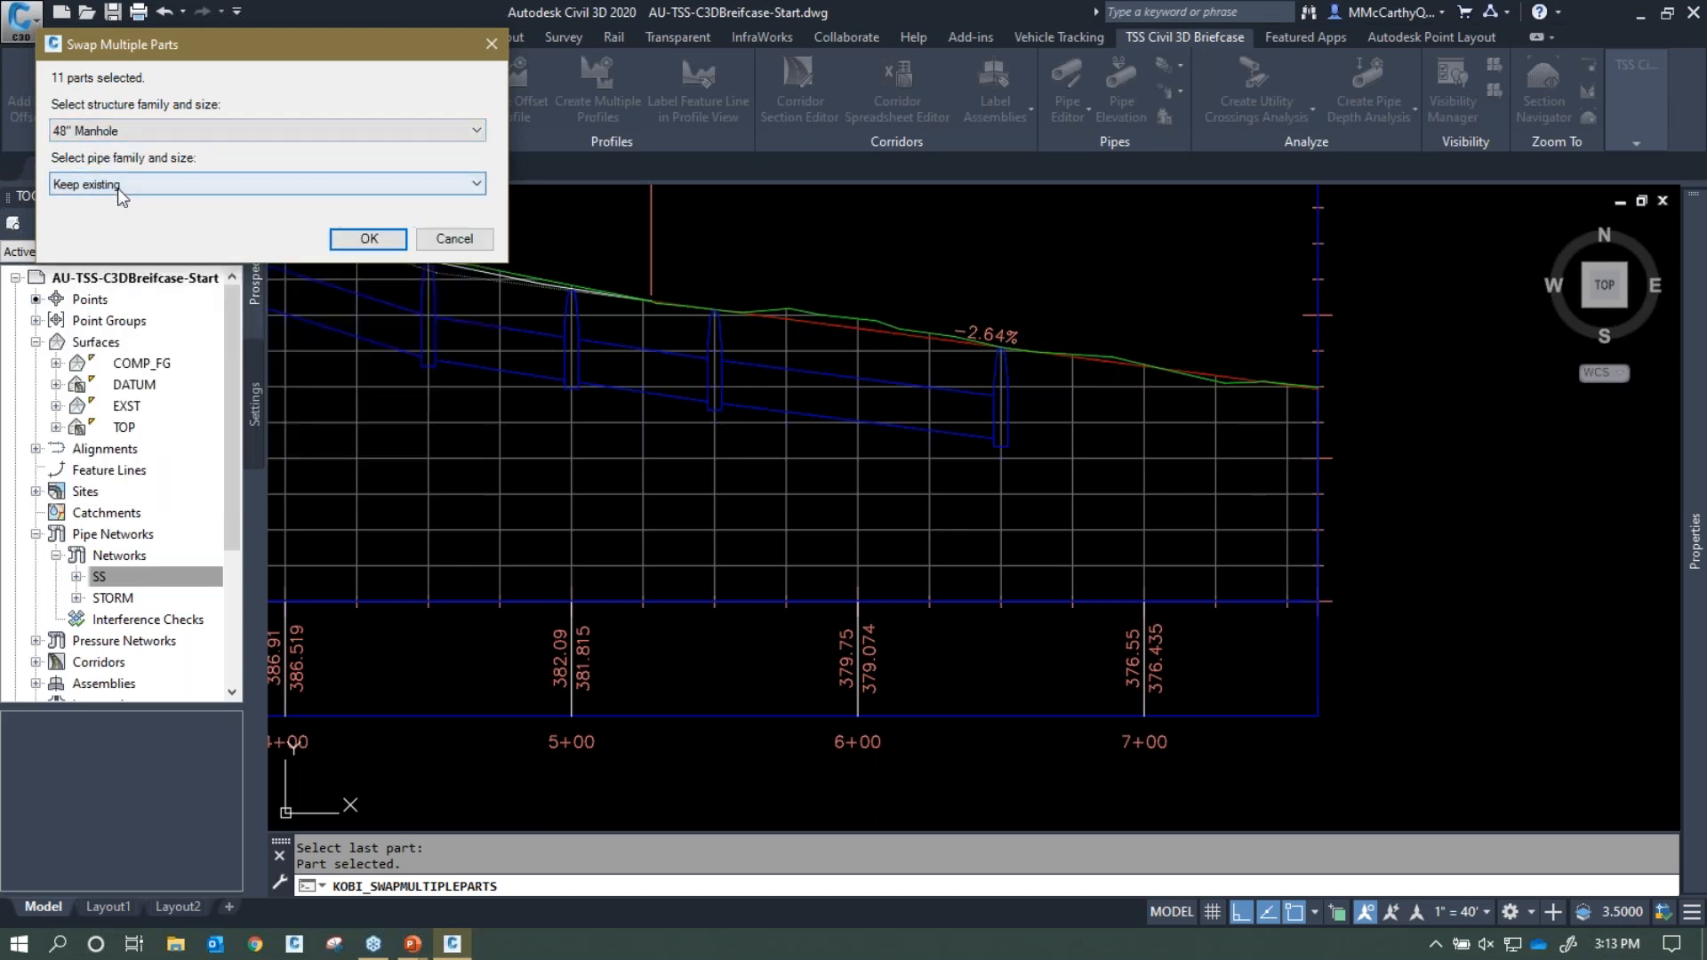
{"action": "left_click", "coordinate": [121, 185]}
{"action": "left_click", "coordinate": [59, 240]}
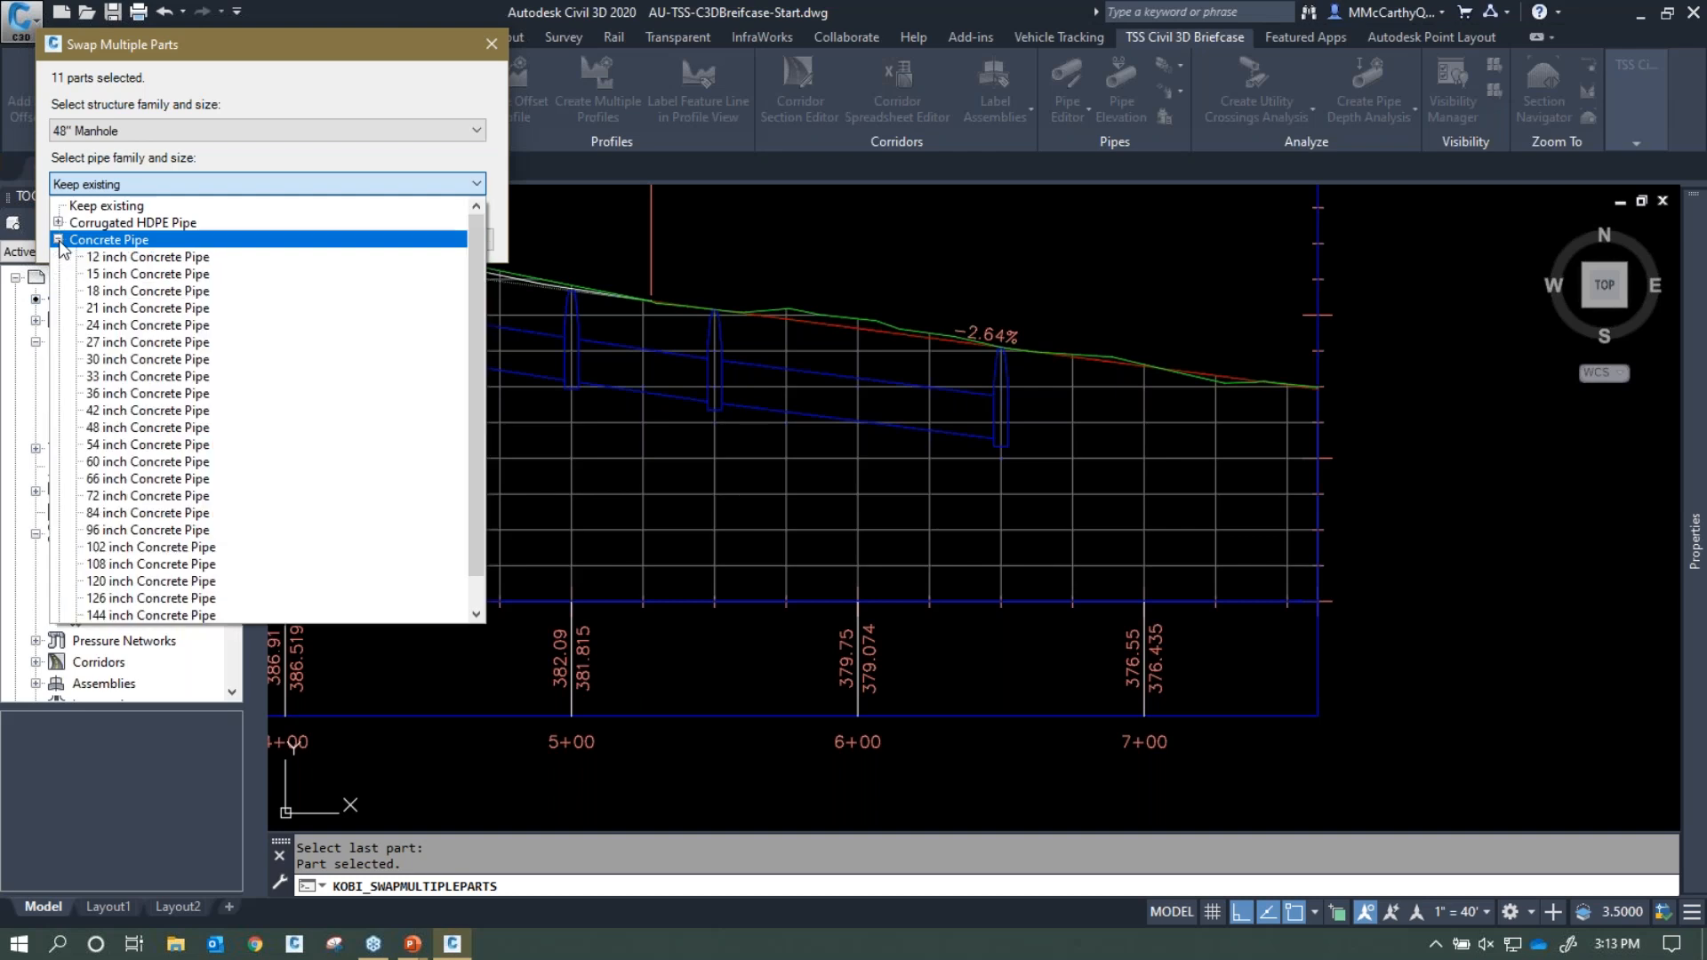
{"action": "left_click", "coordinate": [128, 260]}
{"action": "left_click", "coordinate": [353, 235]}
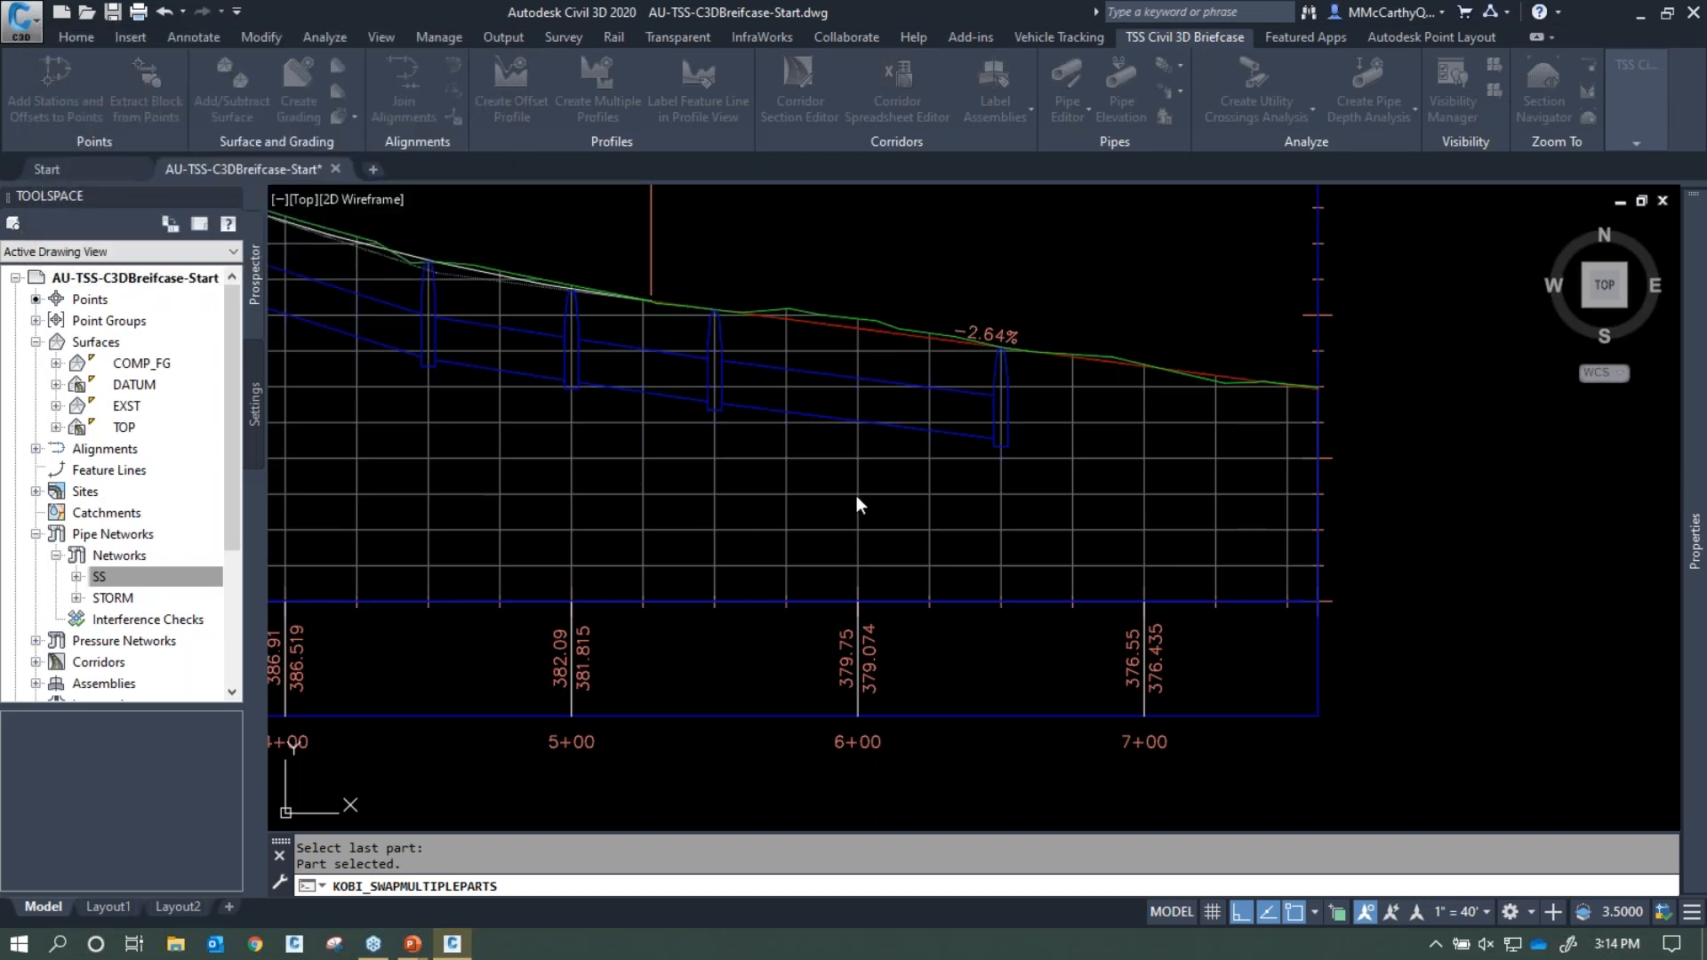
Swap the structures of the whole storm run, from the first to the last structure in profile, for the 48 inch Cylindrical Structure, keeping existing pipes
{"action": "middle_click_drag", "start_coordinate": [677, 484], "coordinate": [712, 495]}
{"action": "scroll", "coordinate": [712, 494], "scroll_direction": "down", "scroll_amount": 5}
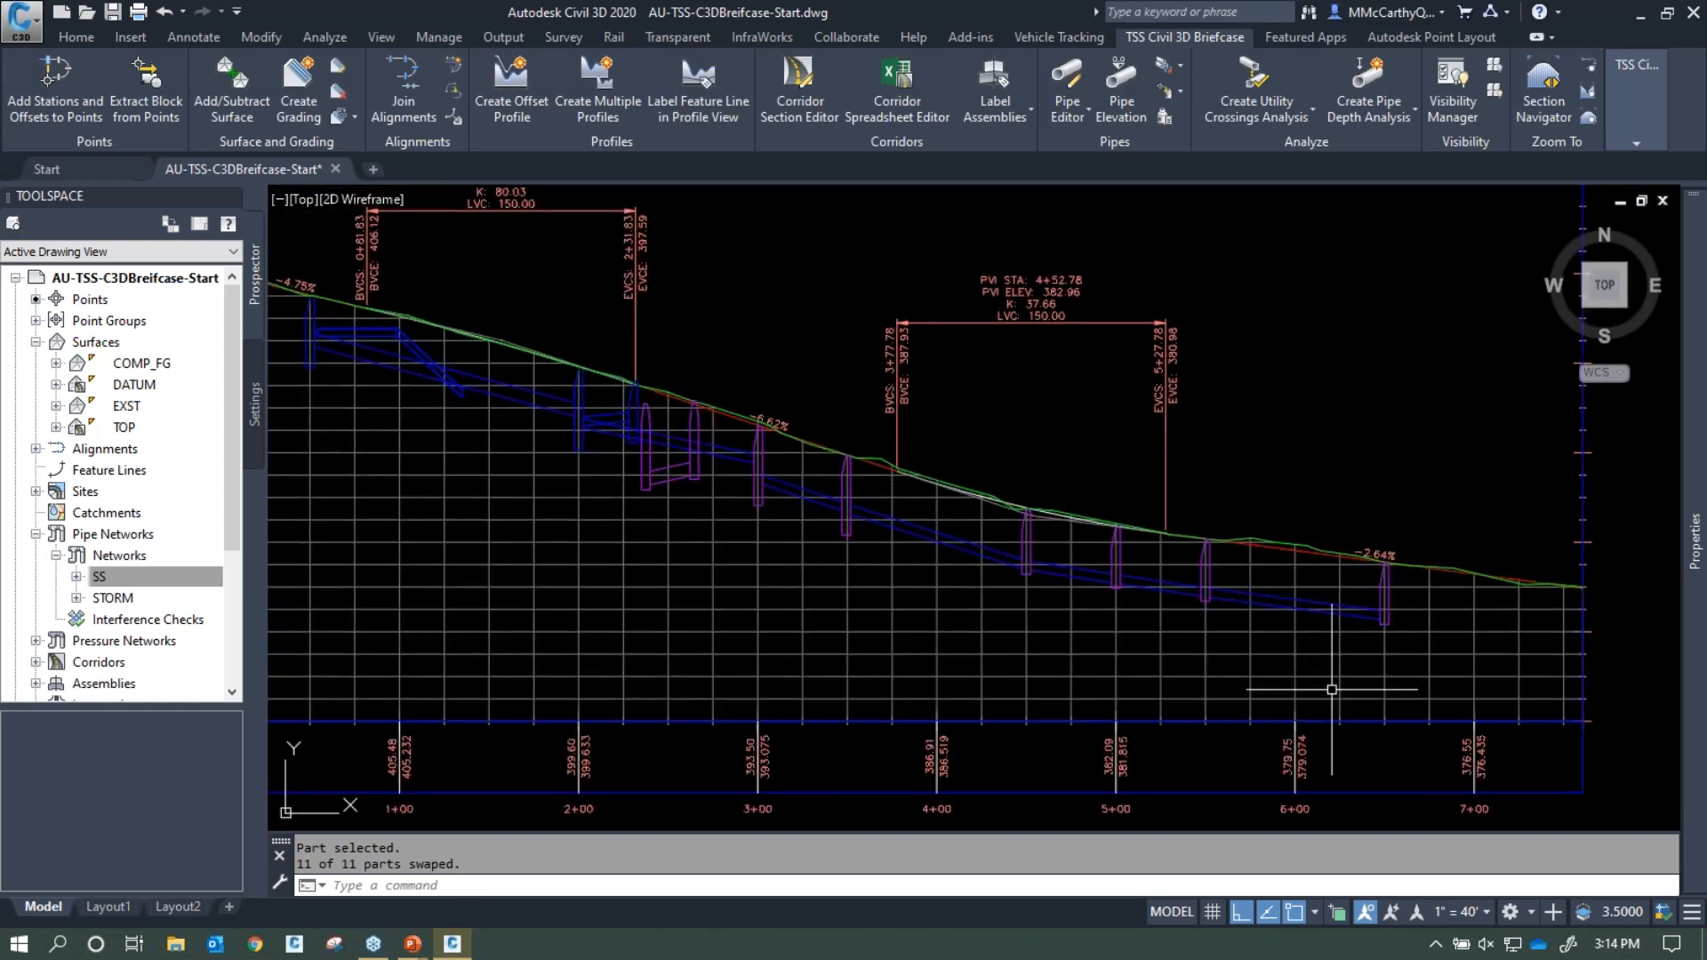
{"action": "mouse_move", "coordinate": [993, 455]}
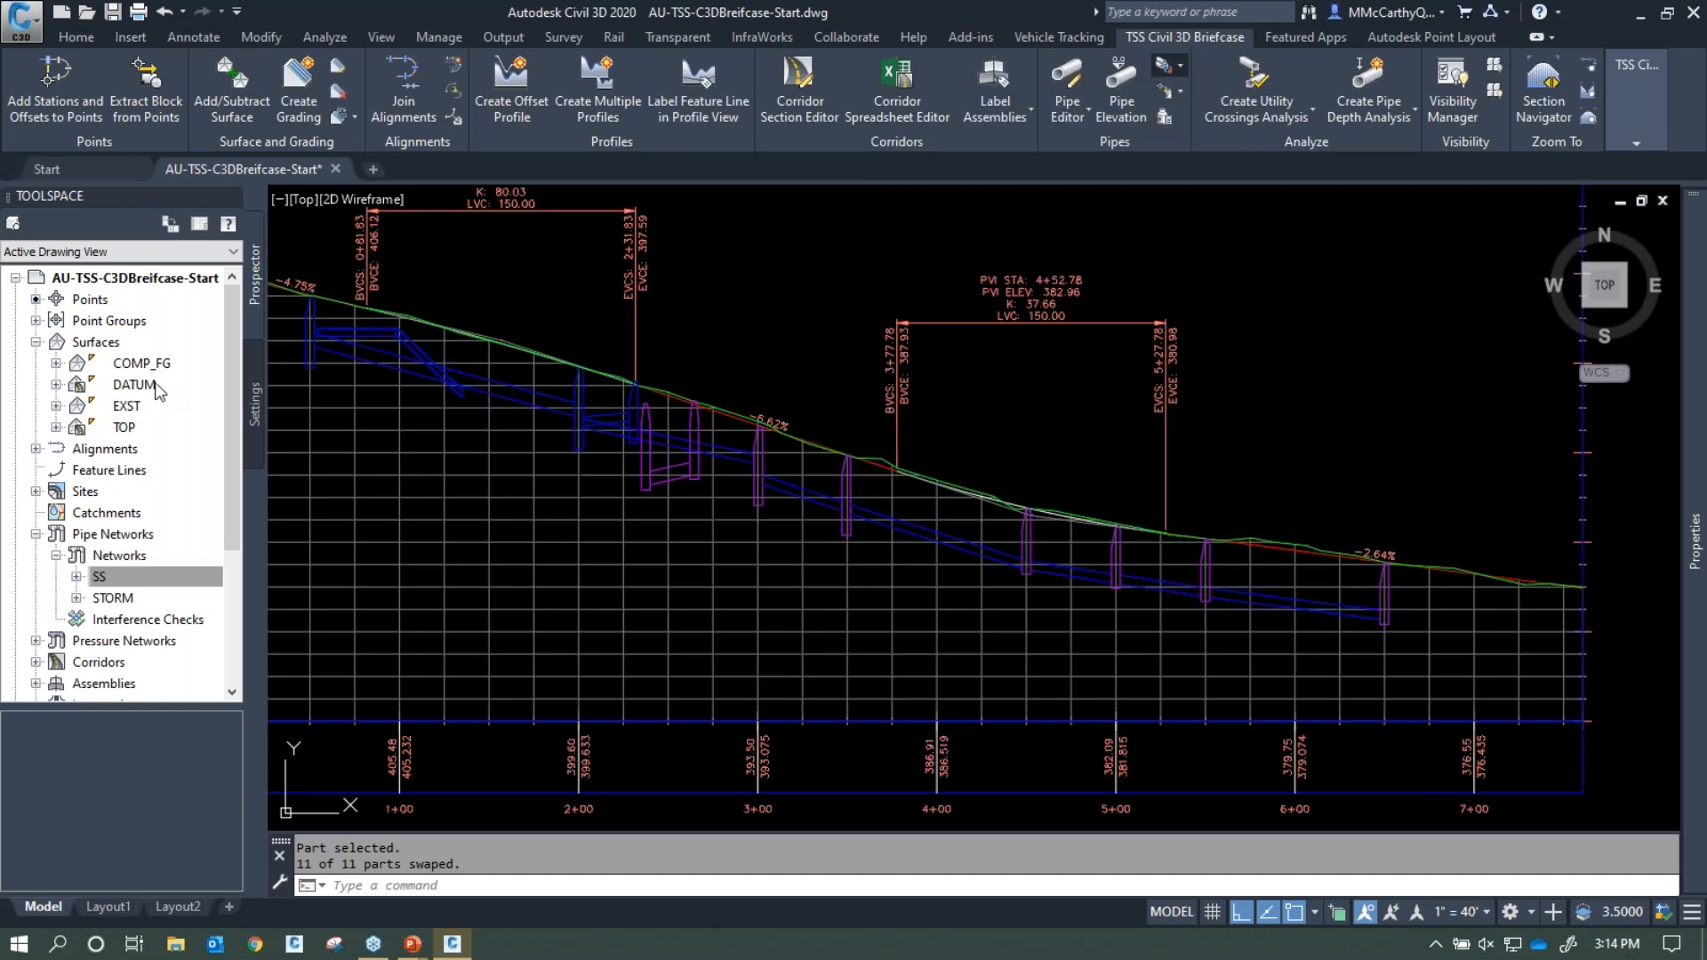
{"action": "left_click", "coordinate": [1169, 65]}
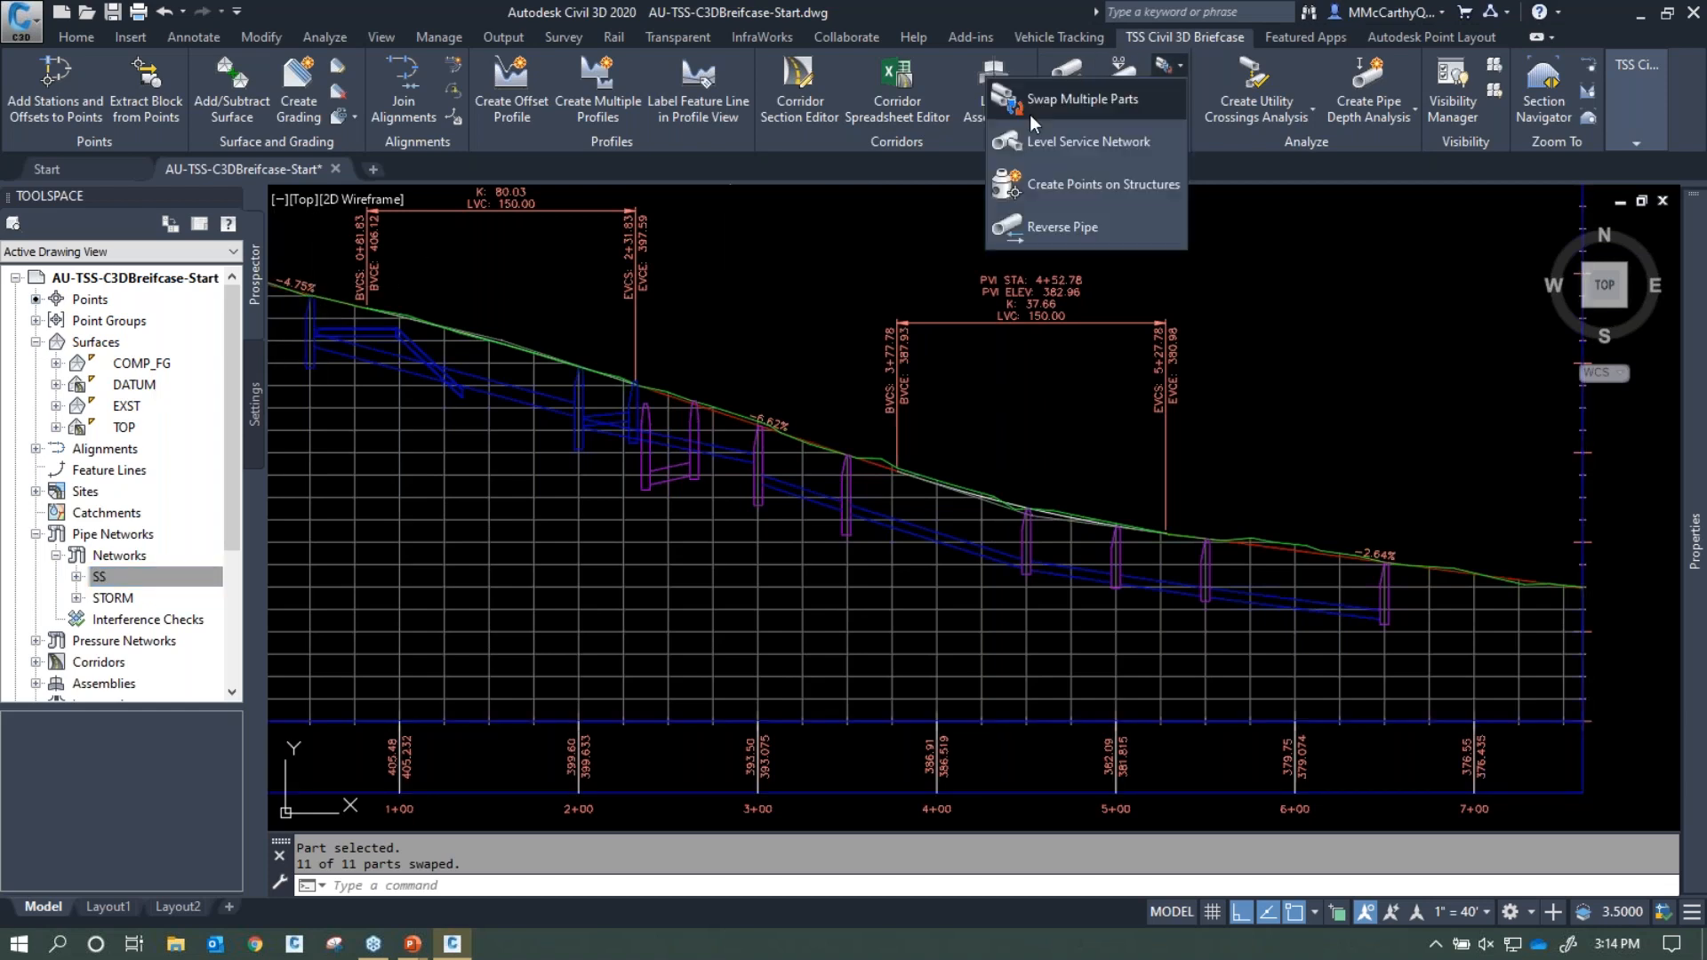
{"action": "left_click", "coordinate": [1083, 99]}
{"action": "left_click", "coordinate": [301, 341]}
{"action": "left_click", "coordinate": [1359, 594]}
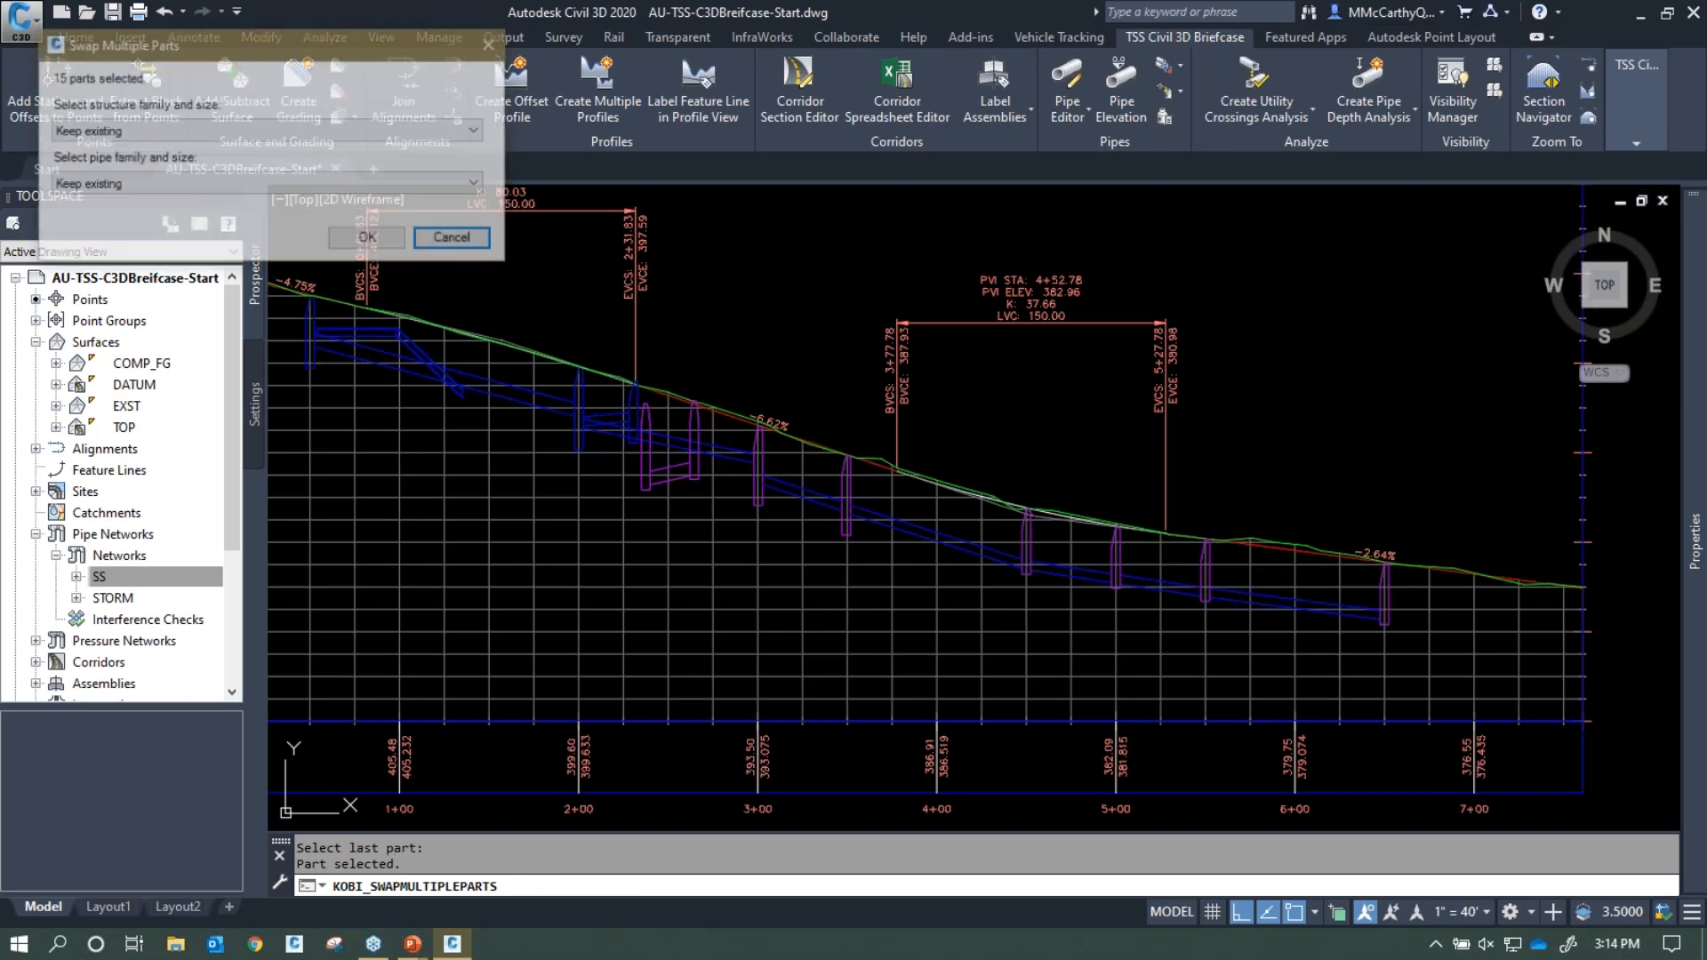
{"action": "left_click", "coordinate": [80, 130]}
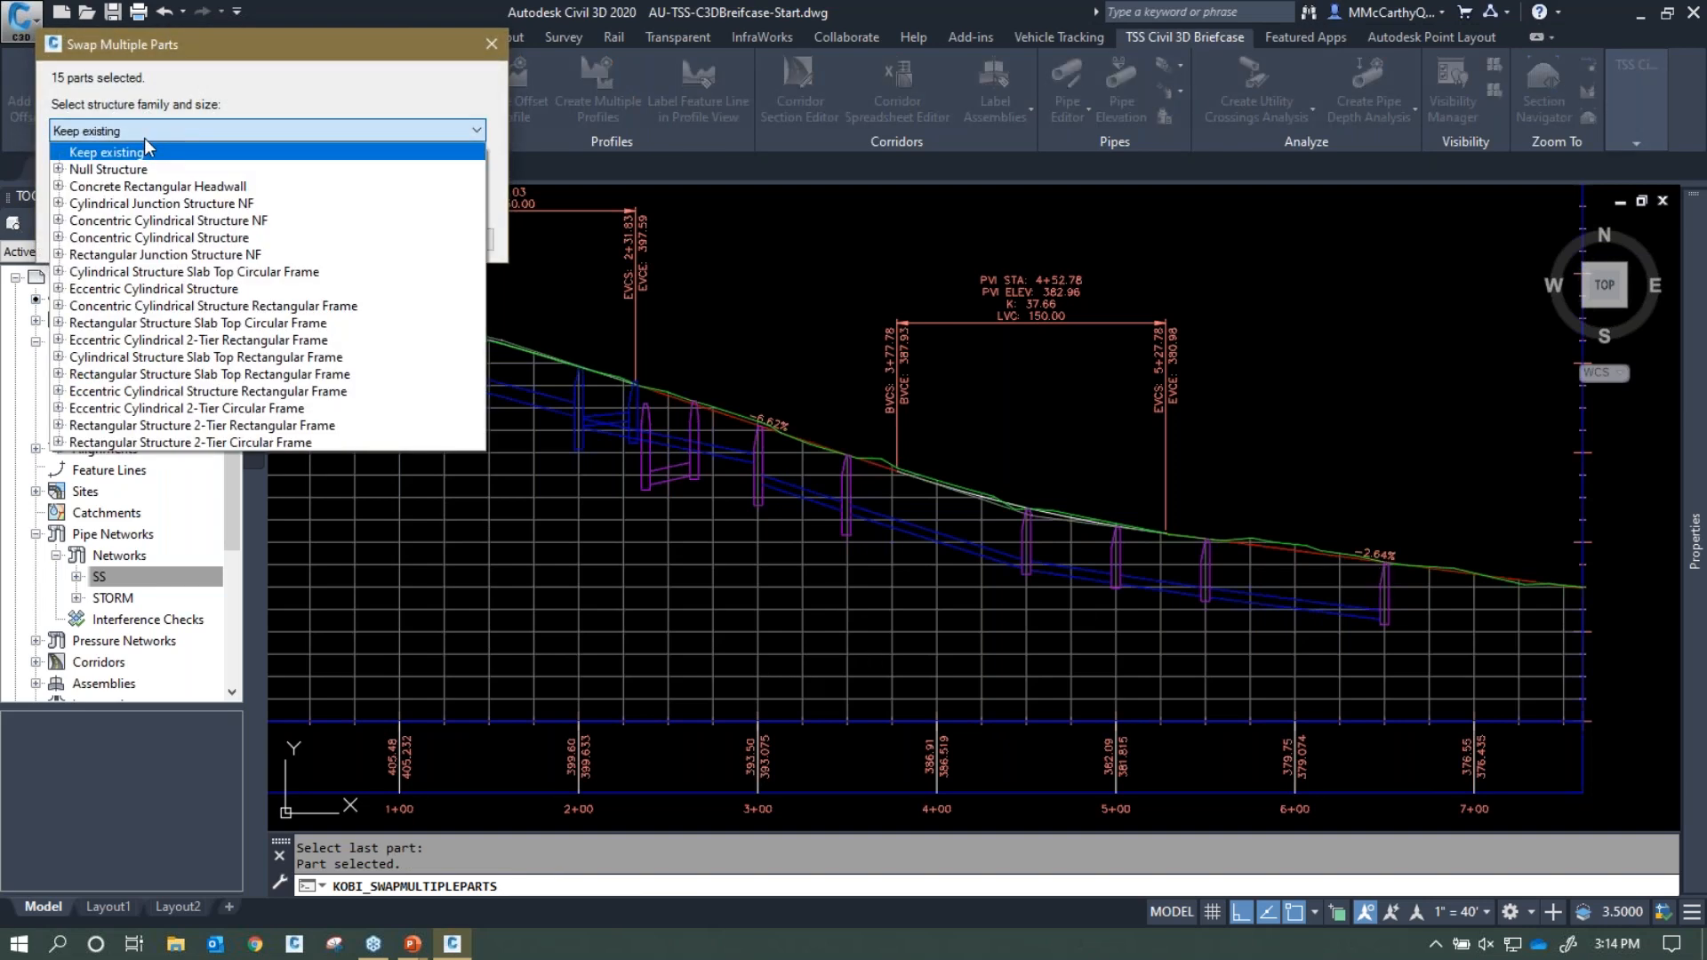
{"action": "left_click", "coordinate": [58, 202]}
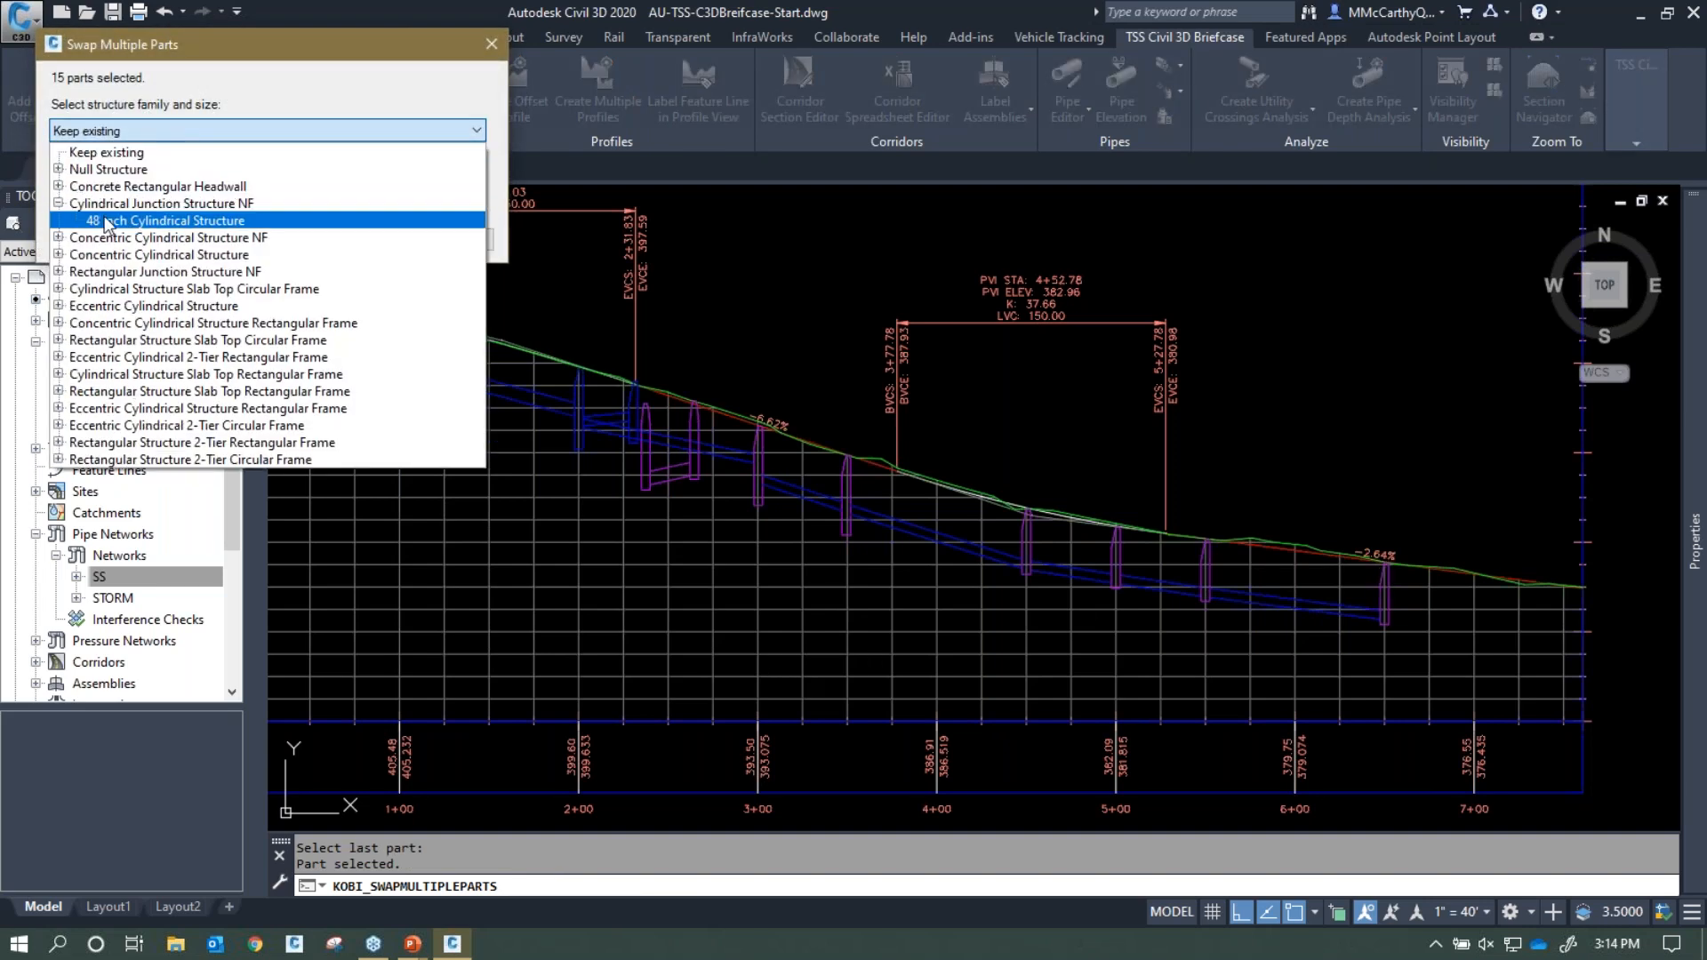
{"action": "left_click", "coordinate": [125, 220]}
{"action": "left_click", "coordinate": [356, 242]}
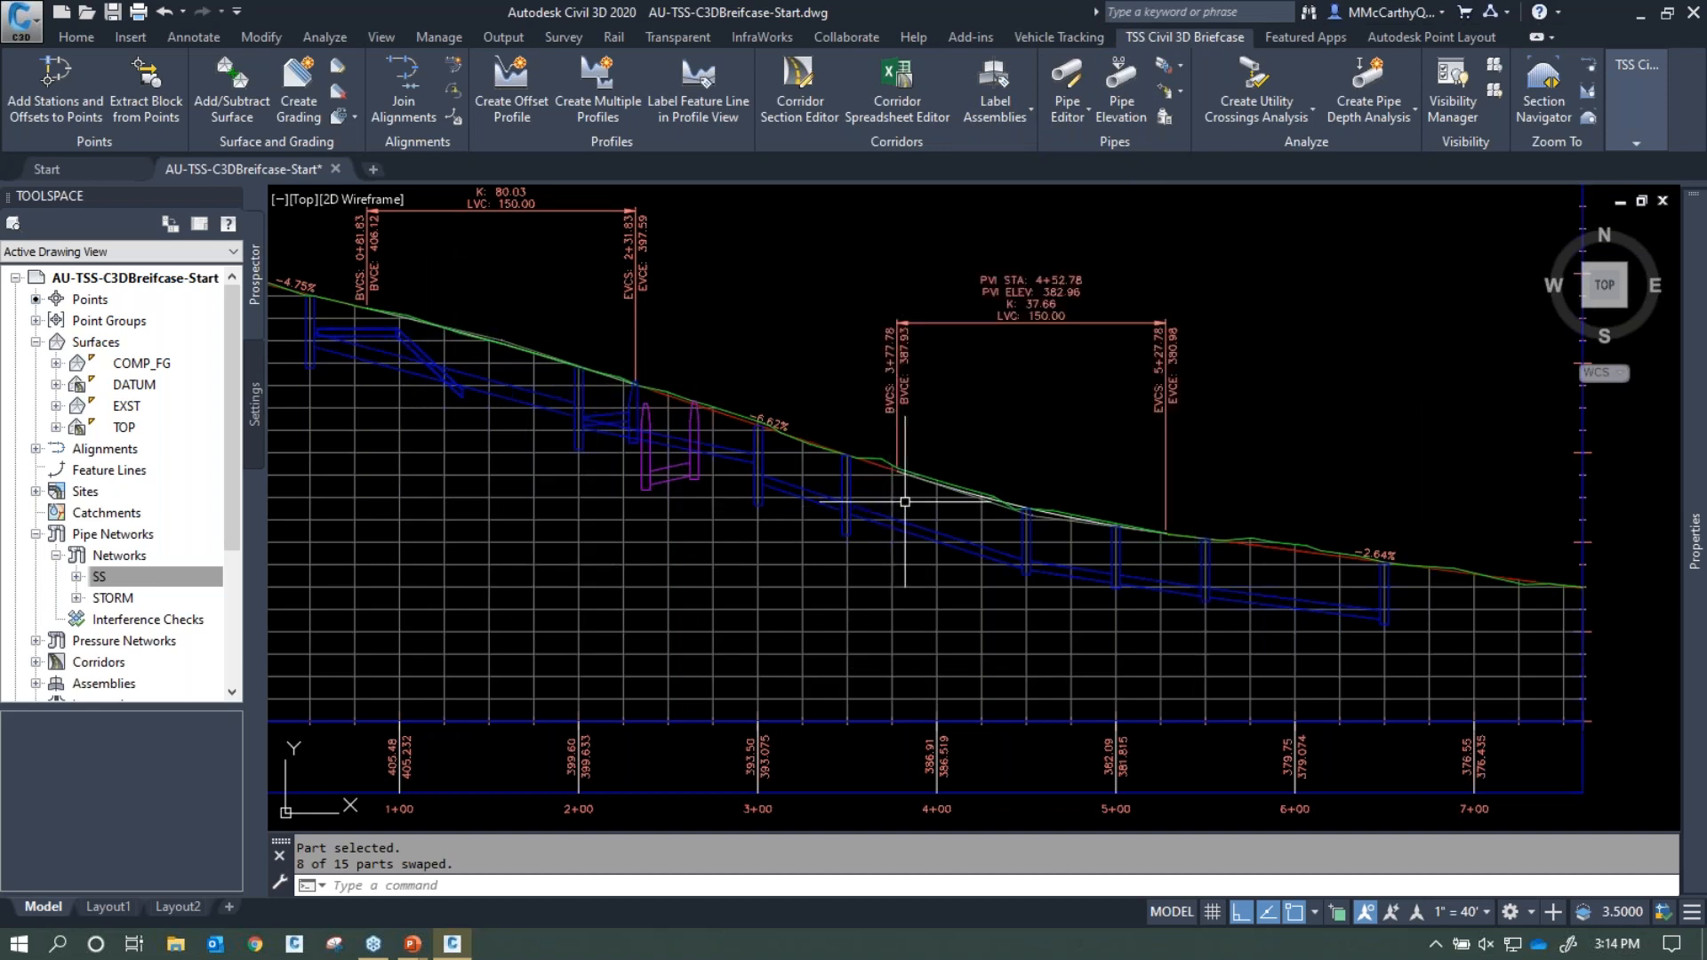
Open the storm main's pipes in the Pipe Editor, from the first structure to the last one in the profile view
{"action": "middle_click_drag", "start_coordinate": [790, 580], "coordinate": [886, 602]}
{"action": "left_click", "coordinate": [1075, 90]}
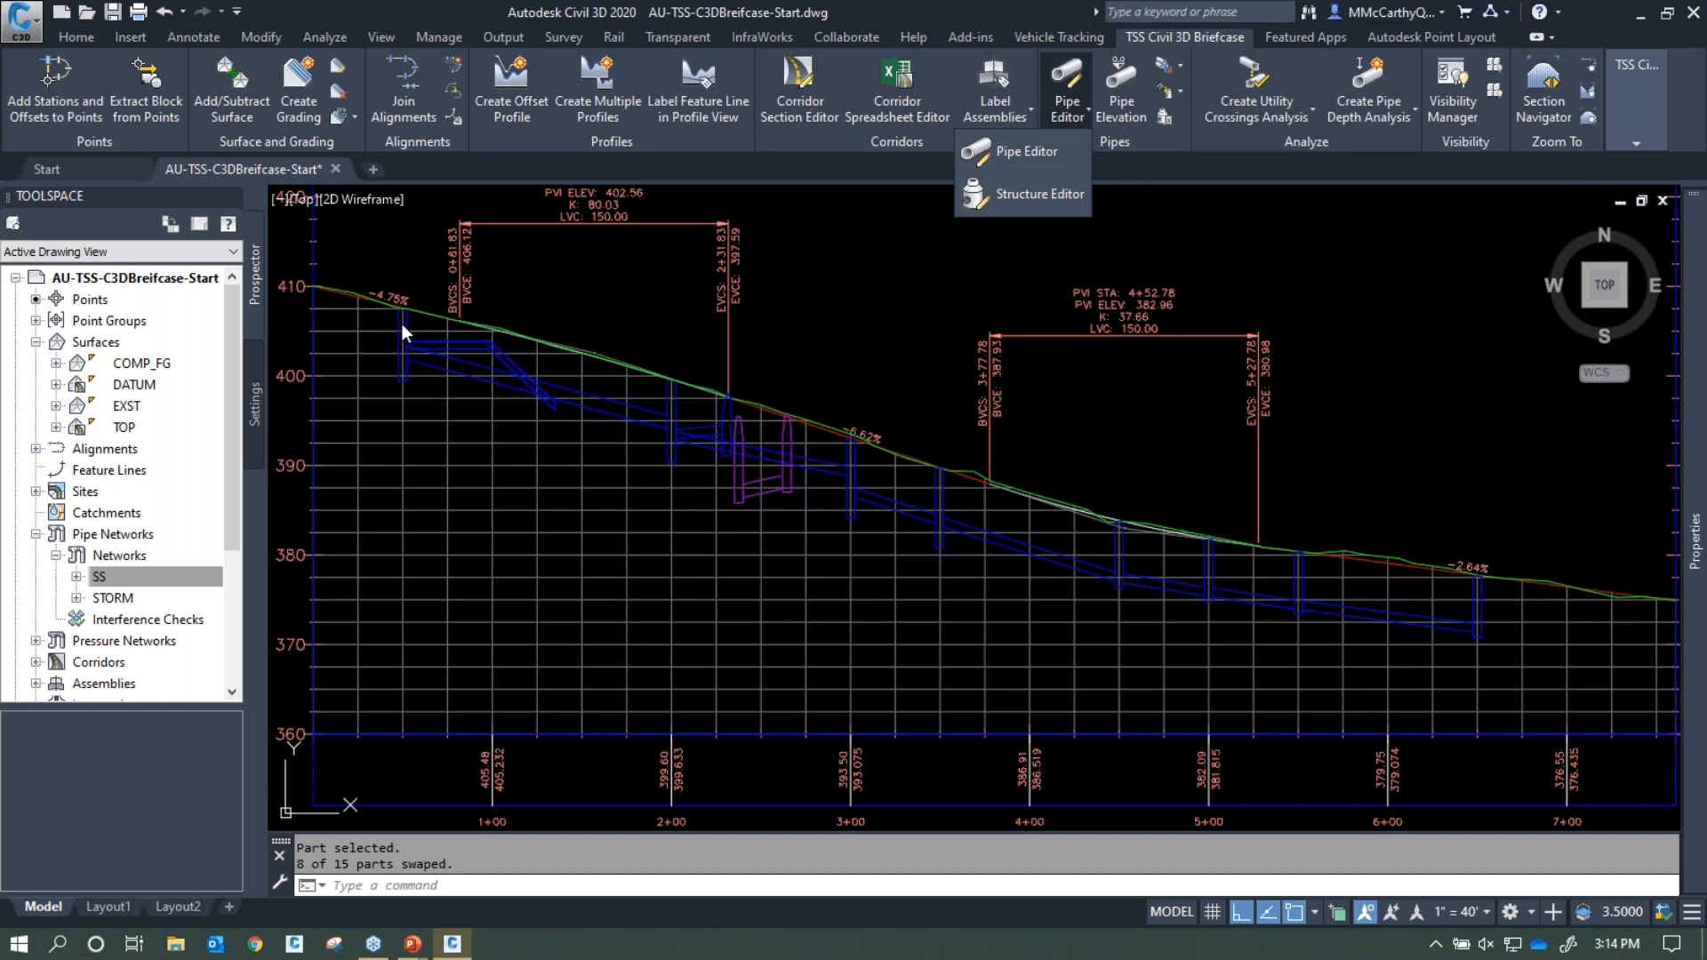
{"action": "left_click", "coordinate": [1015, 157]}
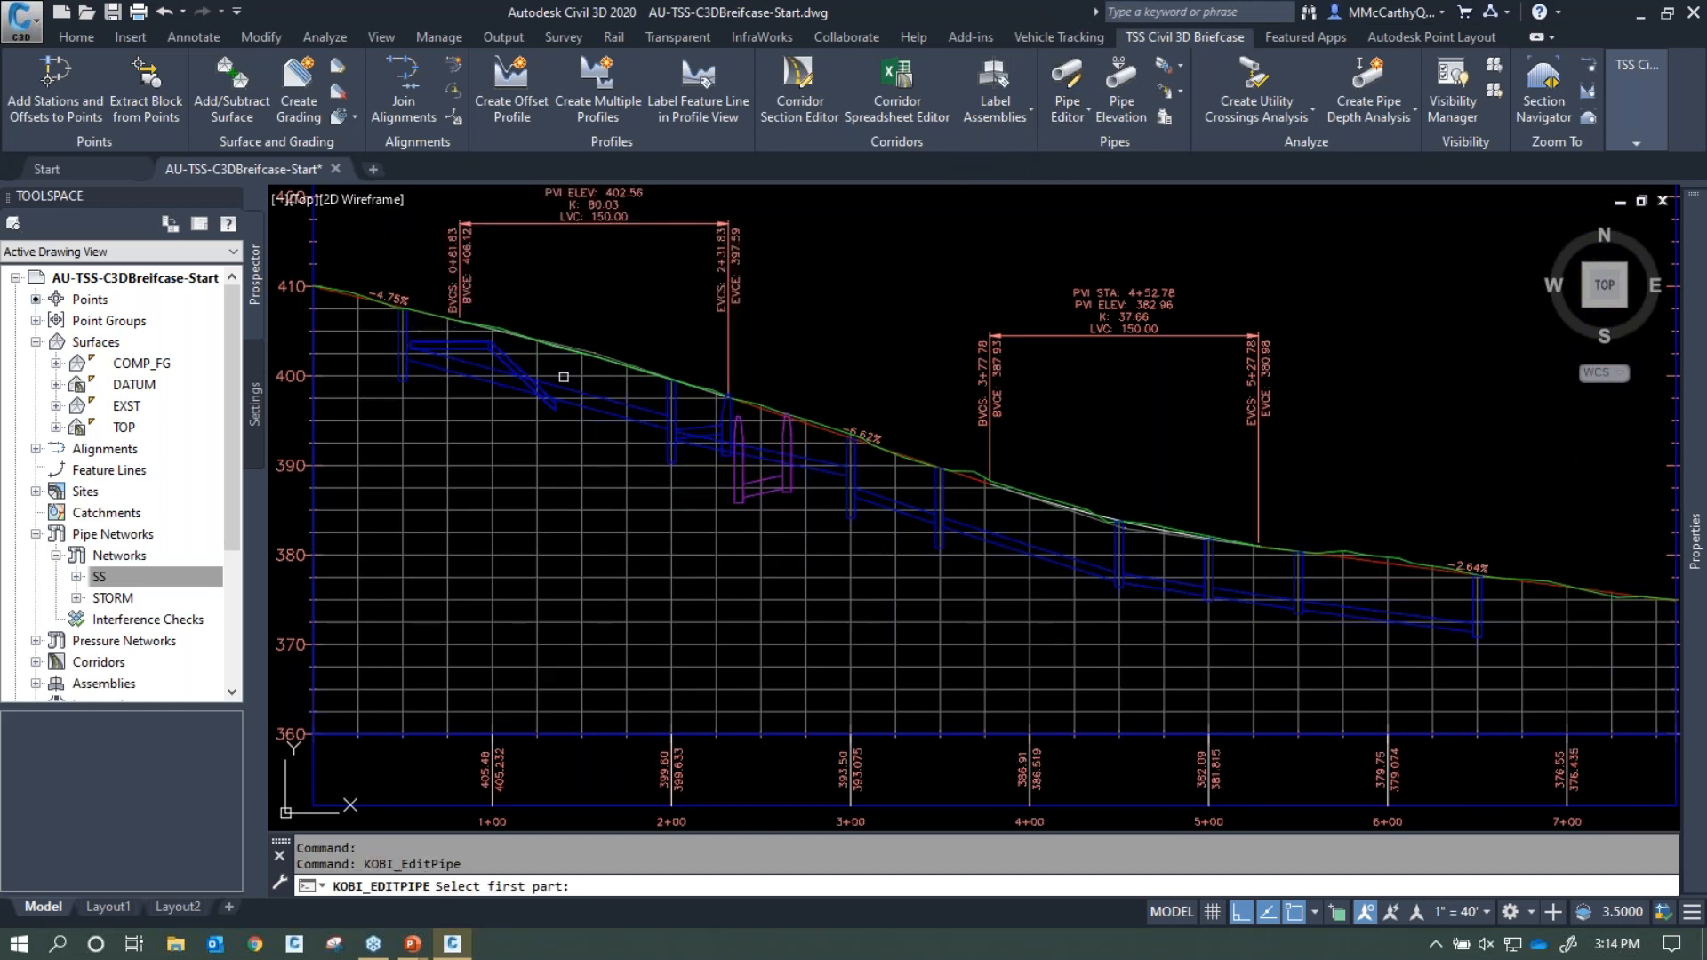
{"action": "left_click", "coordinate": [398, 338]}
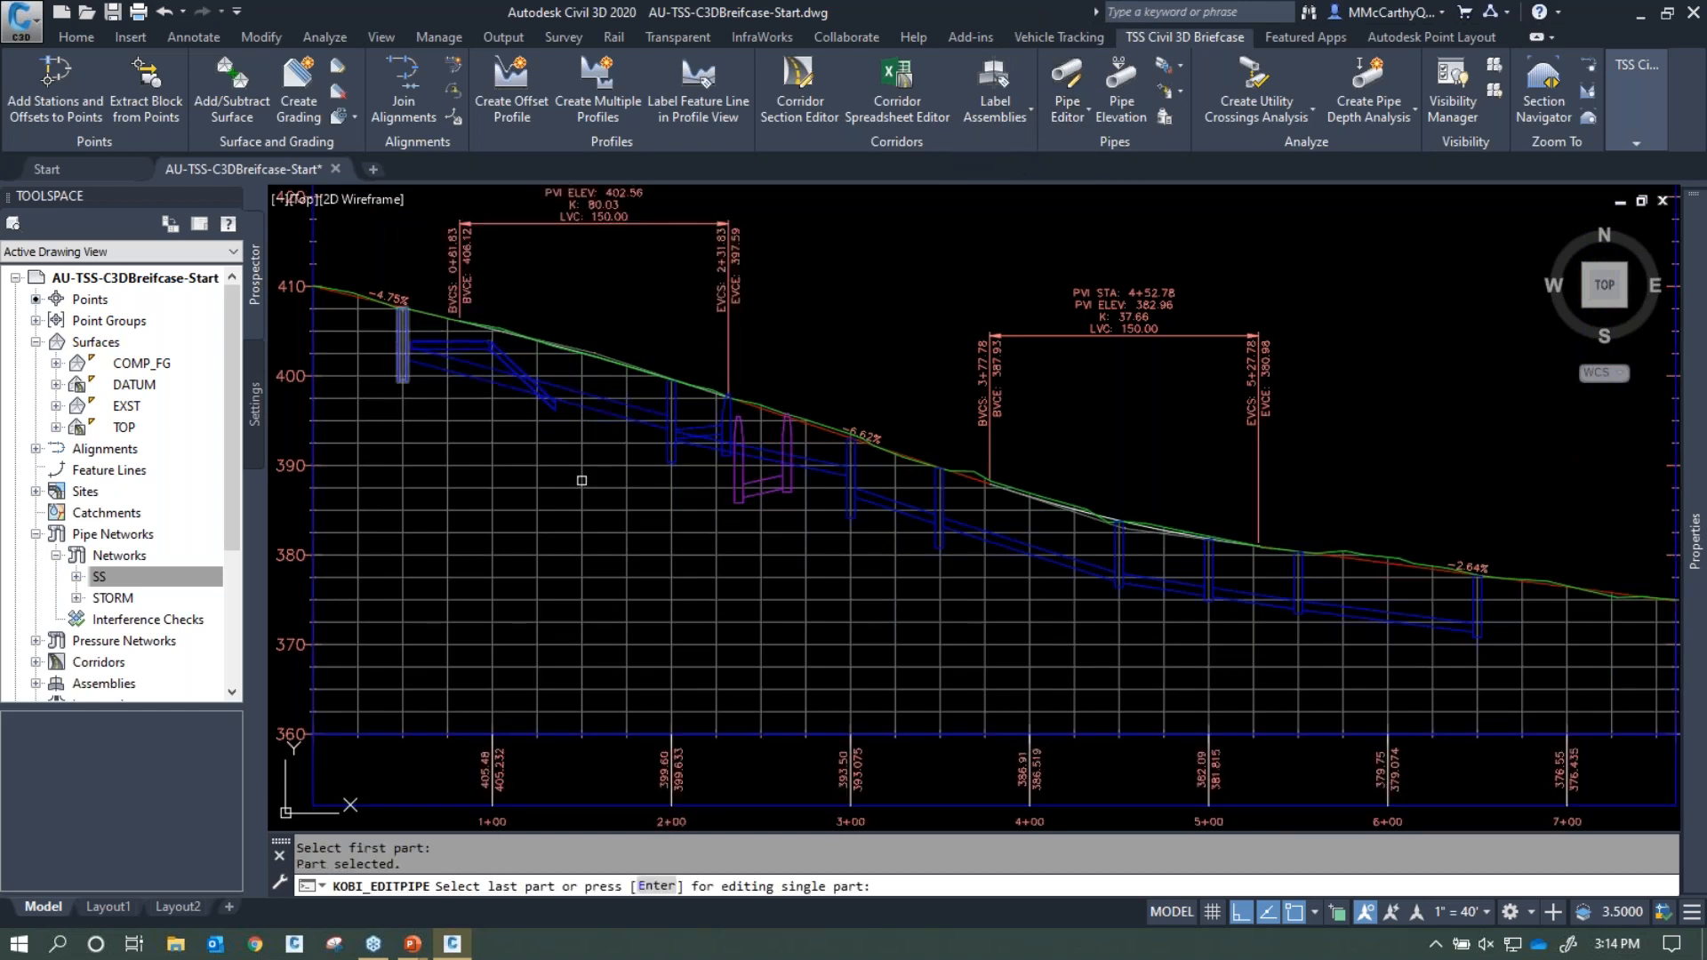
{"action": "left_click", "coordinate": [1474, 587]}
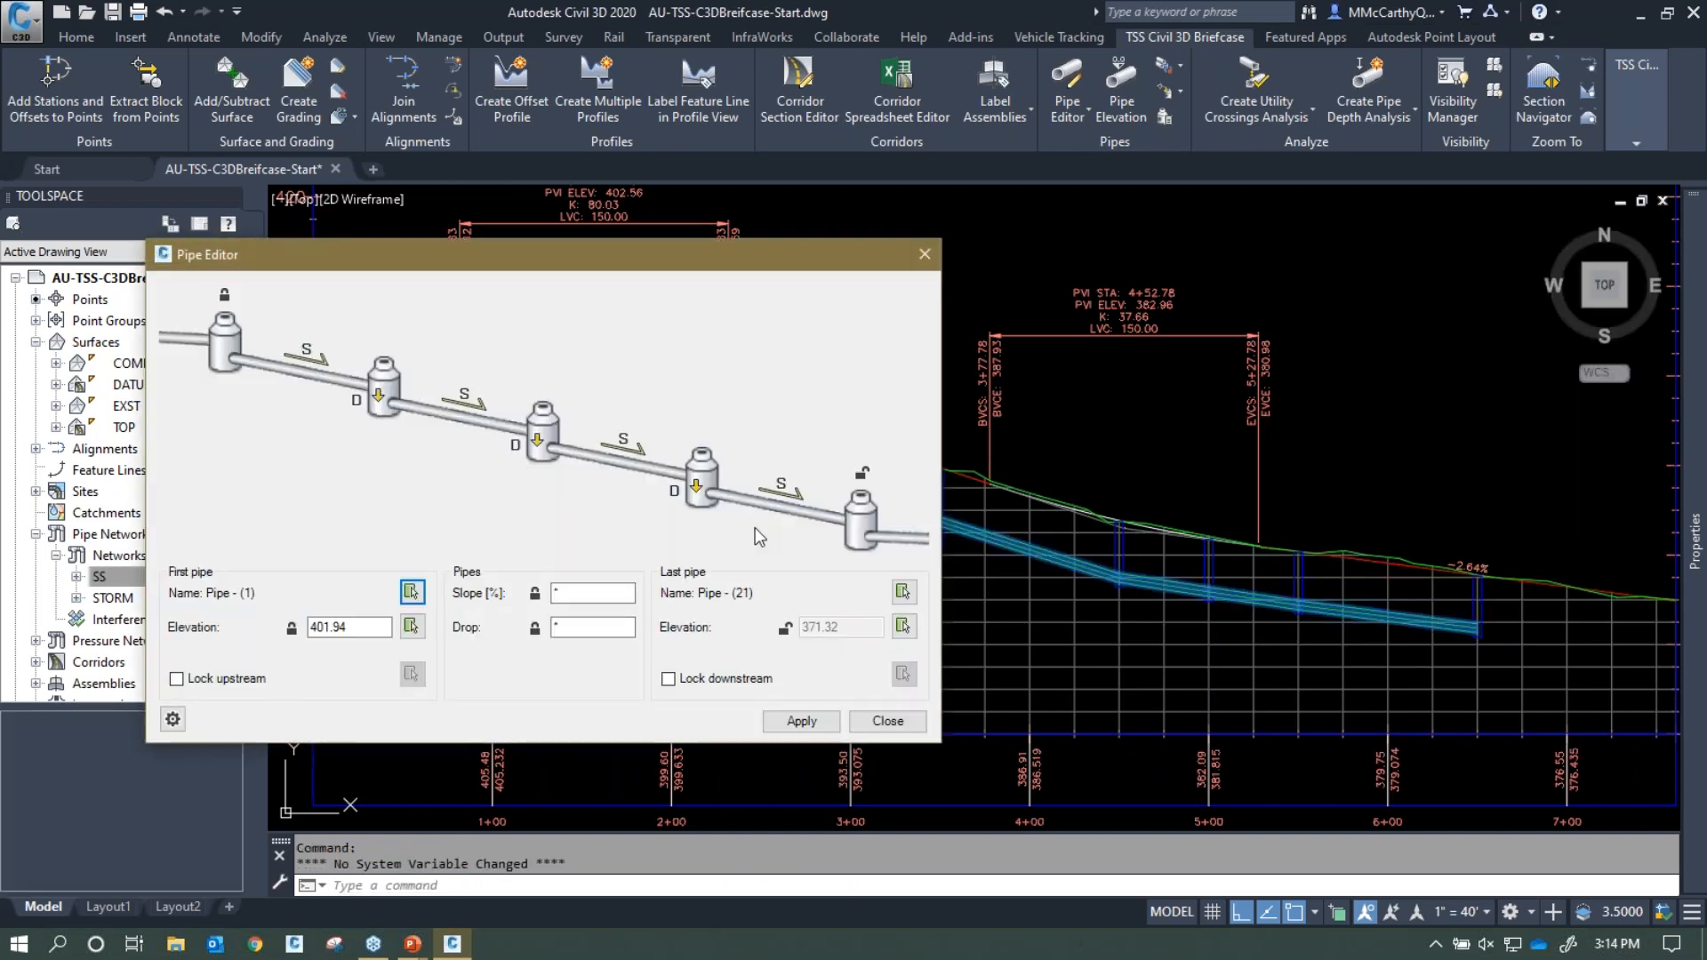
Review the pipe alignment options in the Pipe Editor settings and accept Invert with sump updating on
{"action": "left_click", "coordinate": [177, 679]}
{"action": "left_click_drag", "start_coordinate": [331, 259], "coordinate": [1223, 163]}
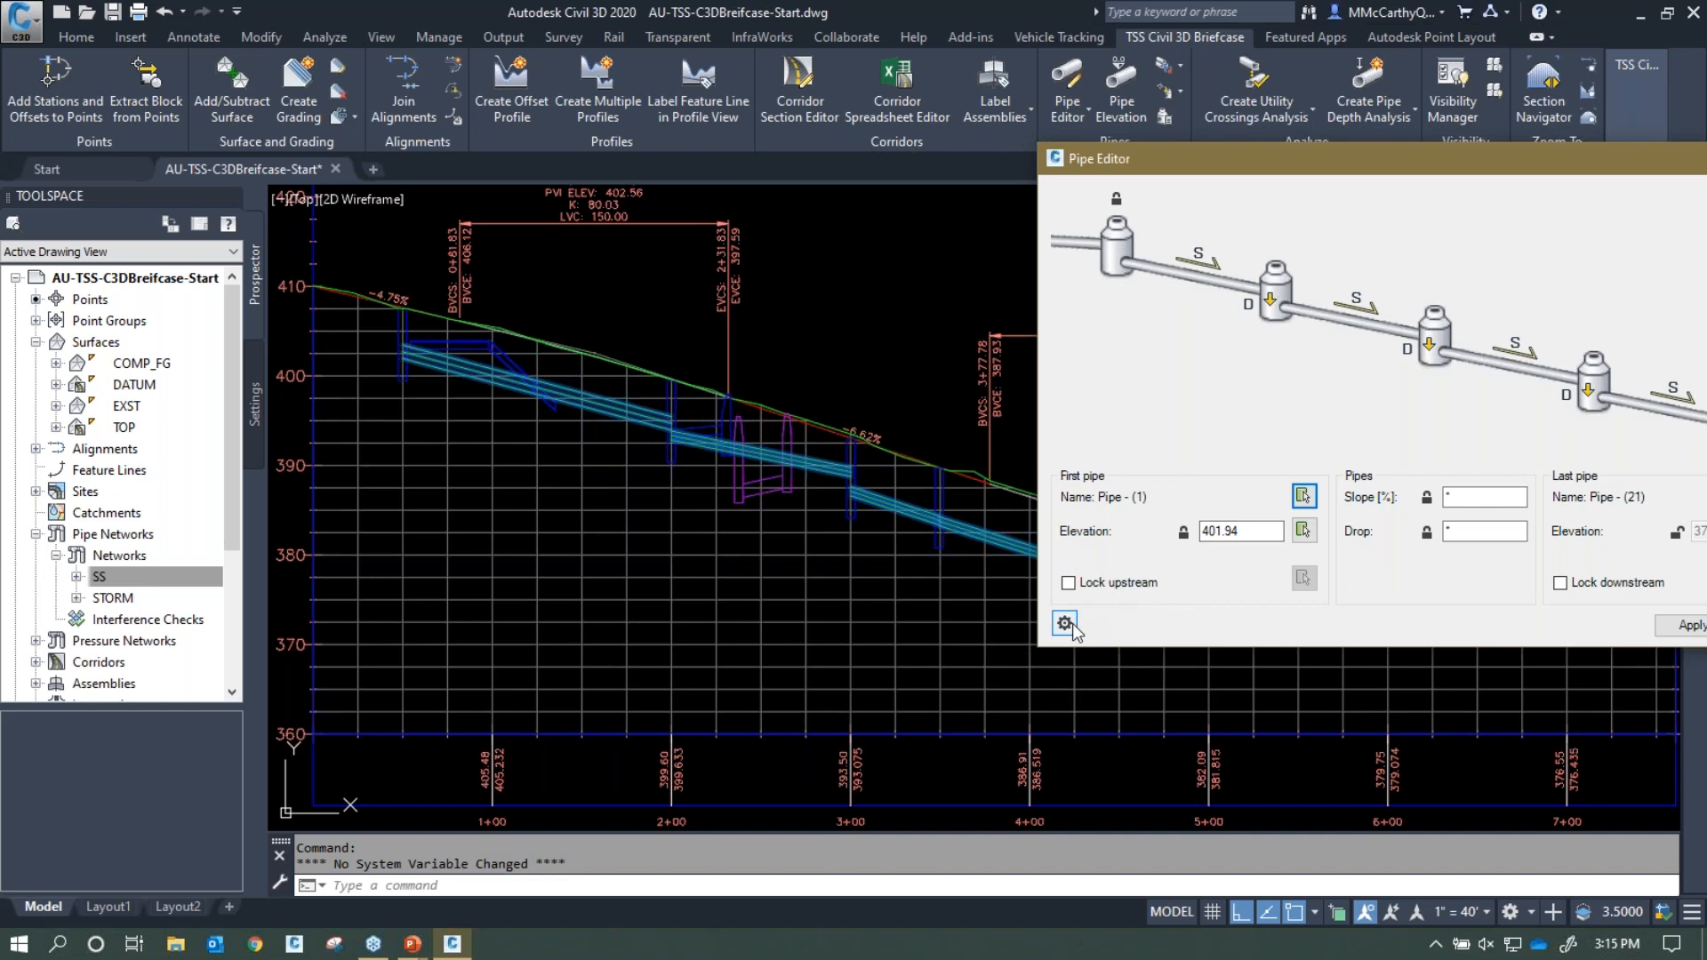
{"action": "left_click_drag", "start_coordinate": [1182, 177], "coordinate": [240, 294]}
{"action": "left_click", "coordinate": [122, 740]}
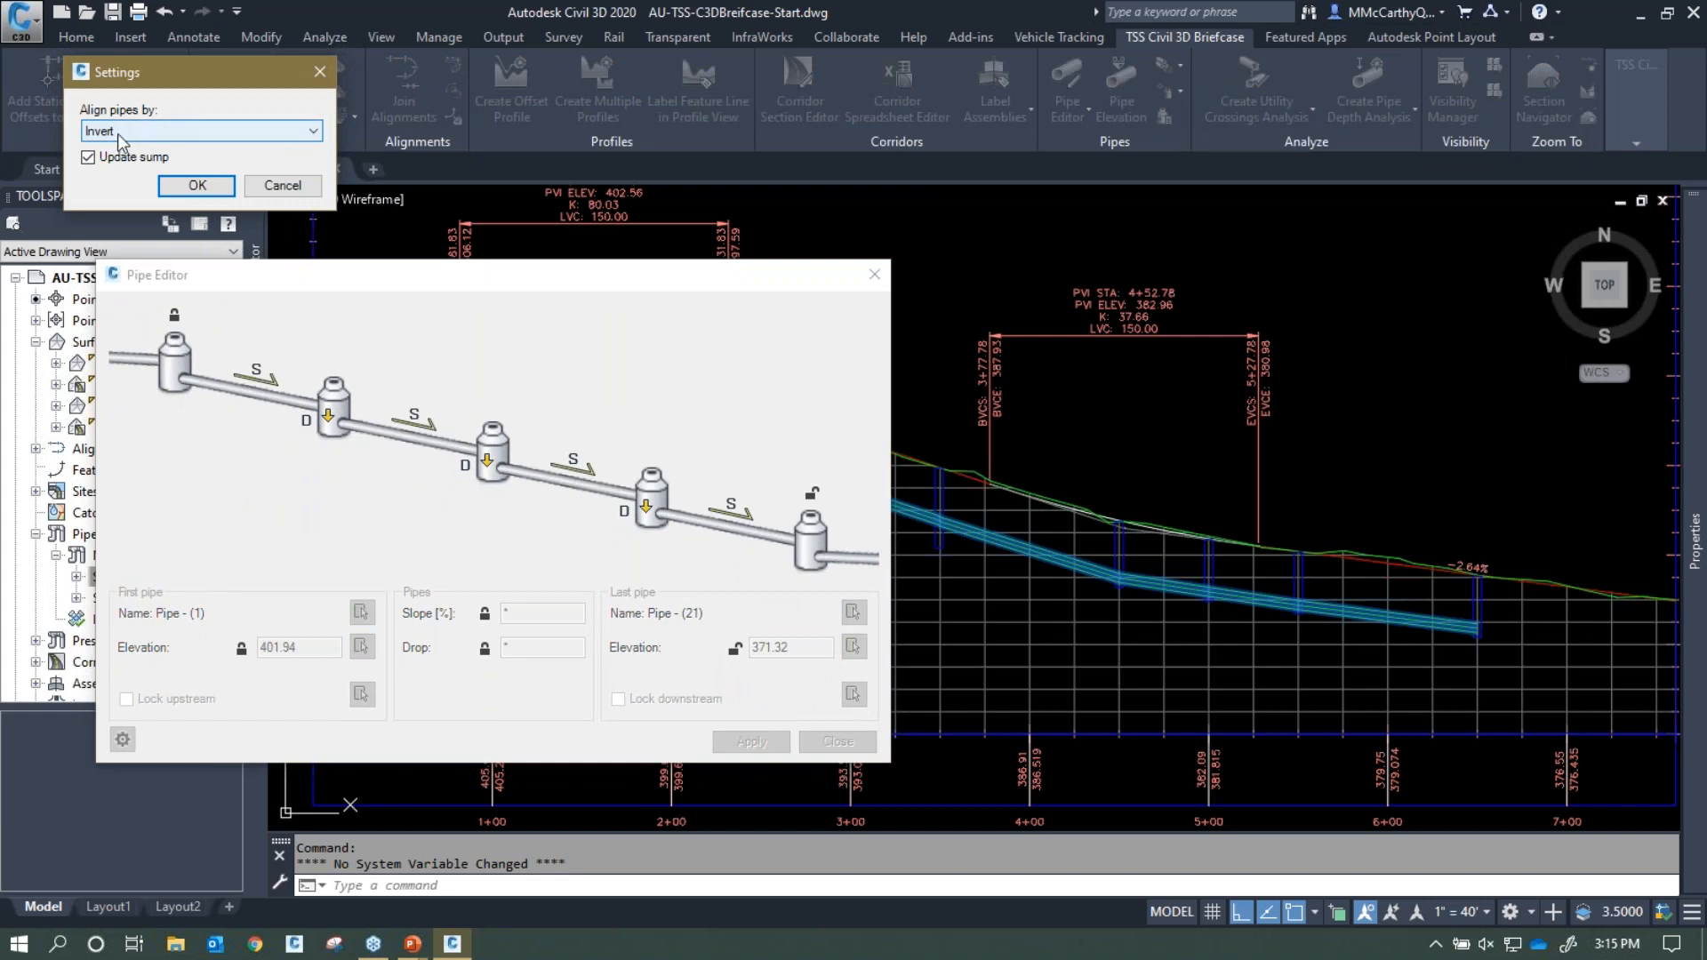
{"action": "left_click", "coordinate": [119, 142]}
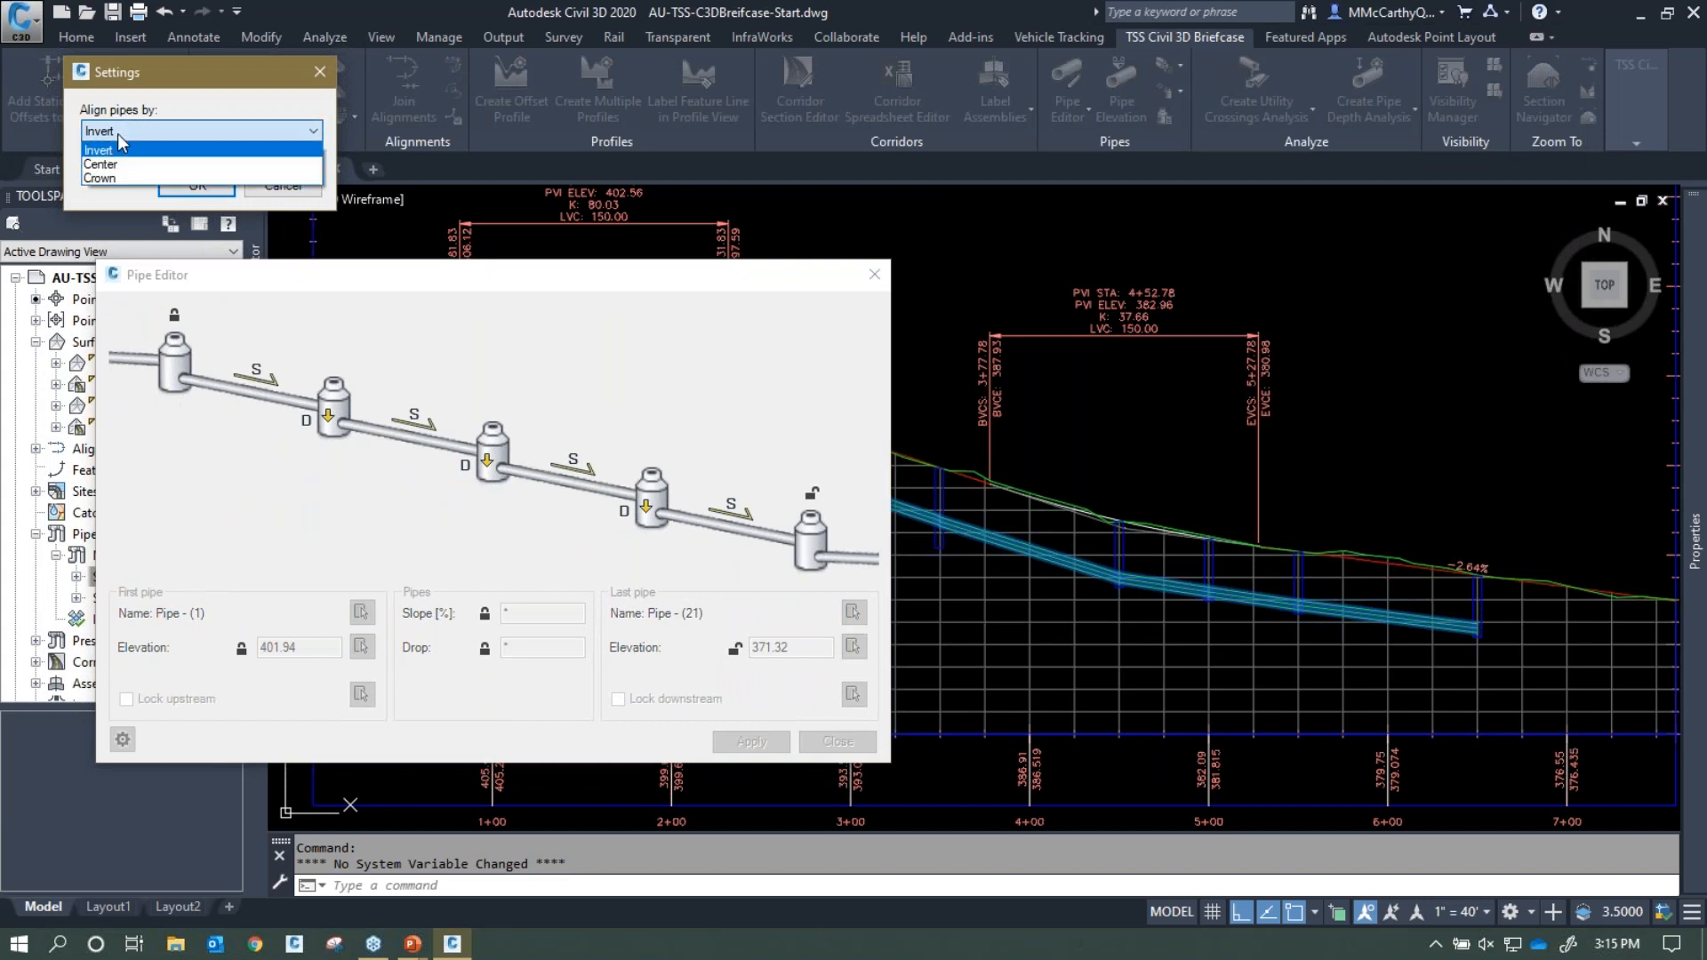
{"action": "left_click", "coordinate": [119, 140]}
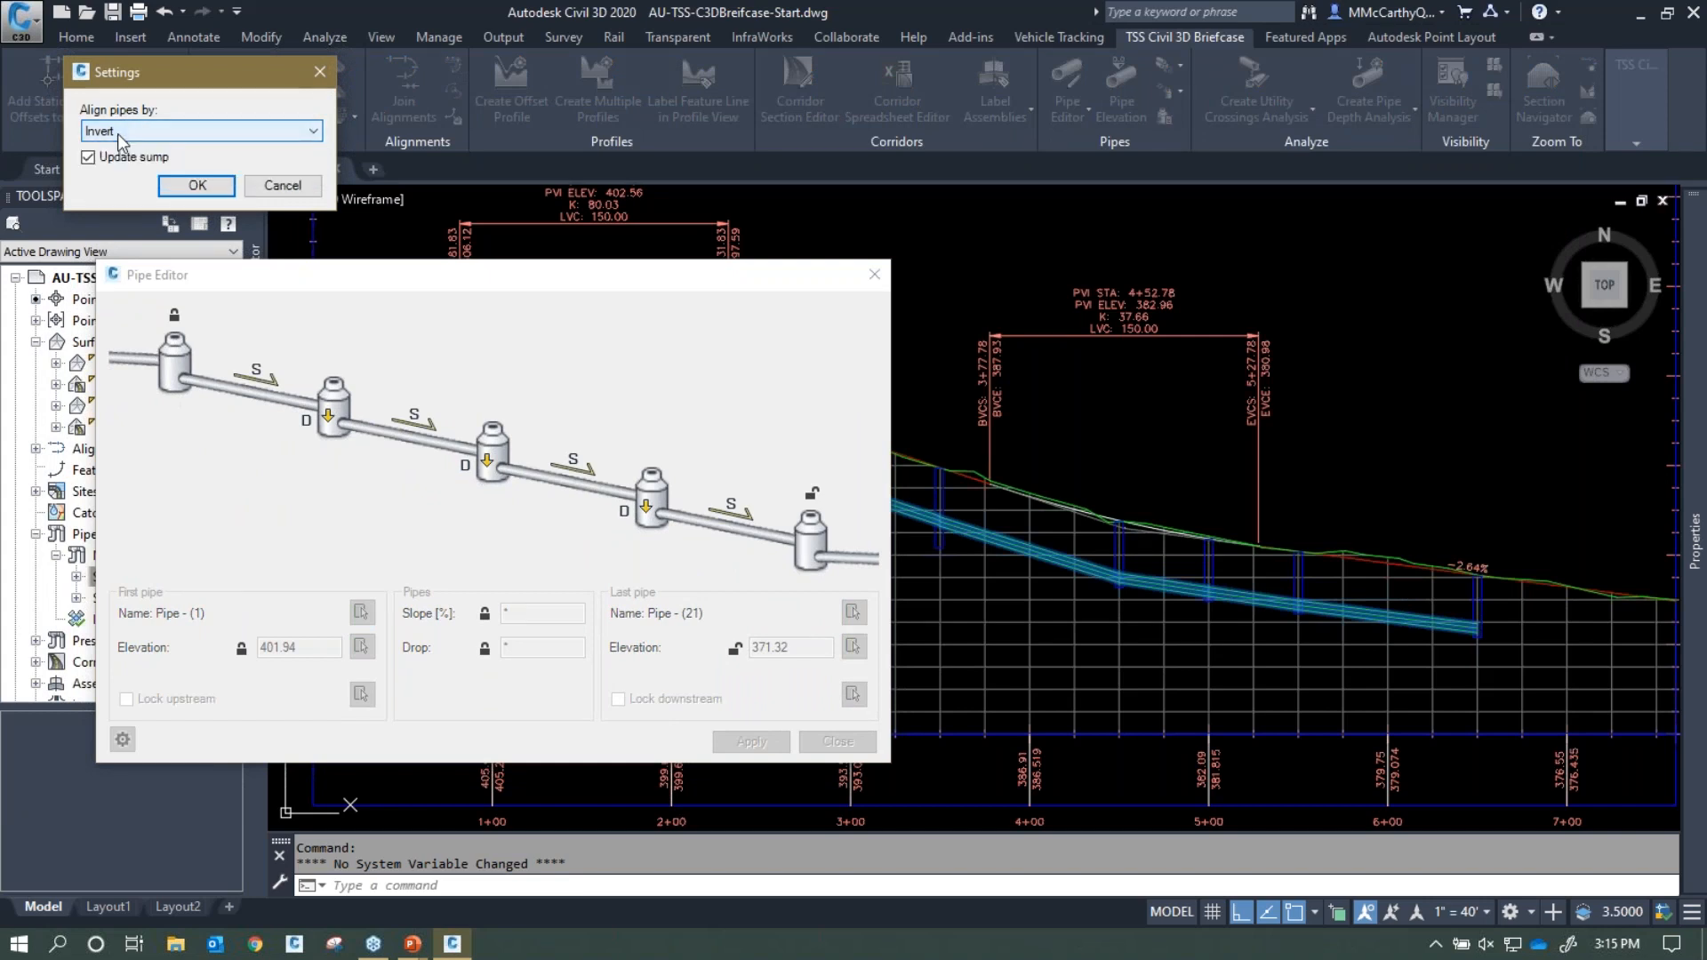
{"action": "left_click", "coordinate": [204, 187]}
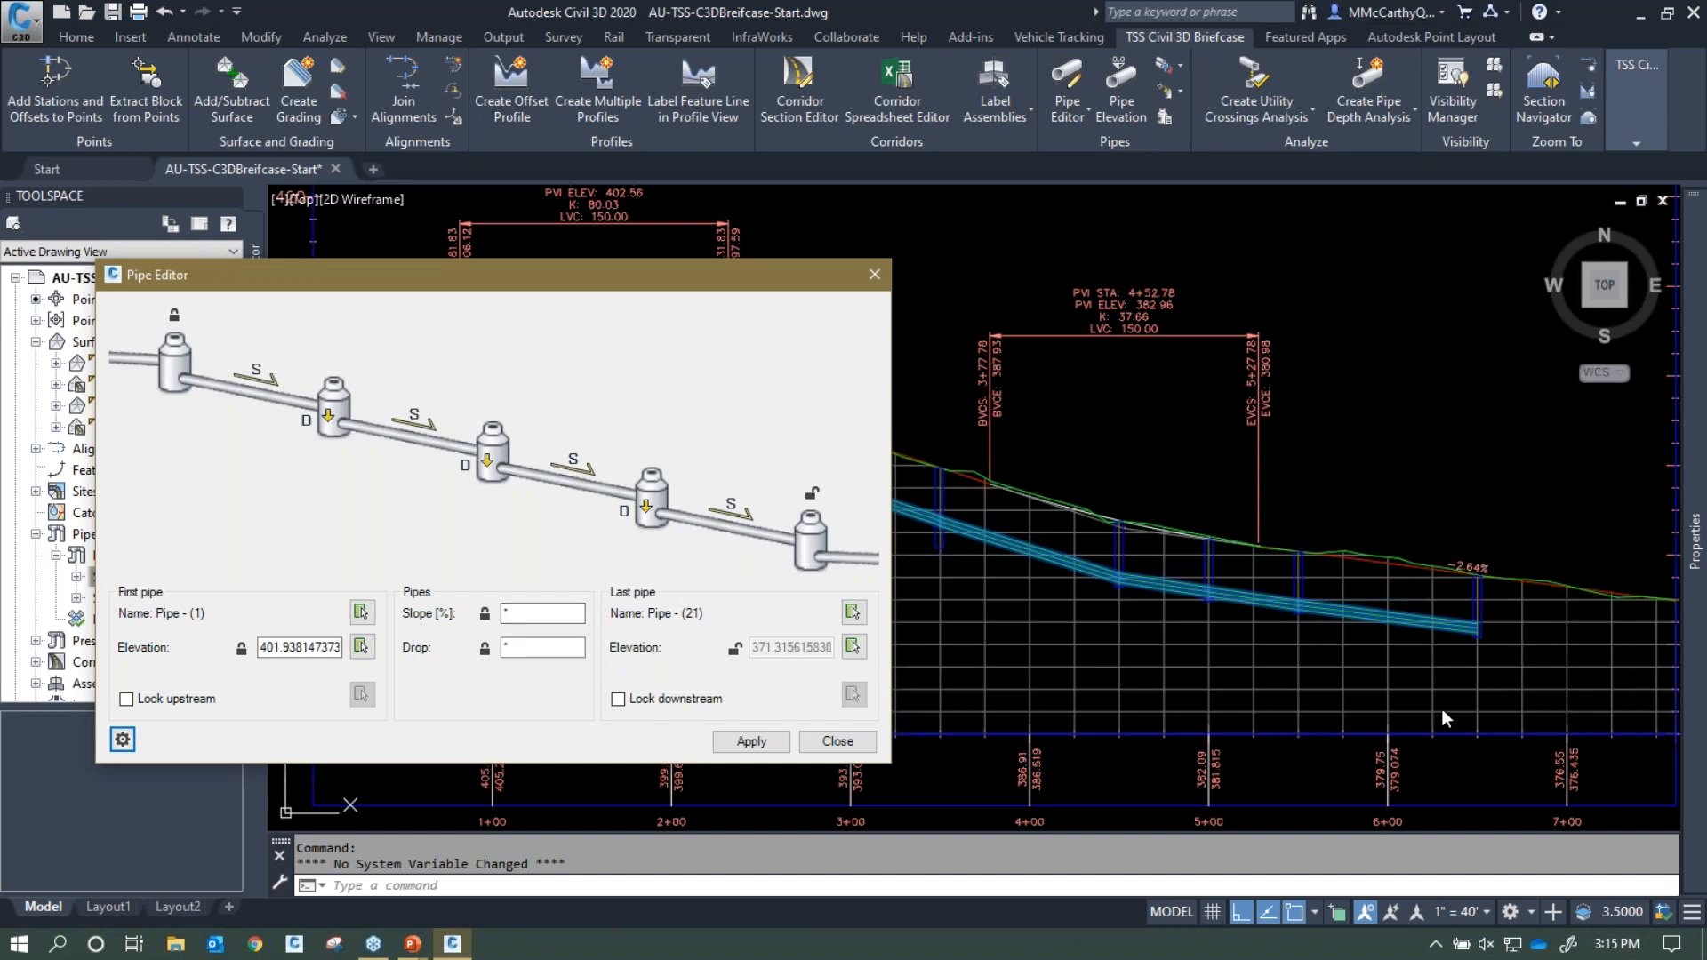
Set the storm main pipes' slope to 5% and the drop at structures to 0.10 in the Pipe Editor
{"action": "left_click", "coordinate": [531, 612]}
{"action": "type", "text": "5"}
{"action": "key", "text": "Tab"}
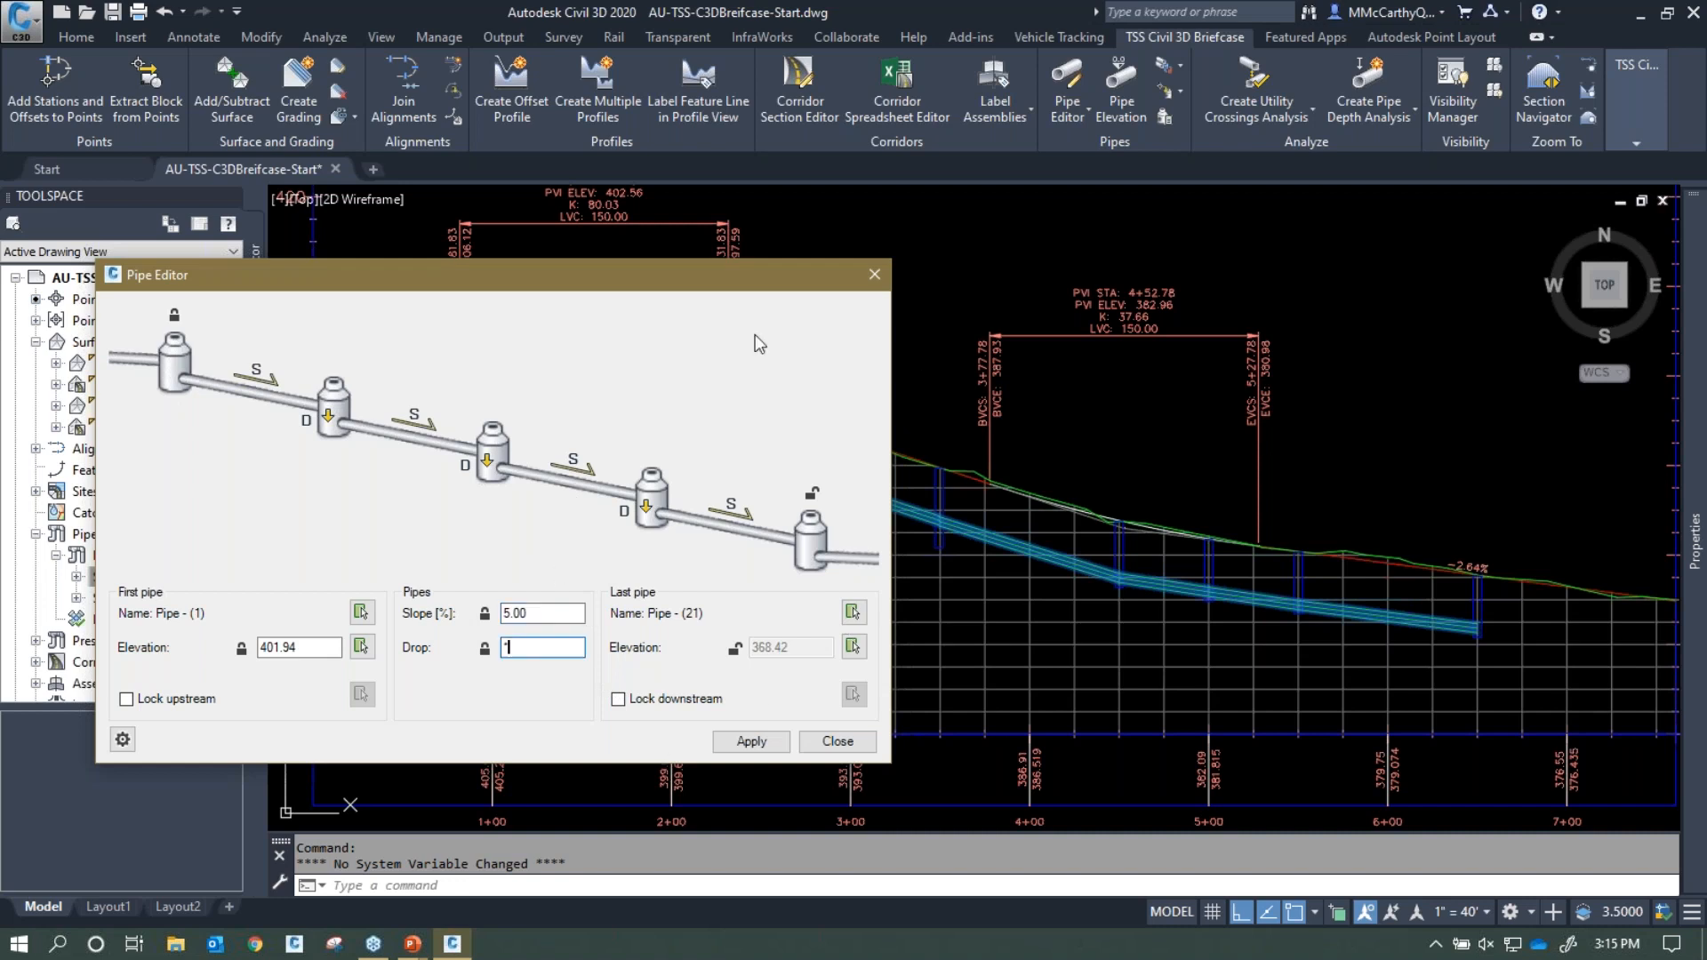
{"action": "left_click_drag", "start_coordinate": [687, 284], "coordinate": [801, 210]}
{"action": "type", "text": "."}
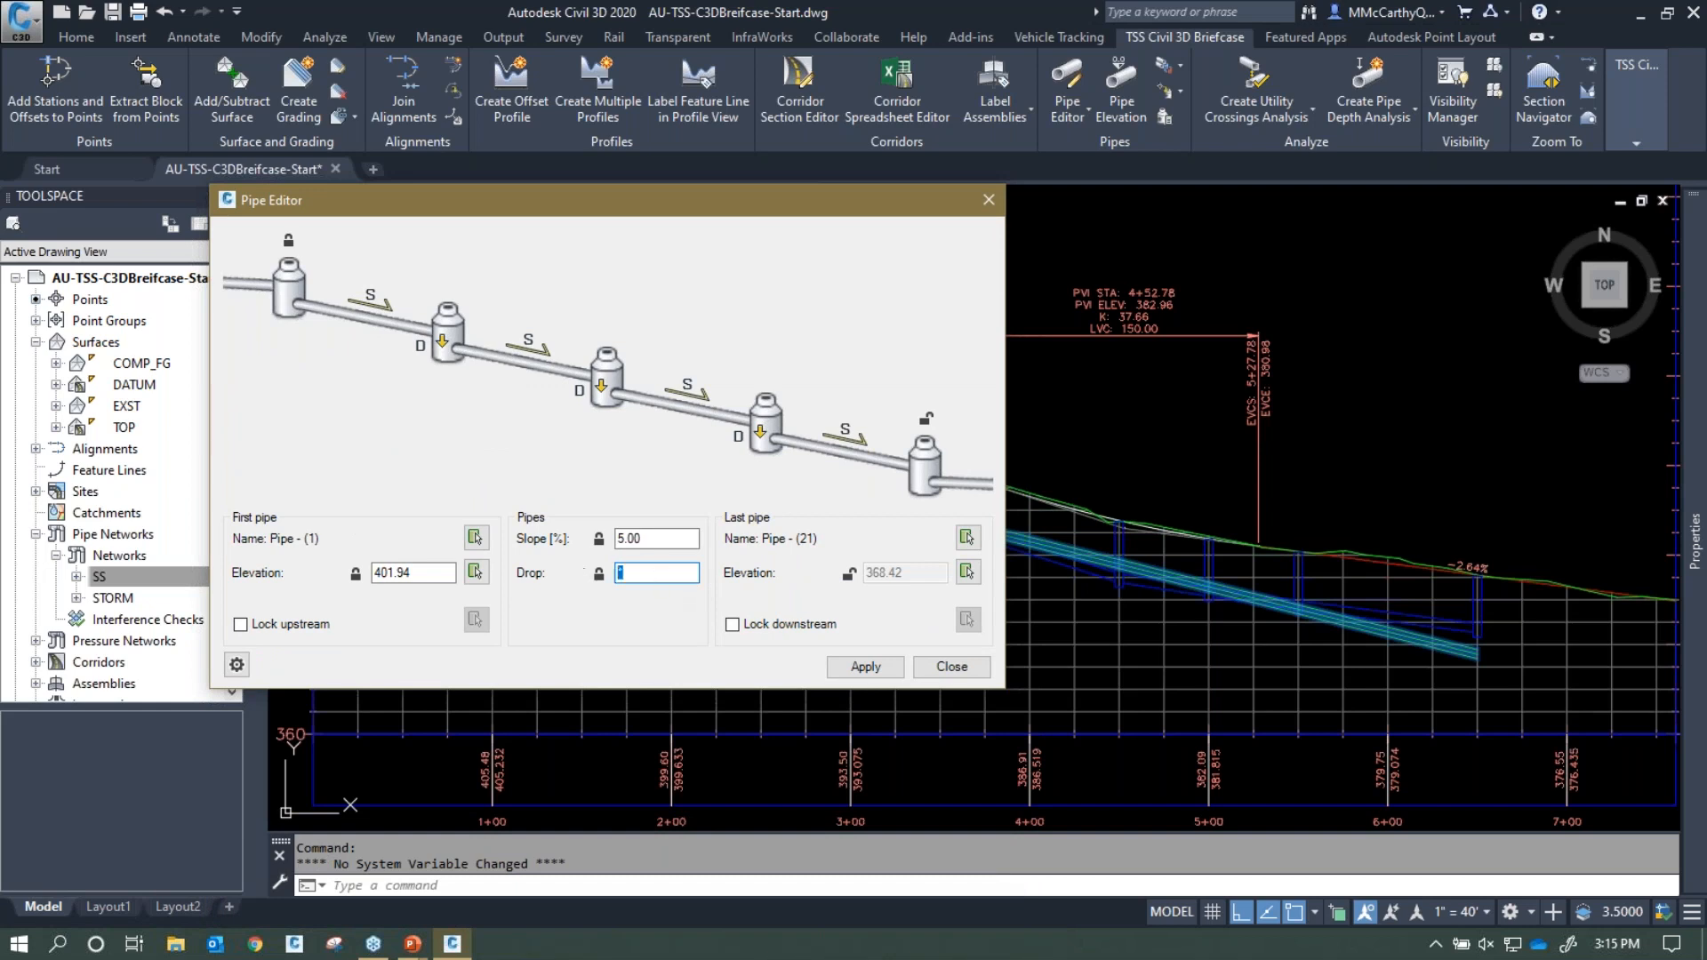
{"action": "type", "text": "1"}
Set the storm main pipes' slope to 6%, apply the slope and drop to the run and close the Pipe Editor
{"action": "key", "text": "shift+Tab"}
{"action": "left_click_drag", "start_coordinate": [711, 203], "coordinate": [770, 210]}
{"action": "type", "text": "6"}
{"action": "key", "text": "Tab"}
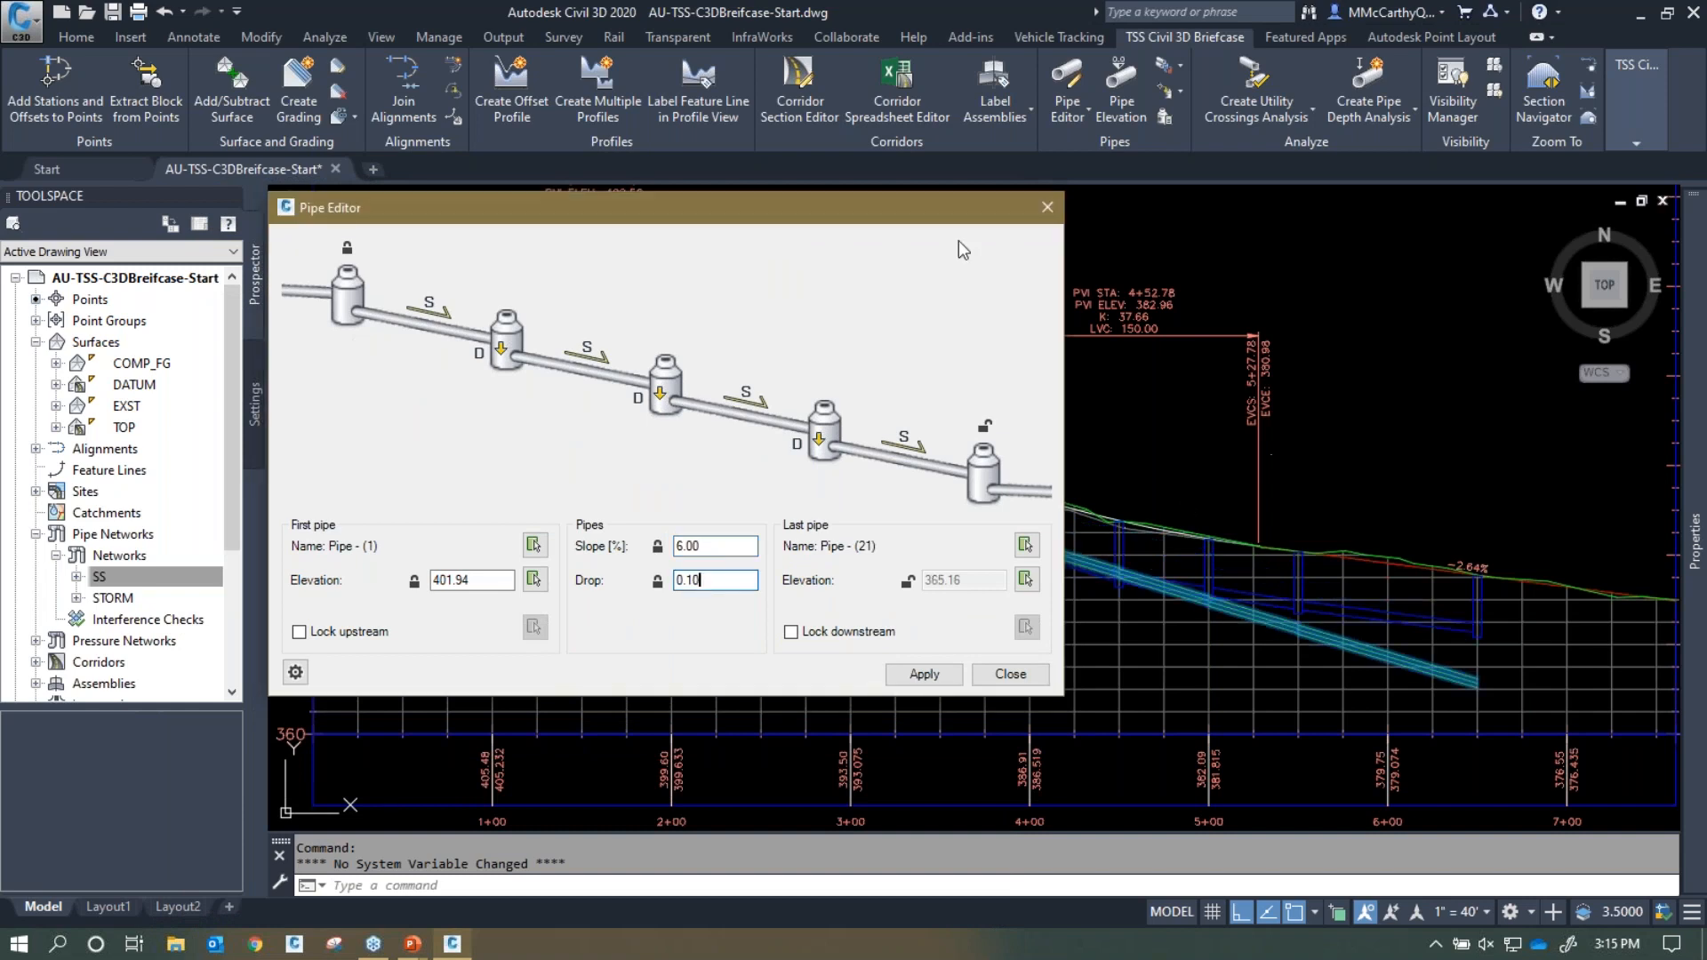
{"action": "left_click_drag", "start_coordinate": [822, 206], "coordinate": [751, 205]}
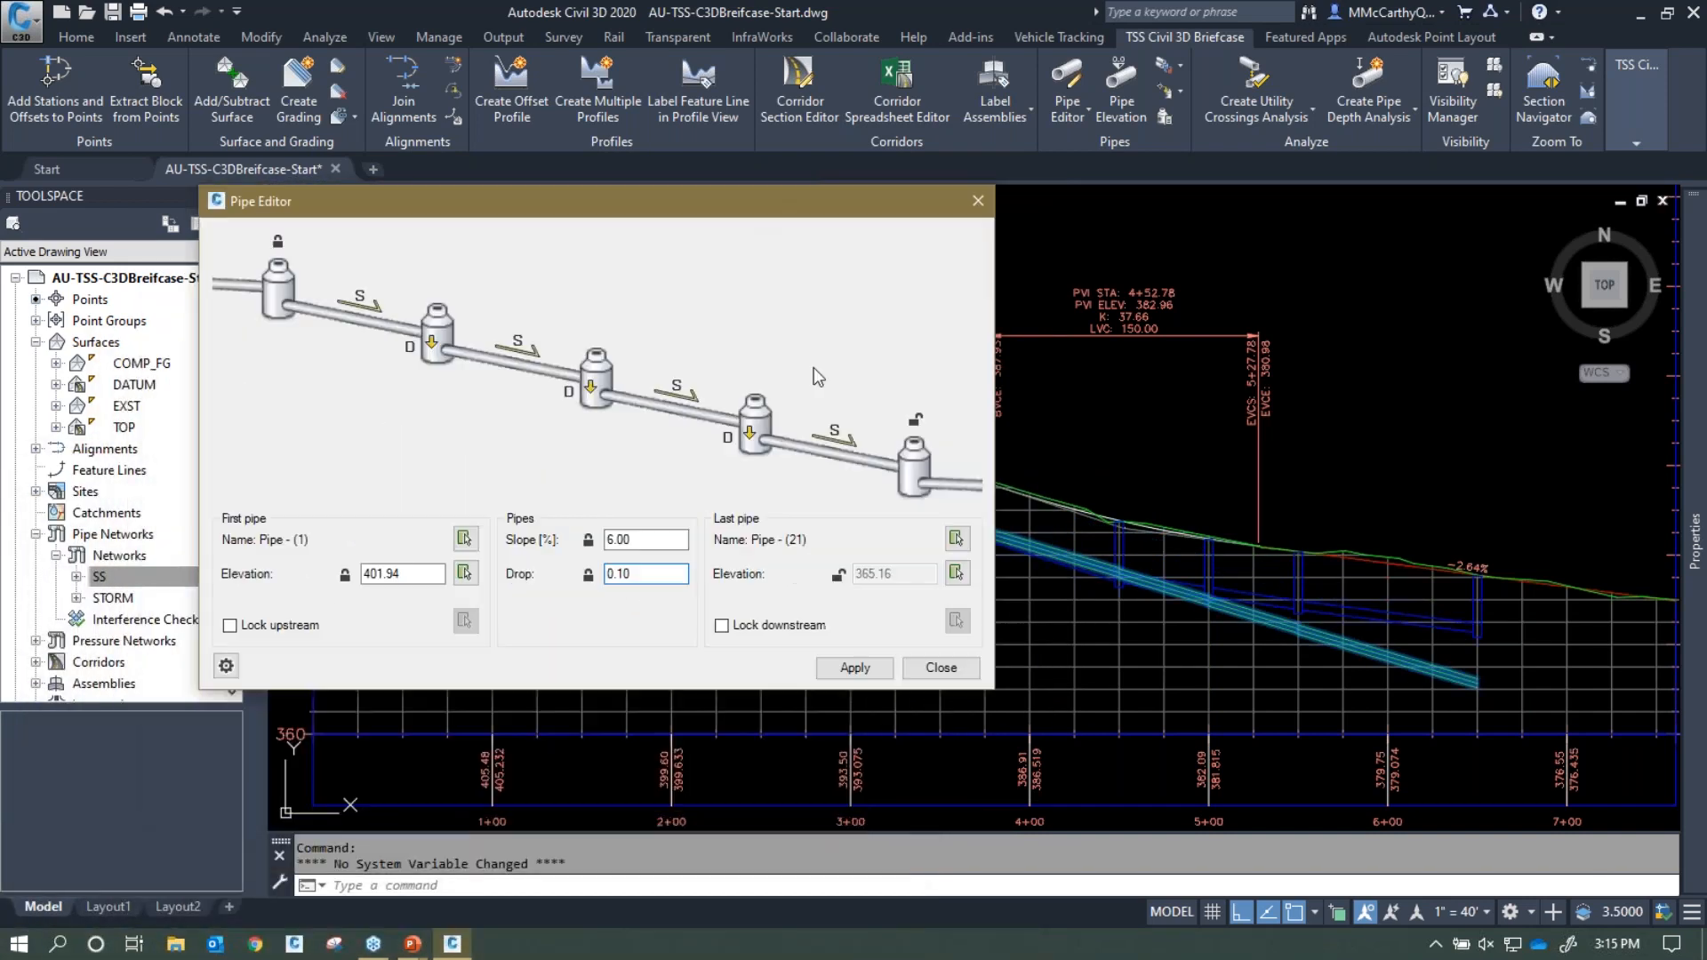
{"action": "left_click", "coordinate": [859, 671]}
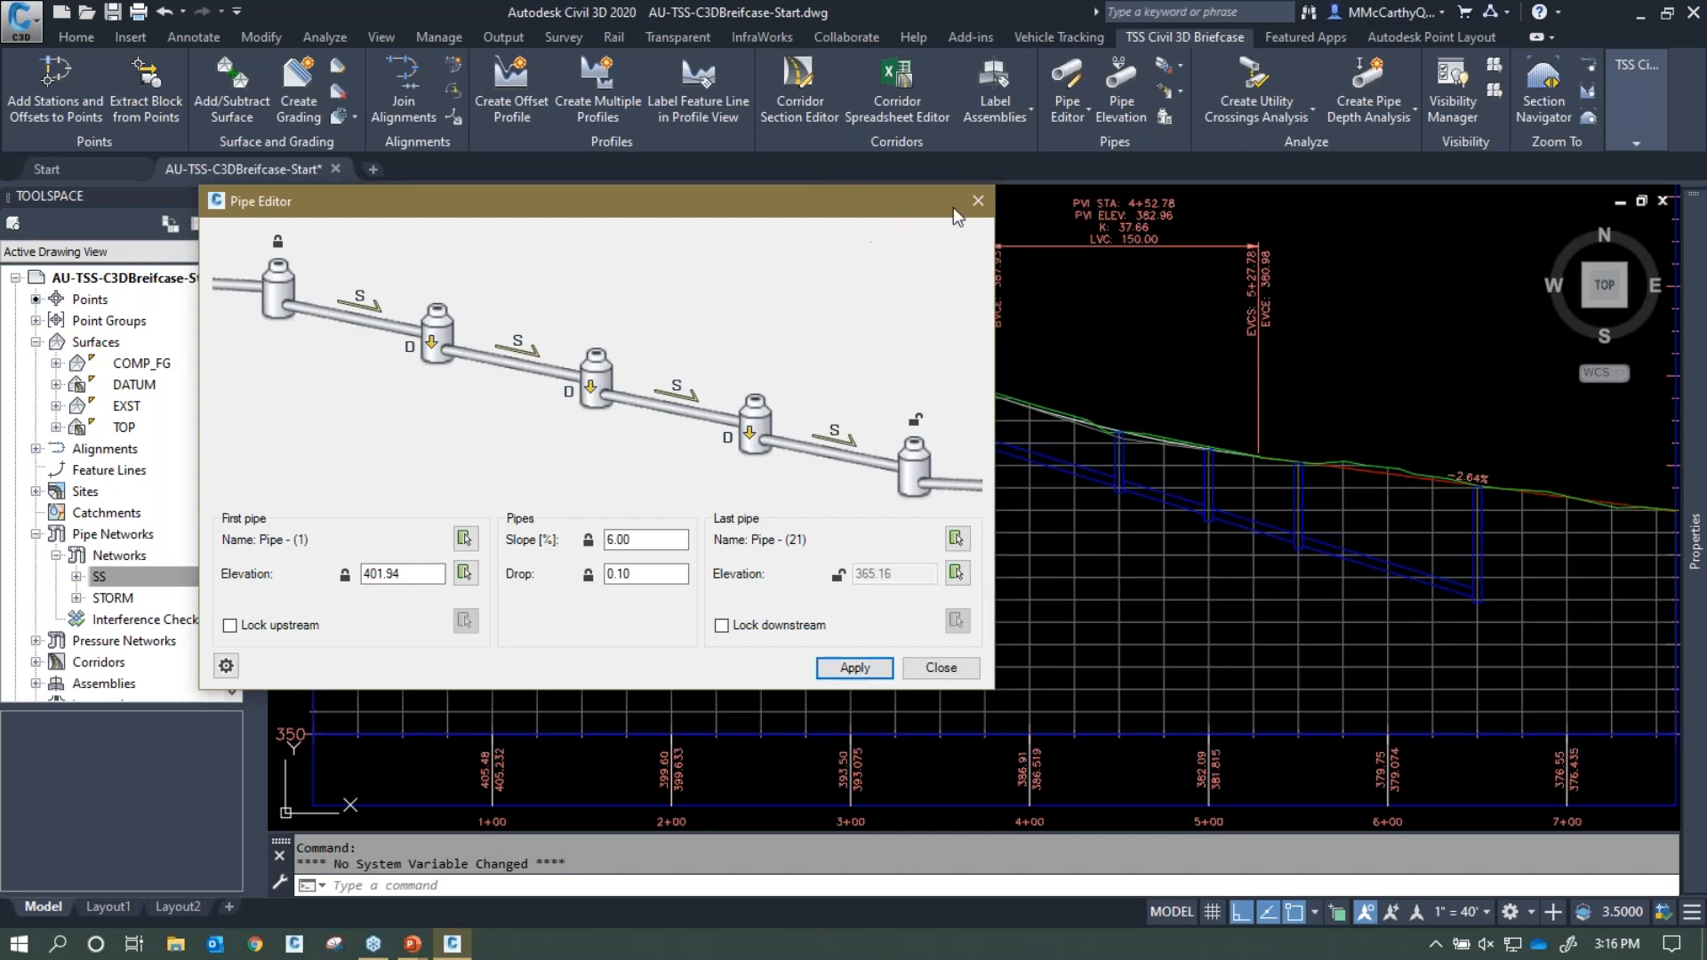
{"action": "left_click", "coordinate": [978, 201]}
{"action": "mouse_move", "coordinate": [1446, 586]}
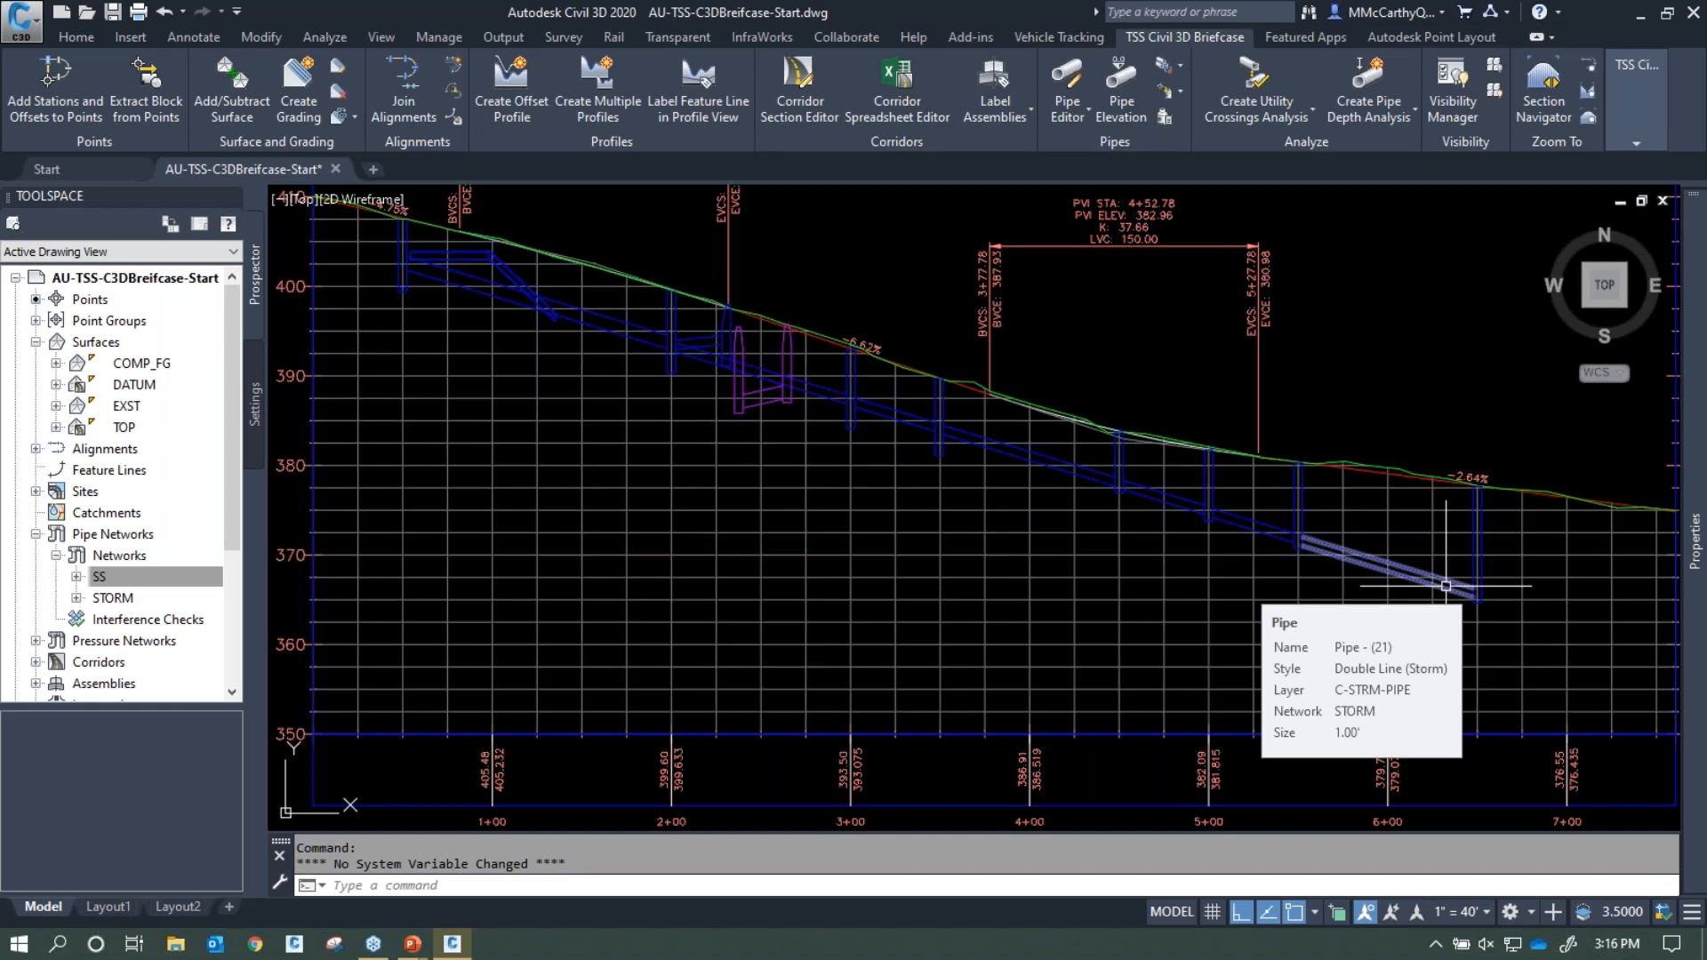
Open structure MH-3 from the profile in the Structure Editor and change its part size to Null Structure
{"action": "left_click", "coordinate": [1069, 118]}
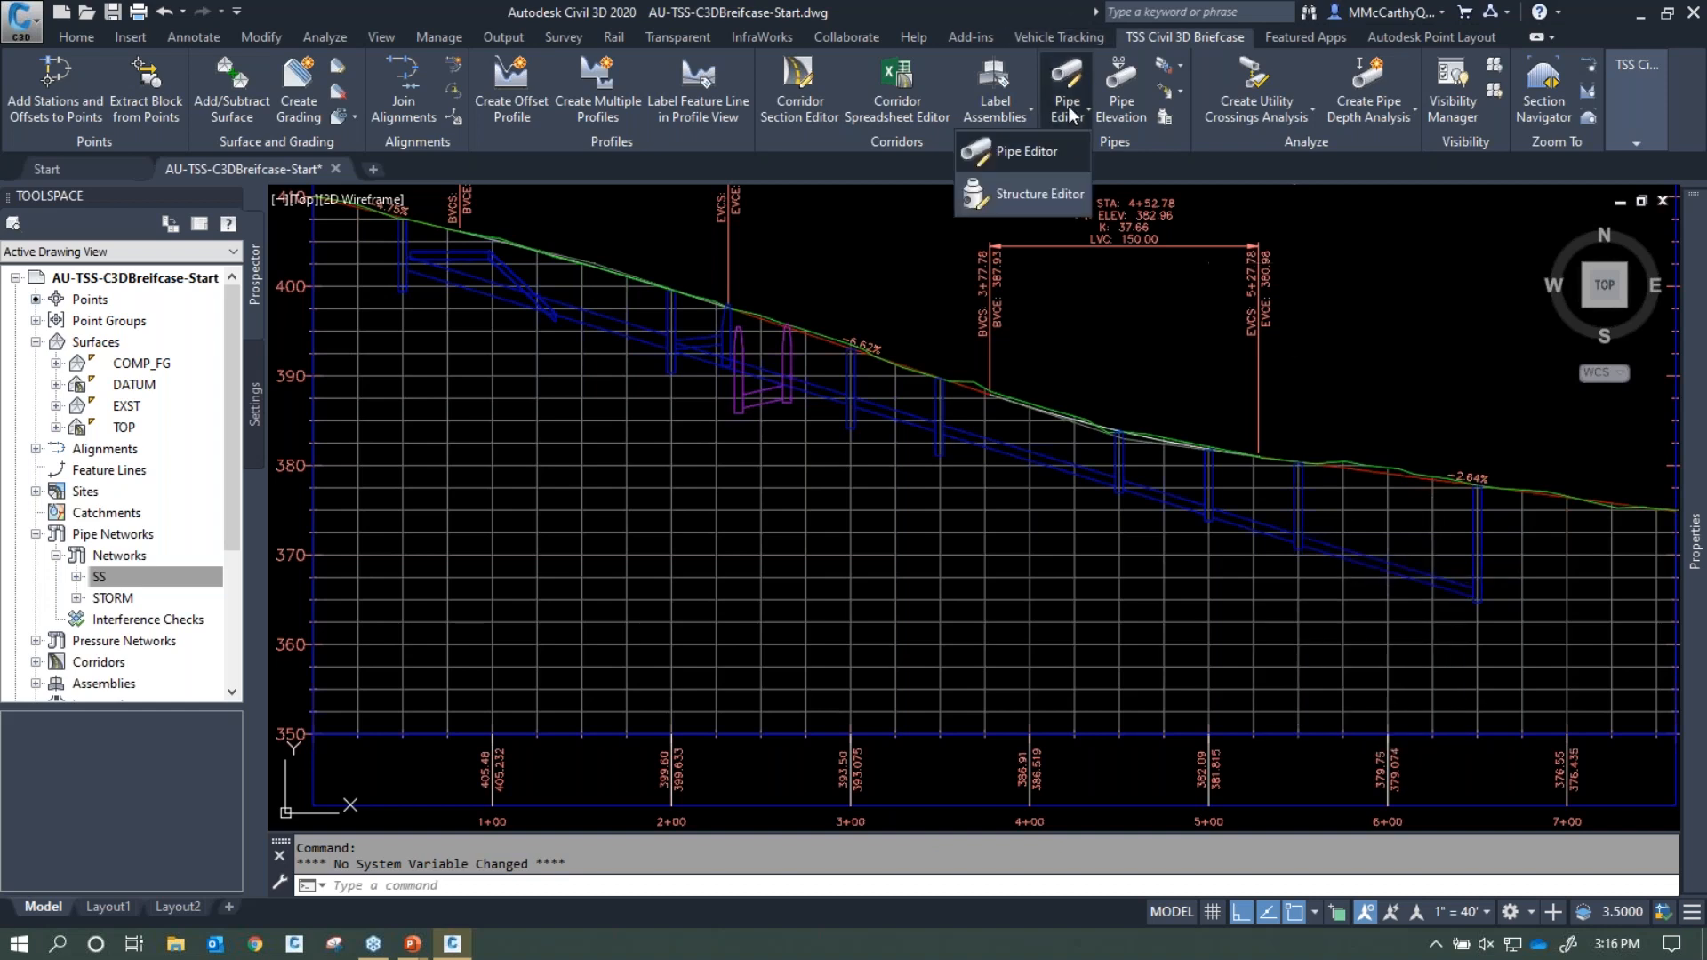
{"action": "left_click", "coordinate": [1038, 199]}
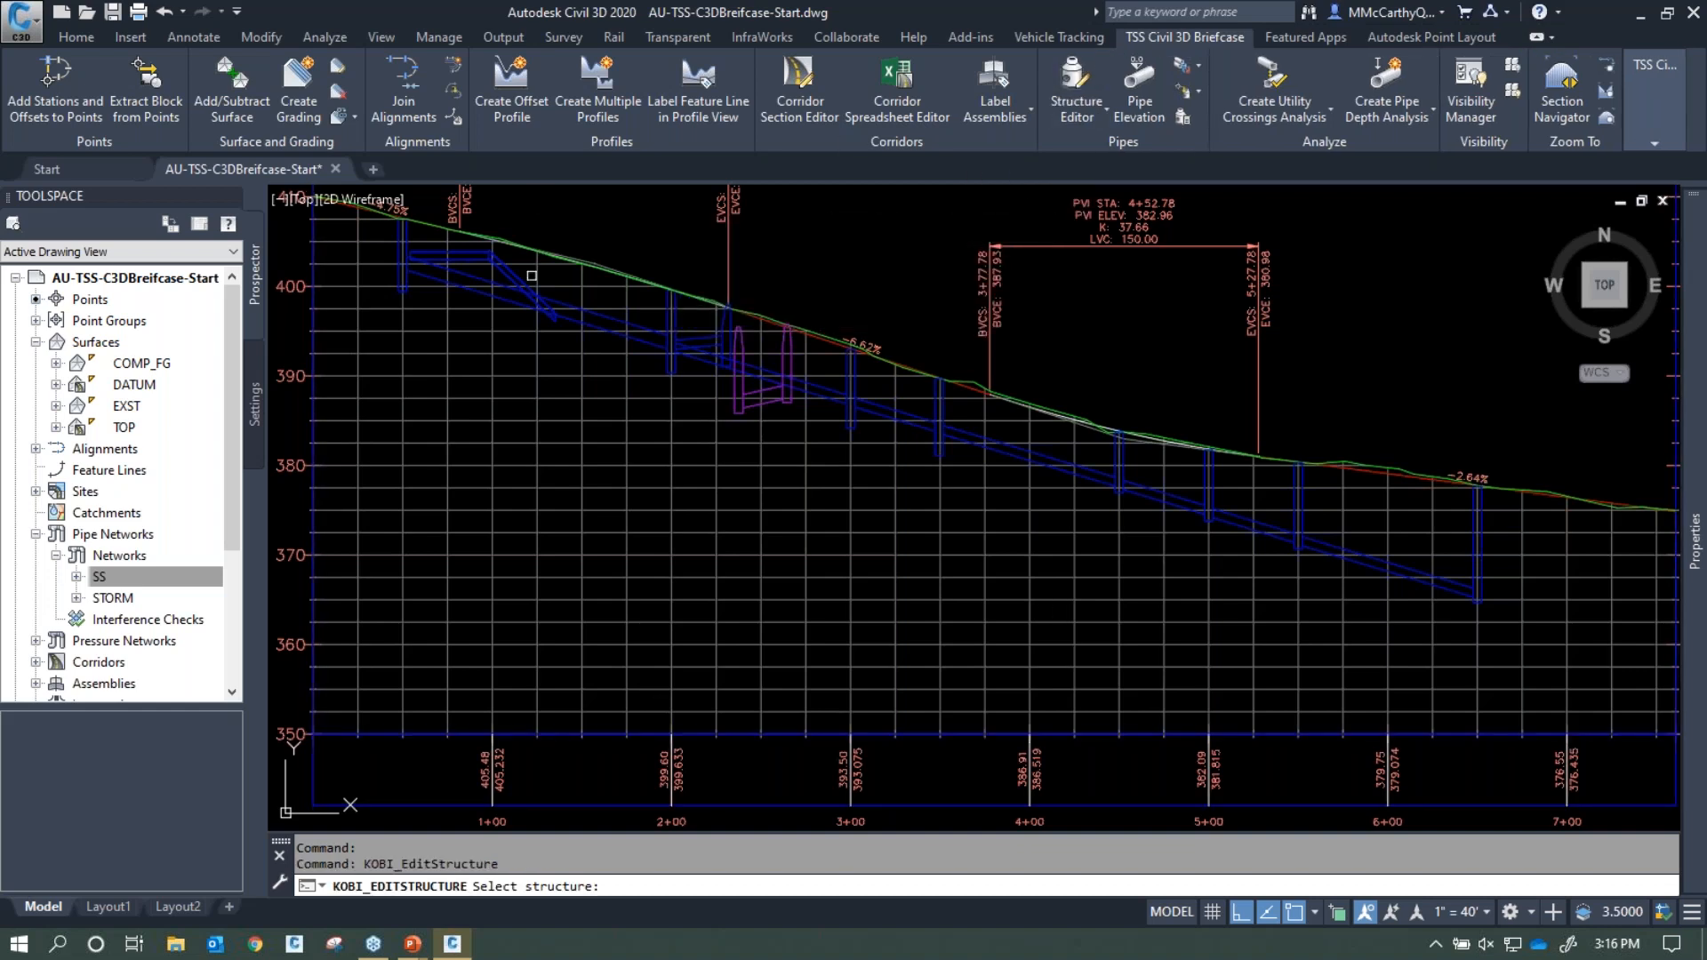
{"action": "left_click", "coordinate": [849, 380]}
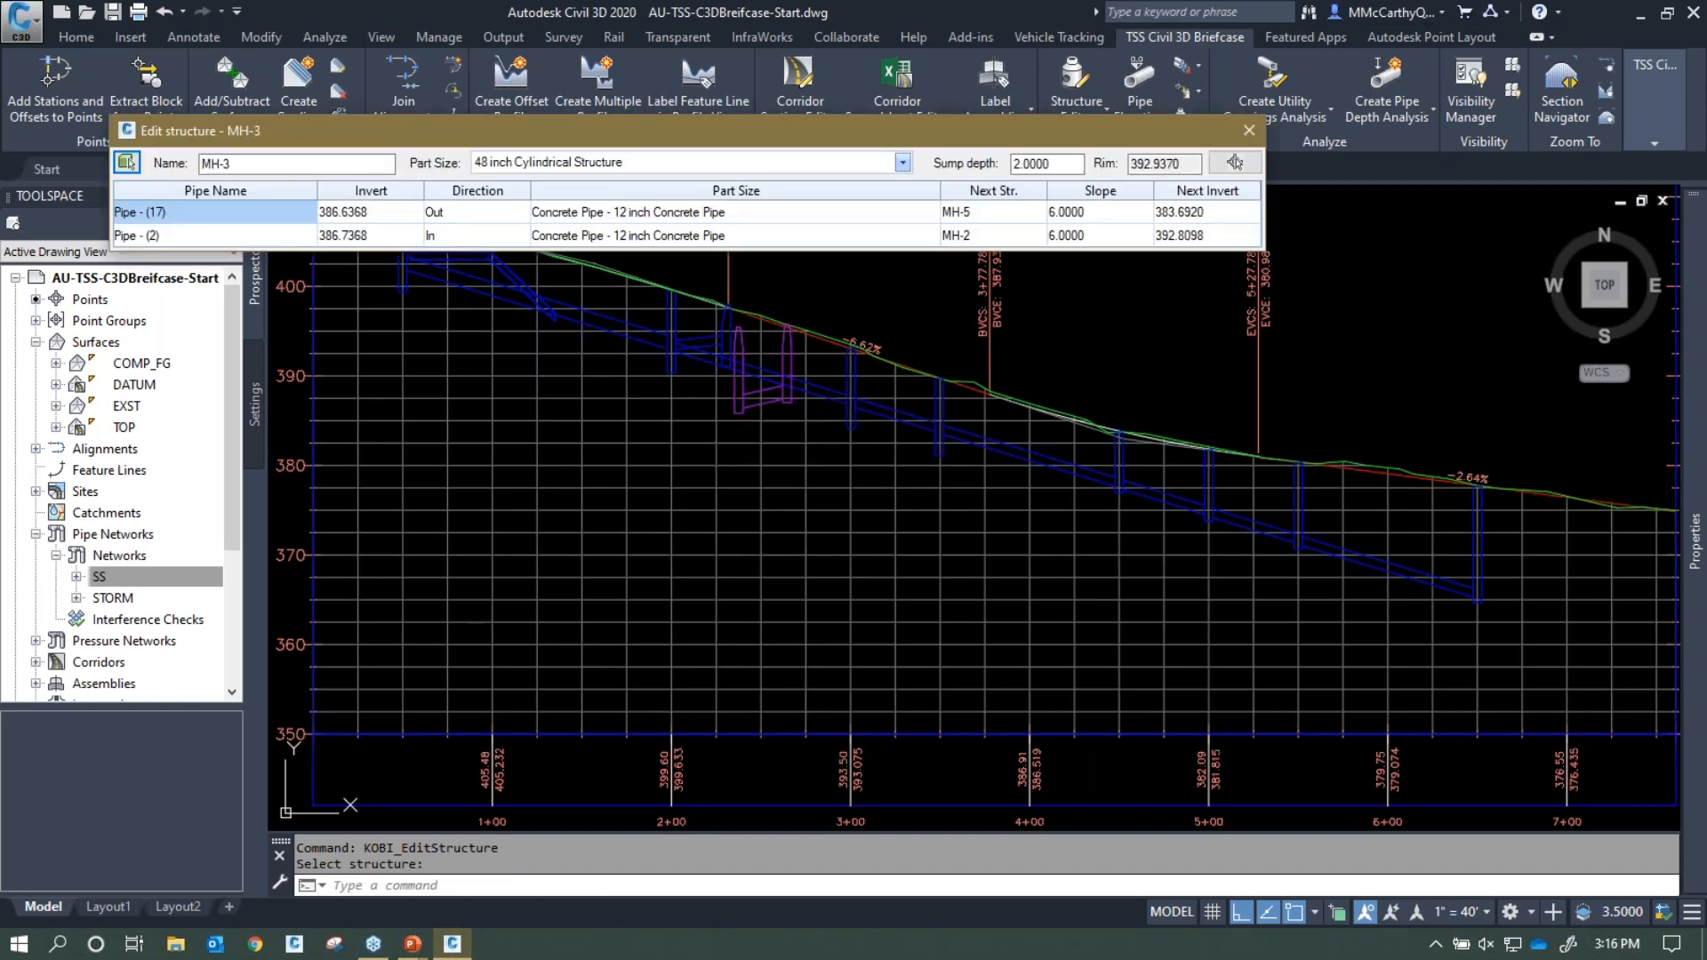
{"action": "mouse_move", "coordinate": [411, 212]}
{"action": "left_click", "coordinate": [902, 163]}
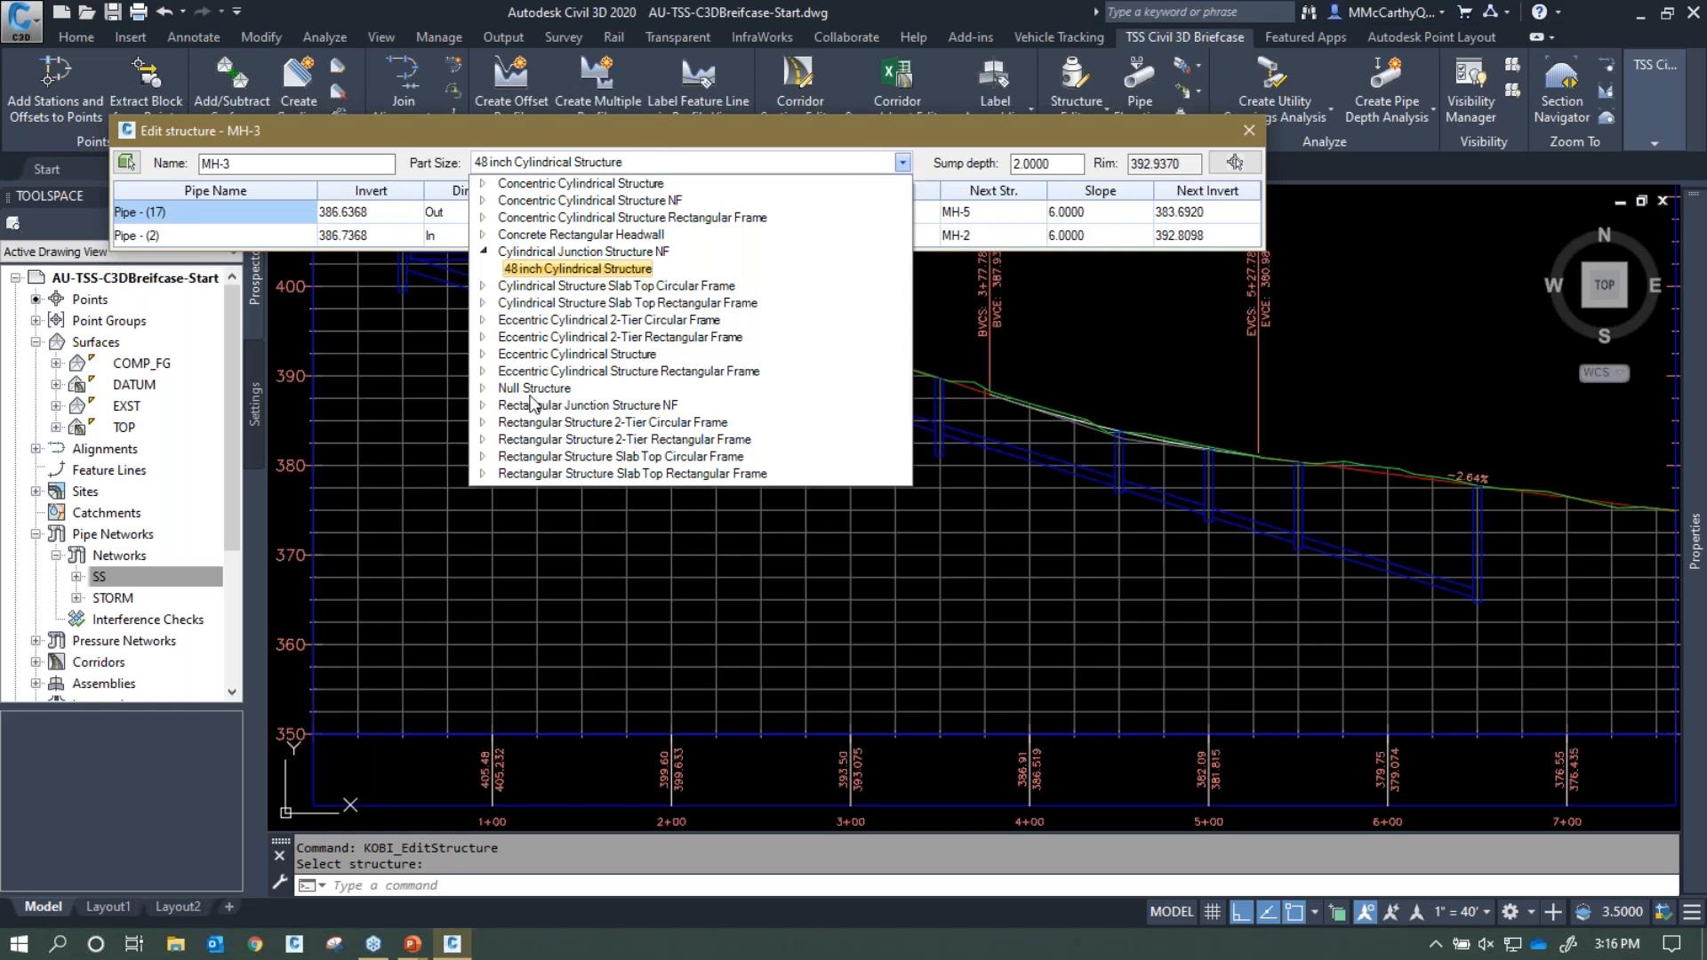
{"action": "left_click", "coordinate": [483, 389]}
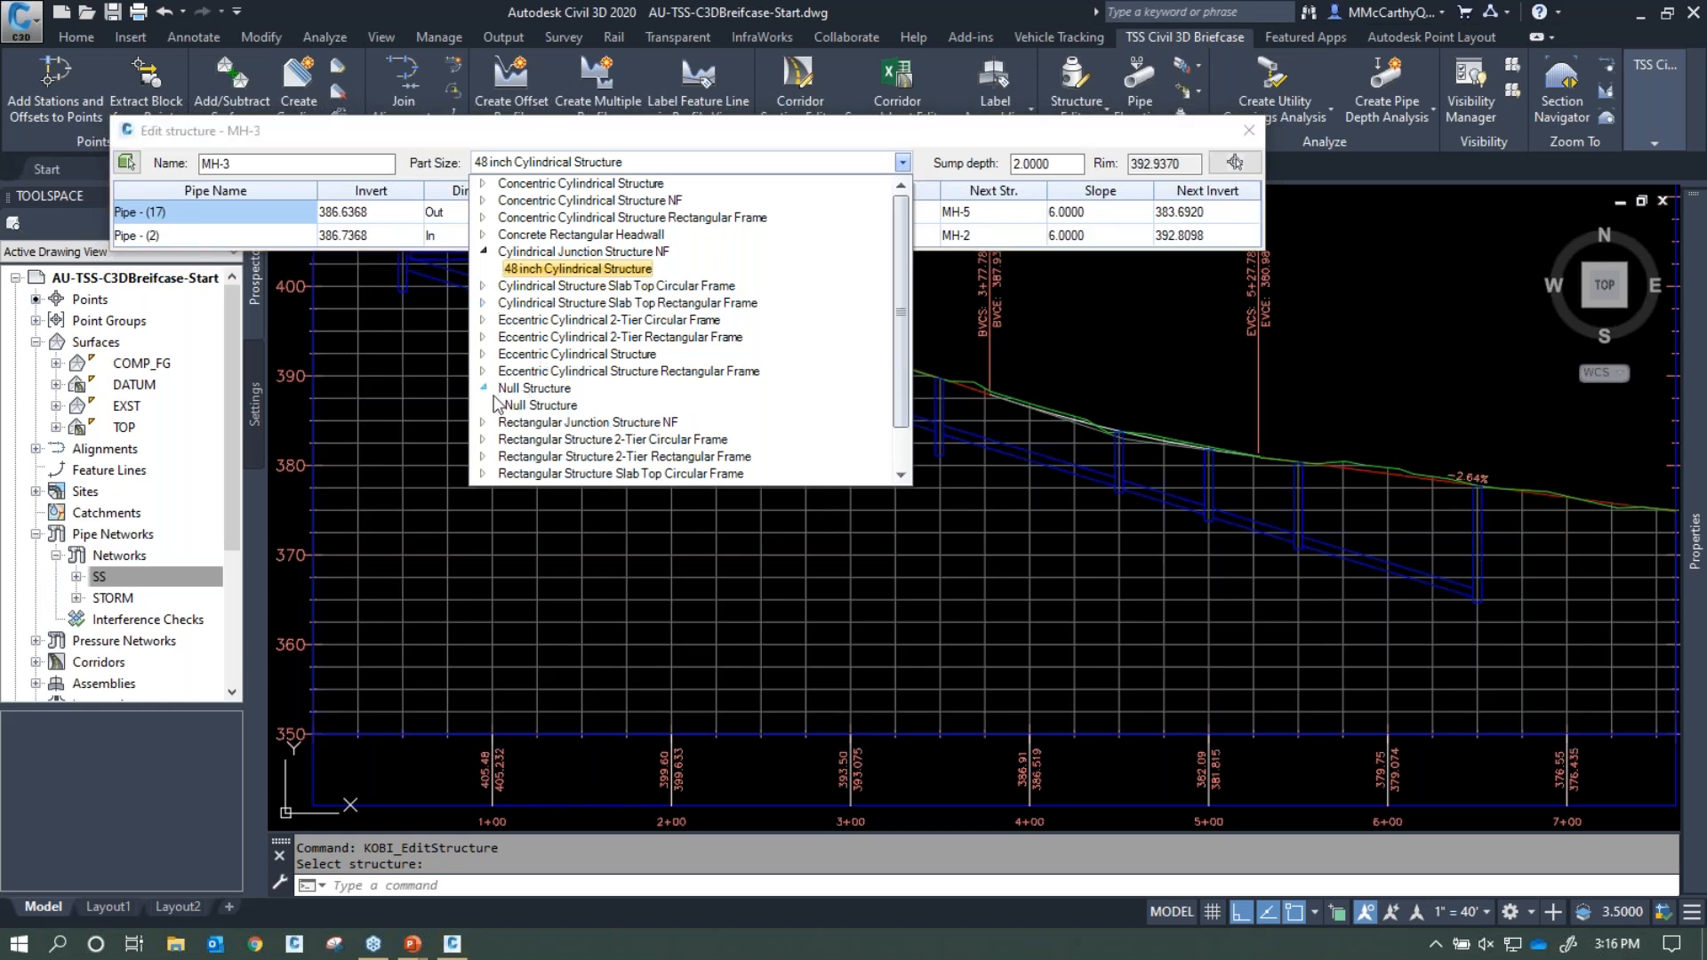
{"action": "left_click", "coordinate": [540, 407]}
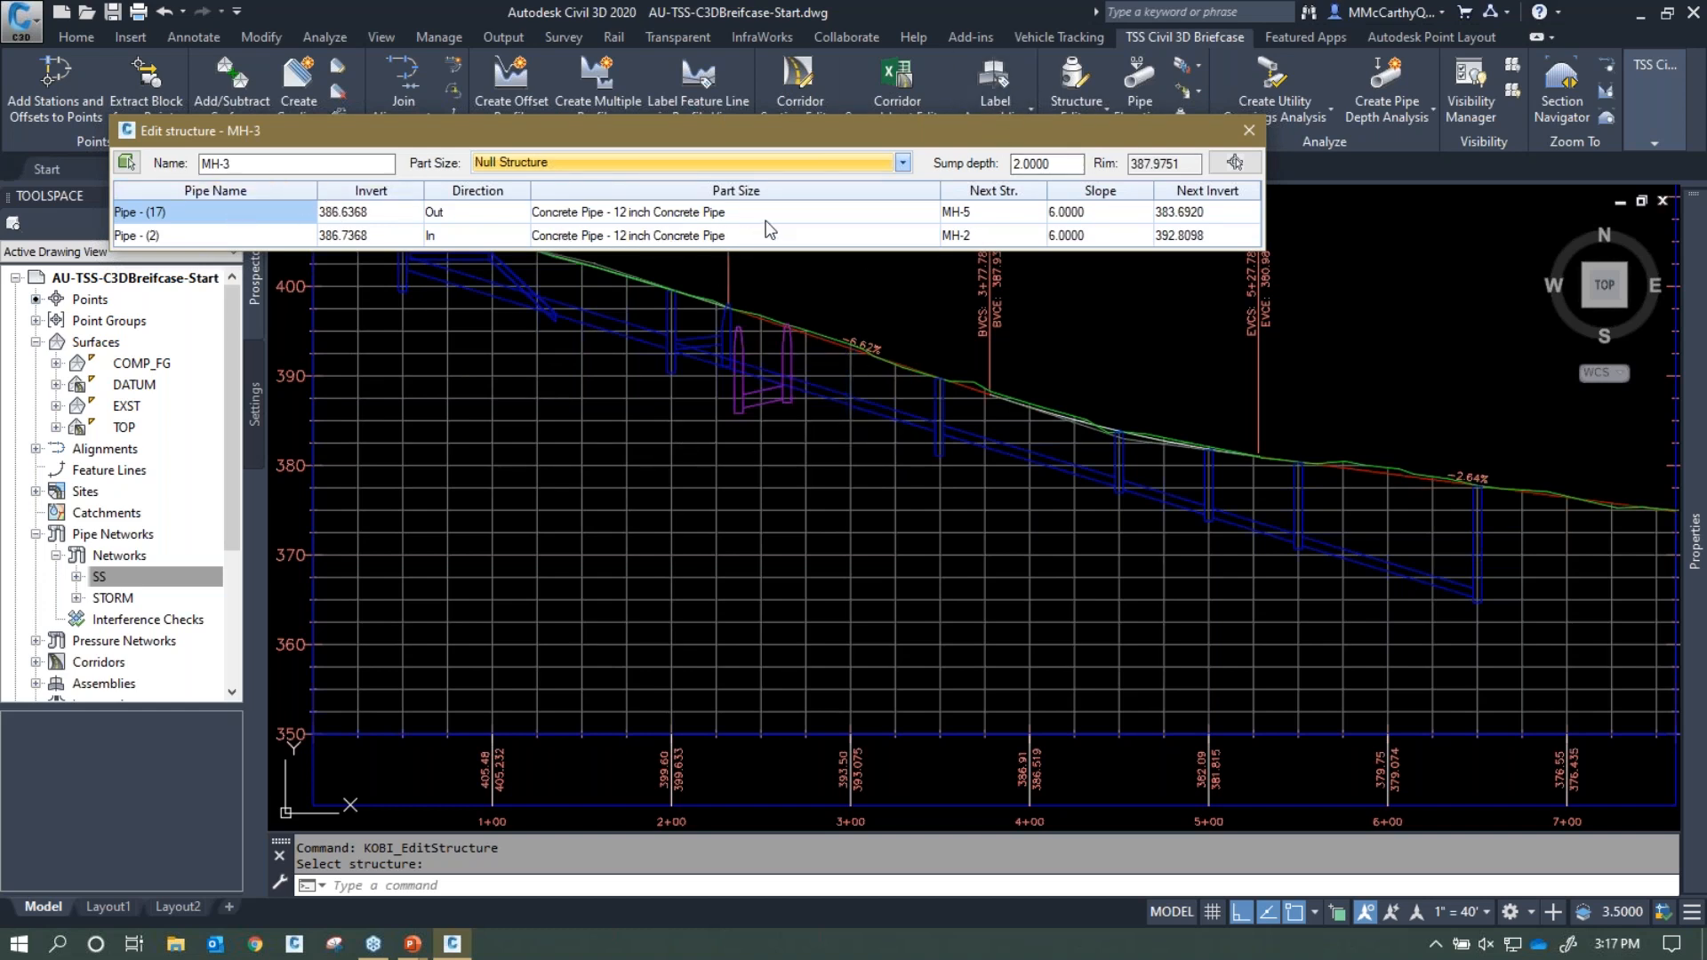
Jump from MH-3 to the adjoining structure MH-2 through the connected pipe list, and return to MH-3
{"action": "left_click", "coordinate": [967, 236]}
{"action": "double_click", "coordinate": [967, 237]}
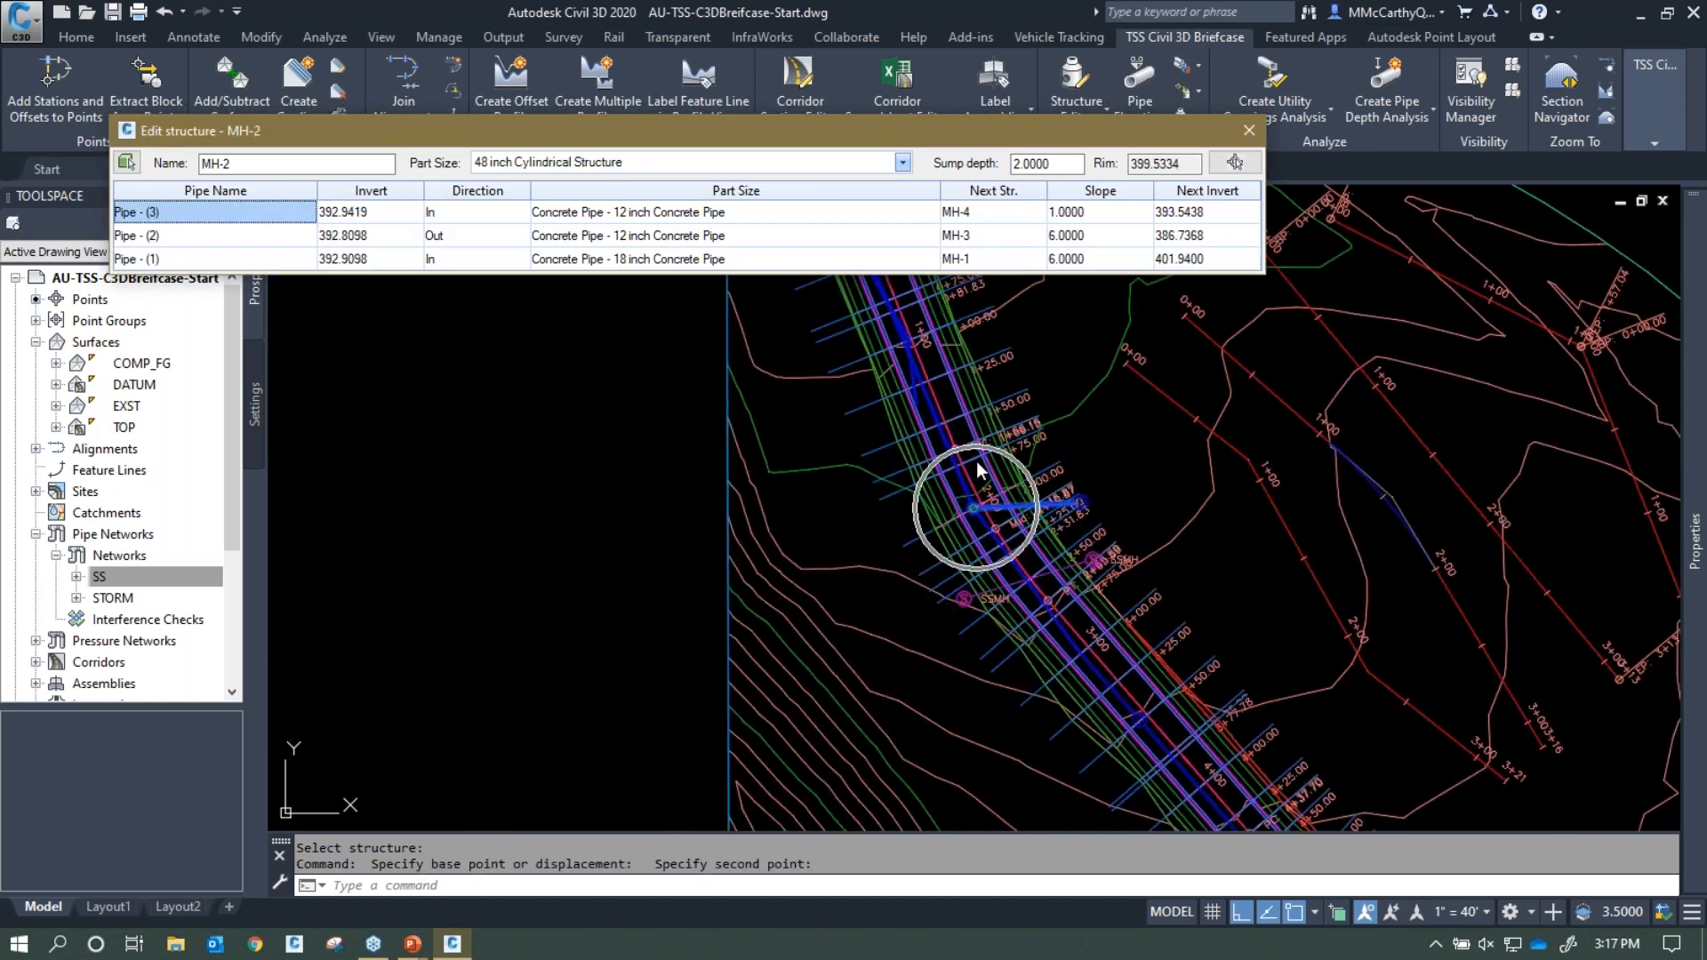
{"action": "left_click", "coordinate": [986, 237]}
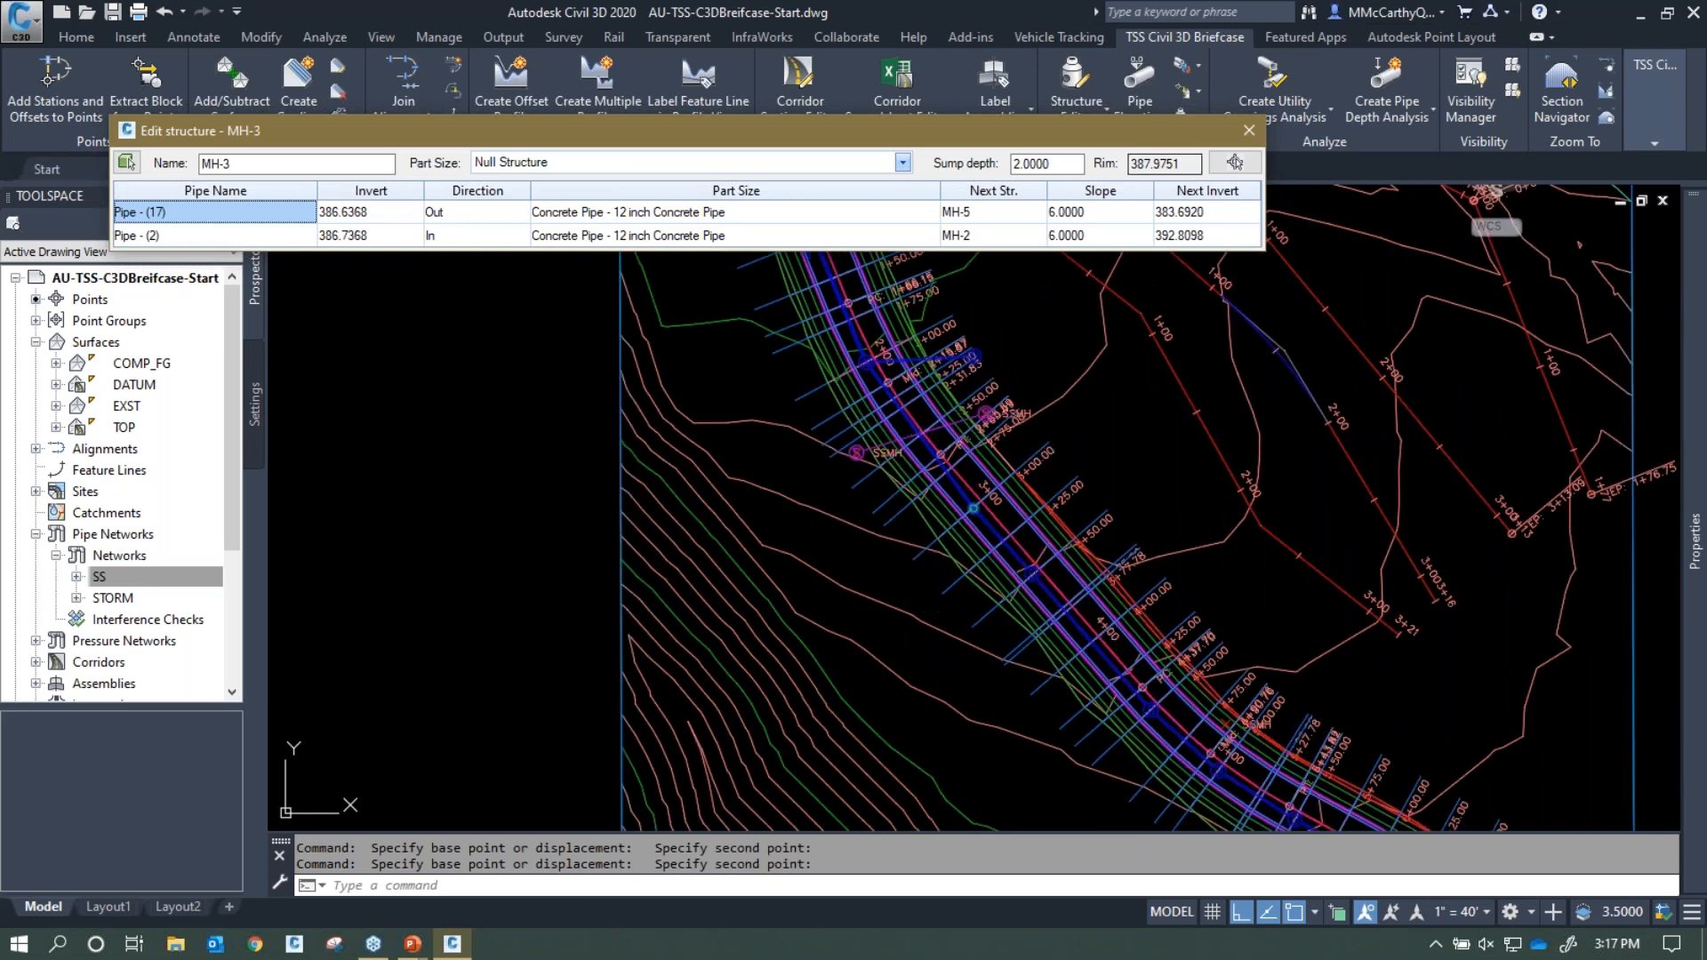
Zoom from the plan to the main road's profile view and close the structure editor
{"action": "left_click_drag", "start_coordinate": [1086, 130], "coordinate": [1089, 197]}
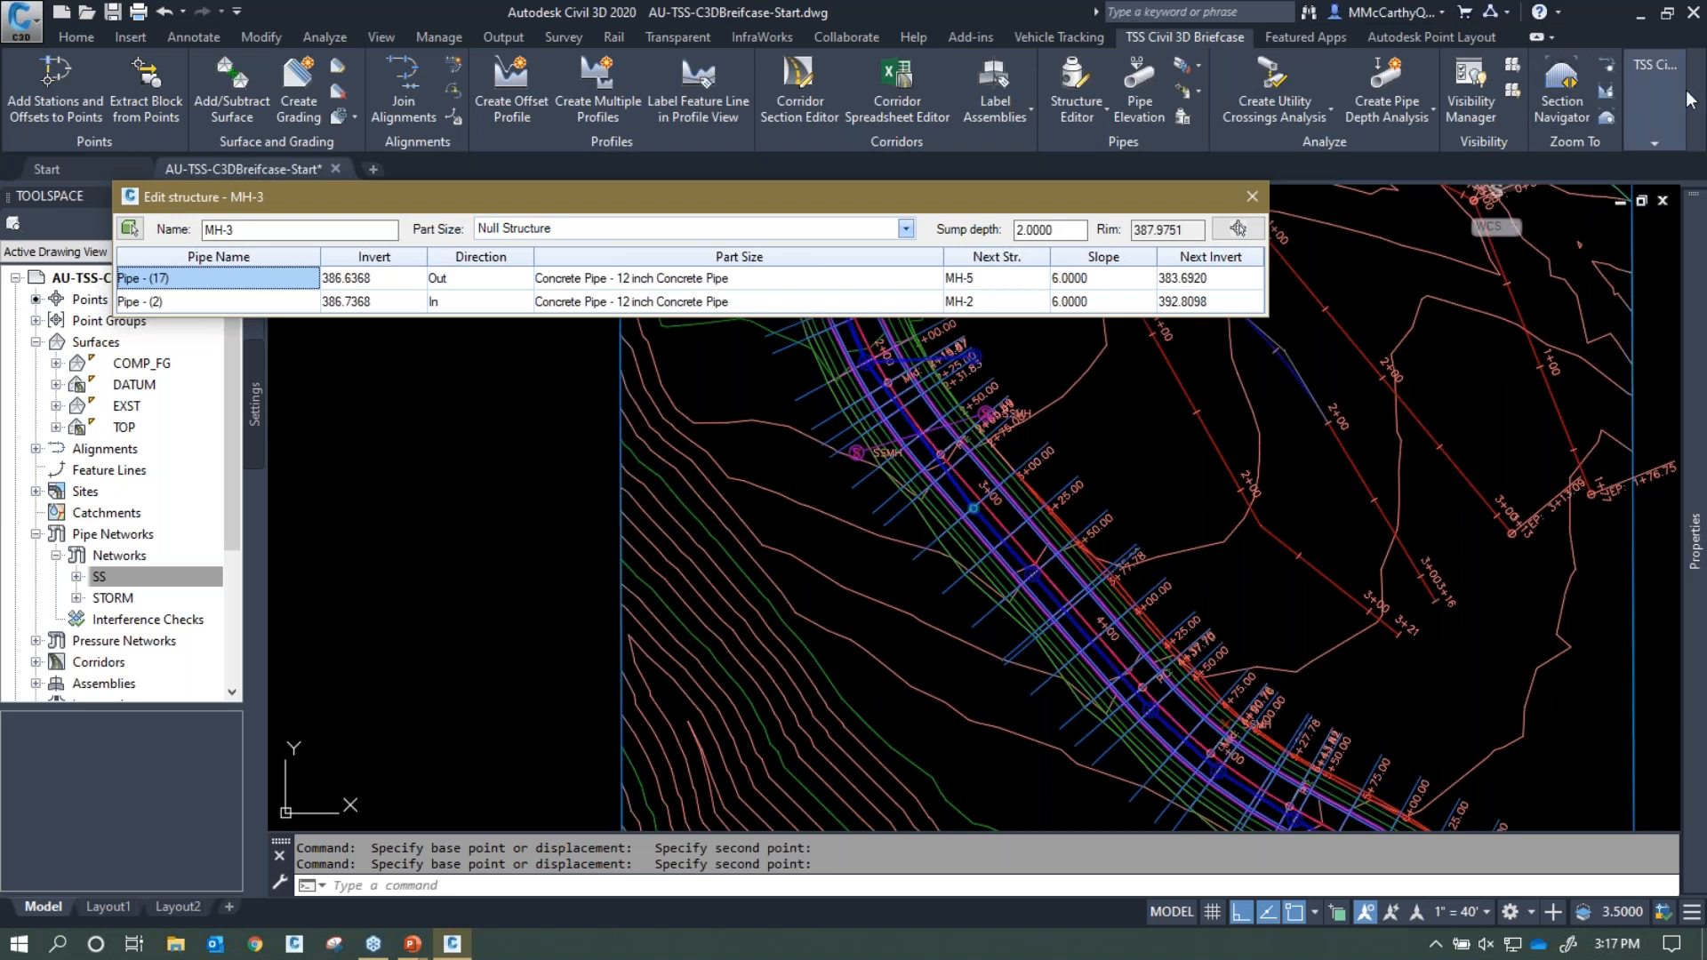
{"action": "key", "text": "ctrl"}
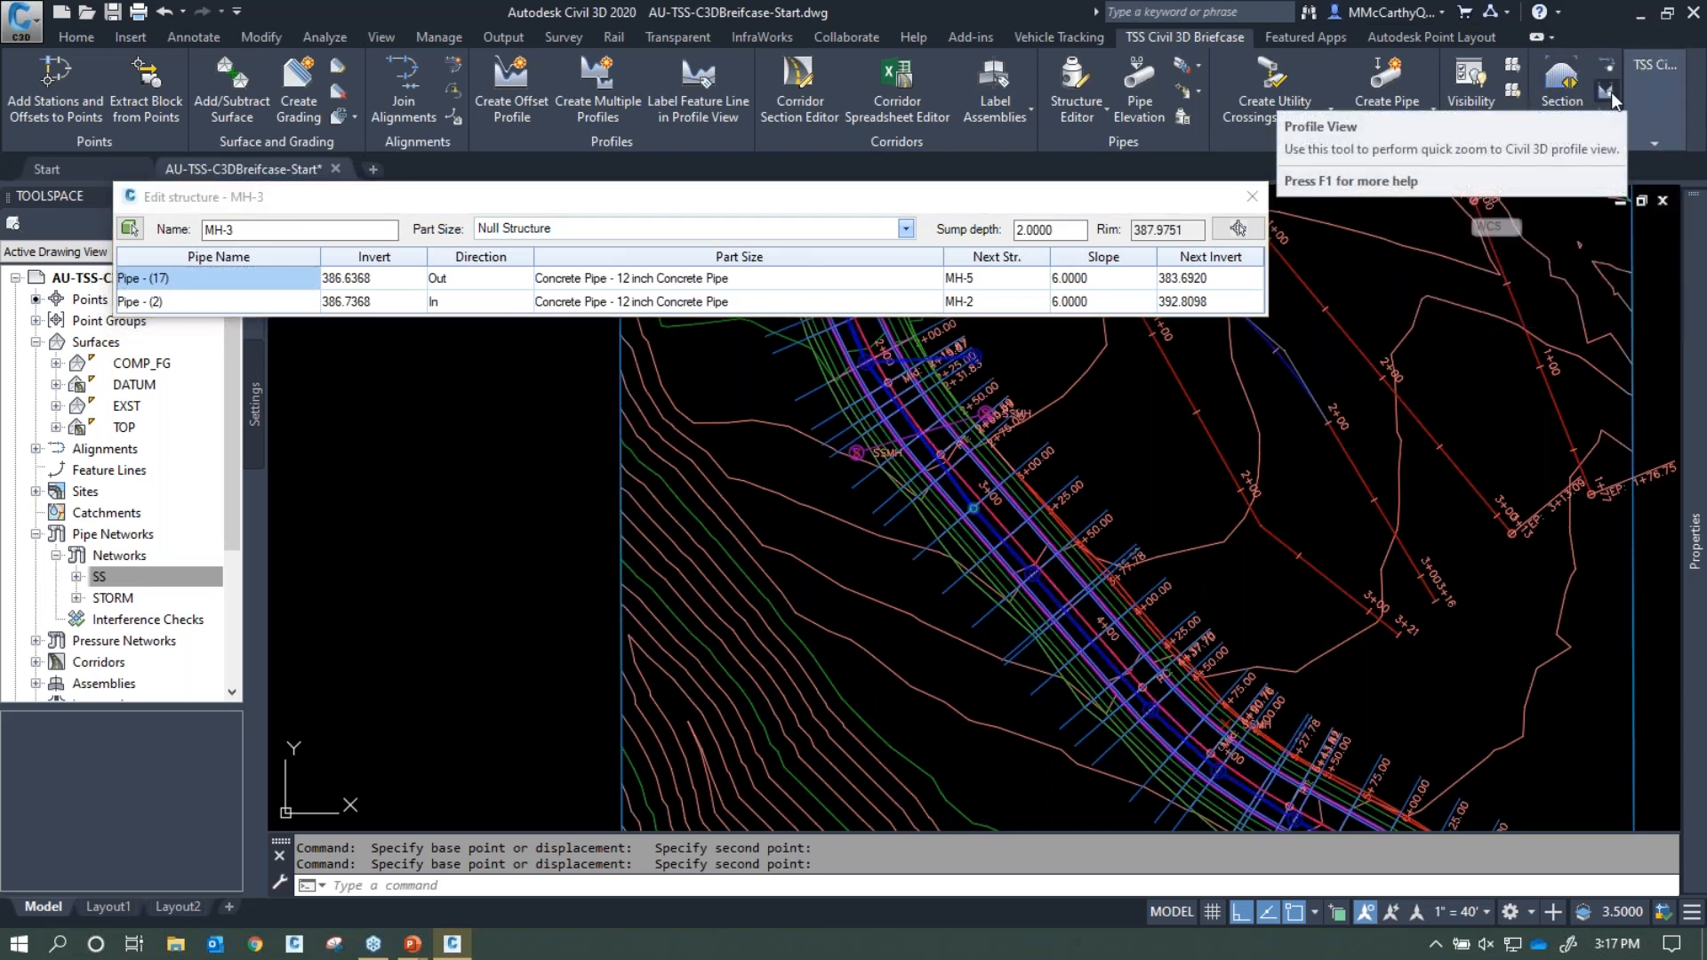
{"action": "left_click", "coordinate": [1611, 92]}
{"action": "left_click", "coordinate": [1029, 457]}
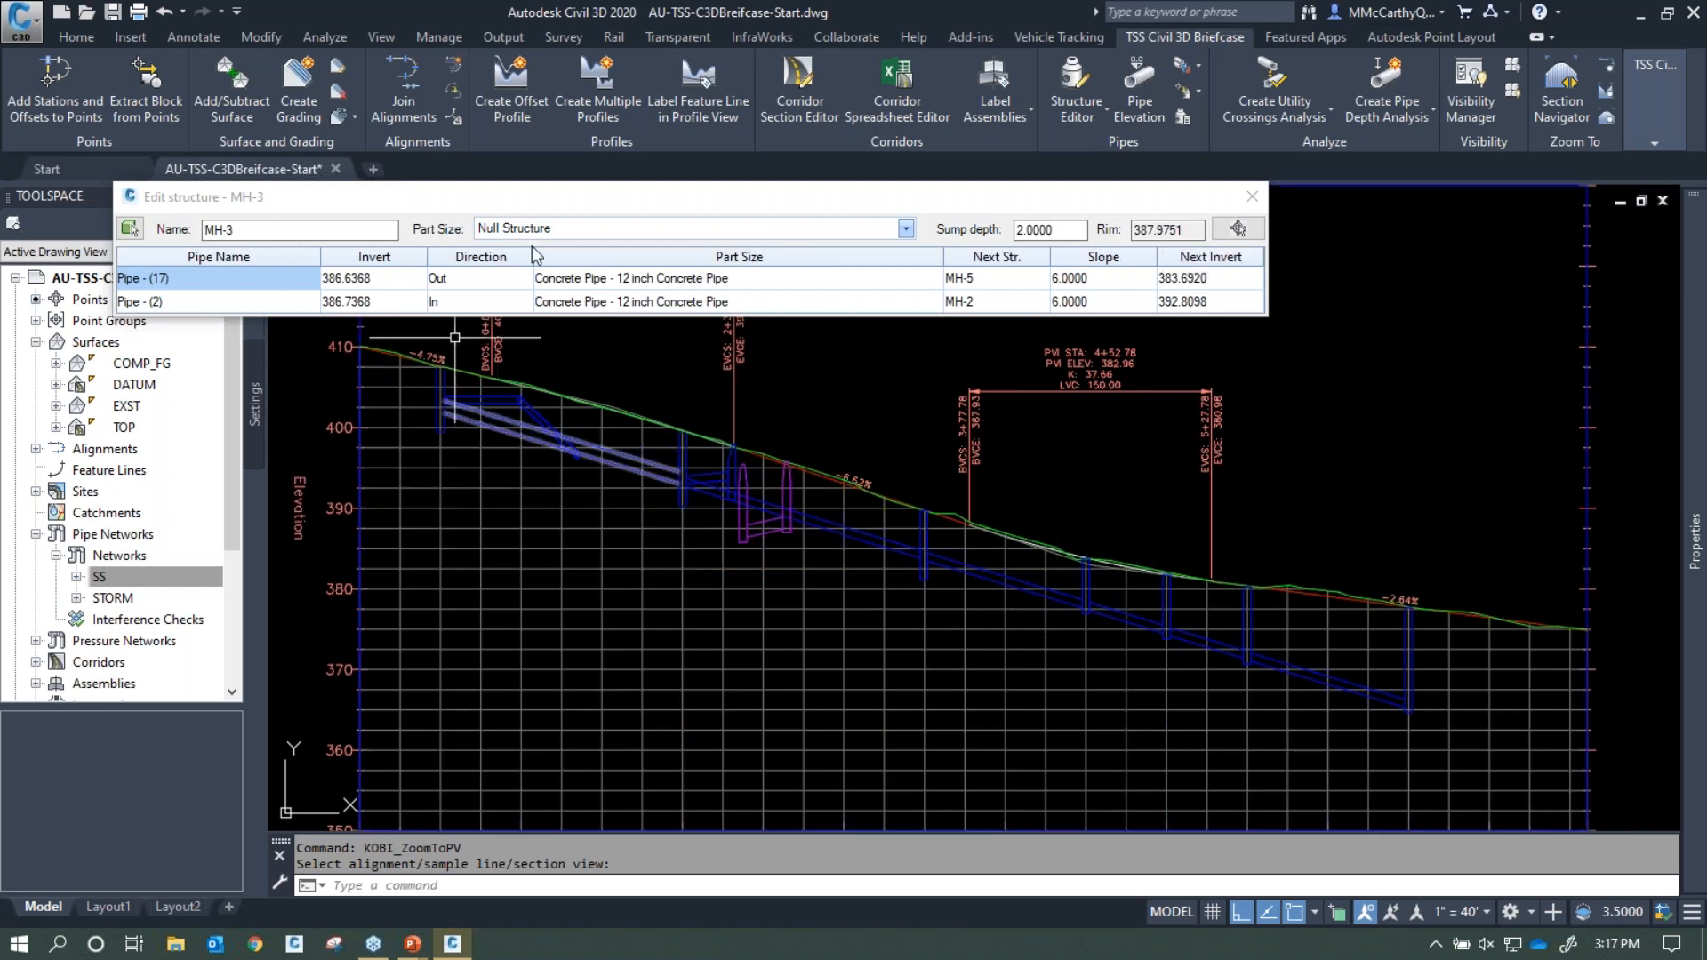
{"action": "left_click", "coordinate": [1253, 197]}
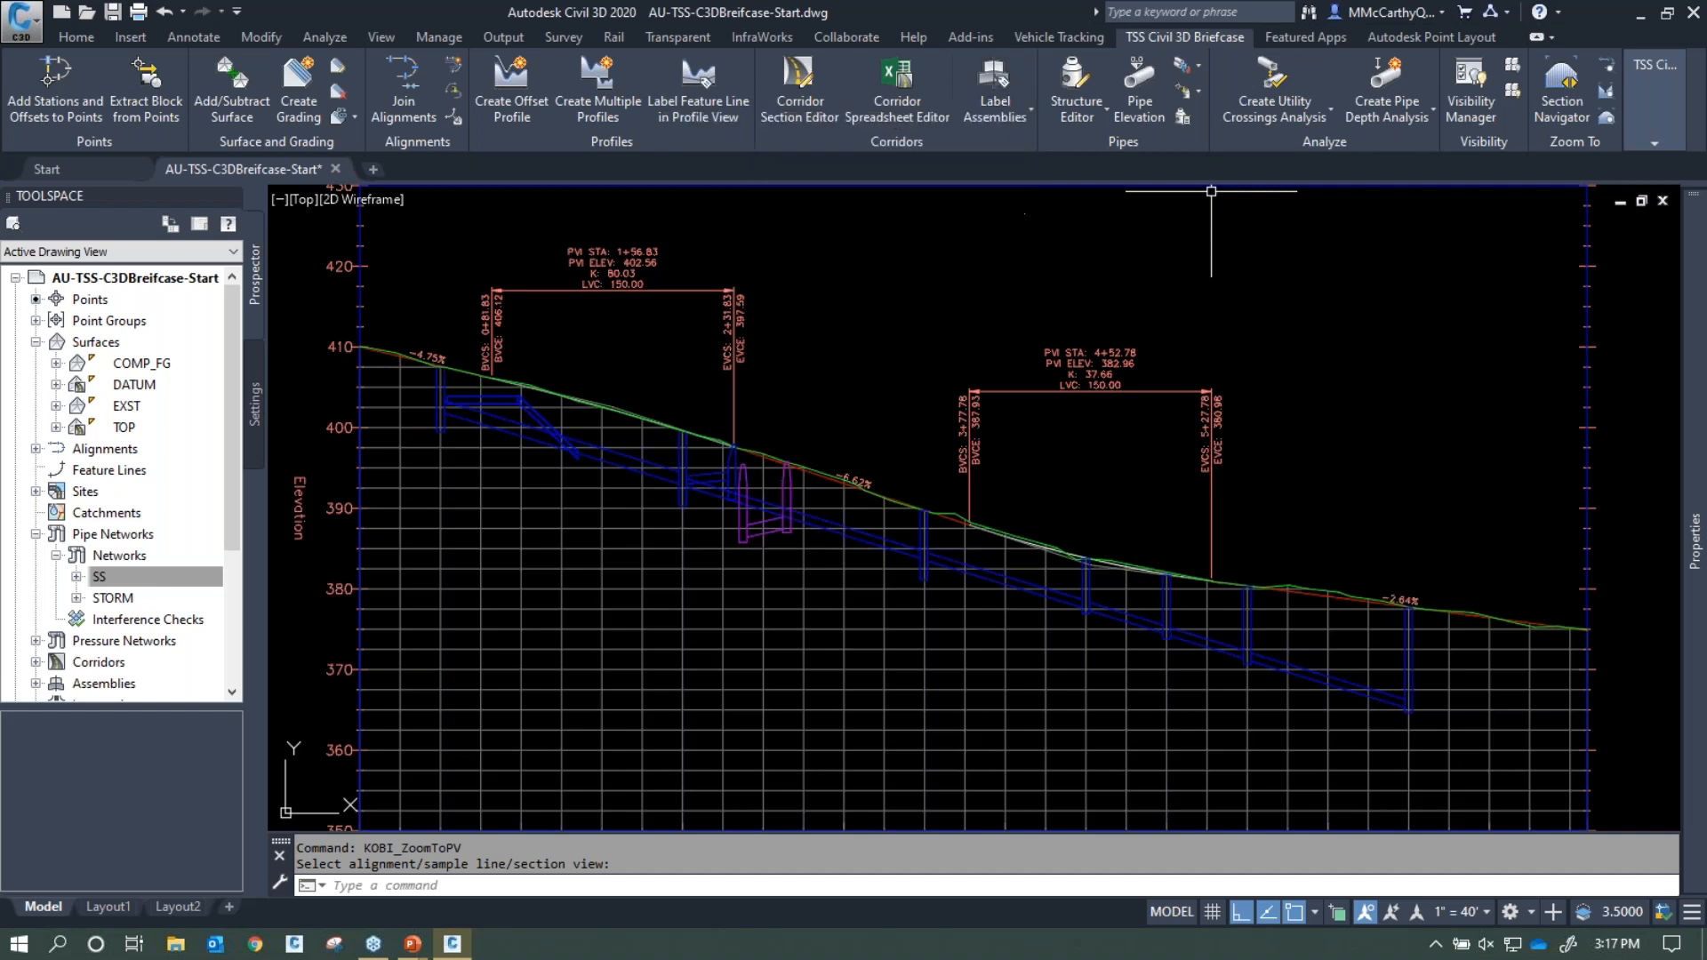
Create a utility crossings analysis for the STORM, SS and Water networks with Basic points, Description Only labels and crossing verticals drawn
{"action": "scroll", "coordinate": [1126, 252], "scroll_direction": "down", "scroll_amount": 4}
{"action": "middle_click_drag", "start_coordinate": [484, 277], "coordinate": [604, 466]}
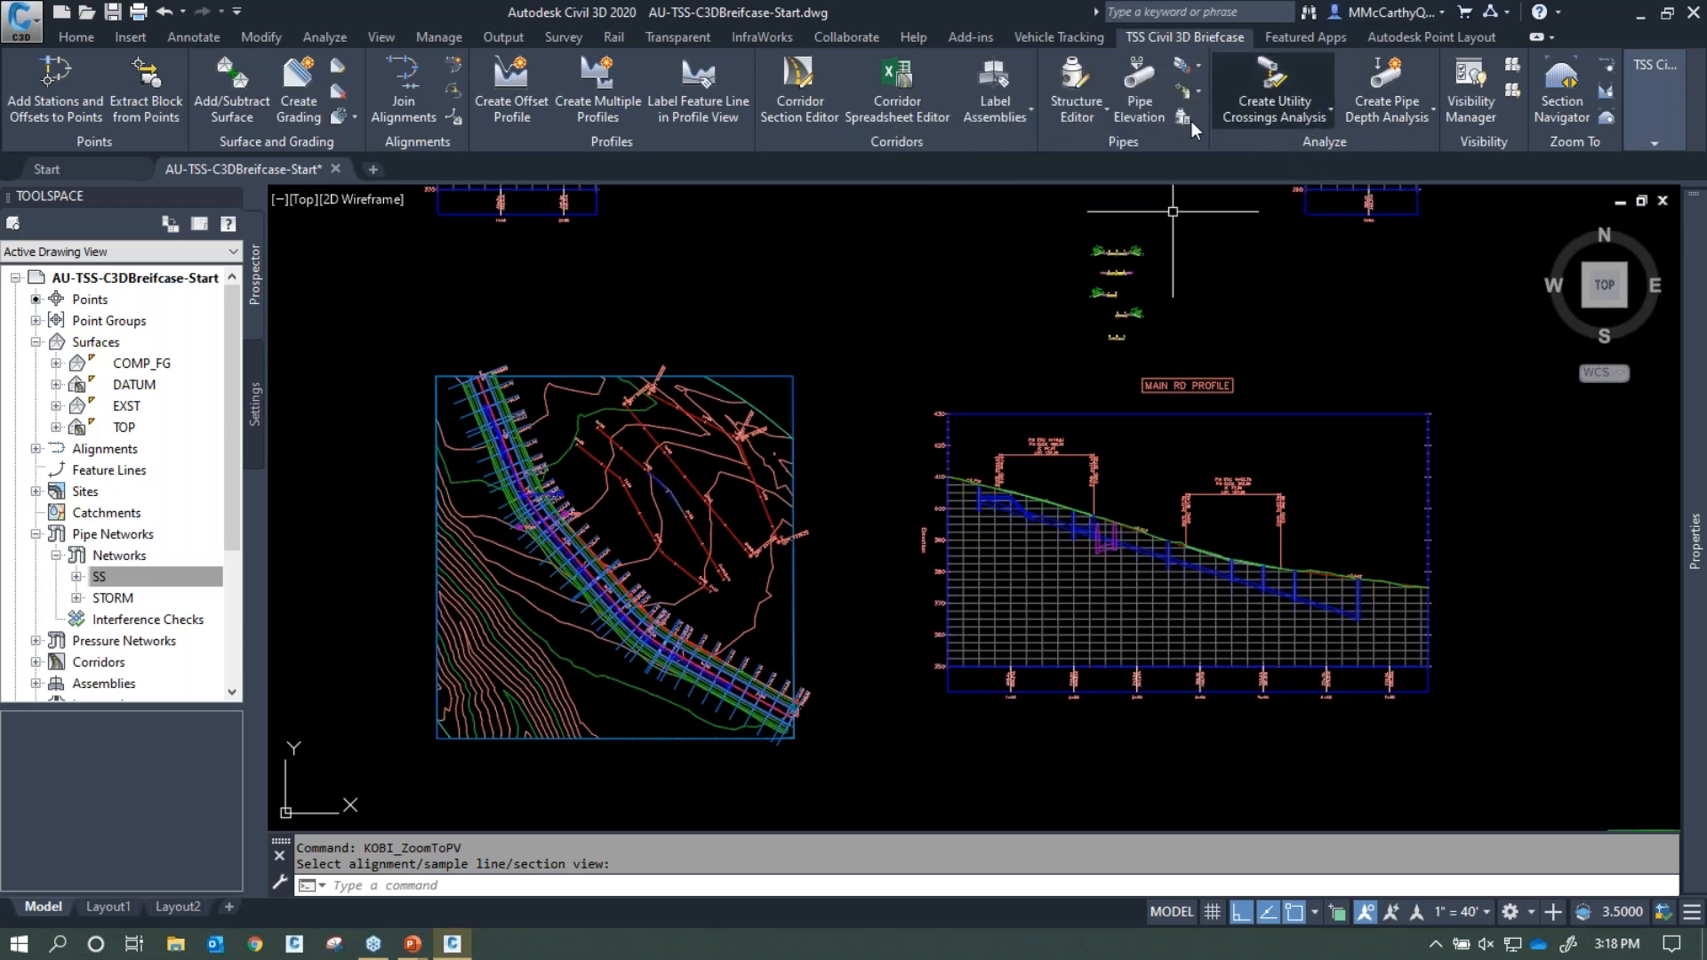
{"action": "left_click", "coordinate": [1274, 117]}
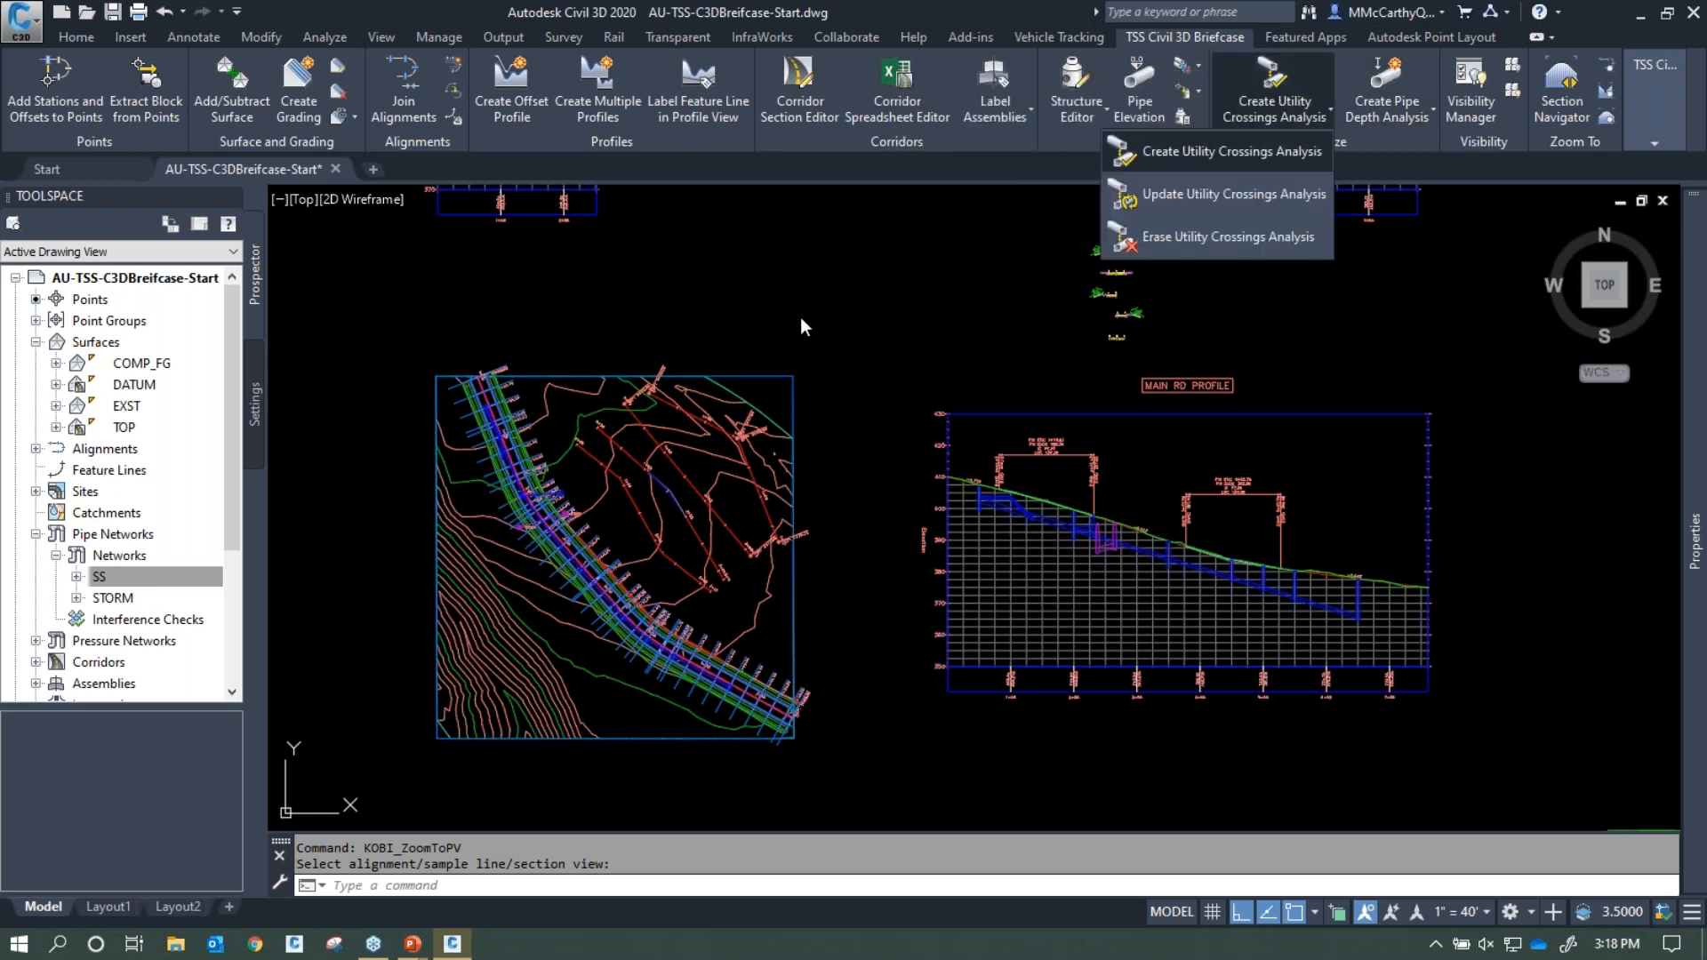
{"action": "left_click", "coordinate": [1218, 158]}
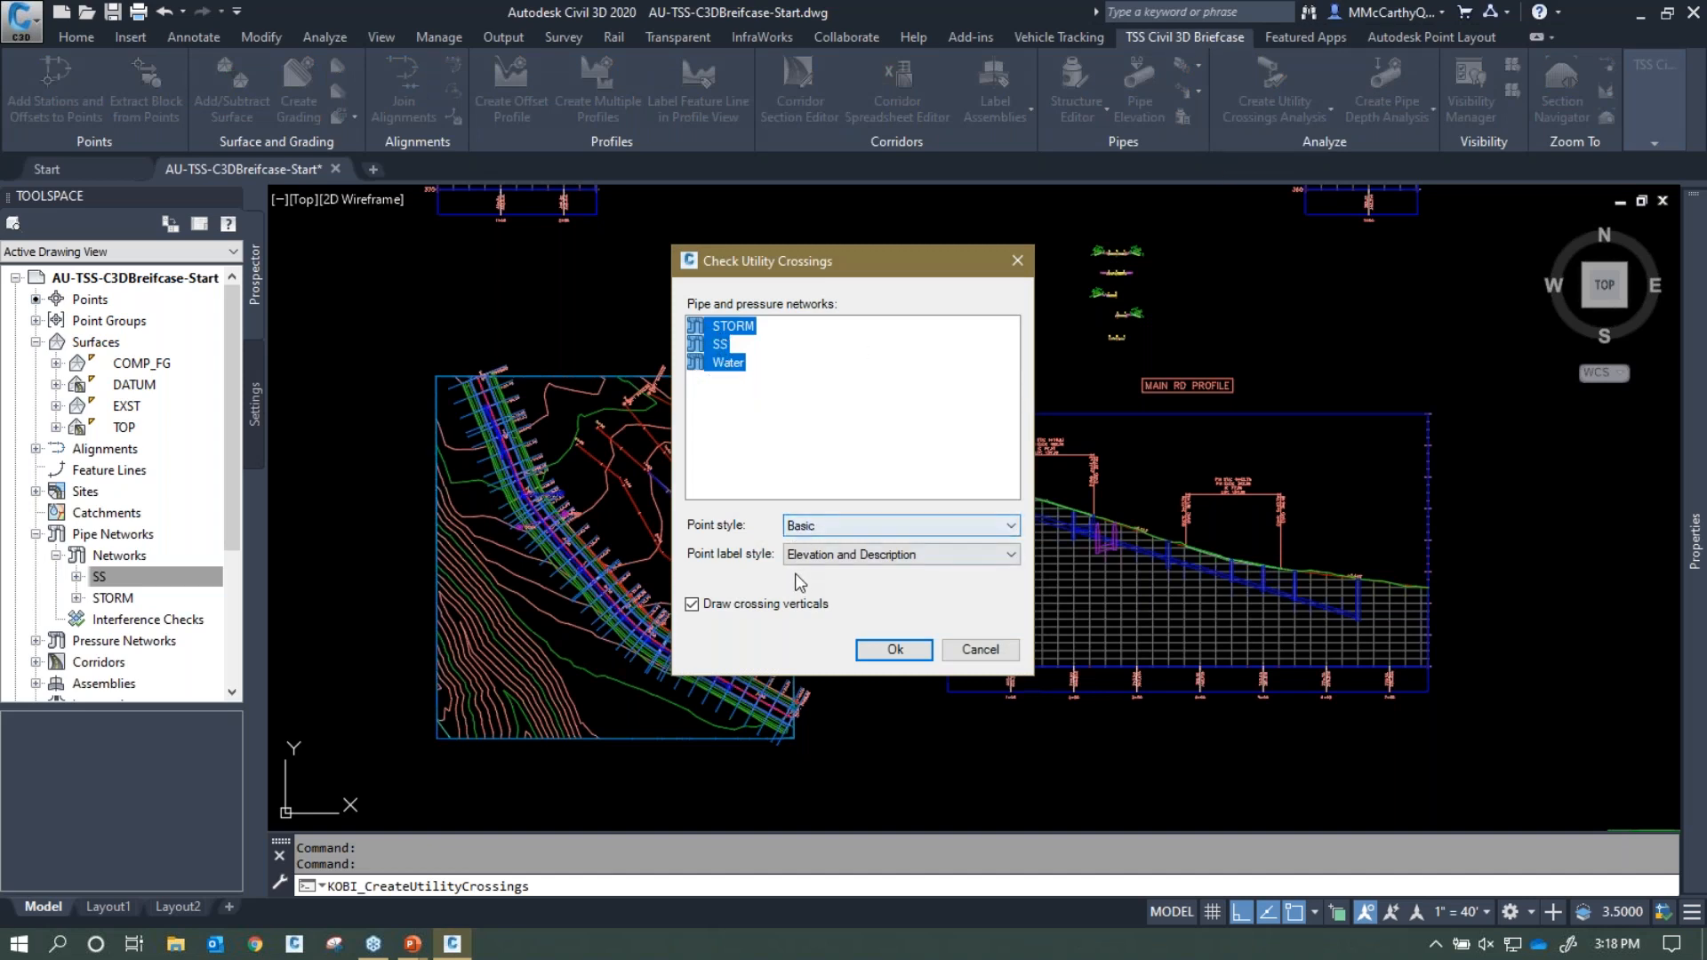
{"action": "left_click", "coordinate": [840, 557]}
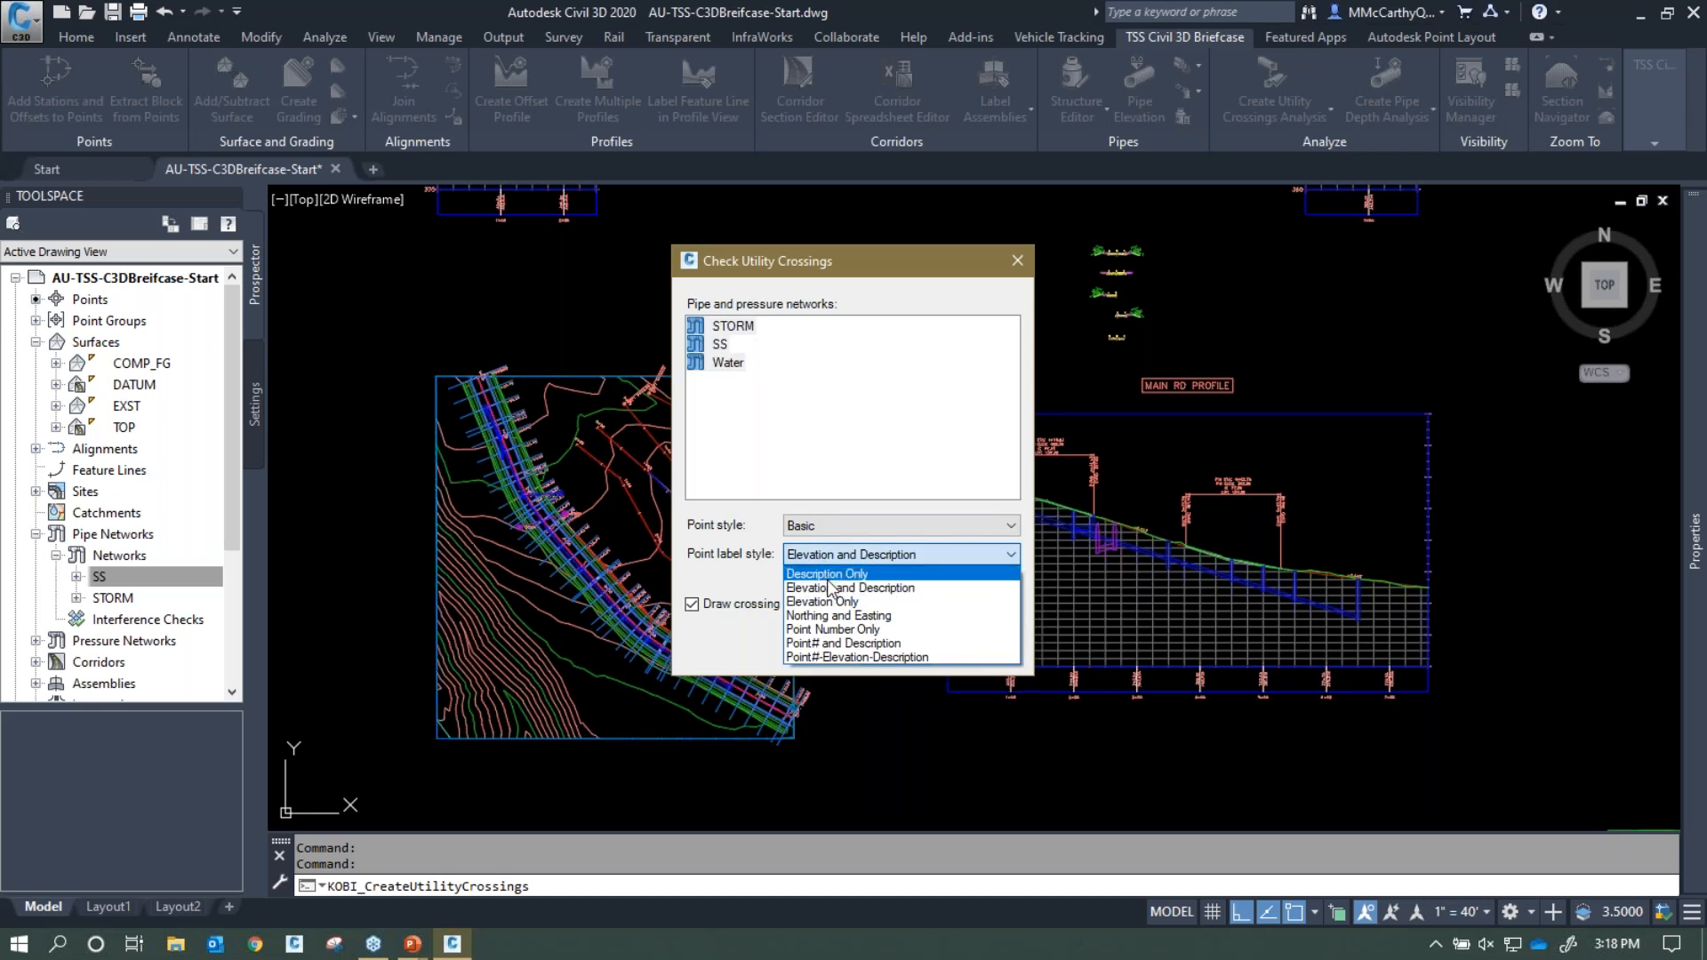
{"action": "left_click", "coordinate": [827, 576]}
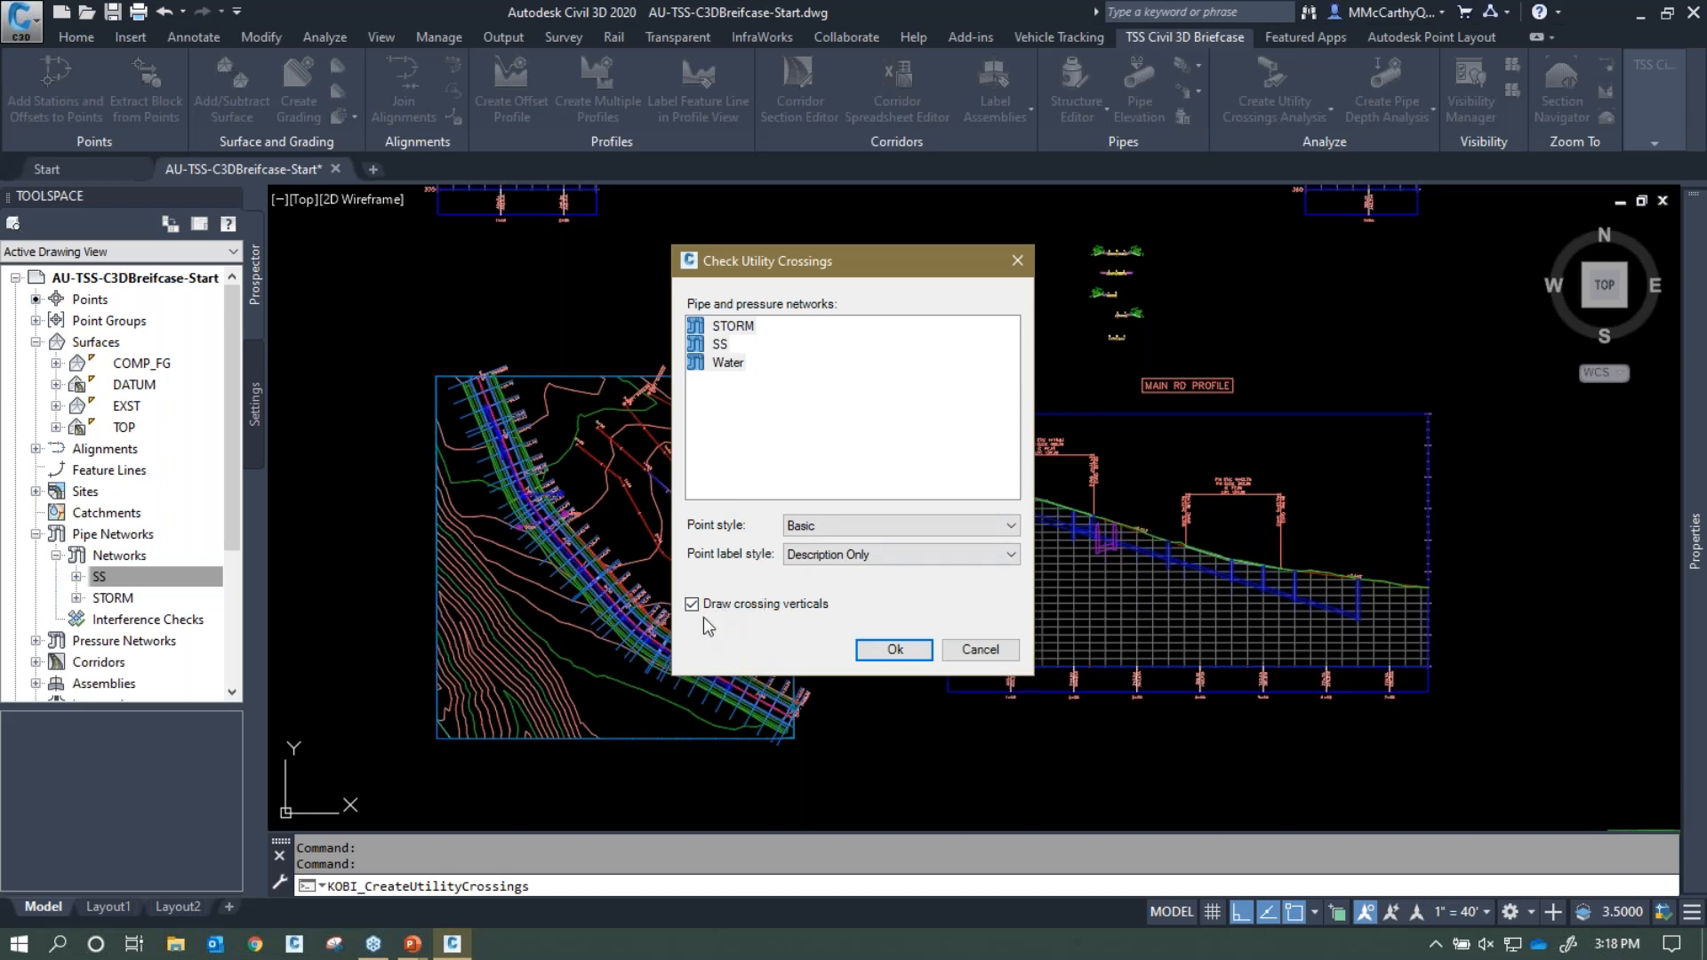
{"action": "left_click", "coordinate": [894, 656]}
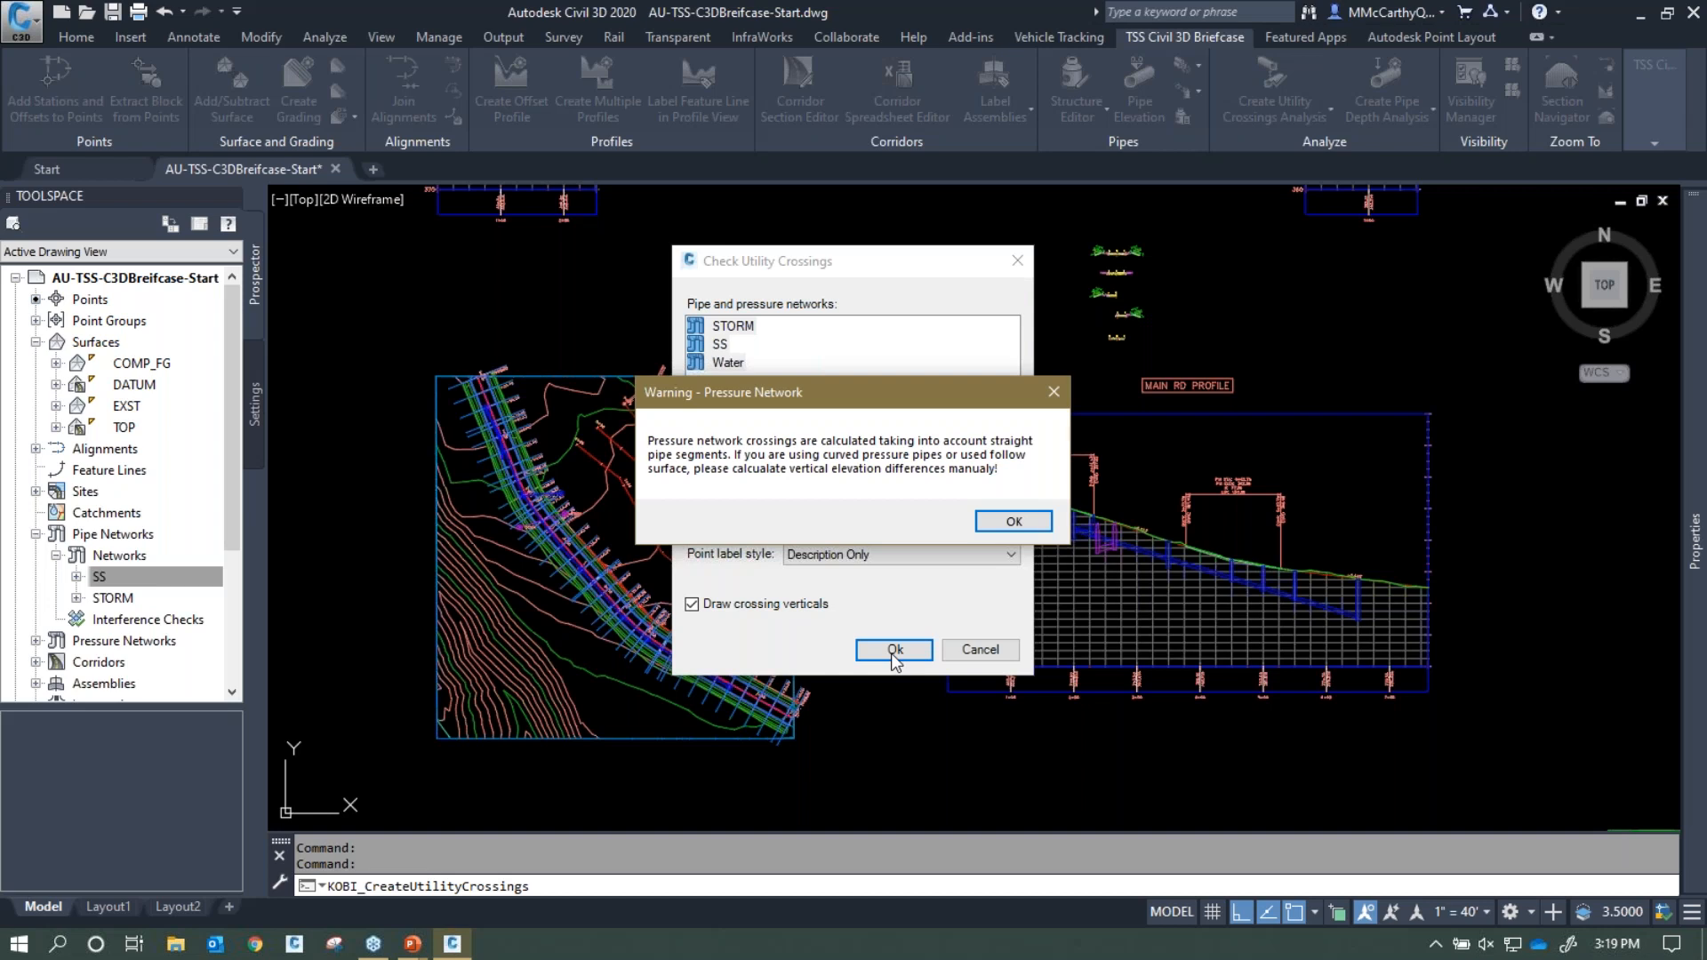
{"action": "left_click", "coordinate": [1017, 524]}
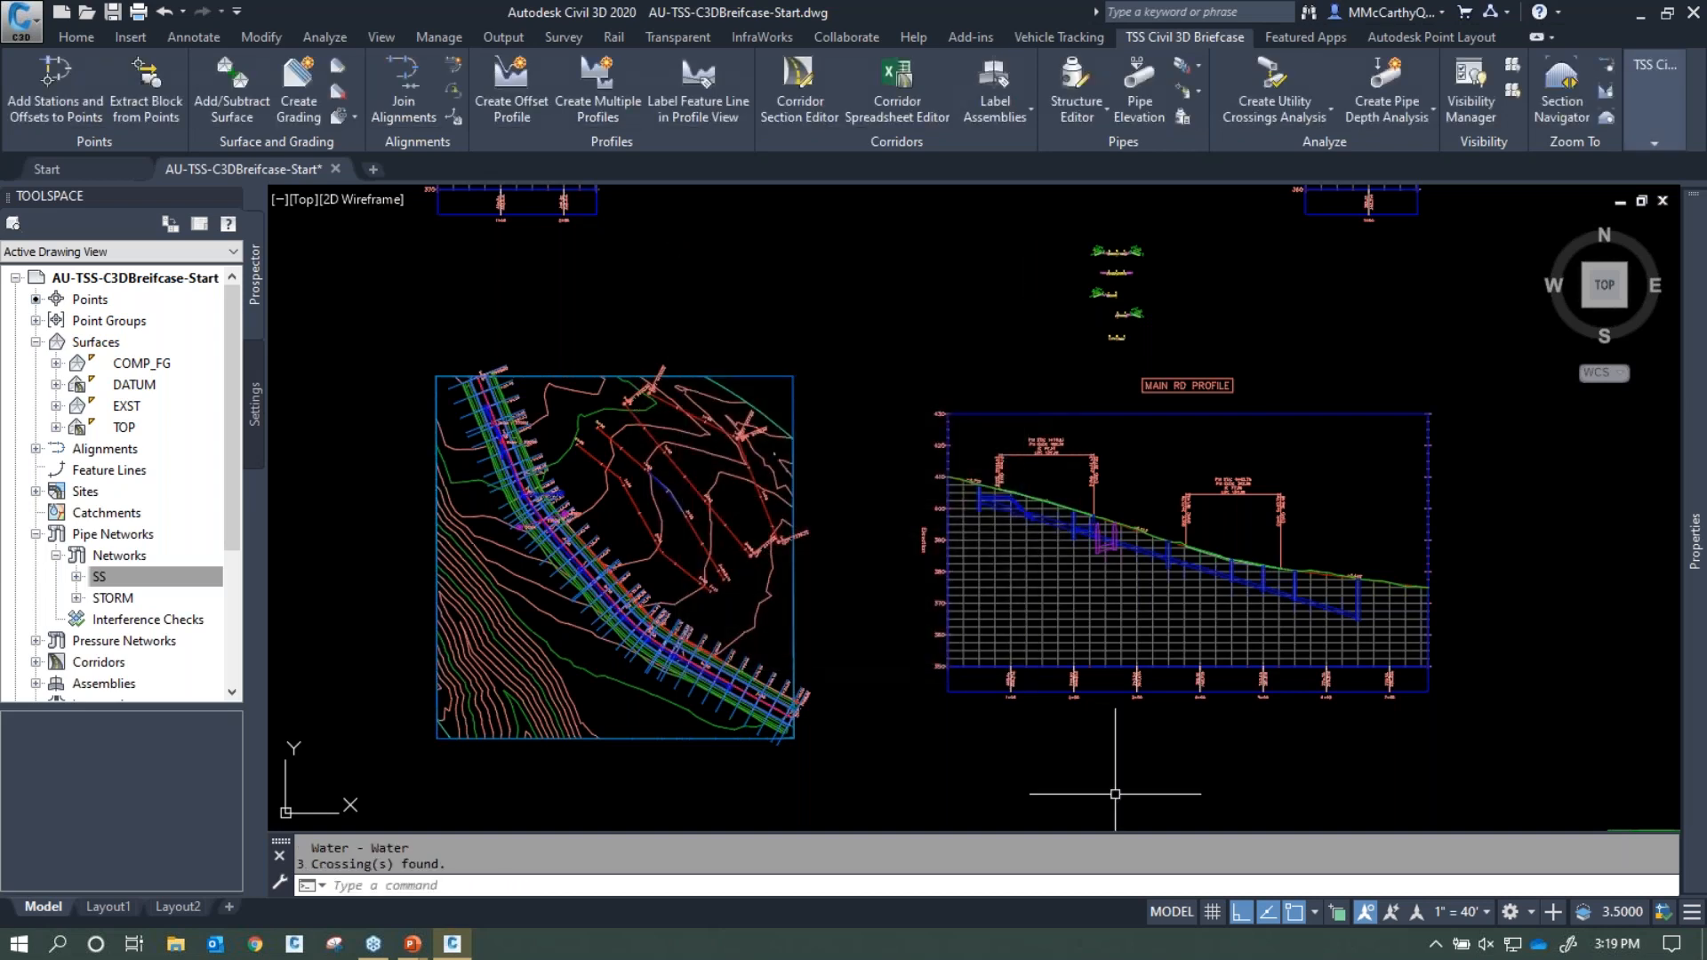
Examine the labelled Water–STORM and STORM–SS crossing points along the main road in plan
{"action": "scroll", "coordinate": [440, 468], "scroll_direction": "up", "scroll_amount": 4}
{"action": "scroll", "coordinate": [440, 469], "scroll_direction": "up", "scroll_amount": 2}
{"action": "middle_click_drag", "start_coordinate": [542, 358], "coordinate": [677, 552]}
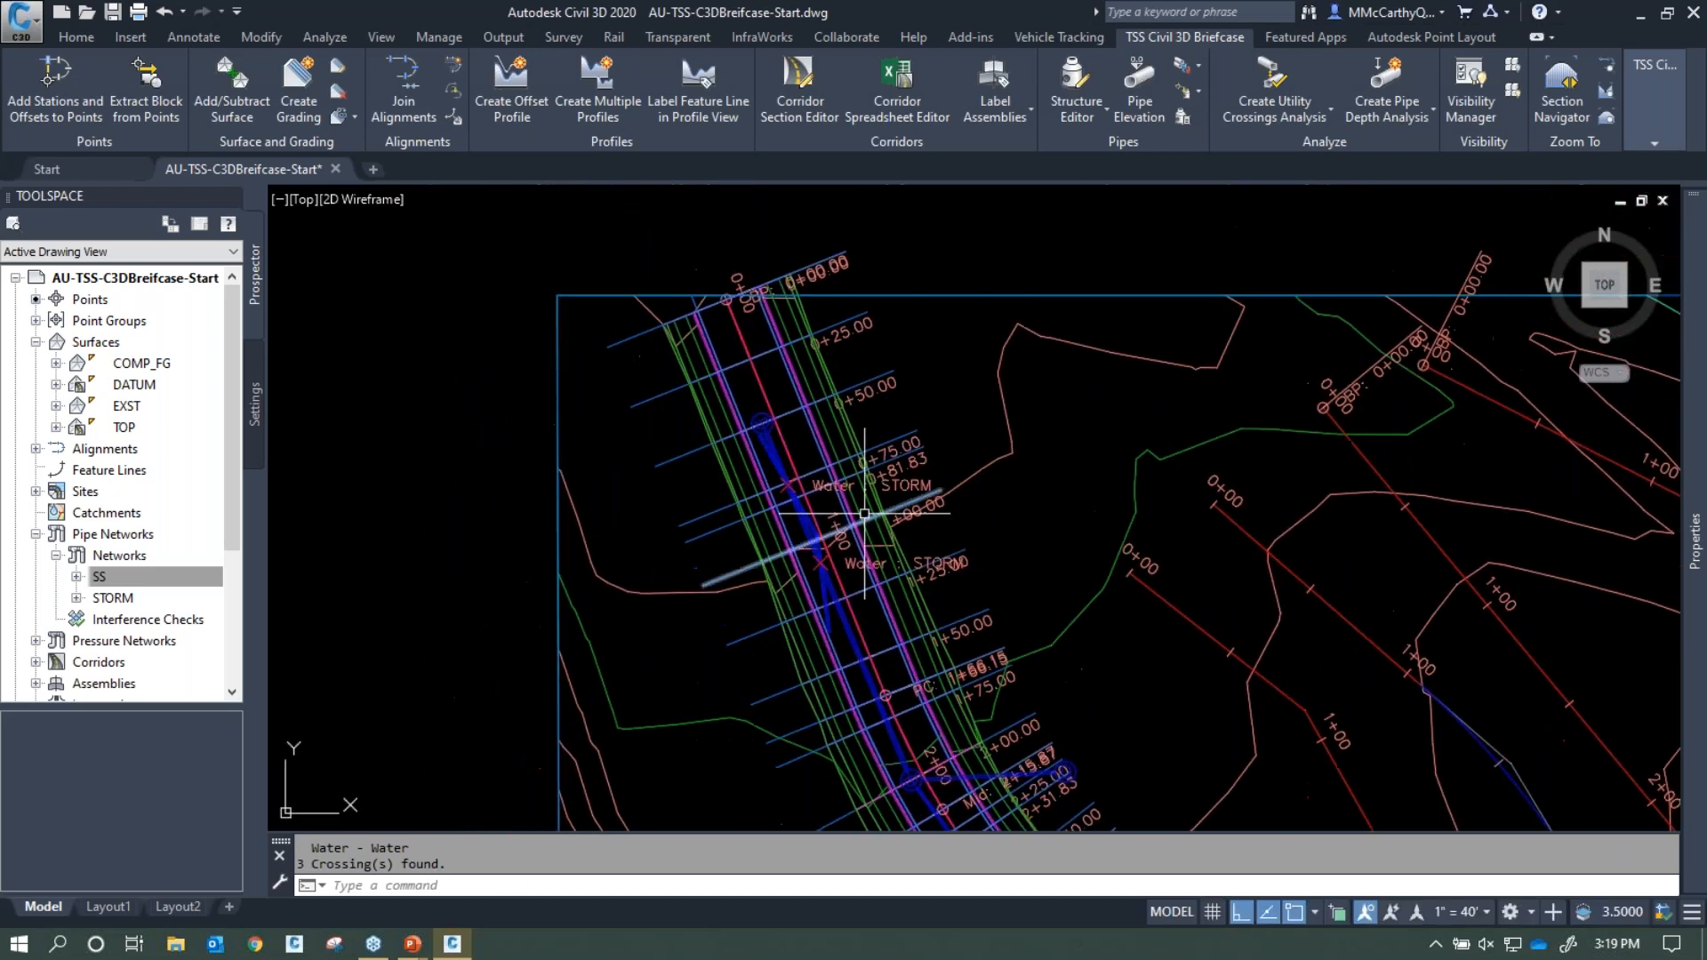
{"action": "scroll", "coordinate": [863, 509], "scroll_direction": "up", "scroll_amount": 2}
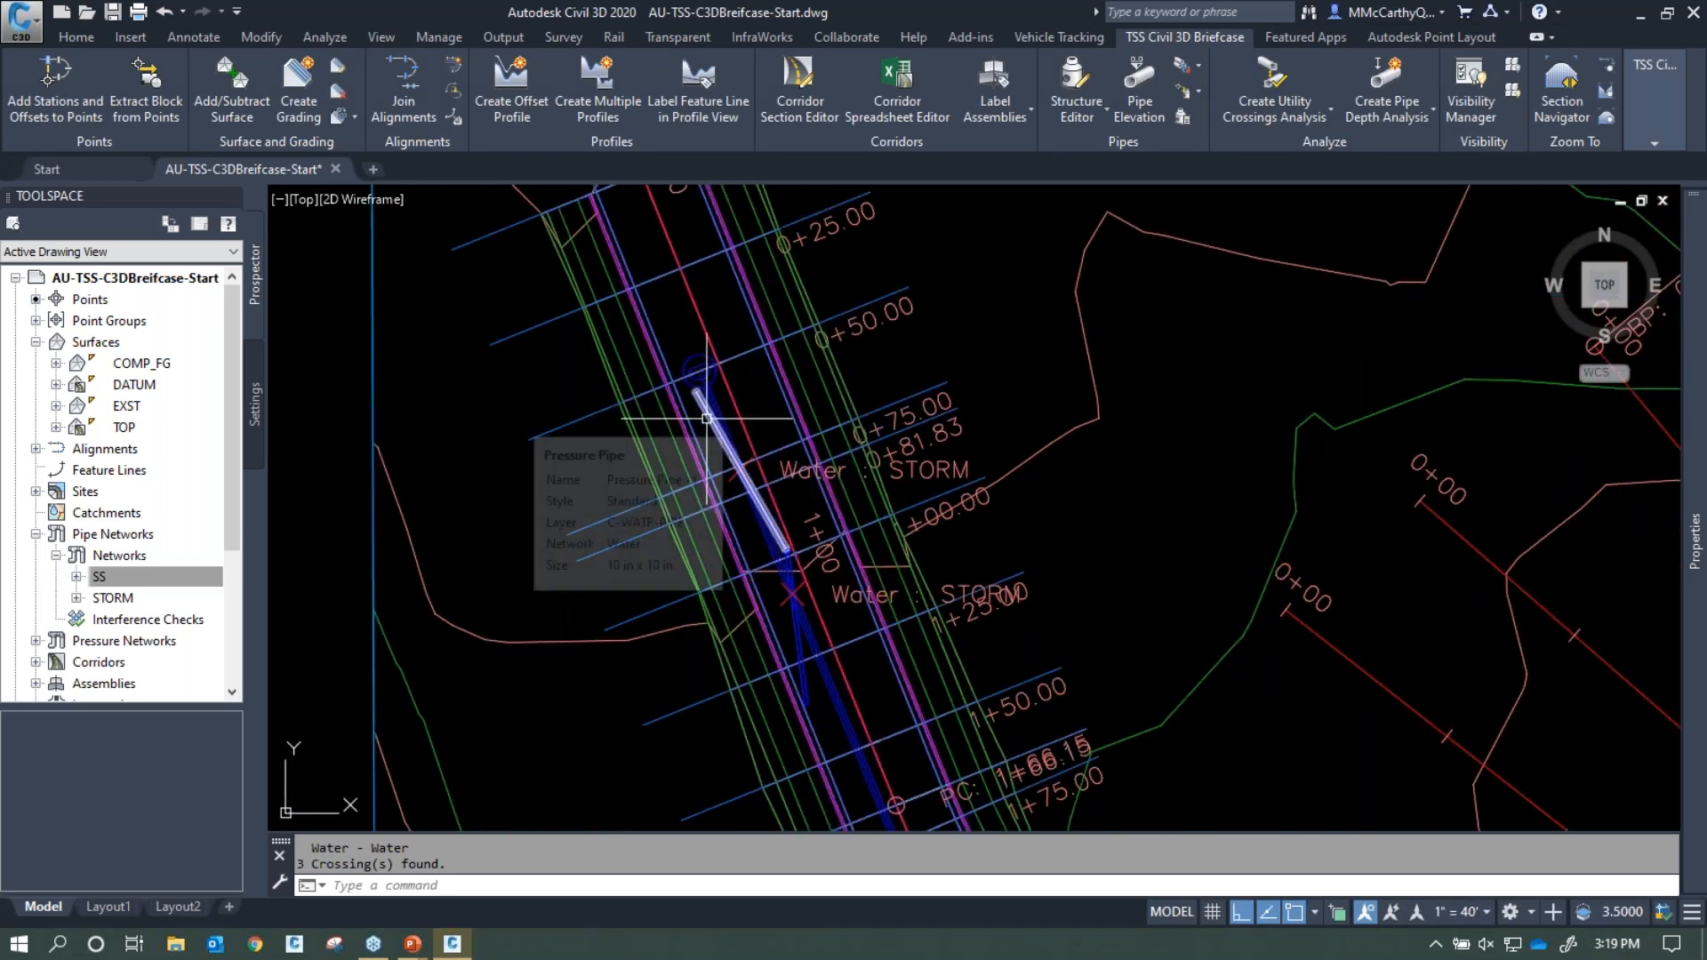
{"action": "scroll", "coordinate": [781, 500], "scroll_direction": "up", "scroll_amount": 2}
{"action": "middle_click_drag", "start_coordinate": [781, 498], "coordinate": [751, 276]}
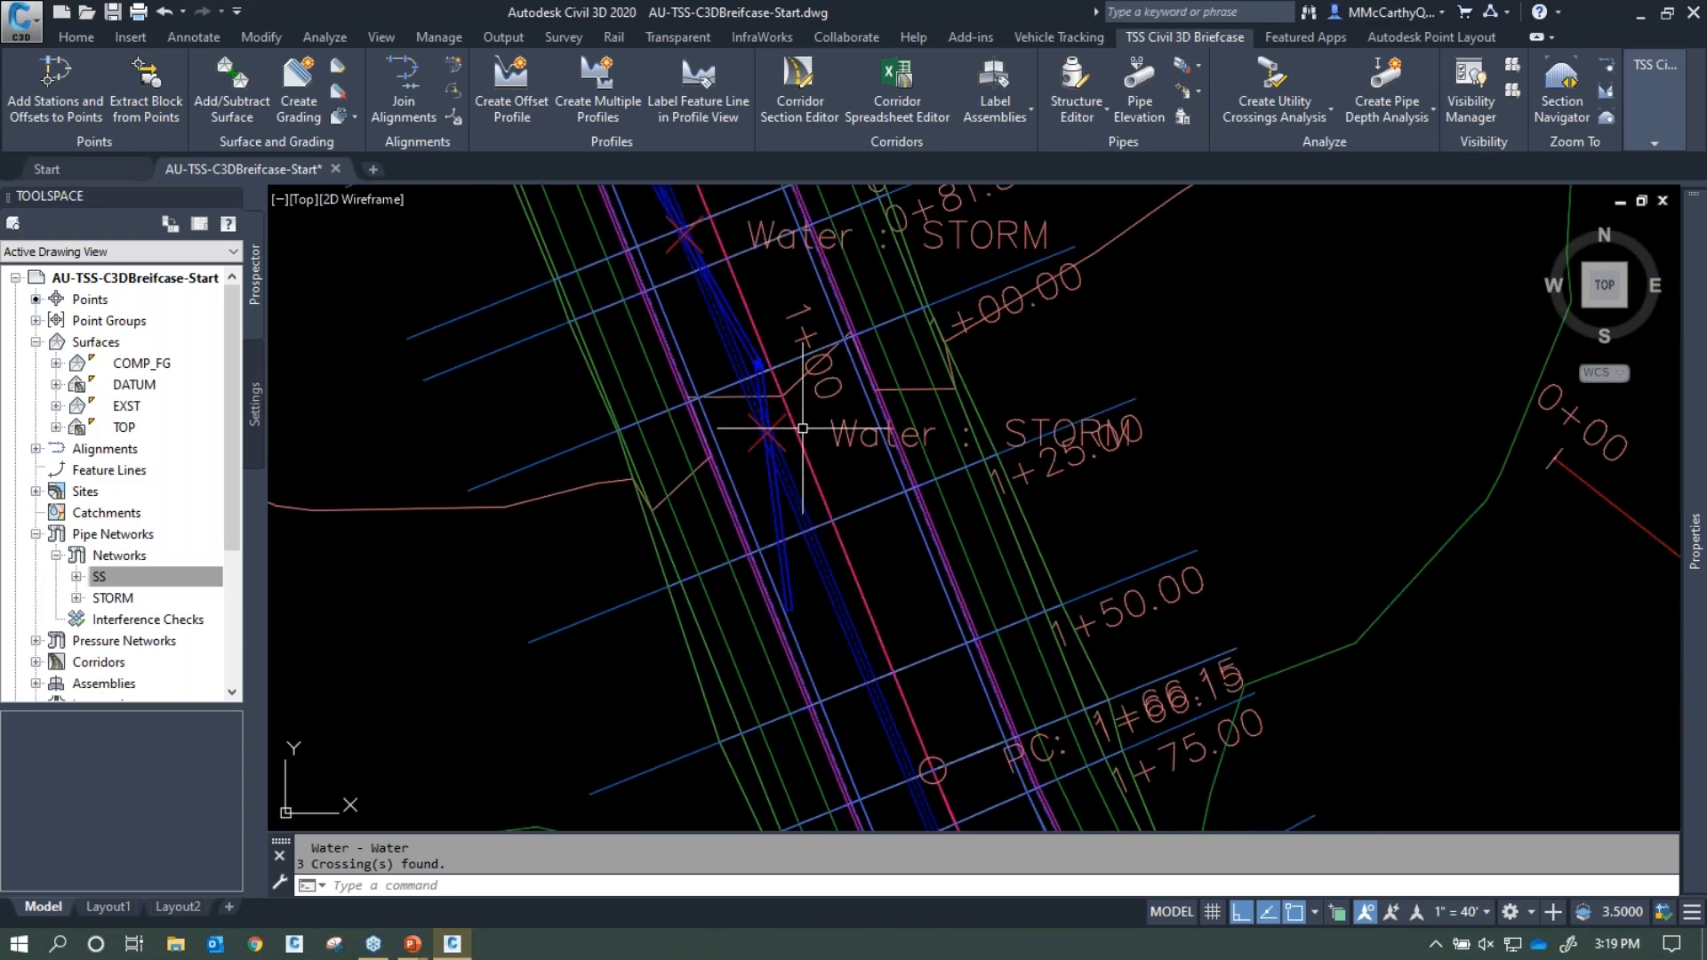
{"action": "scroll", "coordinate": [887, 628], "scroll_direction": "down", "scroll_amount": 4}
{"action": "scroll", "coordinate": [1095, 690], "scroll_direction": "down", "scroll_amount": 2}
{"action": "middle_click_drag", "start_coordinate": [1095, 690], "coordinate": [892, 233]}
{"action": "scroll", "coordinate": [777, 344], "scroll_direction": "up", "scroll_amount": 4}
{"action": "middle_click_drag", "start_coordinate": [762, 349], "coordinate": [750, 534]}
{"action": "scroll", "coordinate": [749, 534], "scroll_direction": "down", "scroll_amount": 2}
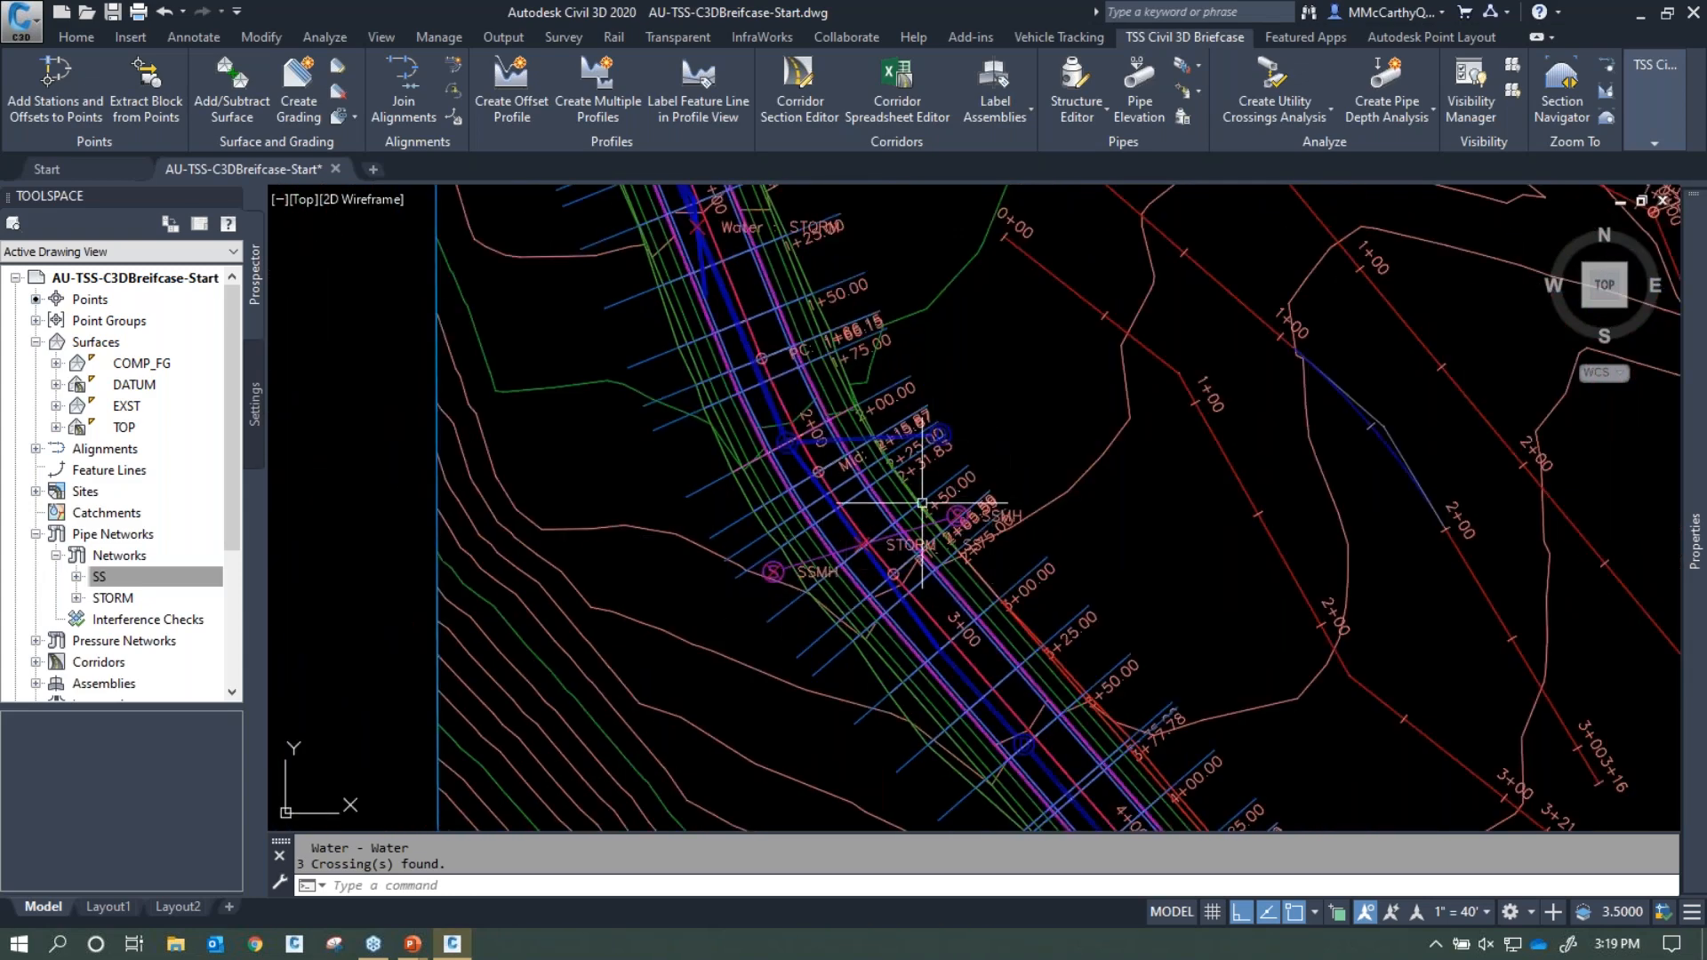
{"action": "scroll", "coordinate": [825, 601], "scroll_direction": "up", "scroll_amount": 4}
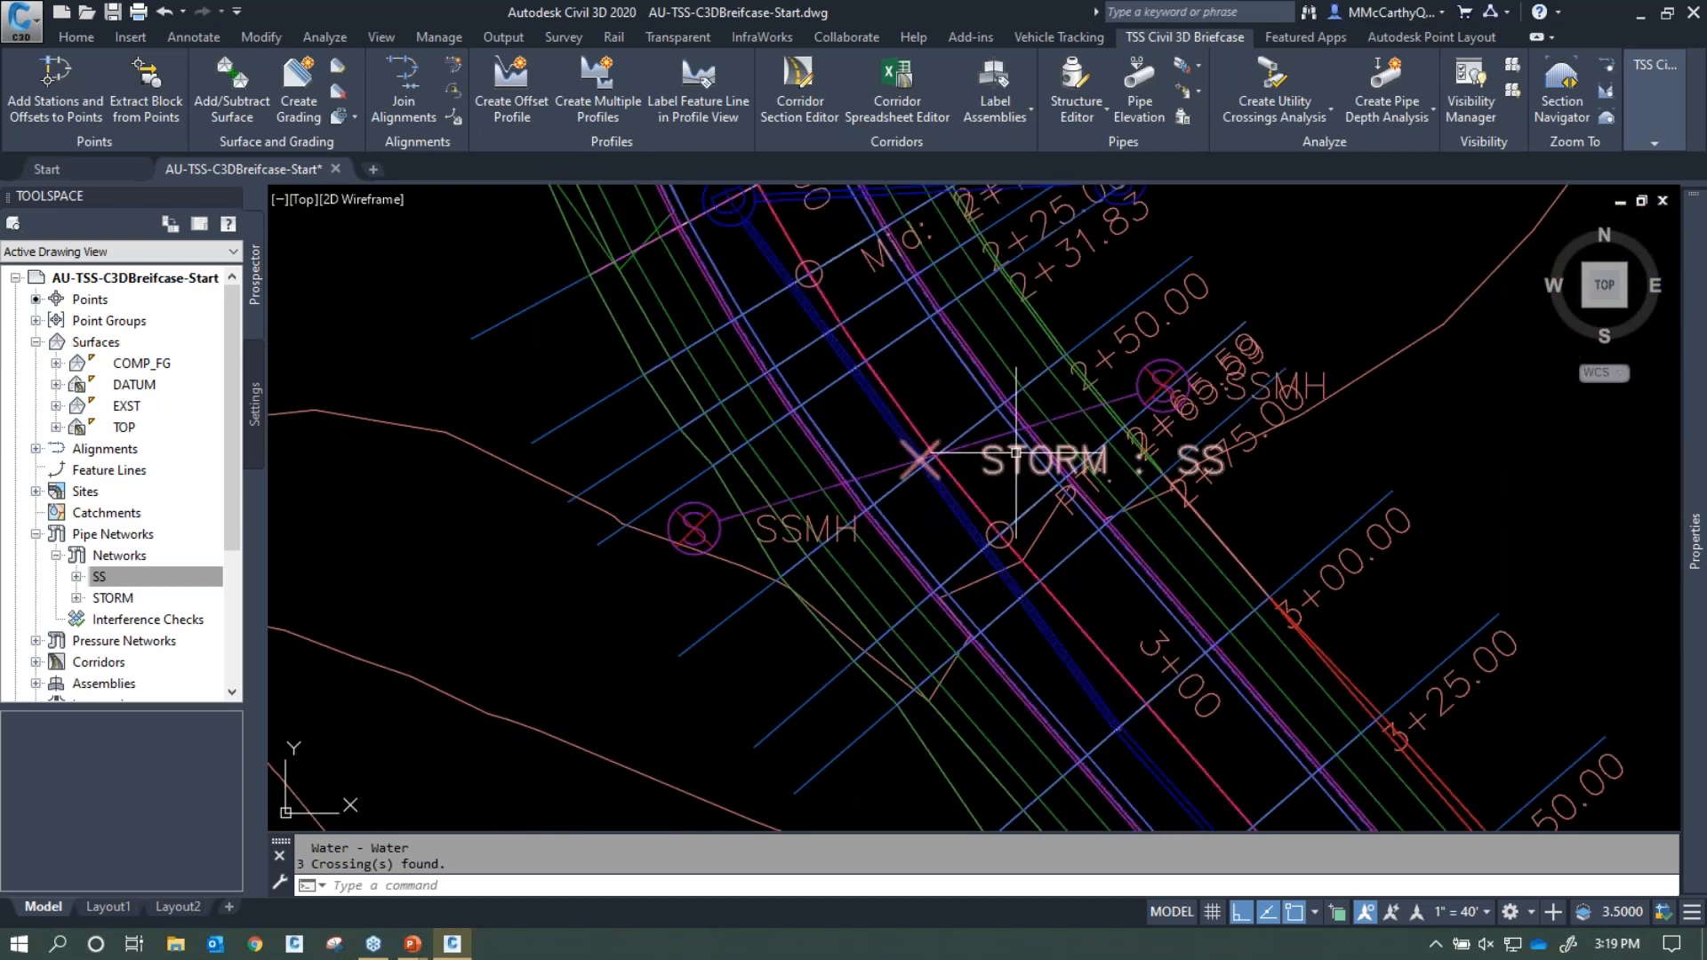
{"action": "scroll", "coordinate": [1003, 460], "scroll_direction": "down", "scroll_amount": 4}
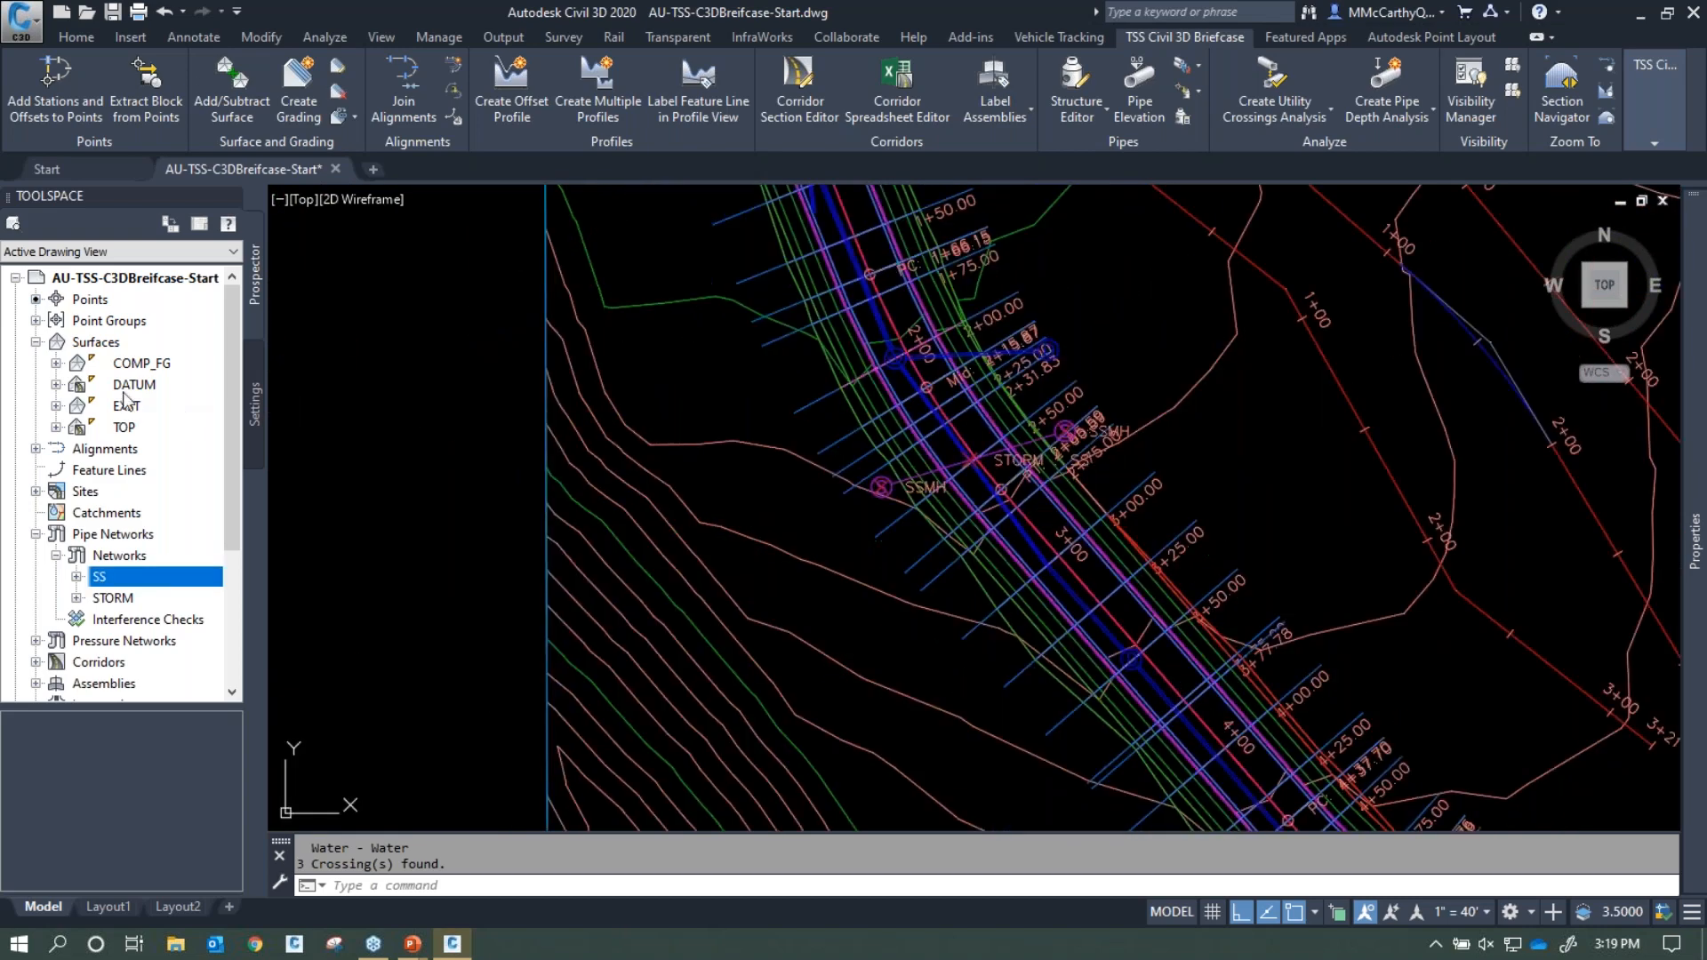
Select the Utility Crossings point group's points and list them to review network names, top and bottom elevations and elevation differences
{"action": "left_click", "coordinate": [36, 320]}
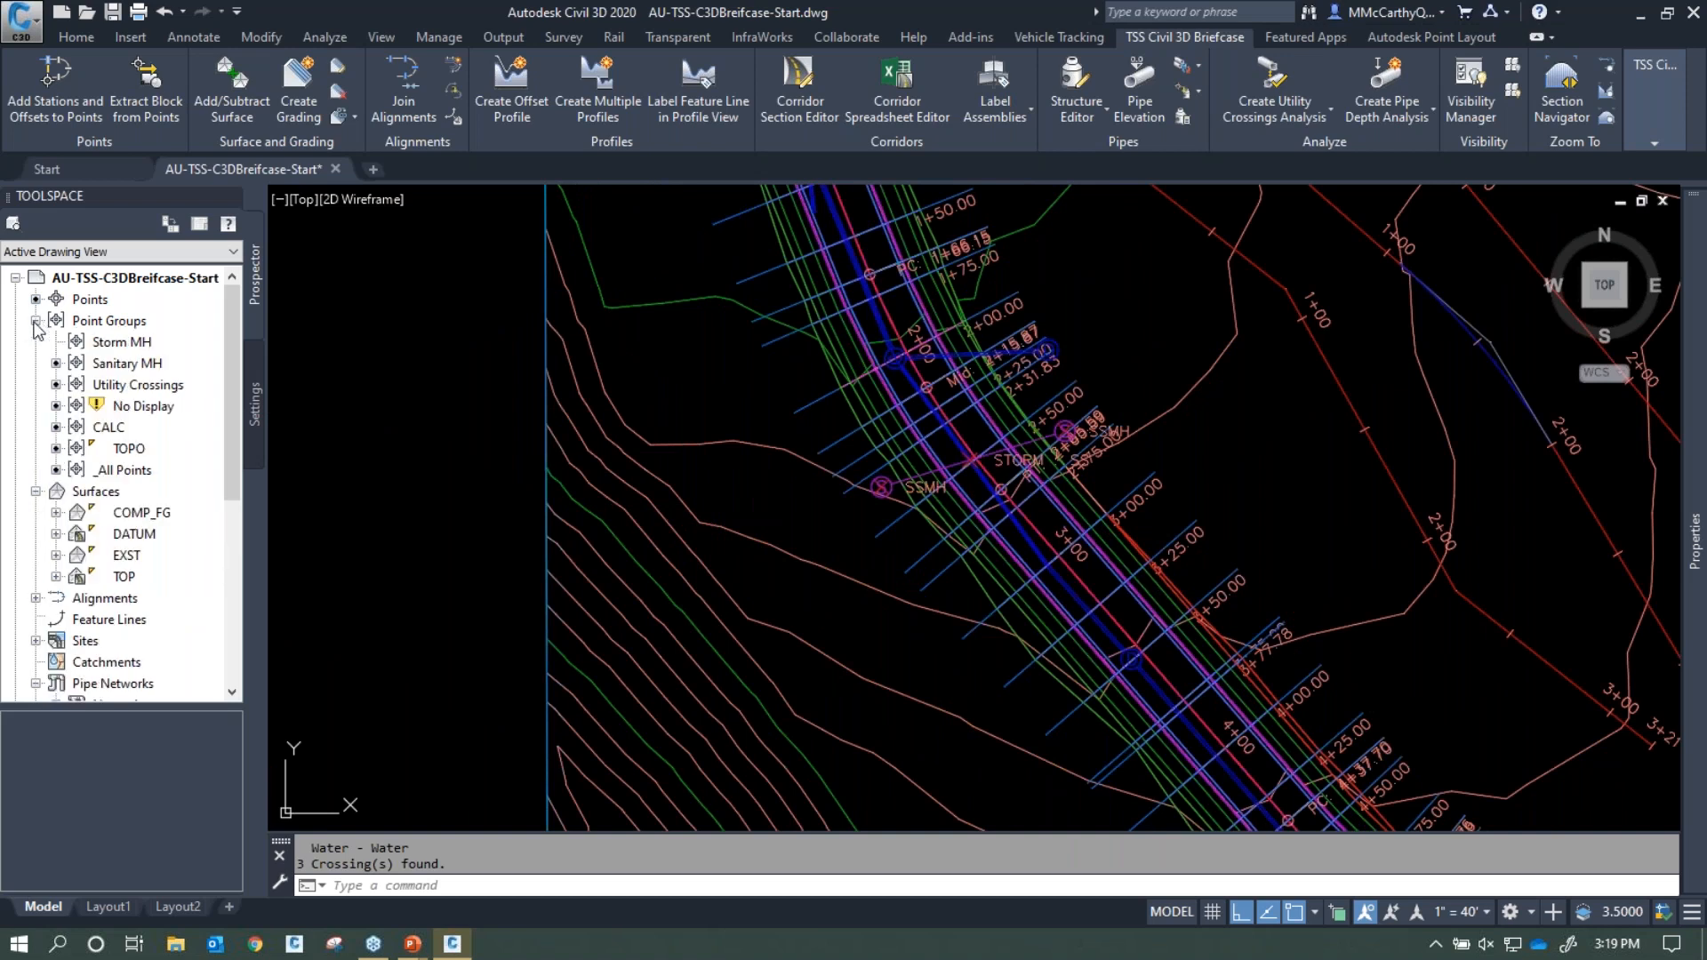
{"action": "left_click", "coordinate": [133, 388]}
{"action": "right_click", "coordinate": [133, 388]}
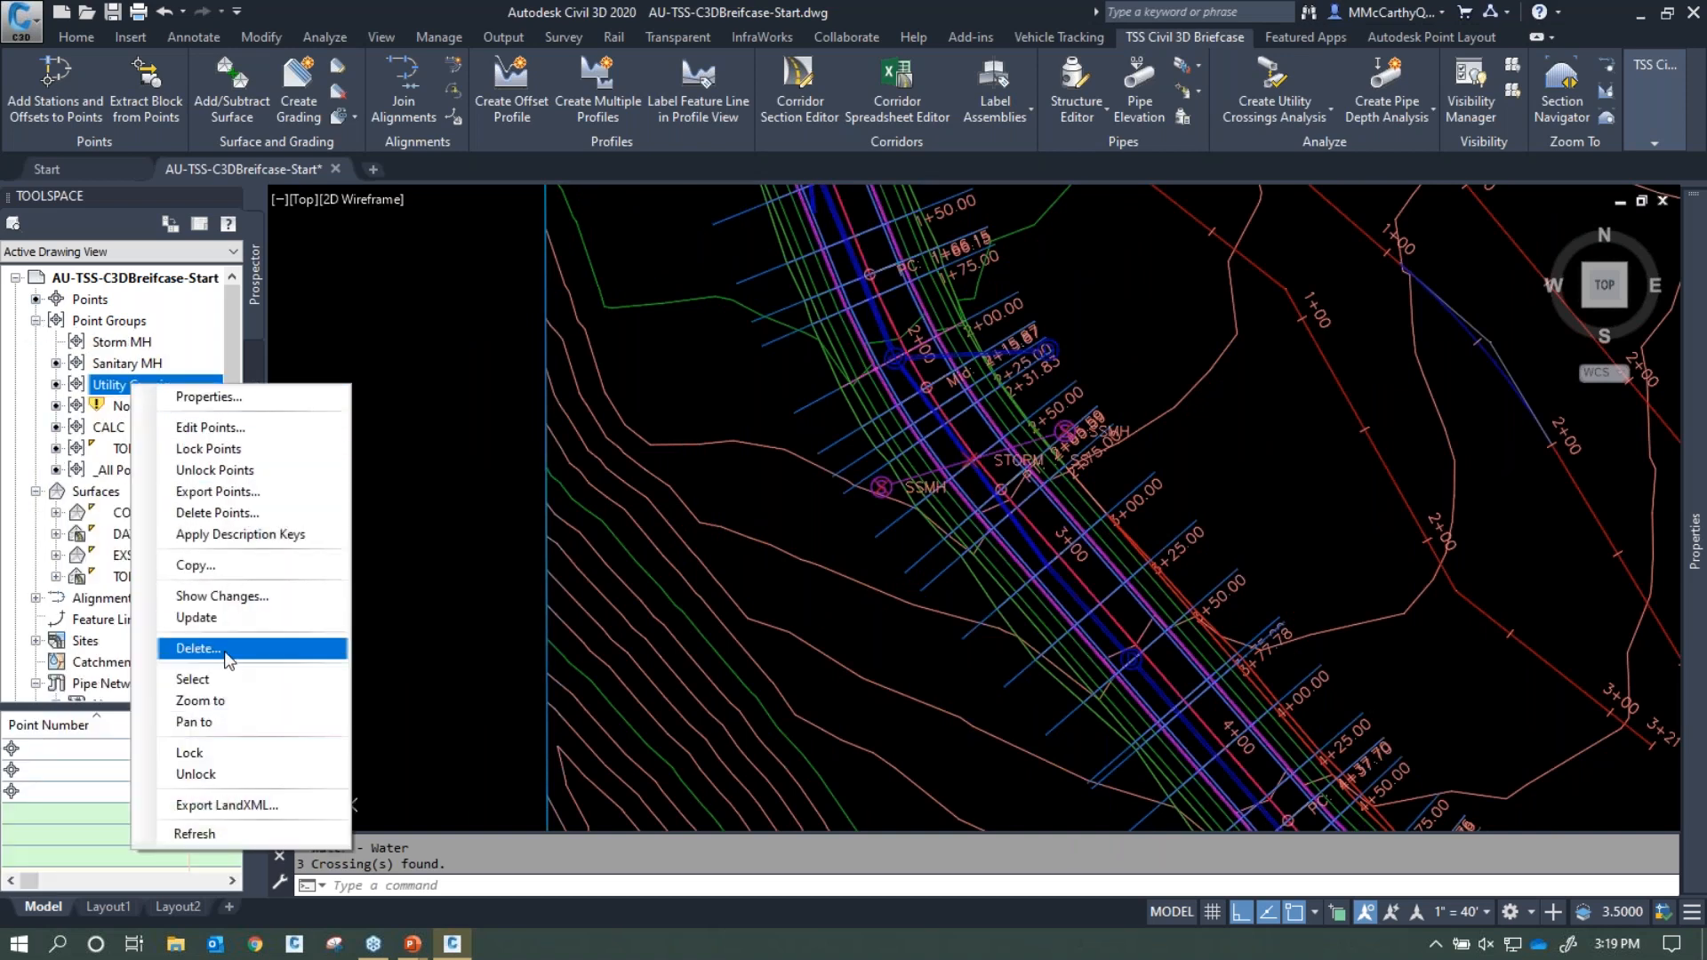
{"action": "left_click", "coordinate": [191, 679]}
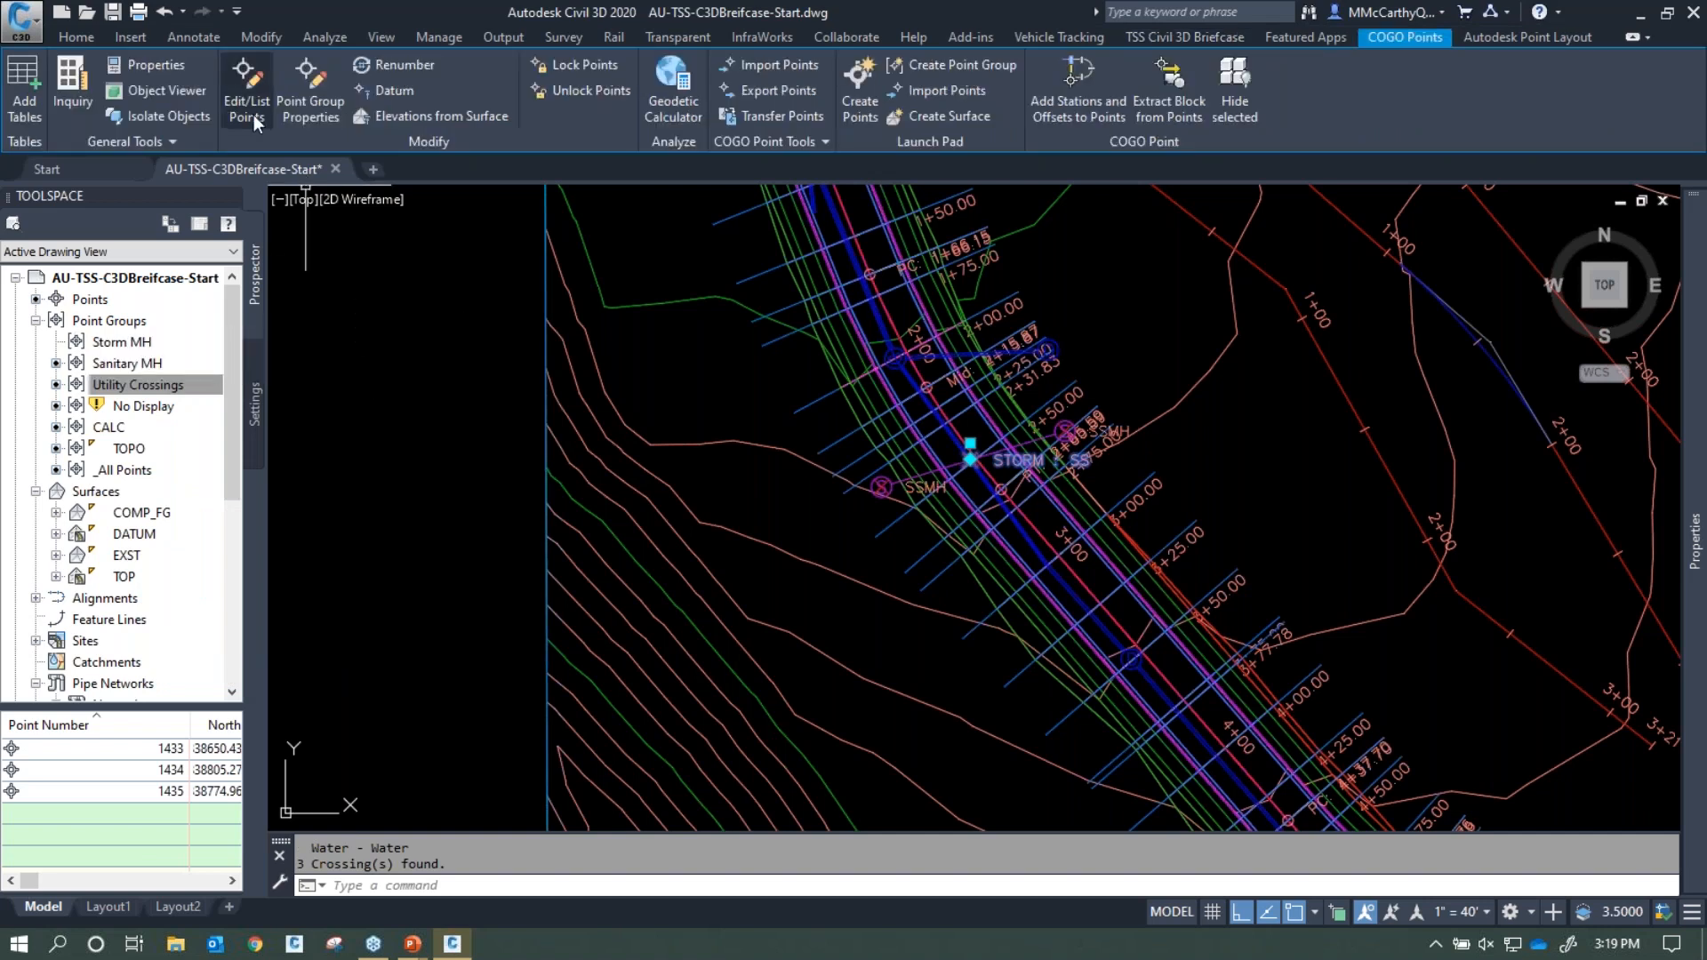
{"action": "left_click", "coordinate": [254, 119]}
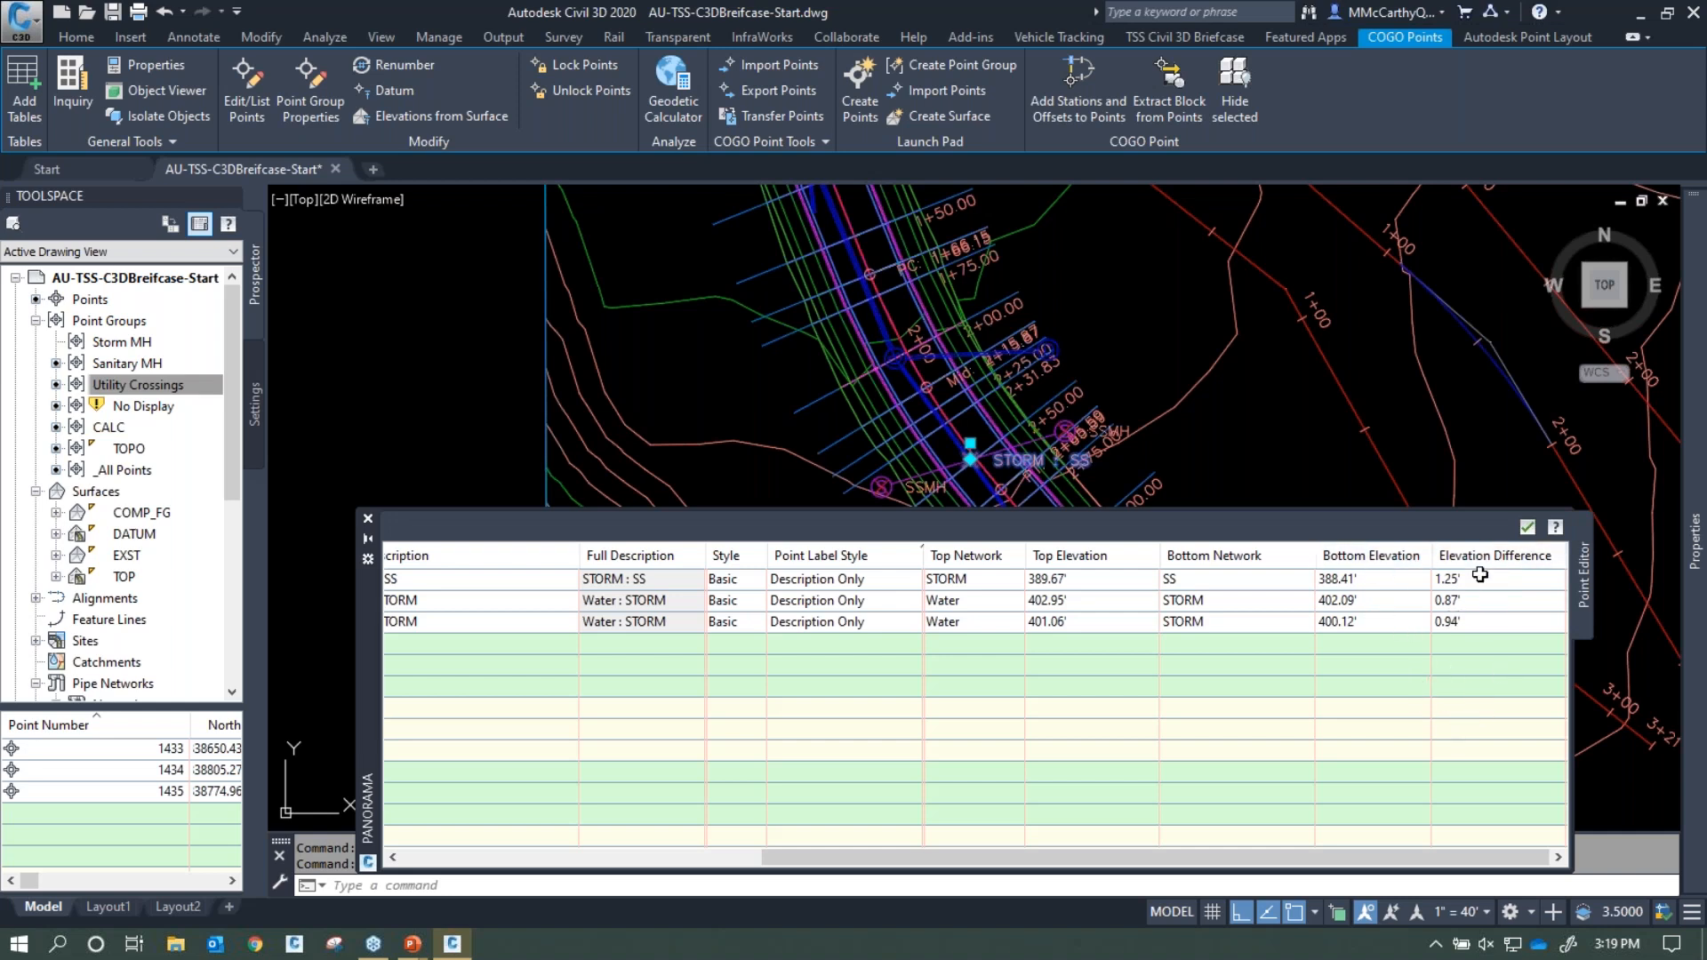
Close the point list and set up a point table for the Utility Crossings group using the TSS Briefcase Pipes table style
{"action": "left_click", "coordinate": [1526, 530]}
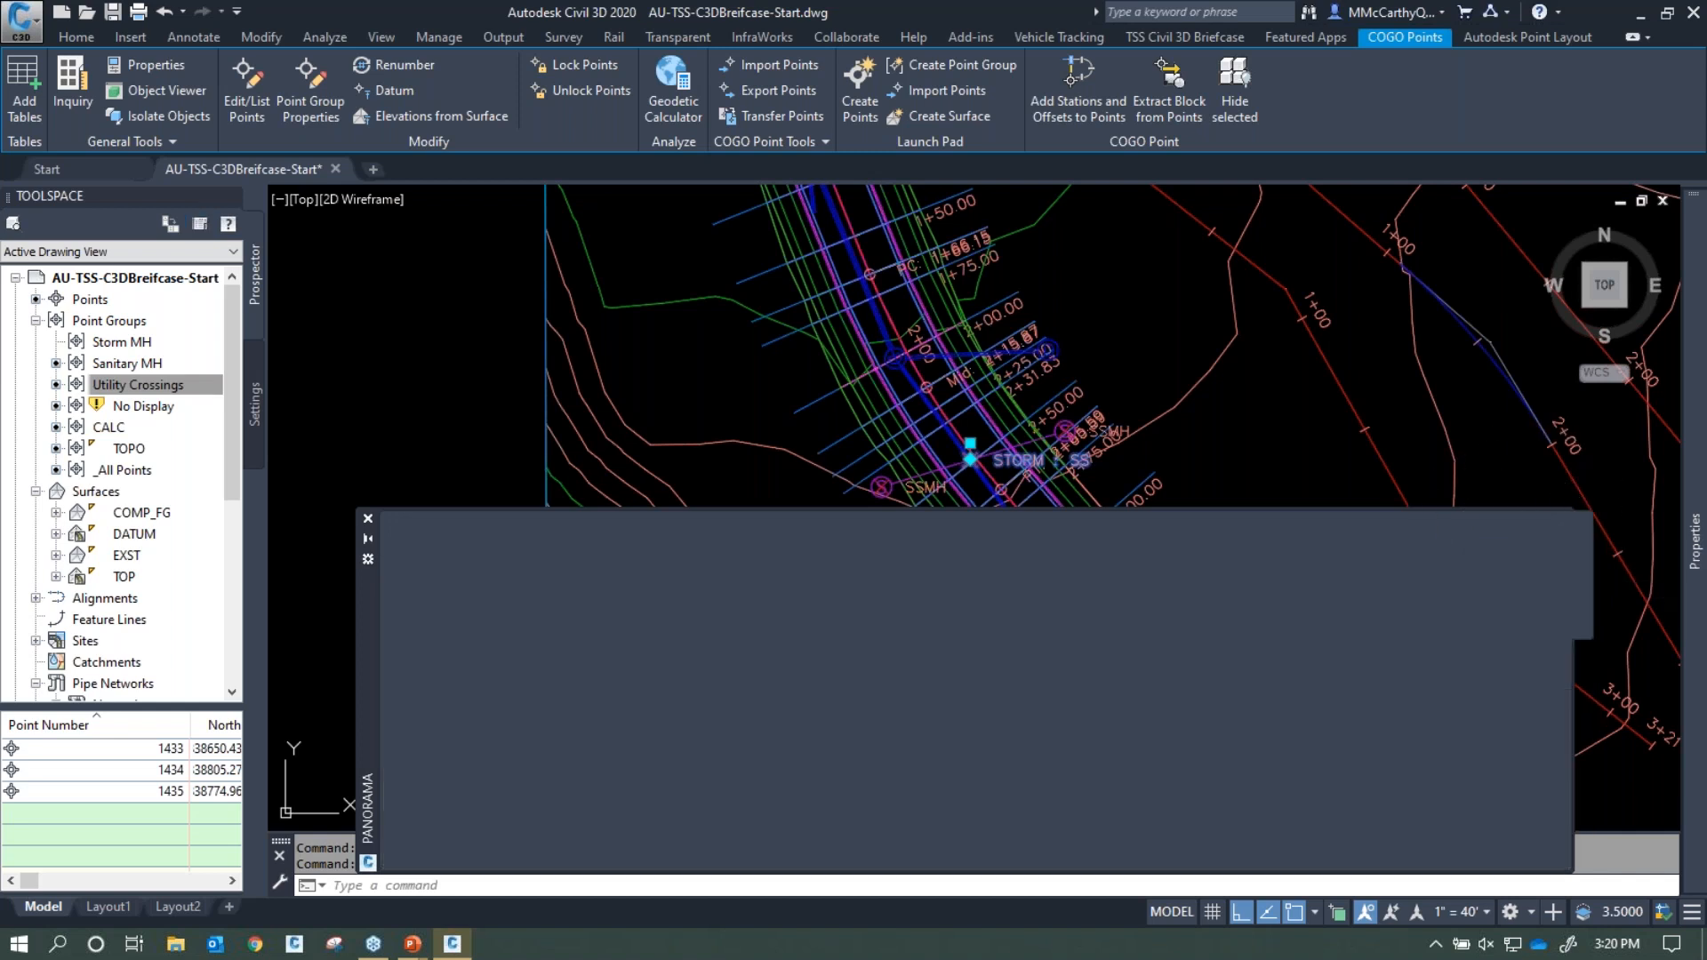
{"action": "left_click", "coordinate": [24, 87]}
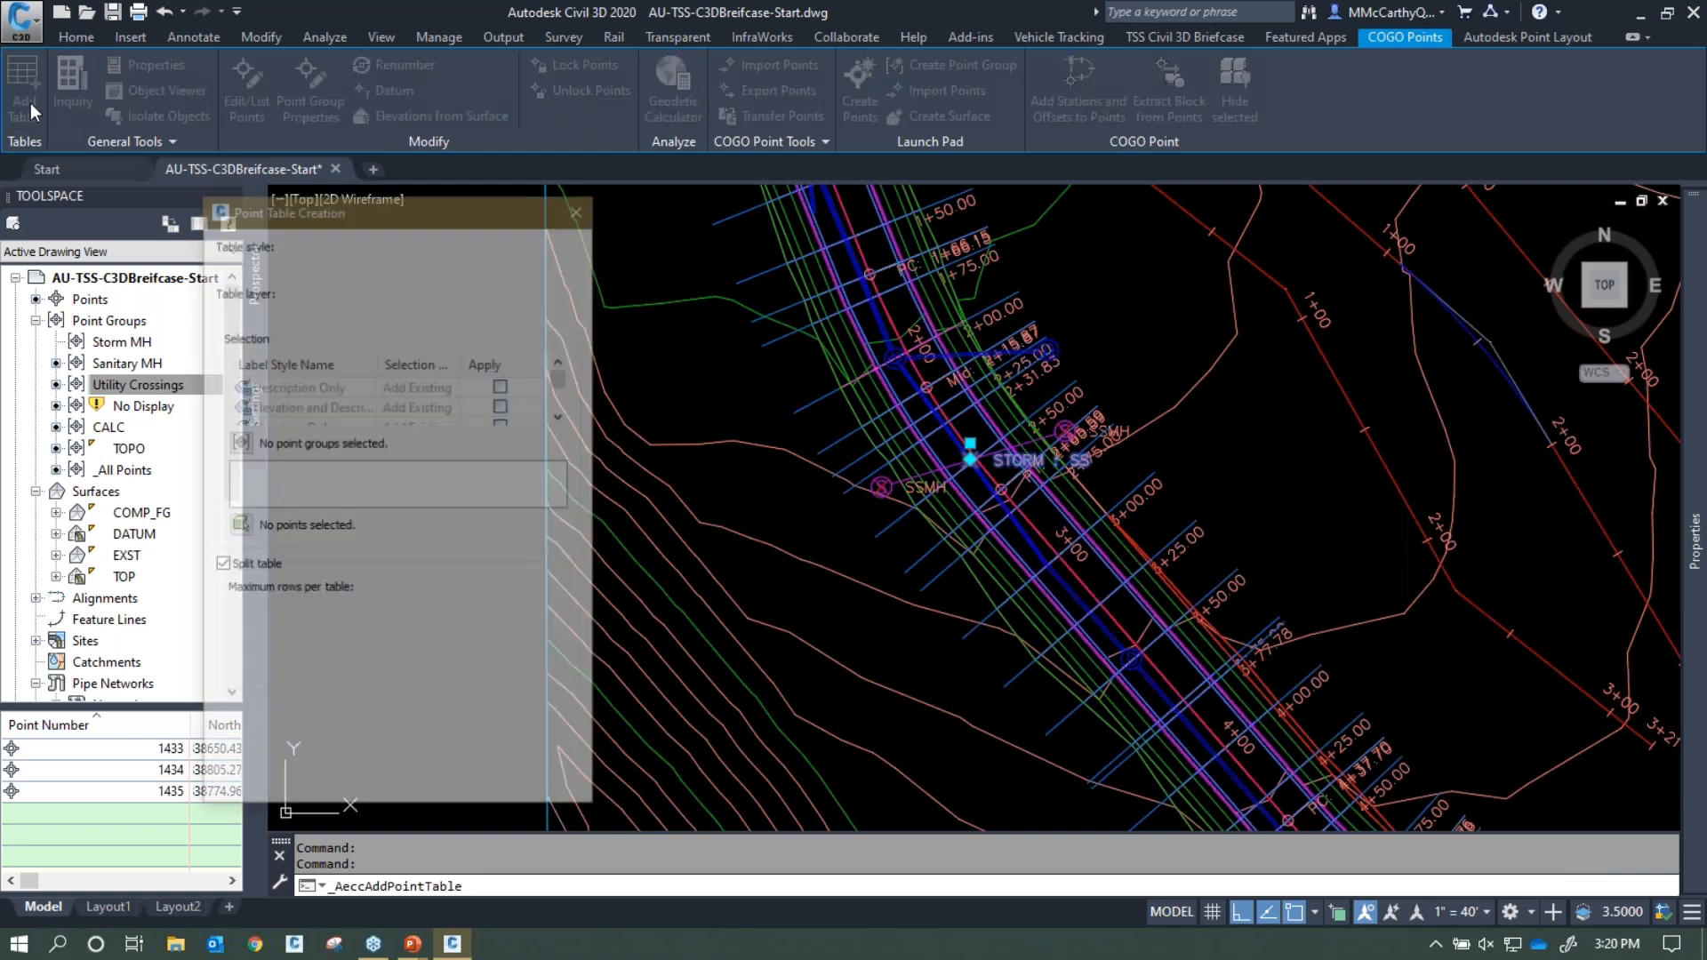
{"action": "left_click", "coordinate": [238, 442]}
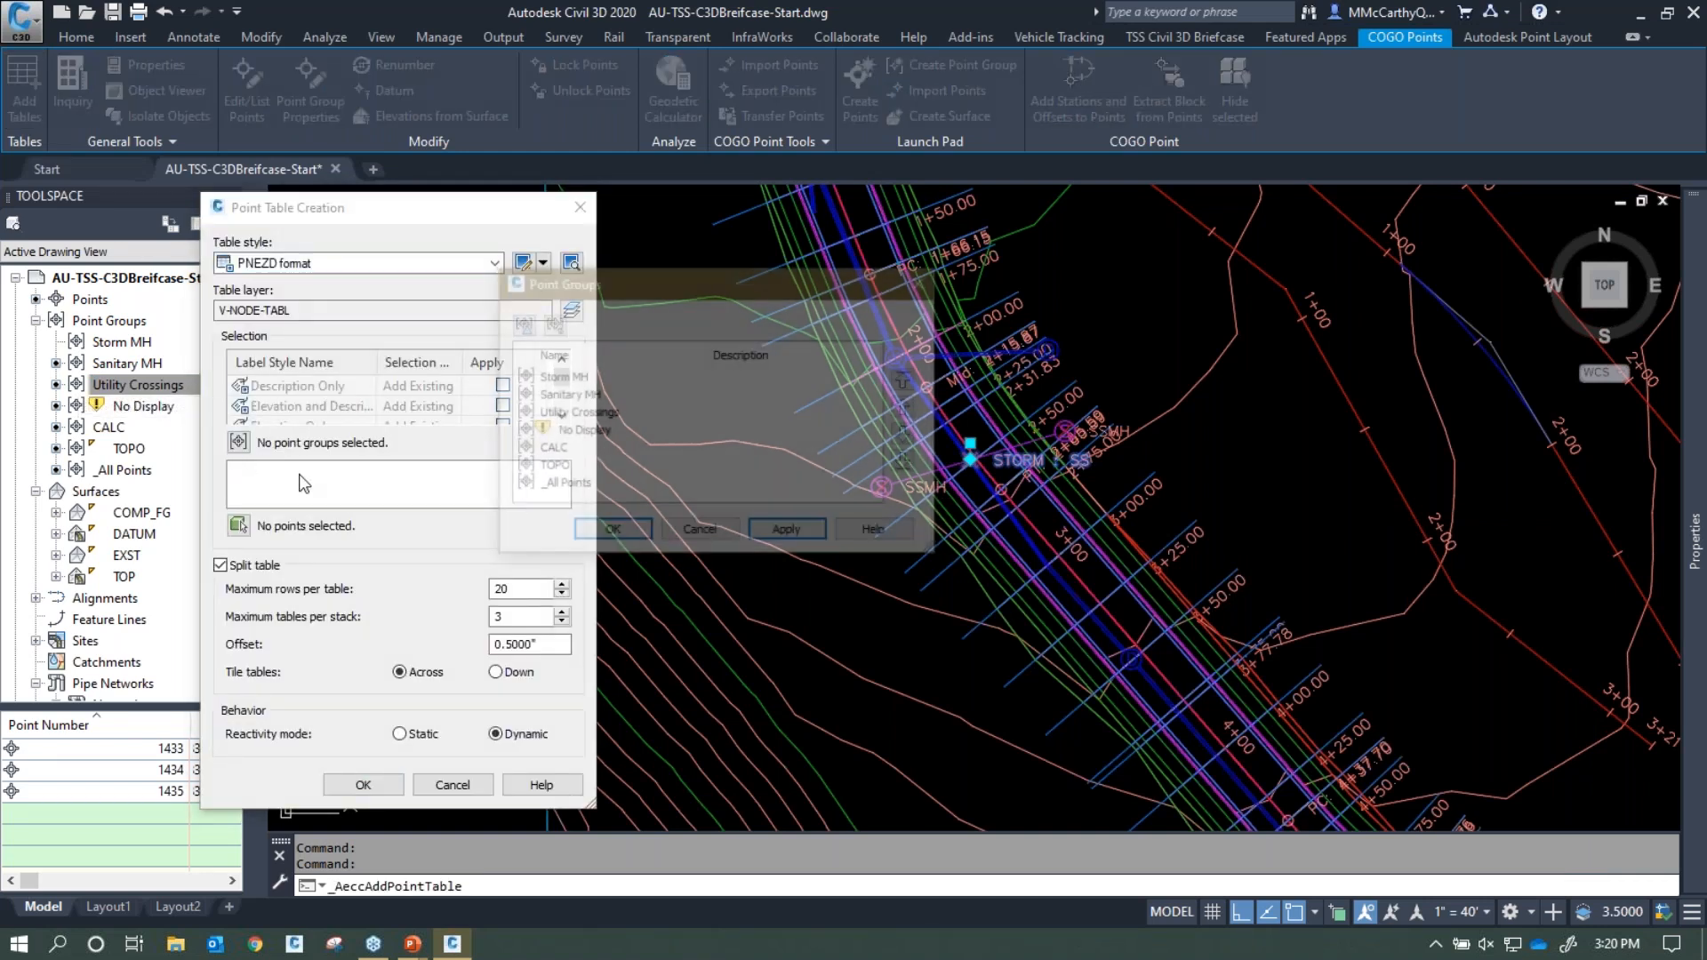
{"action": "left_click", "coordinate": [574, 413]}
{"action": "left_click", "coordinate": [611, 533]}
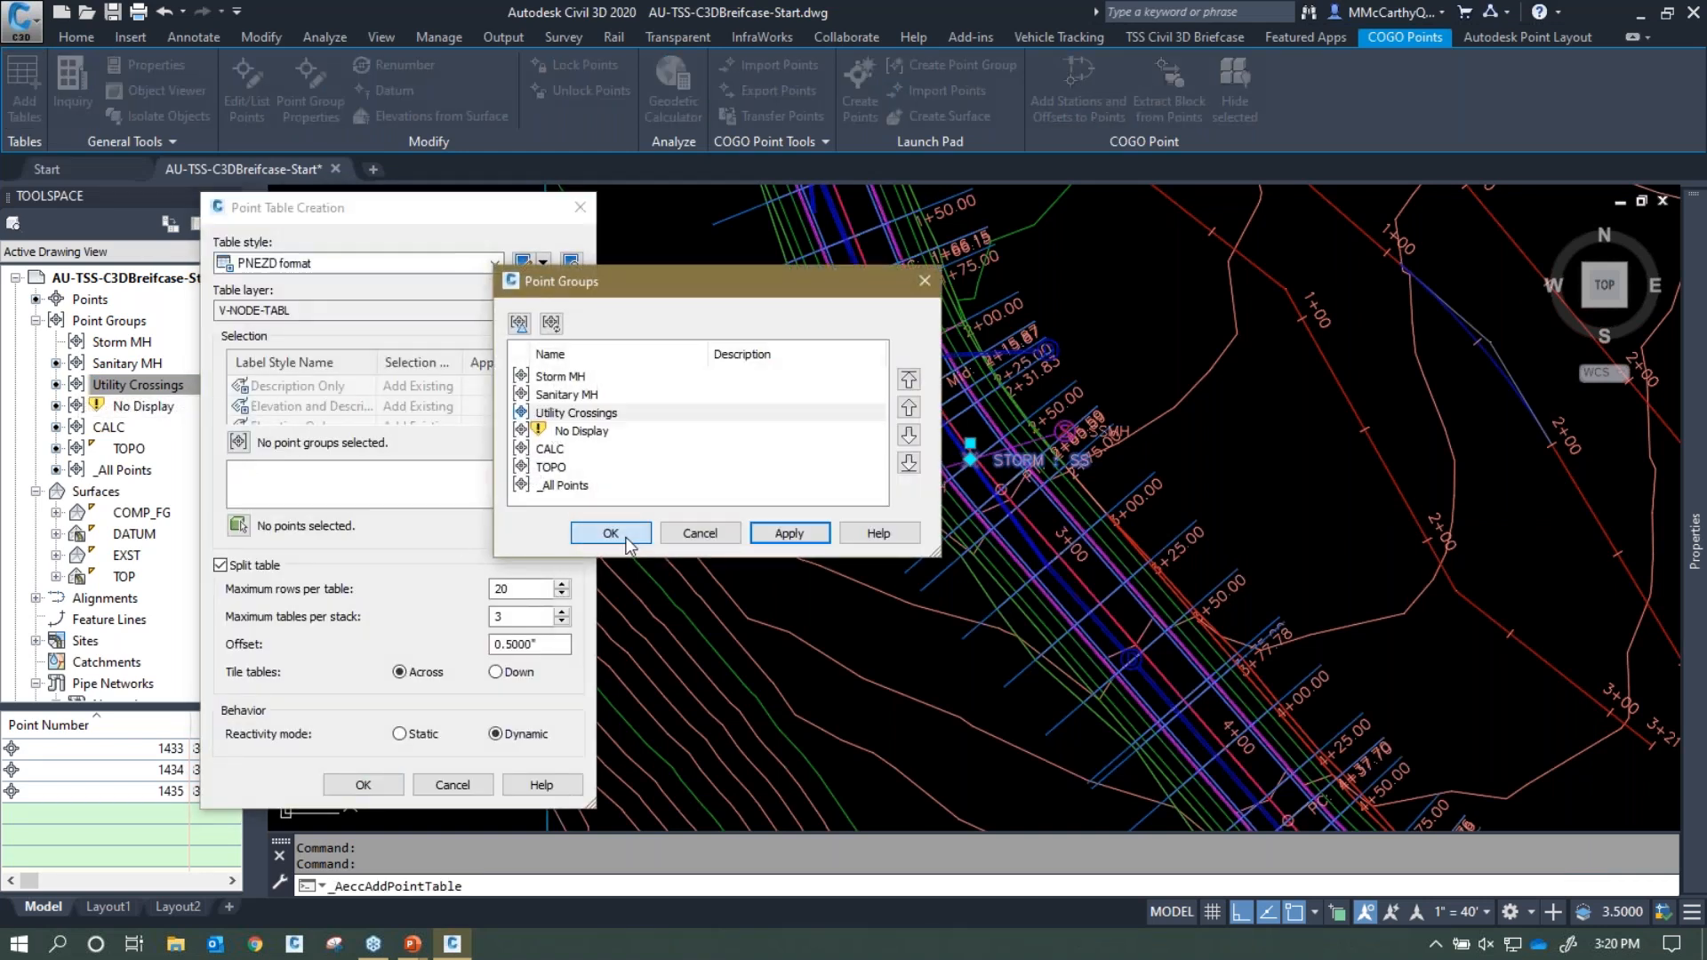
{"action": "left_click", "coordinate": [294, 263]}
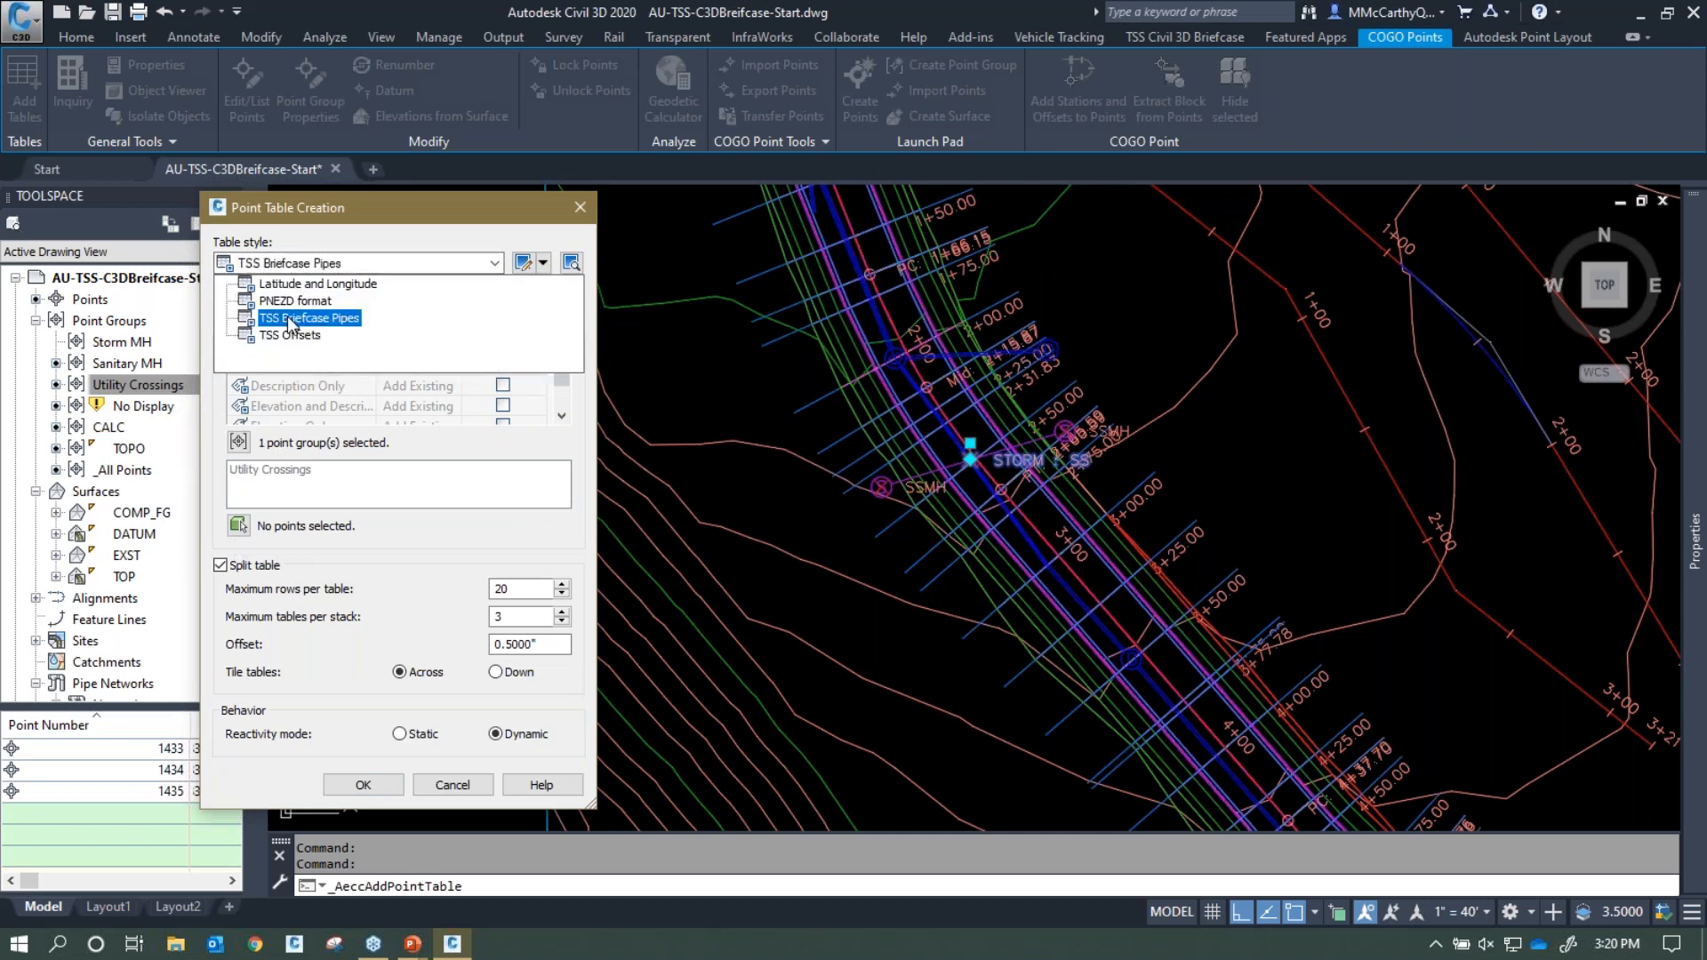
{"action": "left_click", "coordinate": [289, 320]}
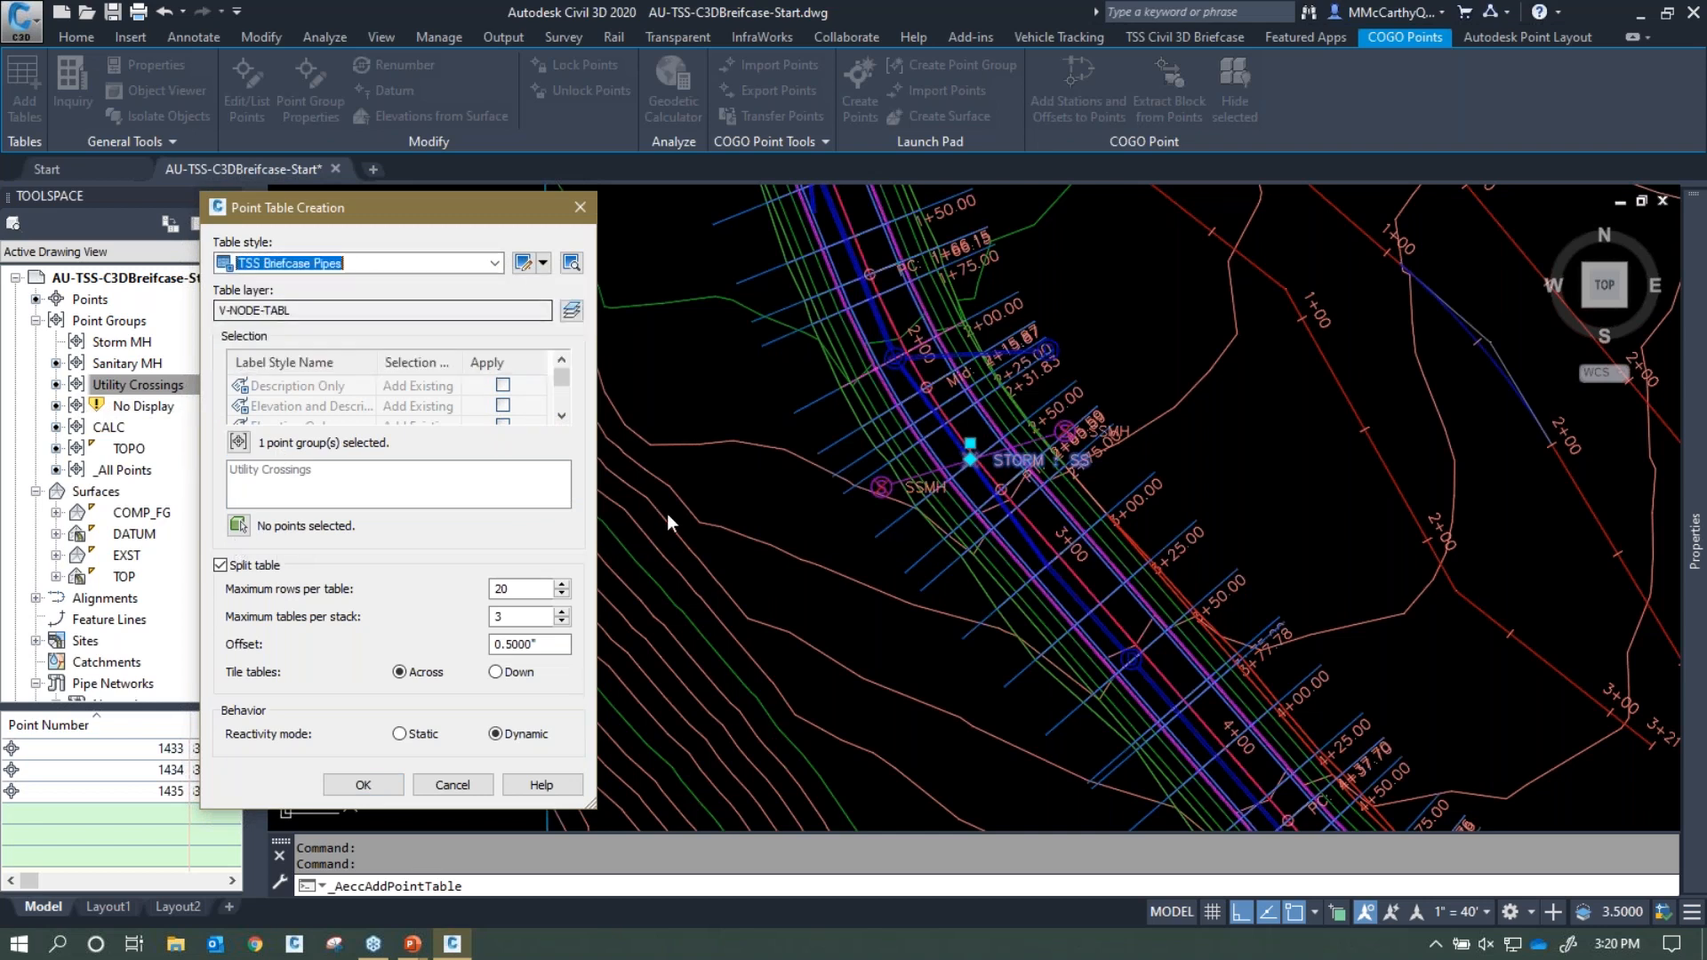
{"action": "left_click", "coordinate": [371, 790]}
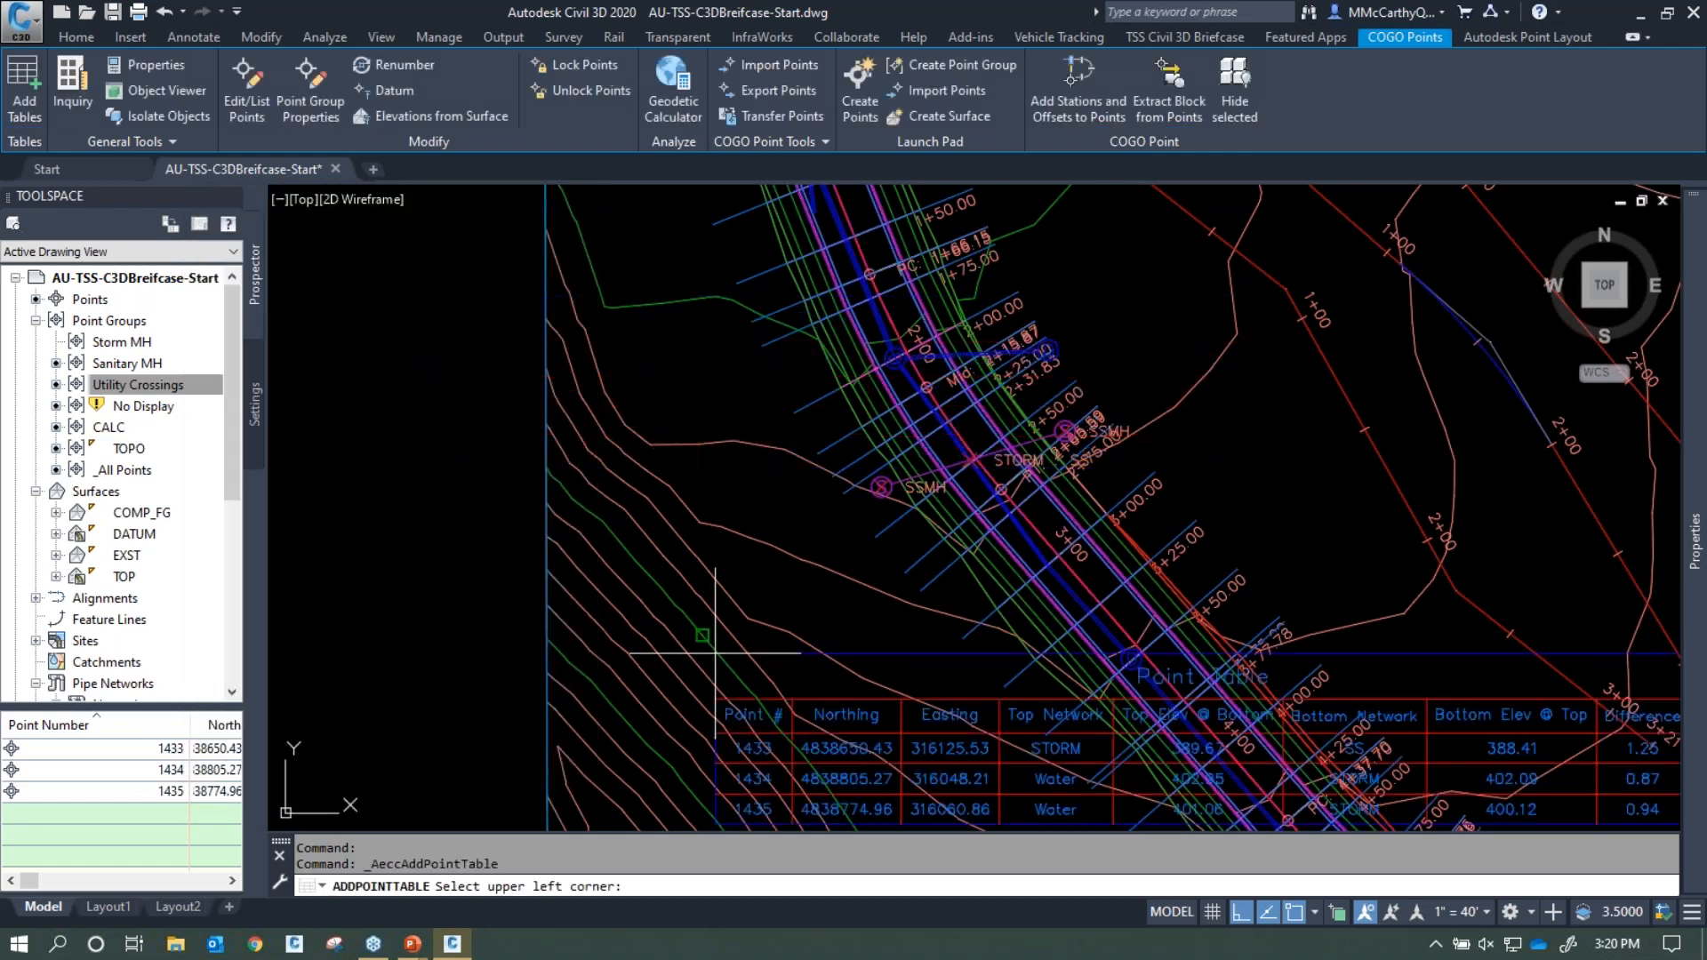
Place the utility crossings point table in the empty area west of the site and review its networks, elevations and differences
{"action": "scroll", "coordinate": [533, 619], "scroll_direction": "down", "scroll_amount": 4}
{"action": "middle_click_drag", "start_coordinate": [492, 595], "coordinate": [969, 399]}
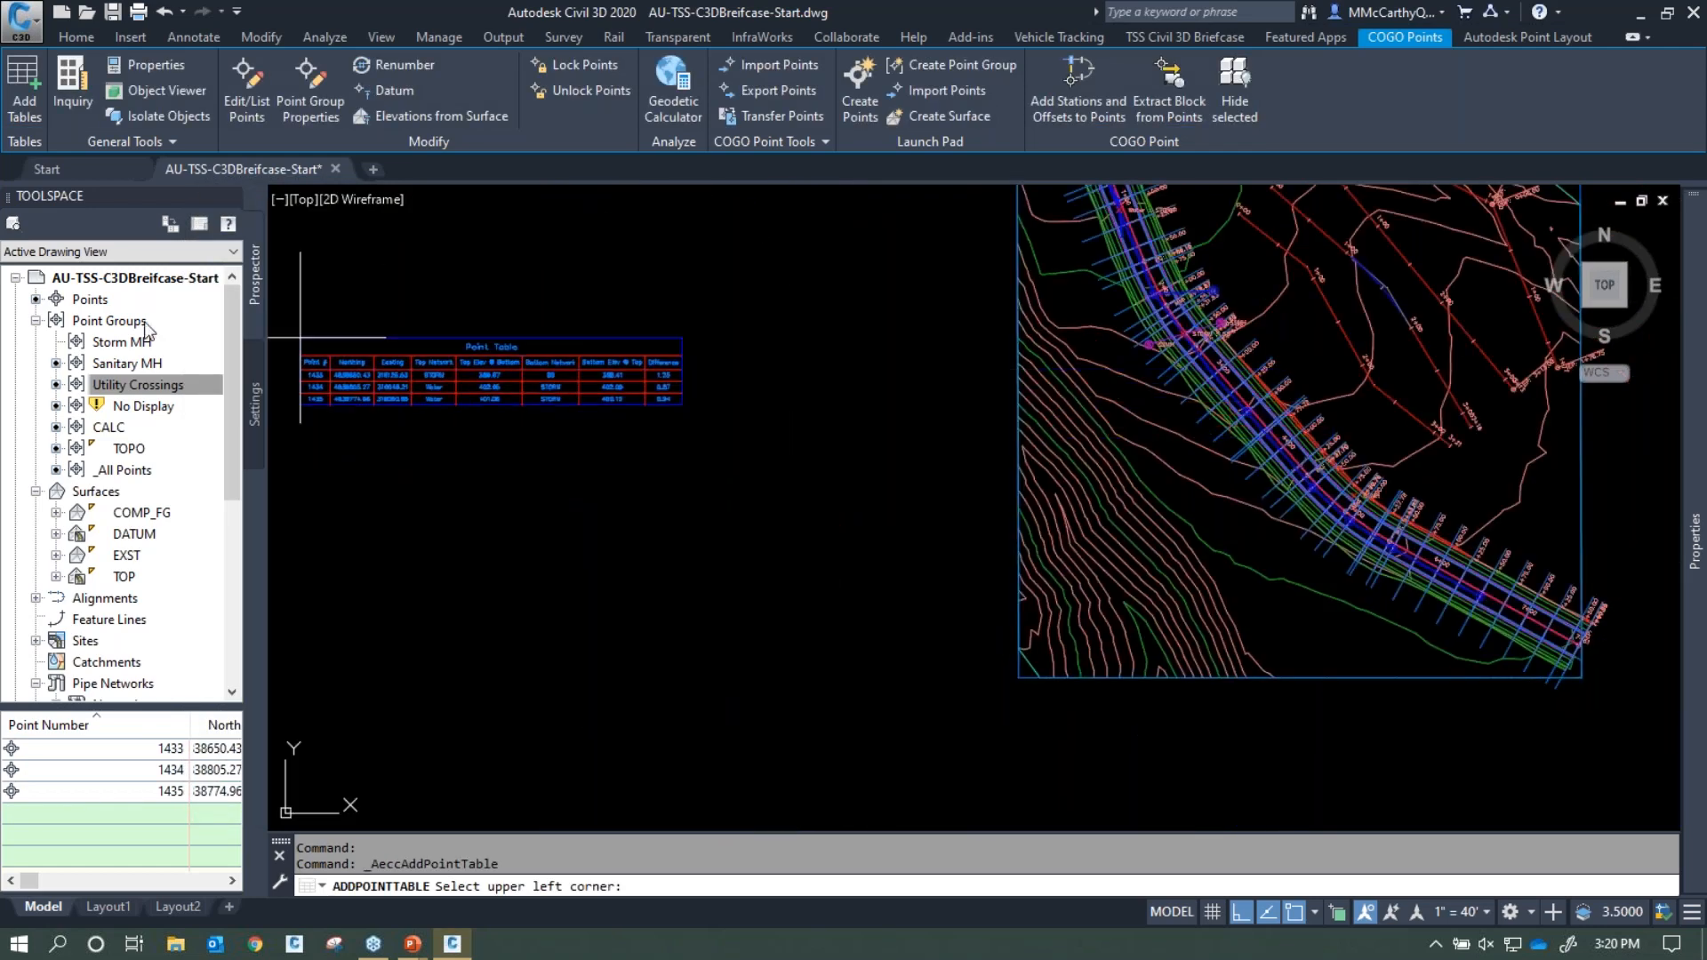
{"action": "left_click", "coordinate": [508, 266]}
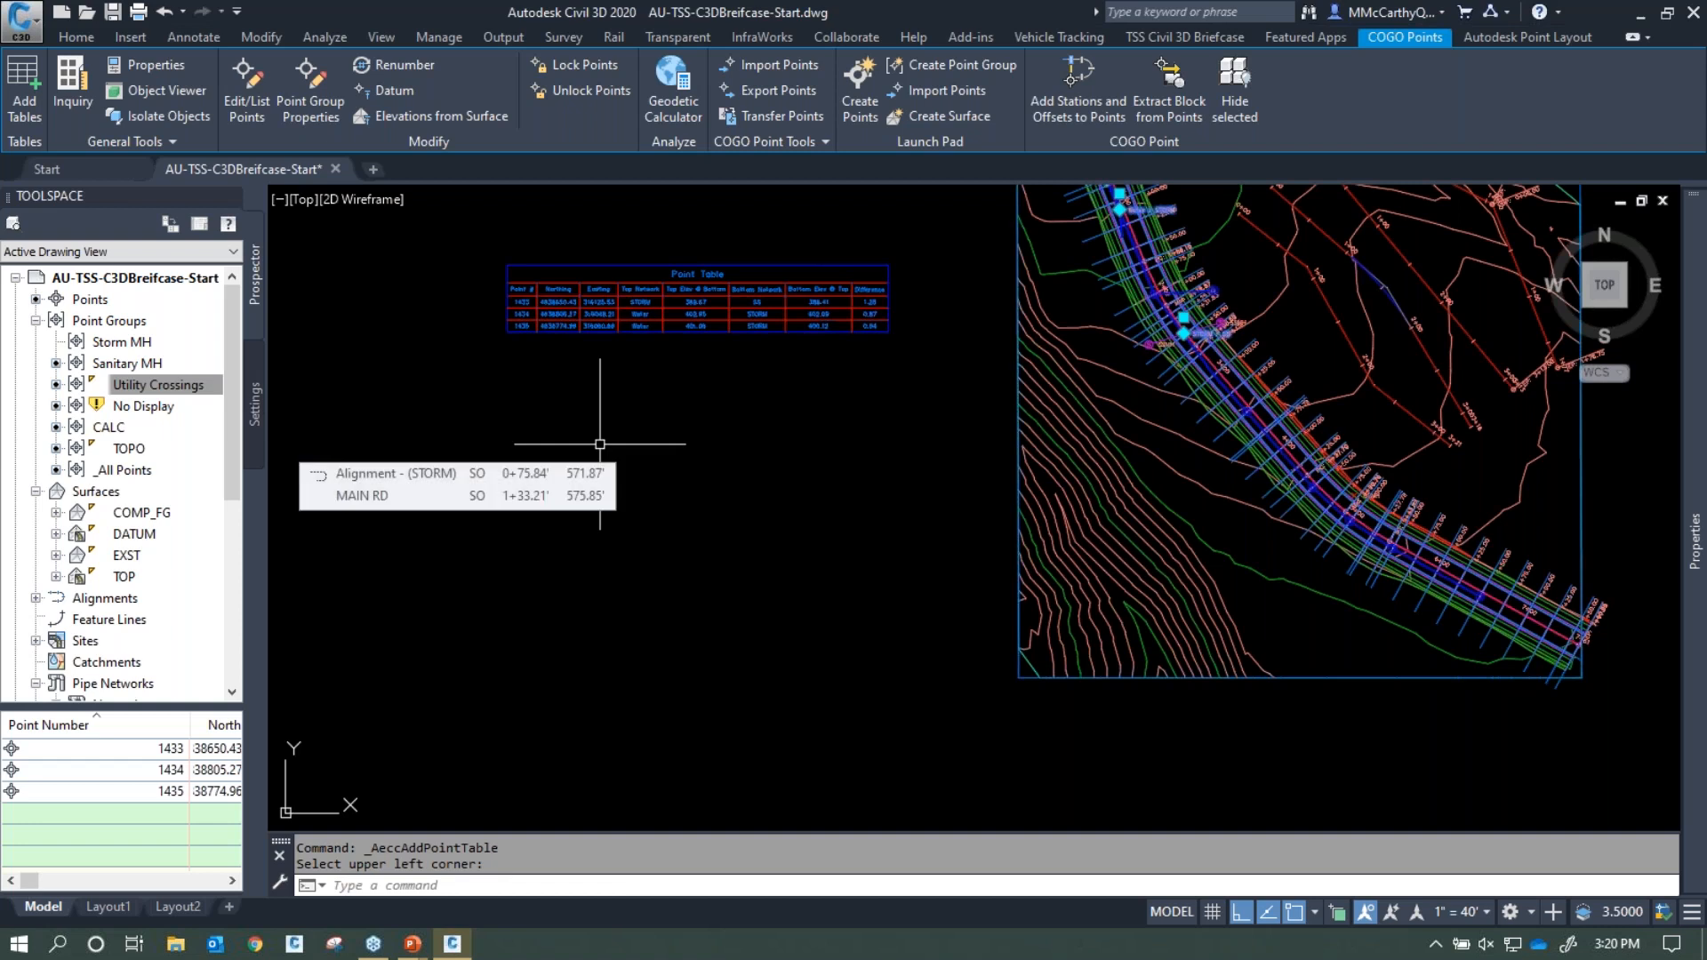
{"action": "scroll", "coordinate": [876, 311], "scroll_direction": "up", "scroll_amount": 5}
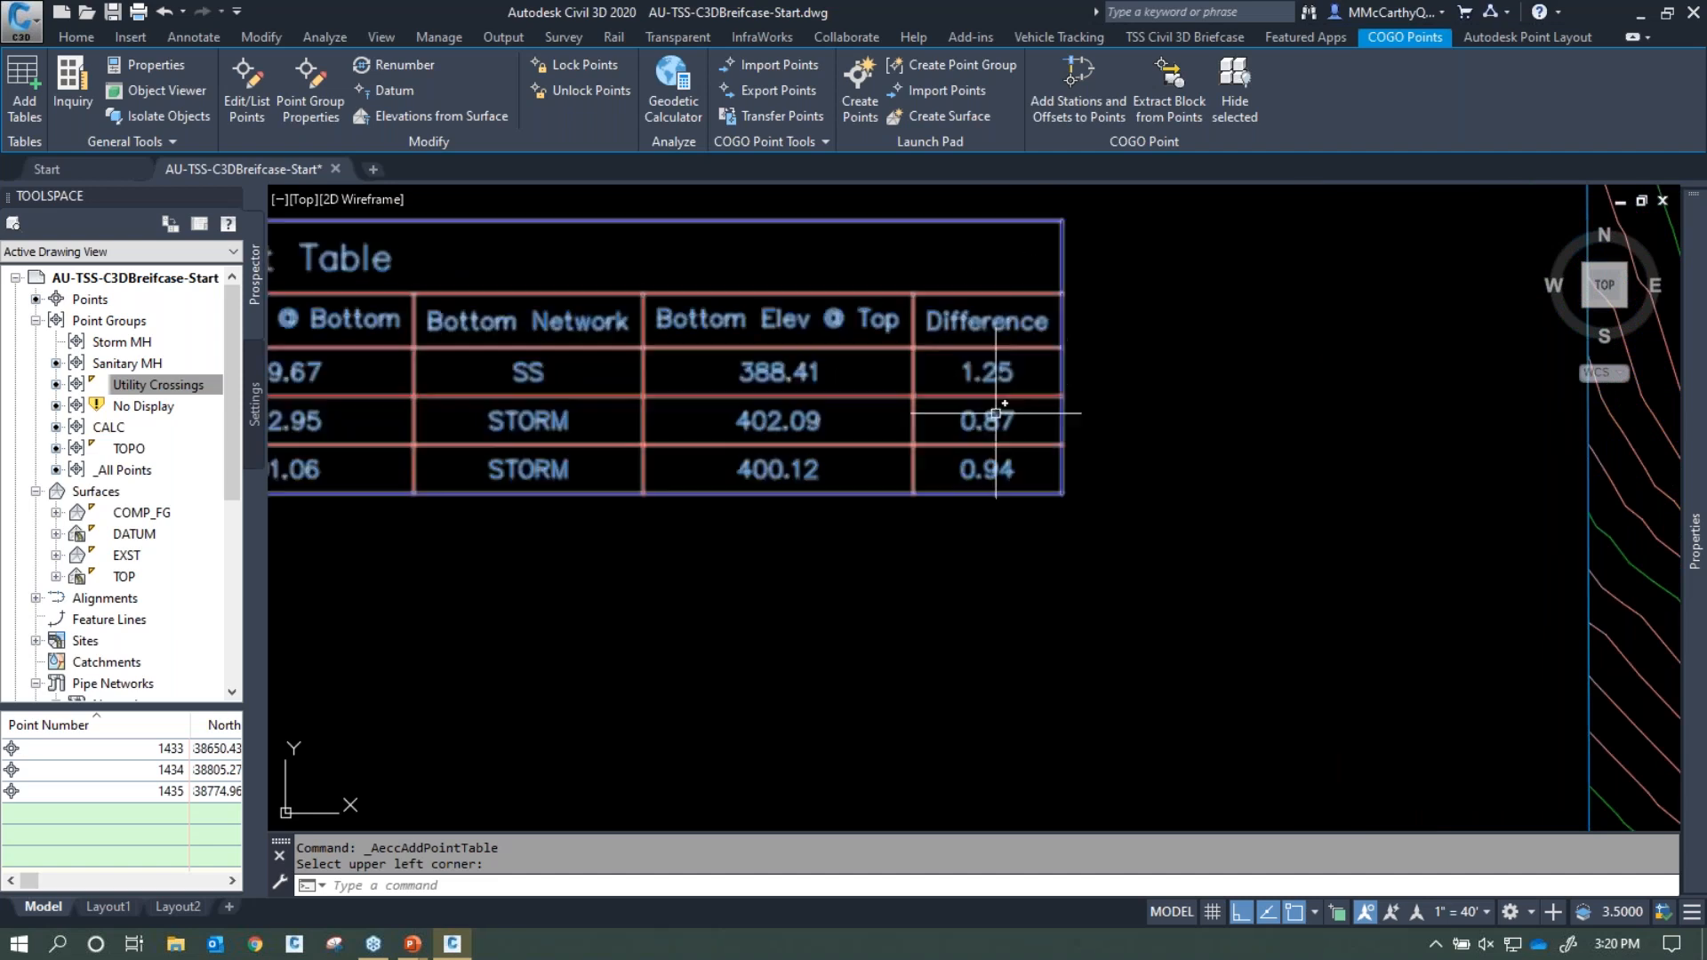
{"action": "middle_click_drag", "start_coordinate": [724, 572], "coordinate": [1042, 551]}
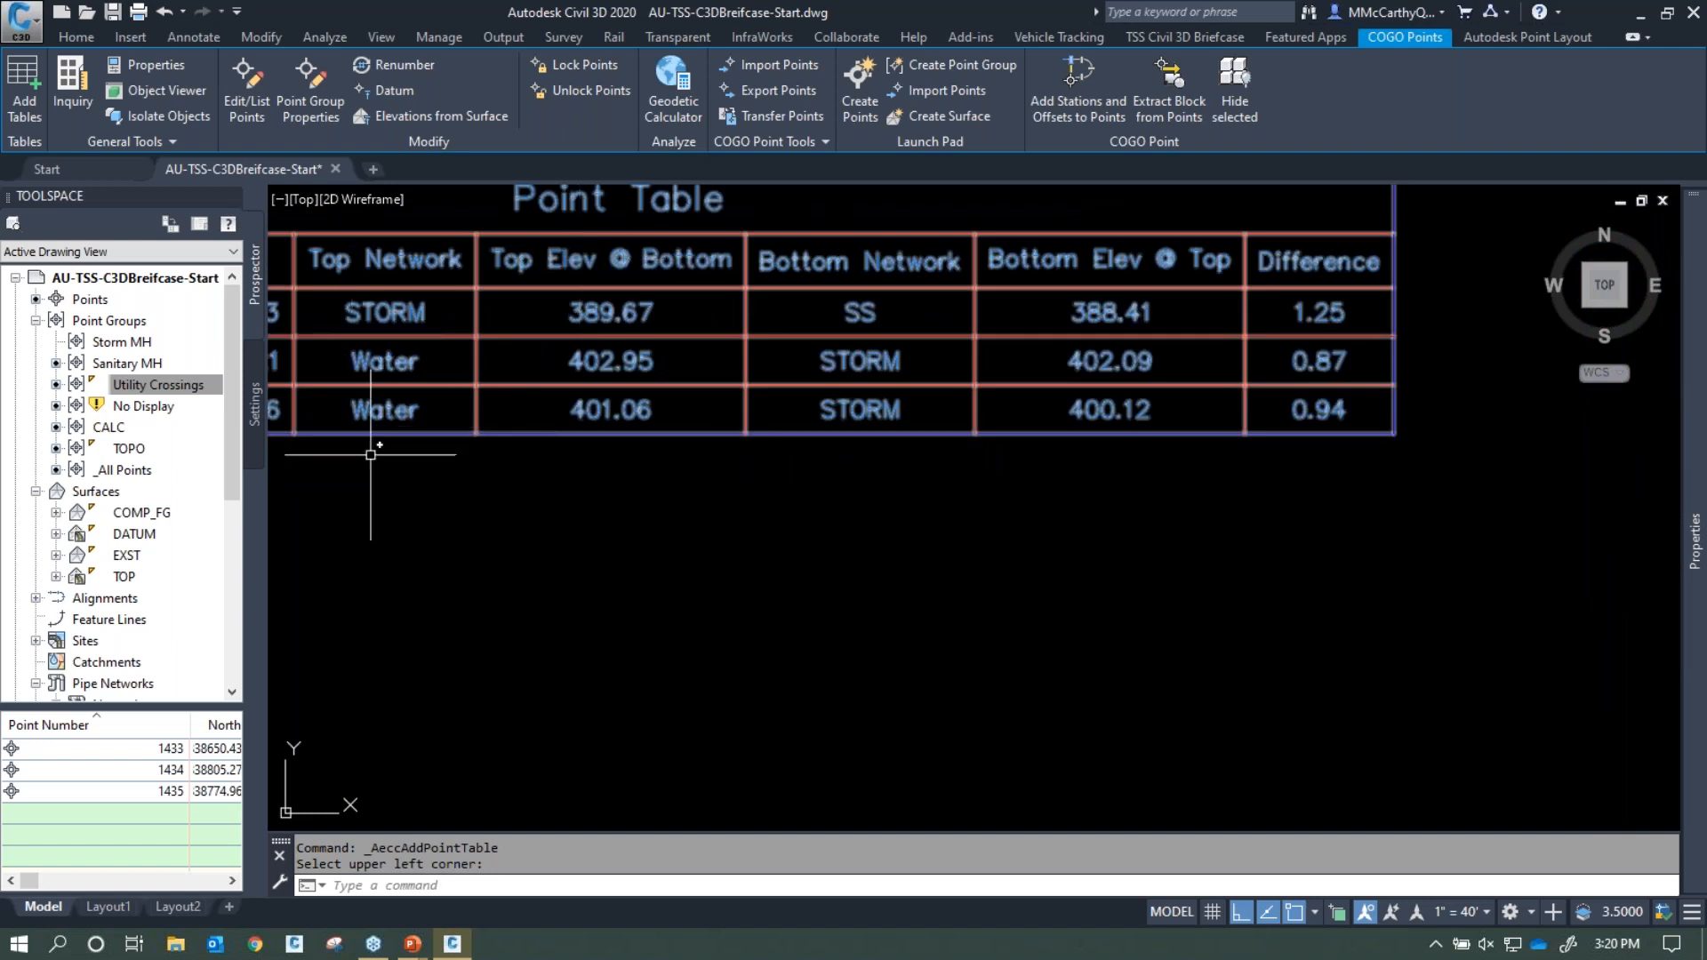
{"action": "scroll", "coordinate": [370, 455], "scroll_direction": "down", "scroll_amount": 4}
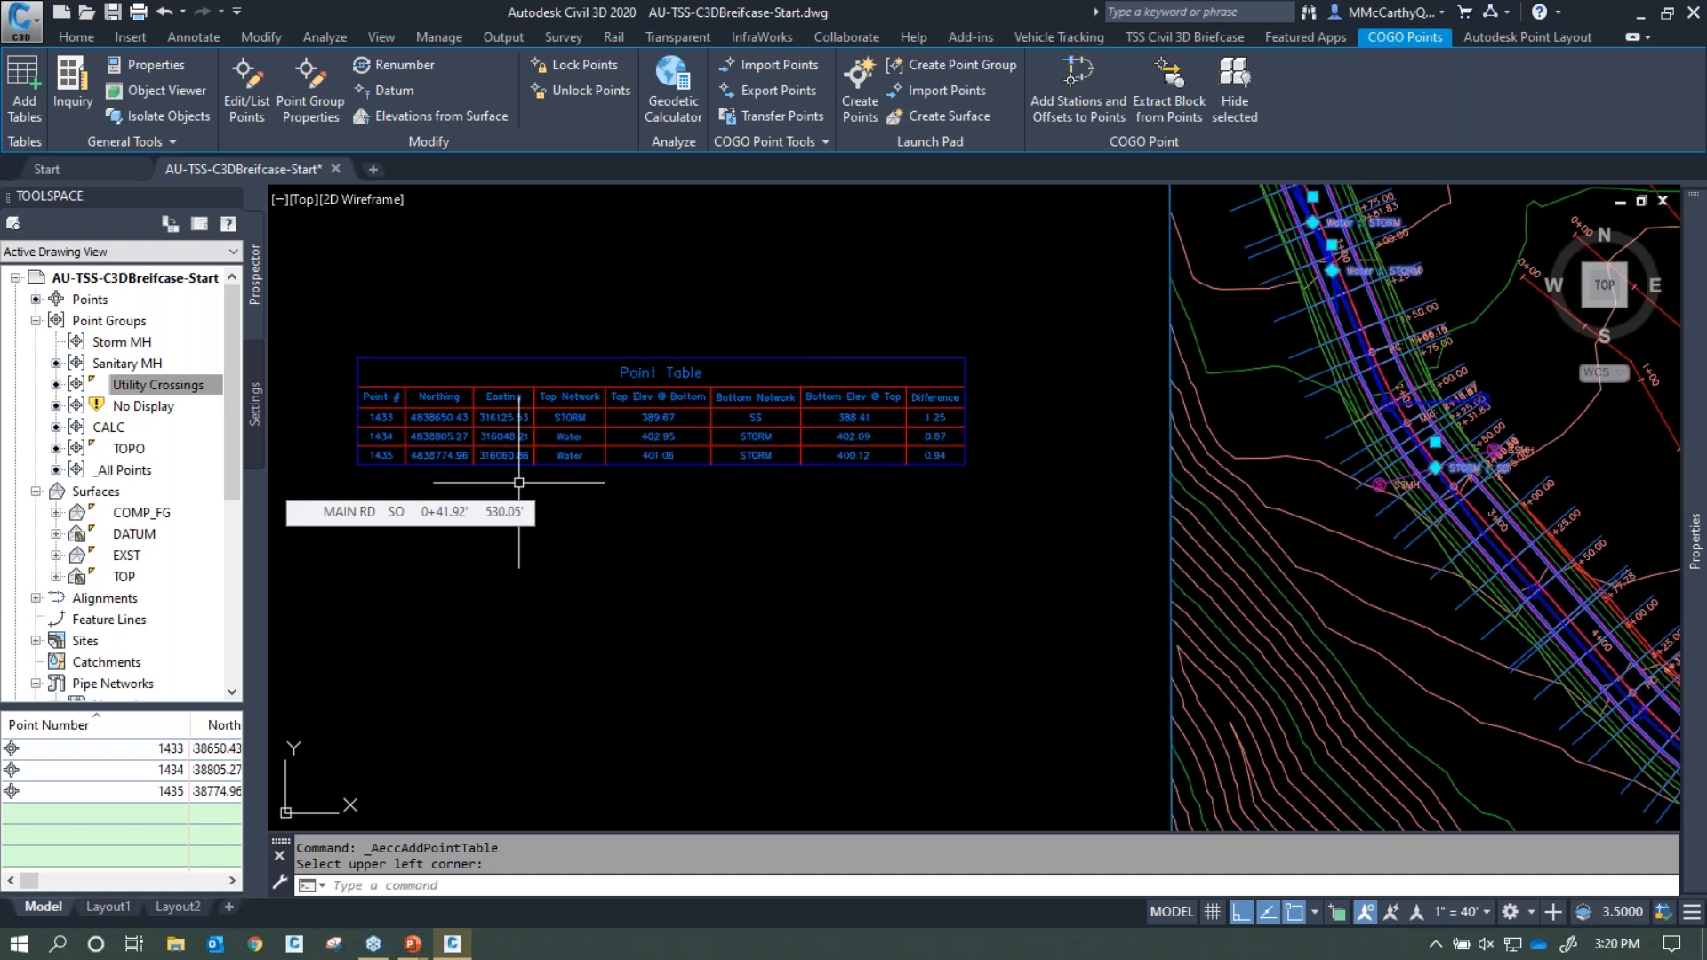
{"action": "key", "text": "Escape"}
{"action": "key", "text": "Escape"}
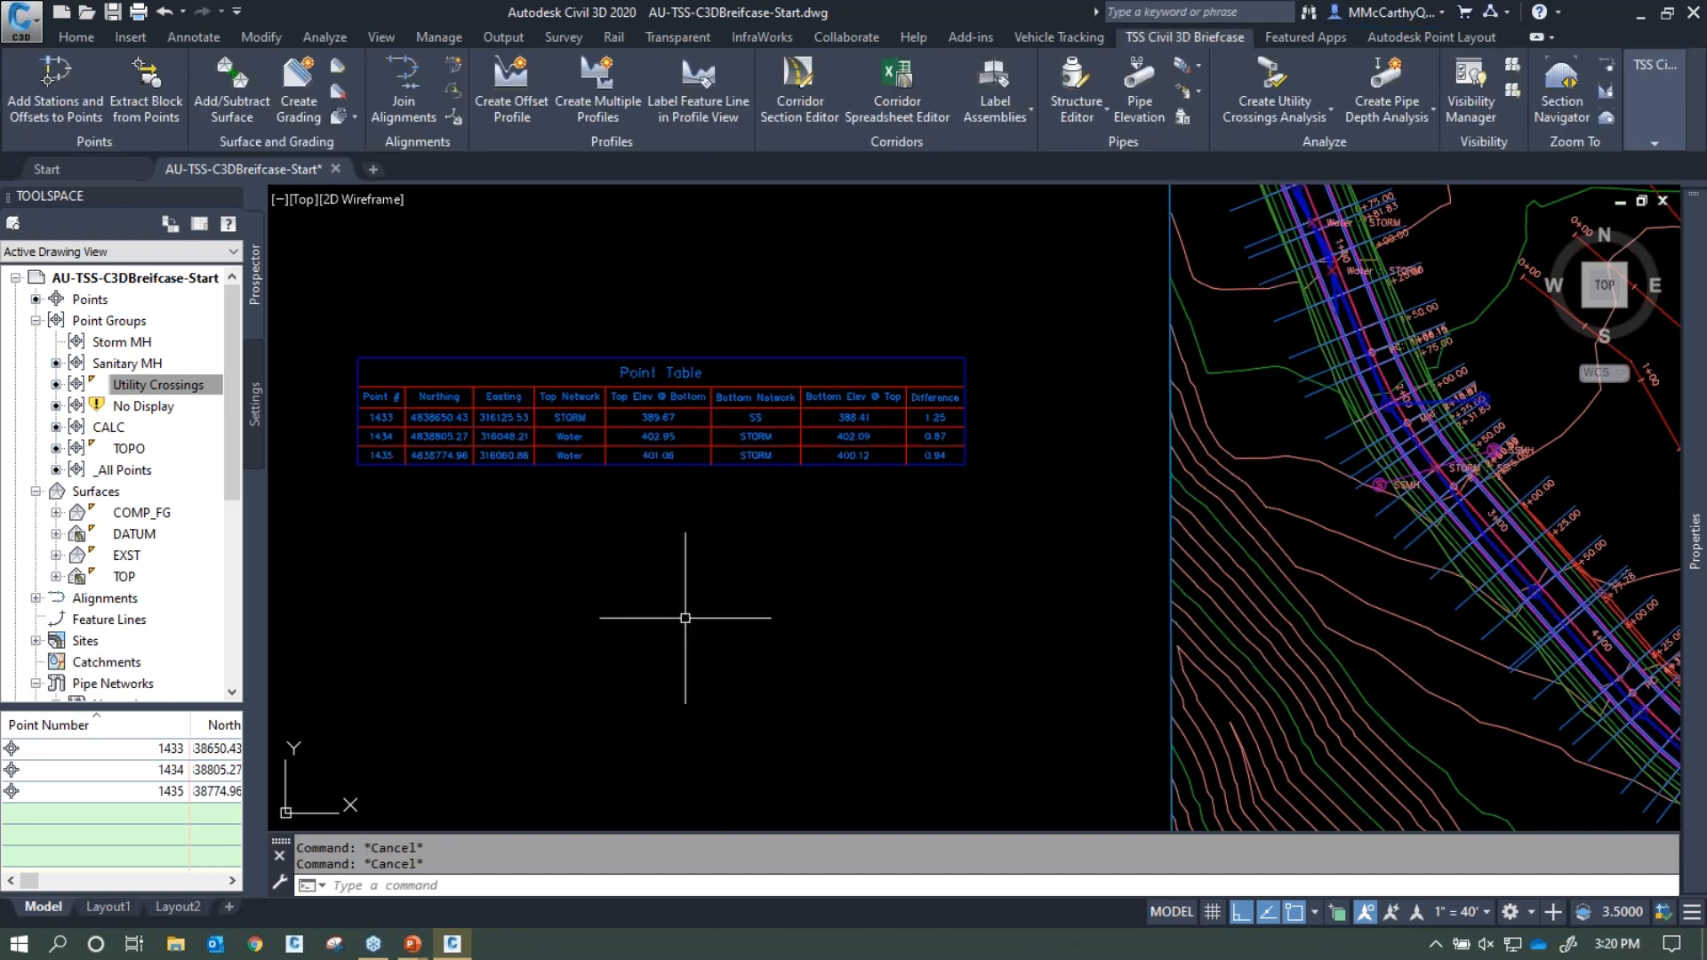
Create points at rim elevation on all structures of the STORM pipe network and regenerate the drawing
{"action": "left_click", "coordinate": [1197, 66]}
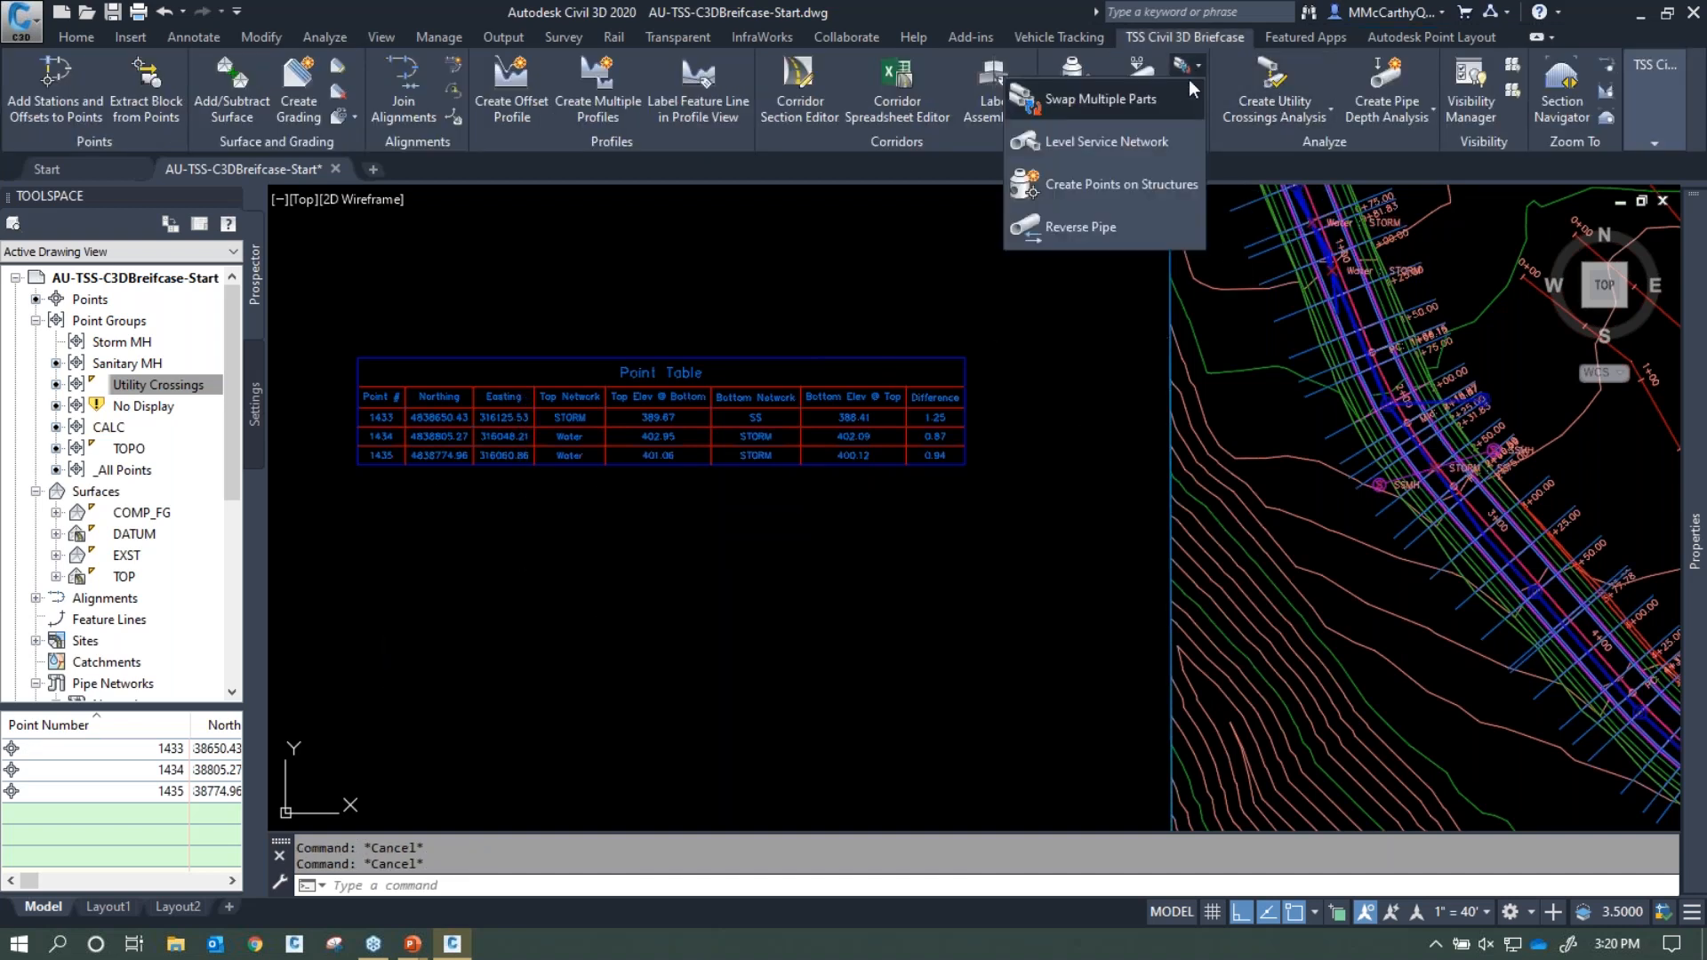
{"action": "left_click", "coordinate": [1129, 195]}
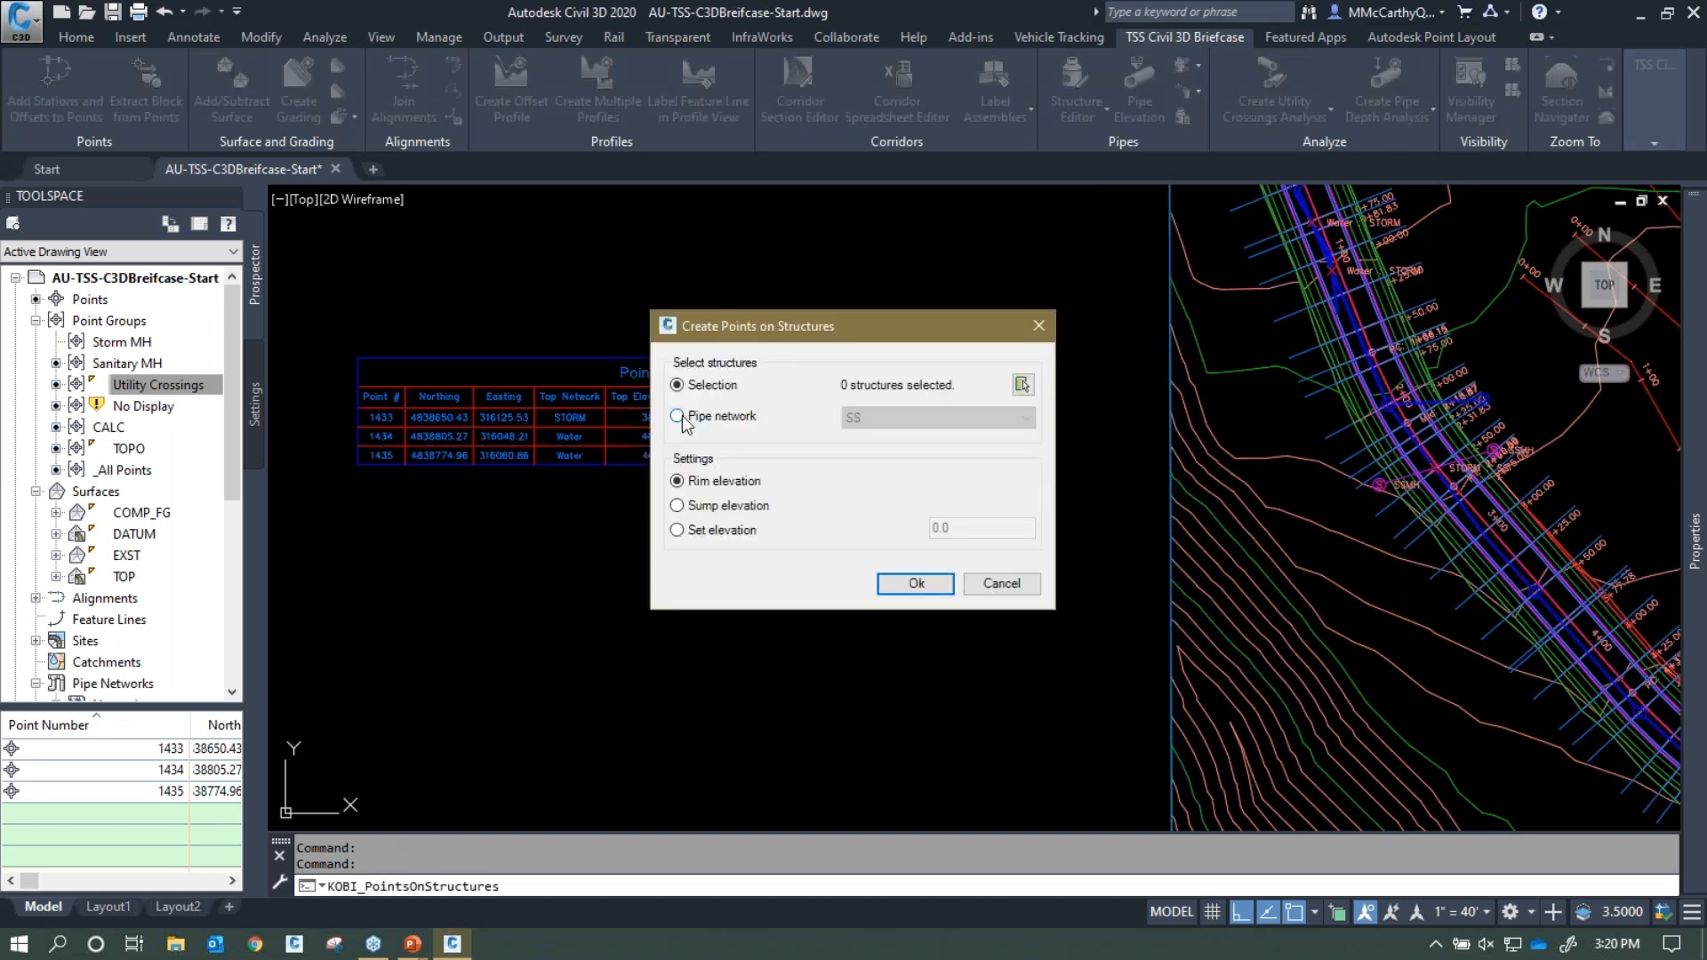
{"action": "left_click", "coordinate": [677, 417]}
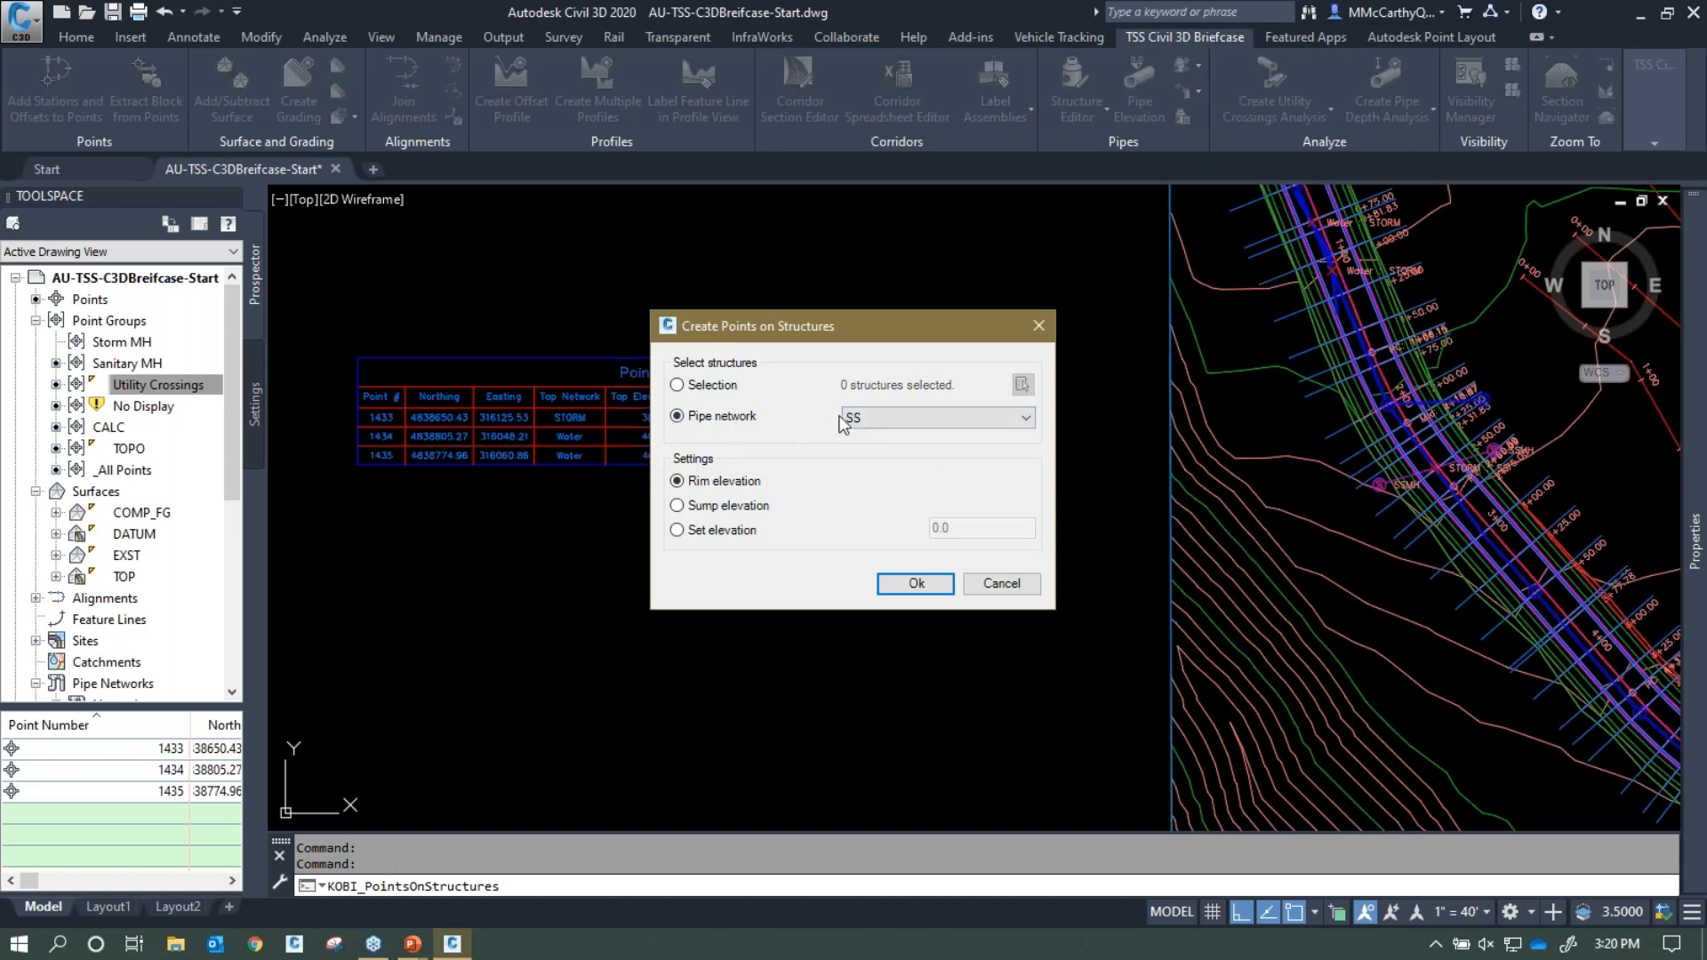
{"action": "left_click", "coordinate": [883, 417]}
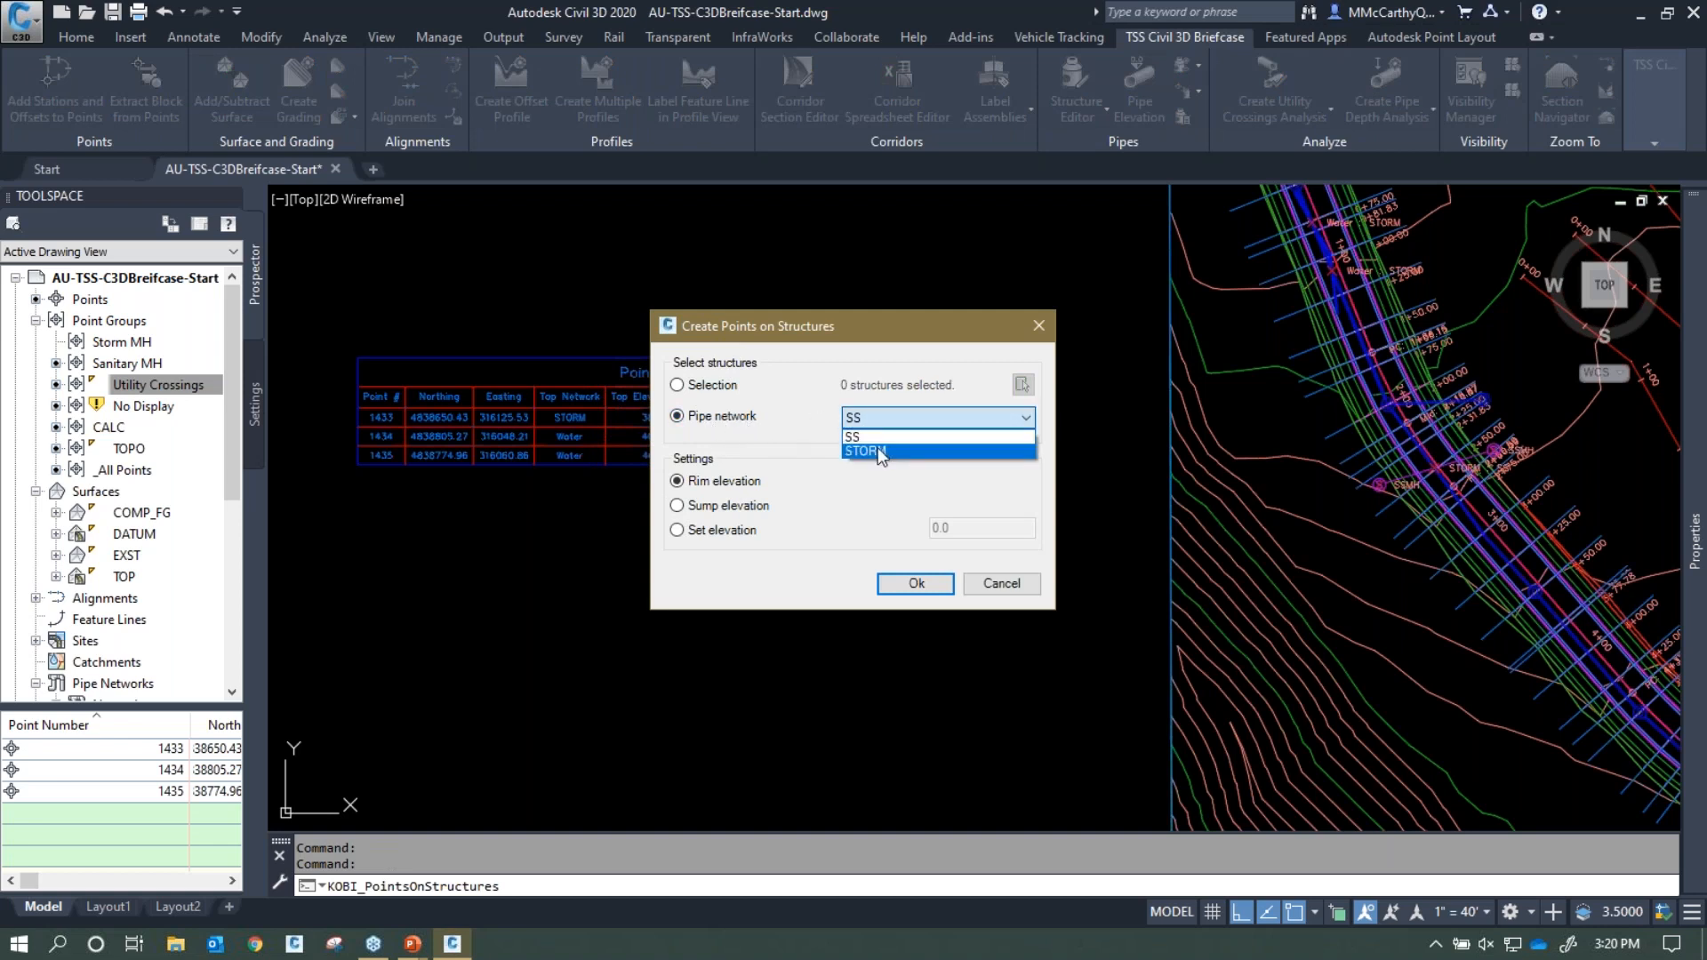
{"action": "left_click", "coordinate": [878, 448]}
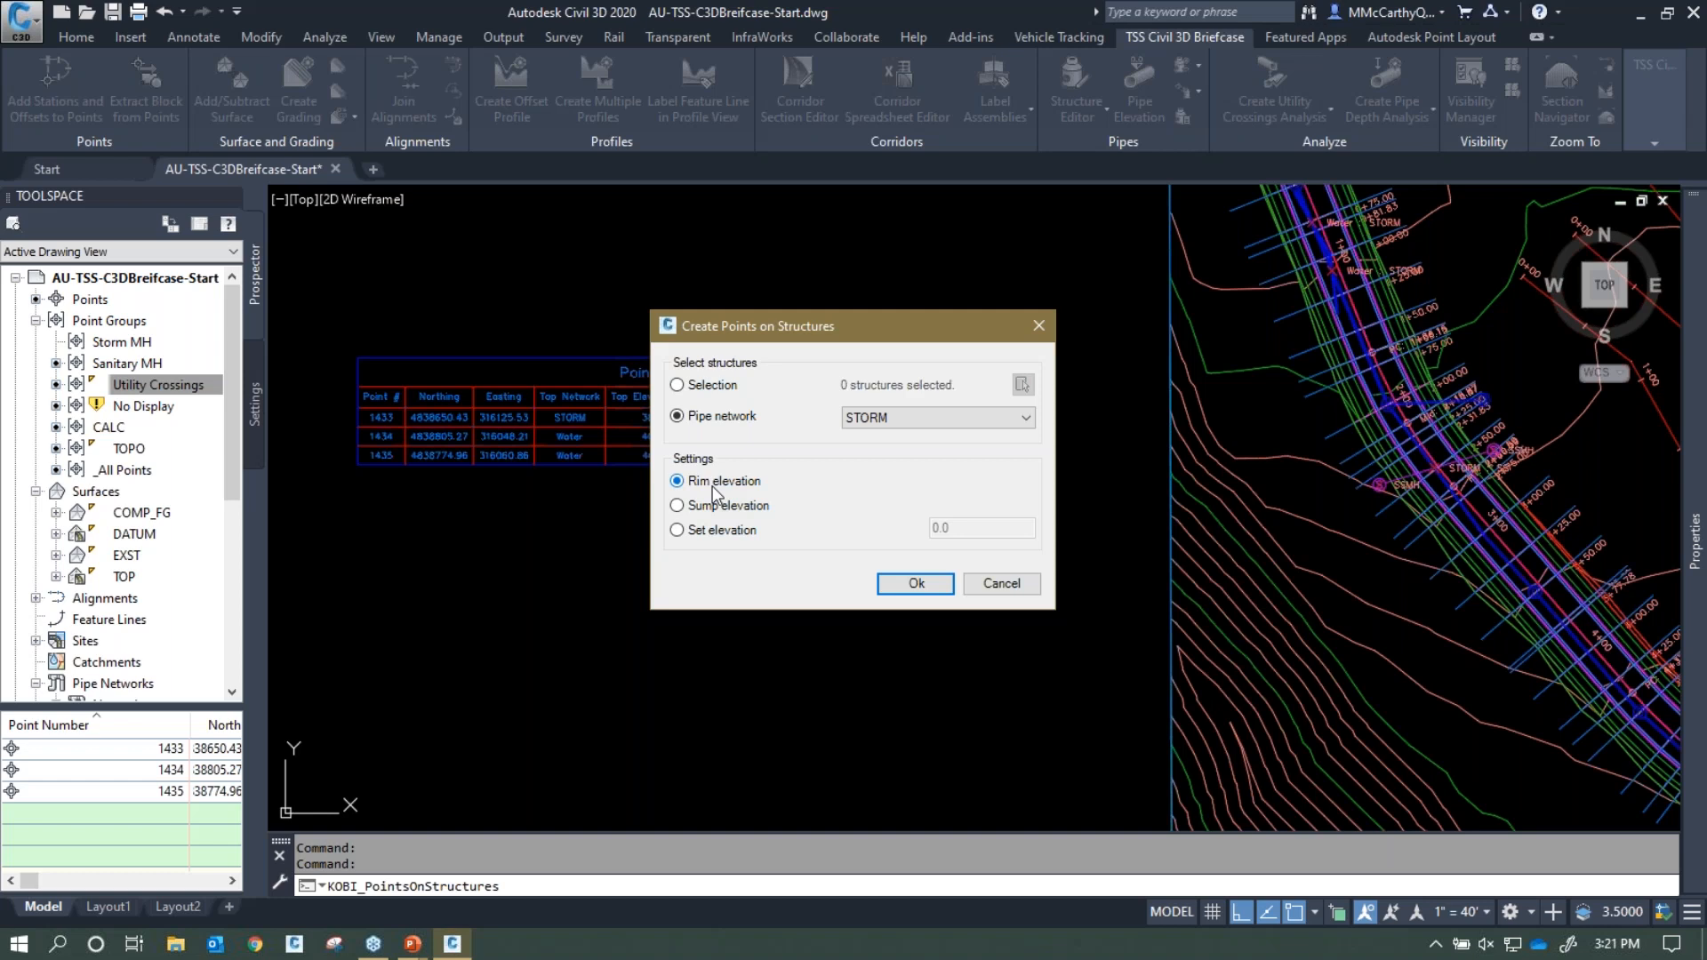
{"action": "left_click", "coordinate": [916, 584]}
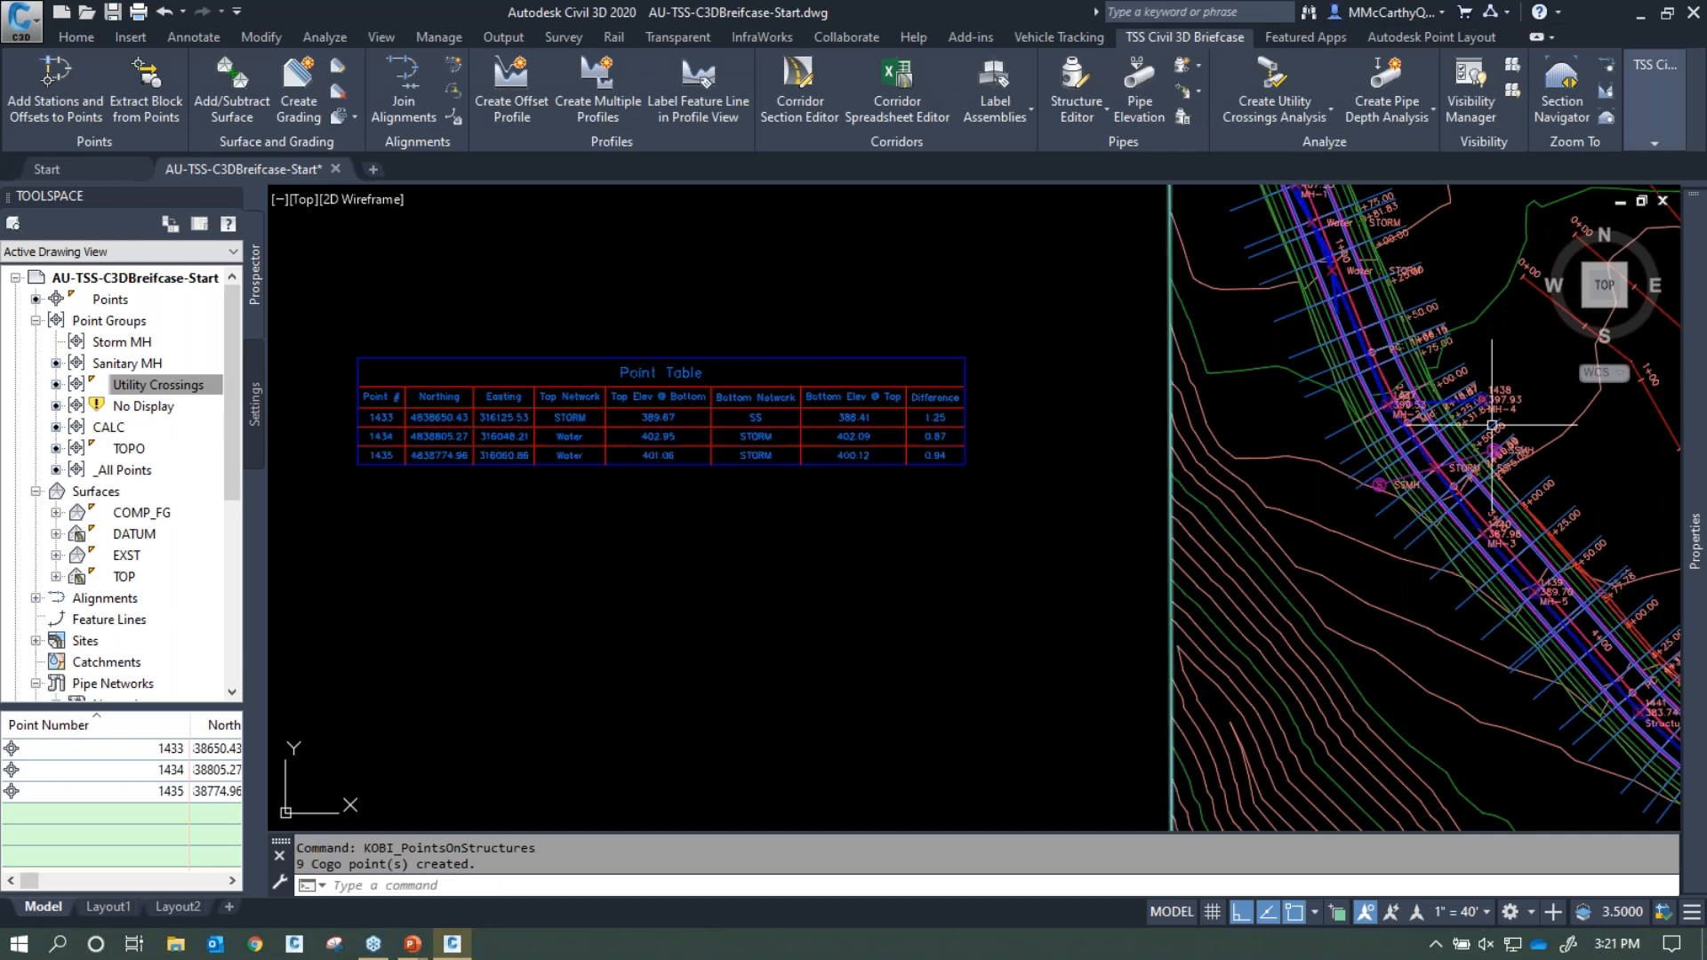
{"action": "scroll", "coordinate": [1499, 400], "scroll_direction": "up", "scroll_amount": 7}
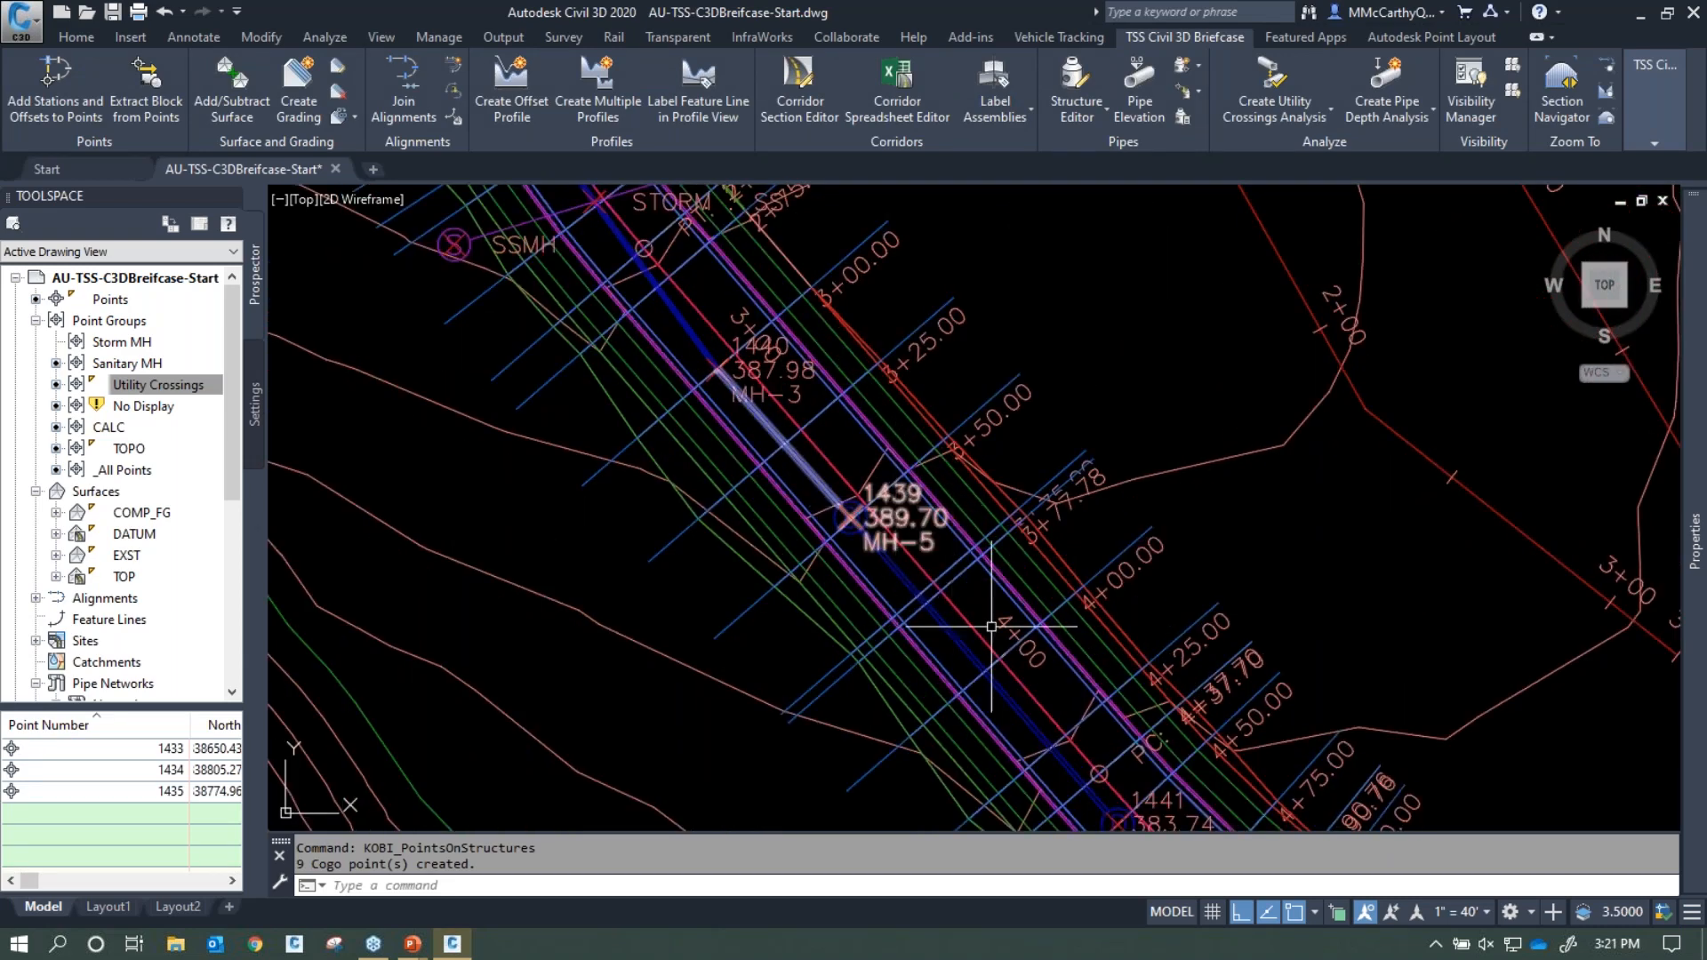
{"action": "middle_click_drag", "start_coordinate": [1078, 714], "coordinate": [1054, 514]}
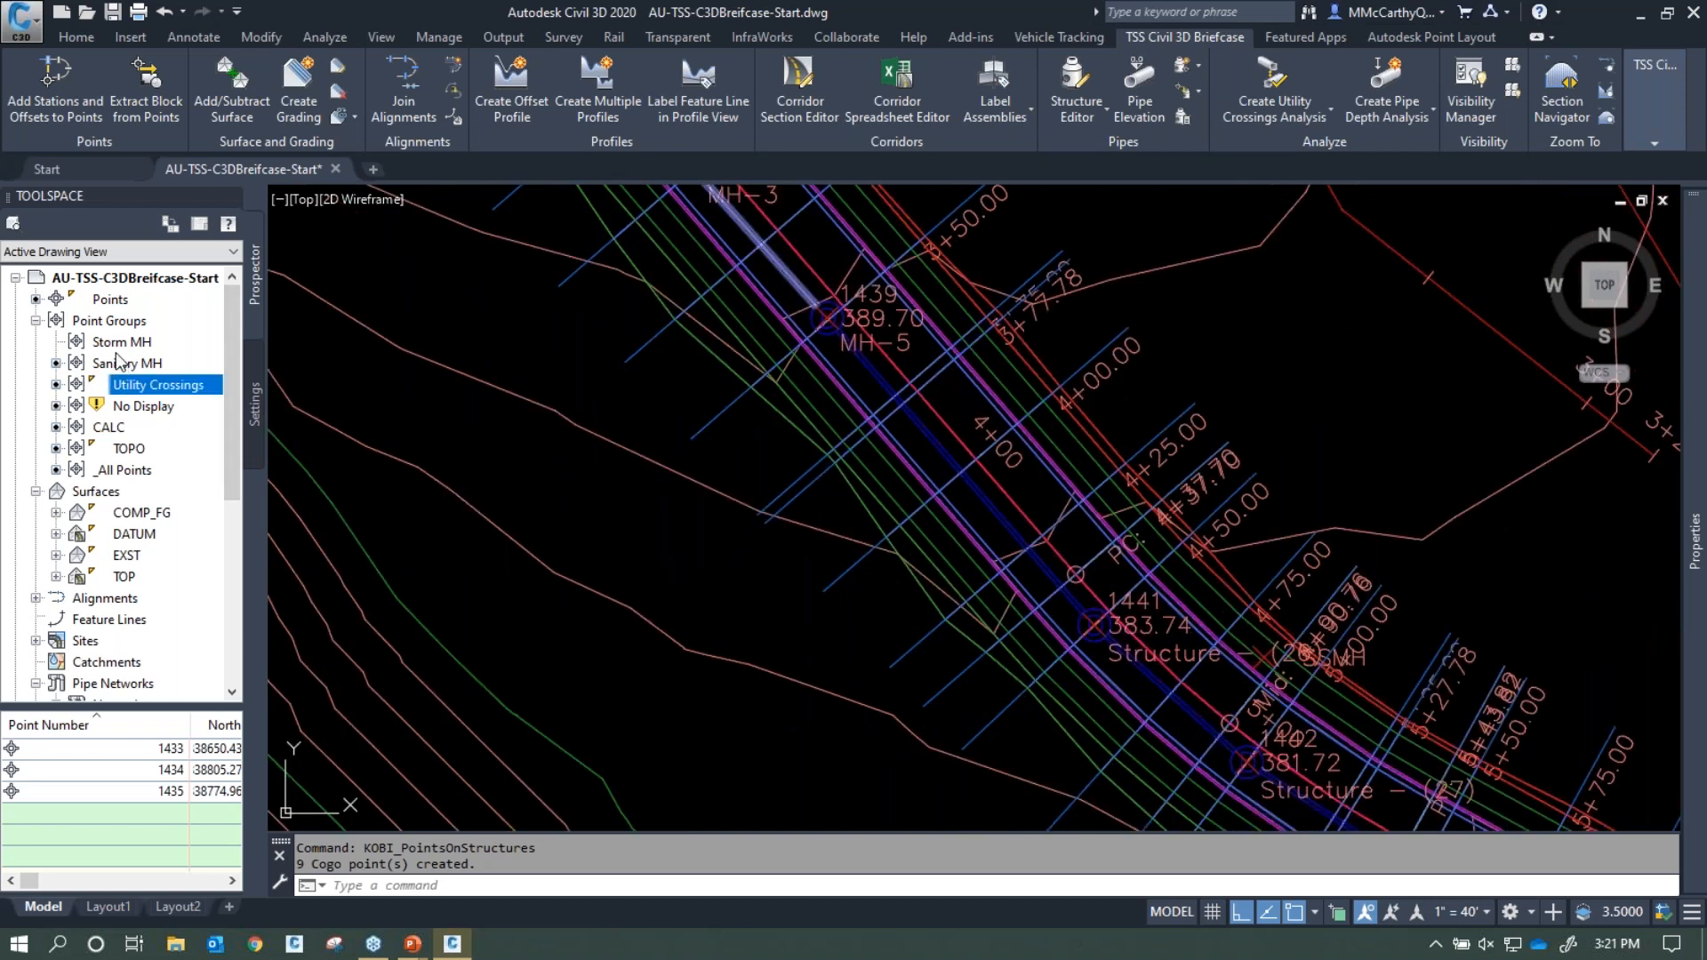
{"action": "key", "text": "Escape"}
{"action": "type", "text": "rea"}
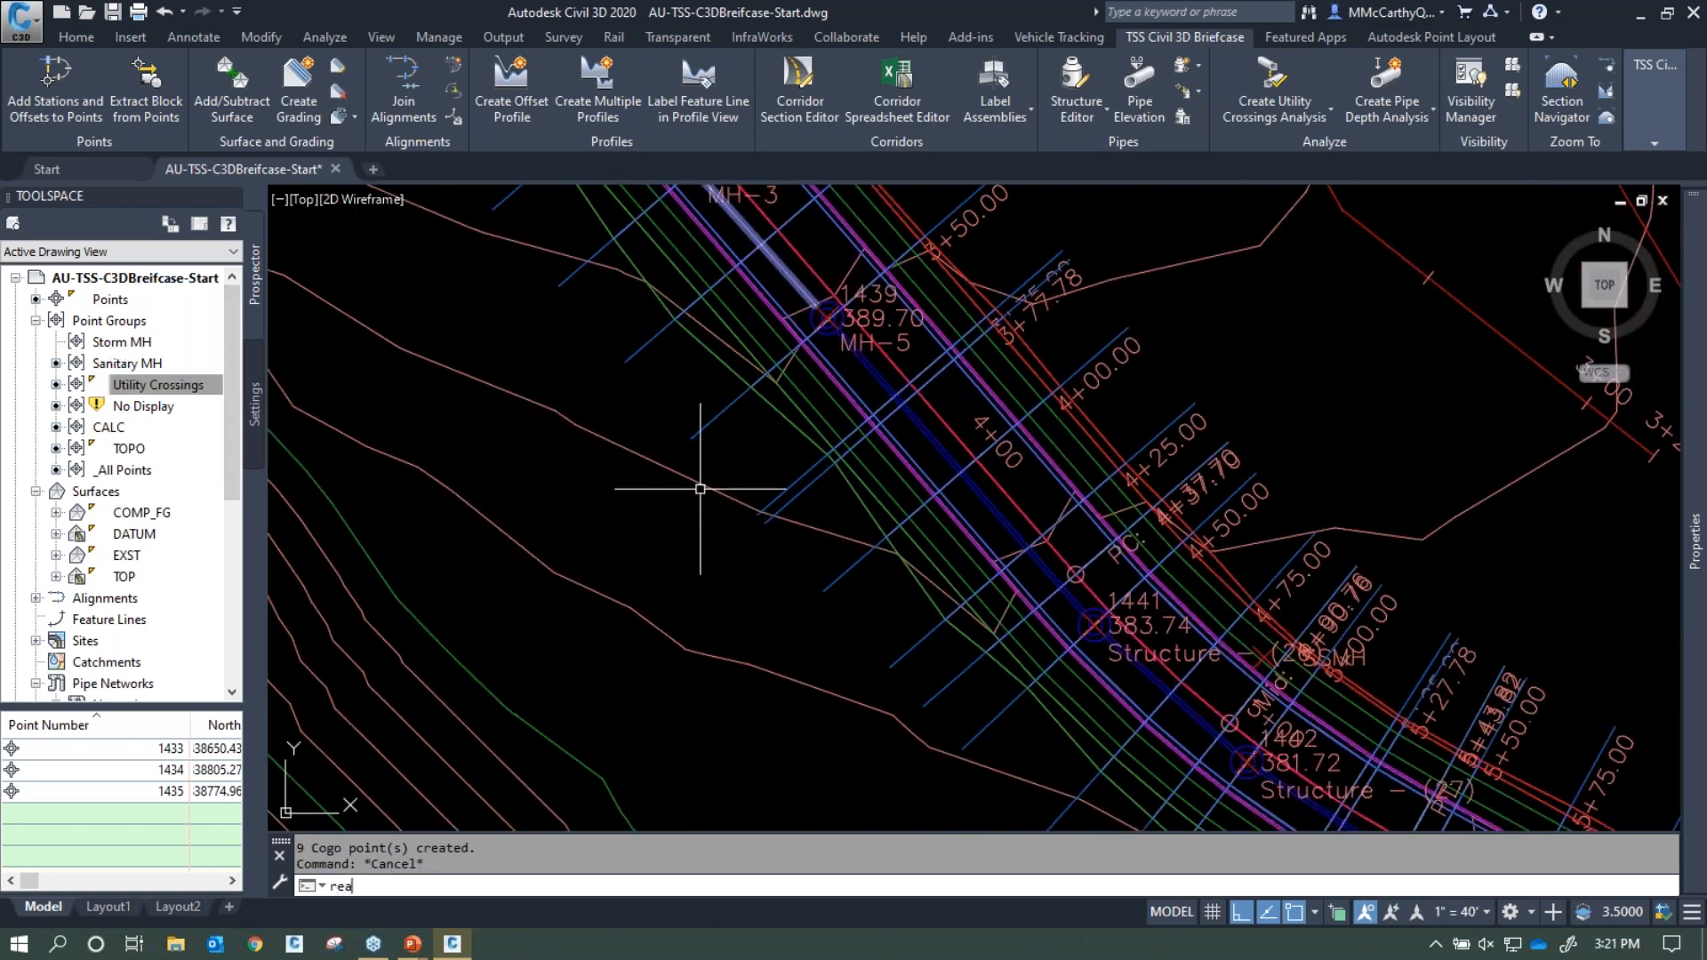
{"action": "key", "text": "Return"}
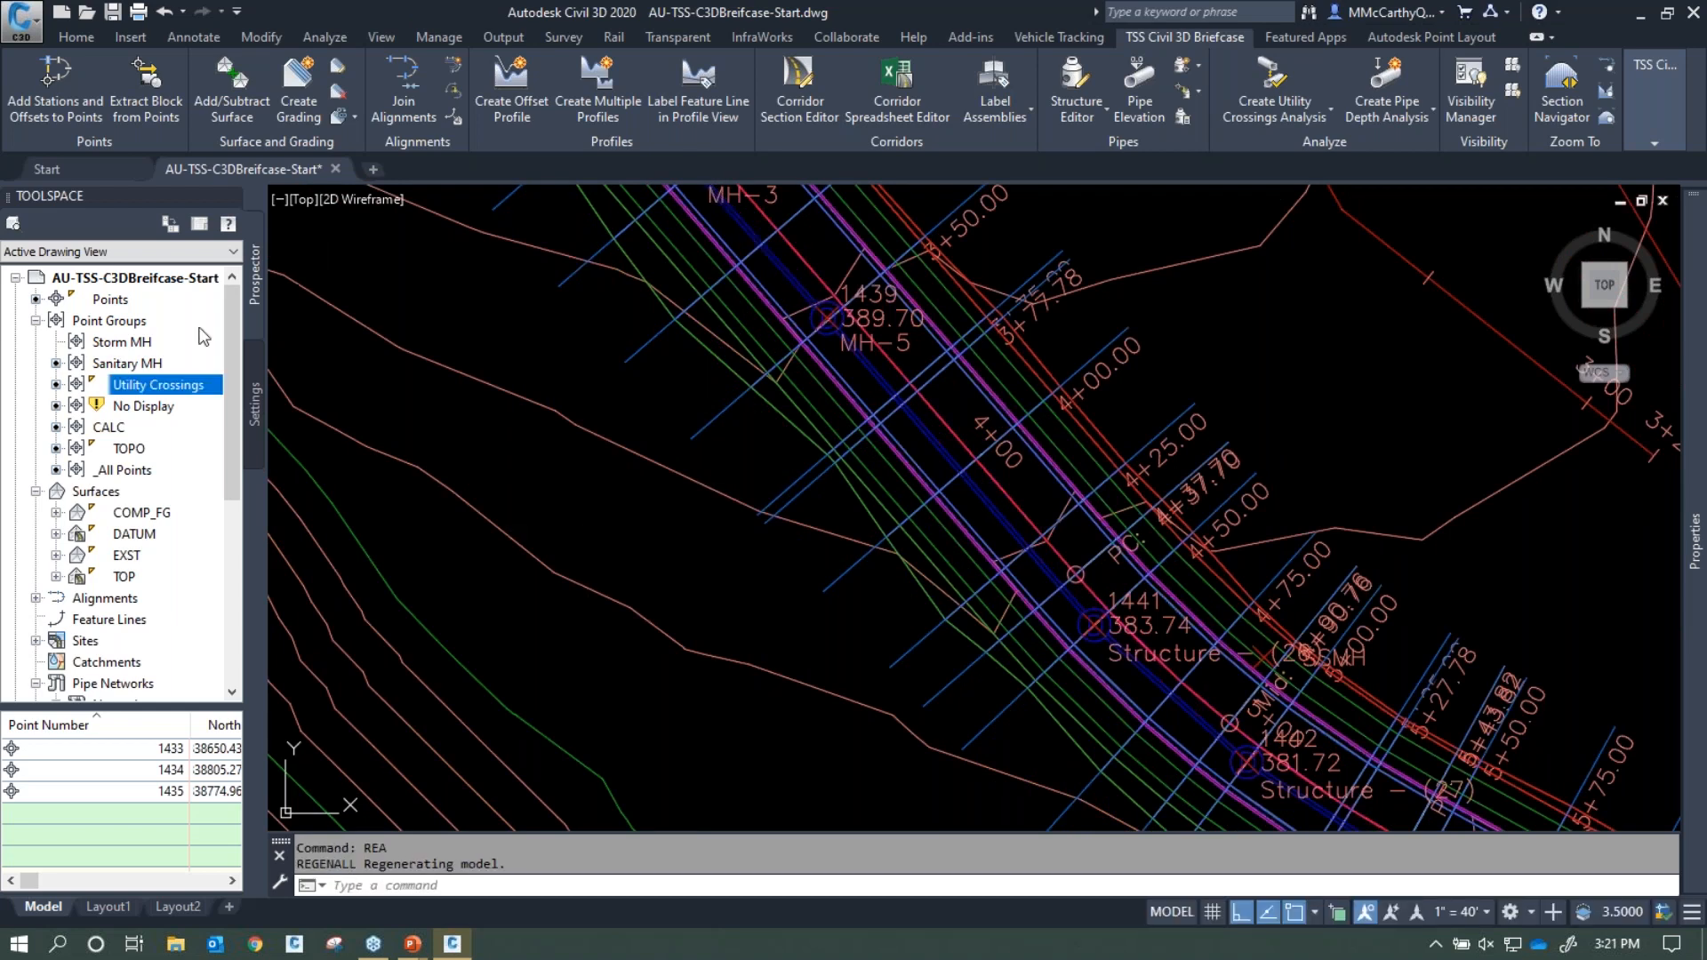
Edit the Storm MH point group's include criteria to bring in the MH manhole points and check its point list
{"action": "left_click", "coordinate": [122, 343]}
{"action": "right_click", "coordinate": [121, 342]}
{"action": "left_click", "coordinate": [160, 347]}
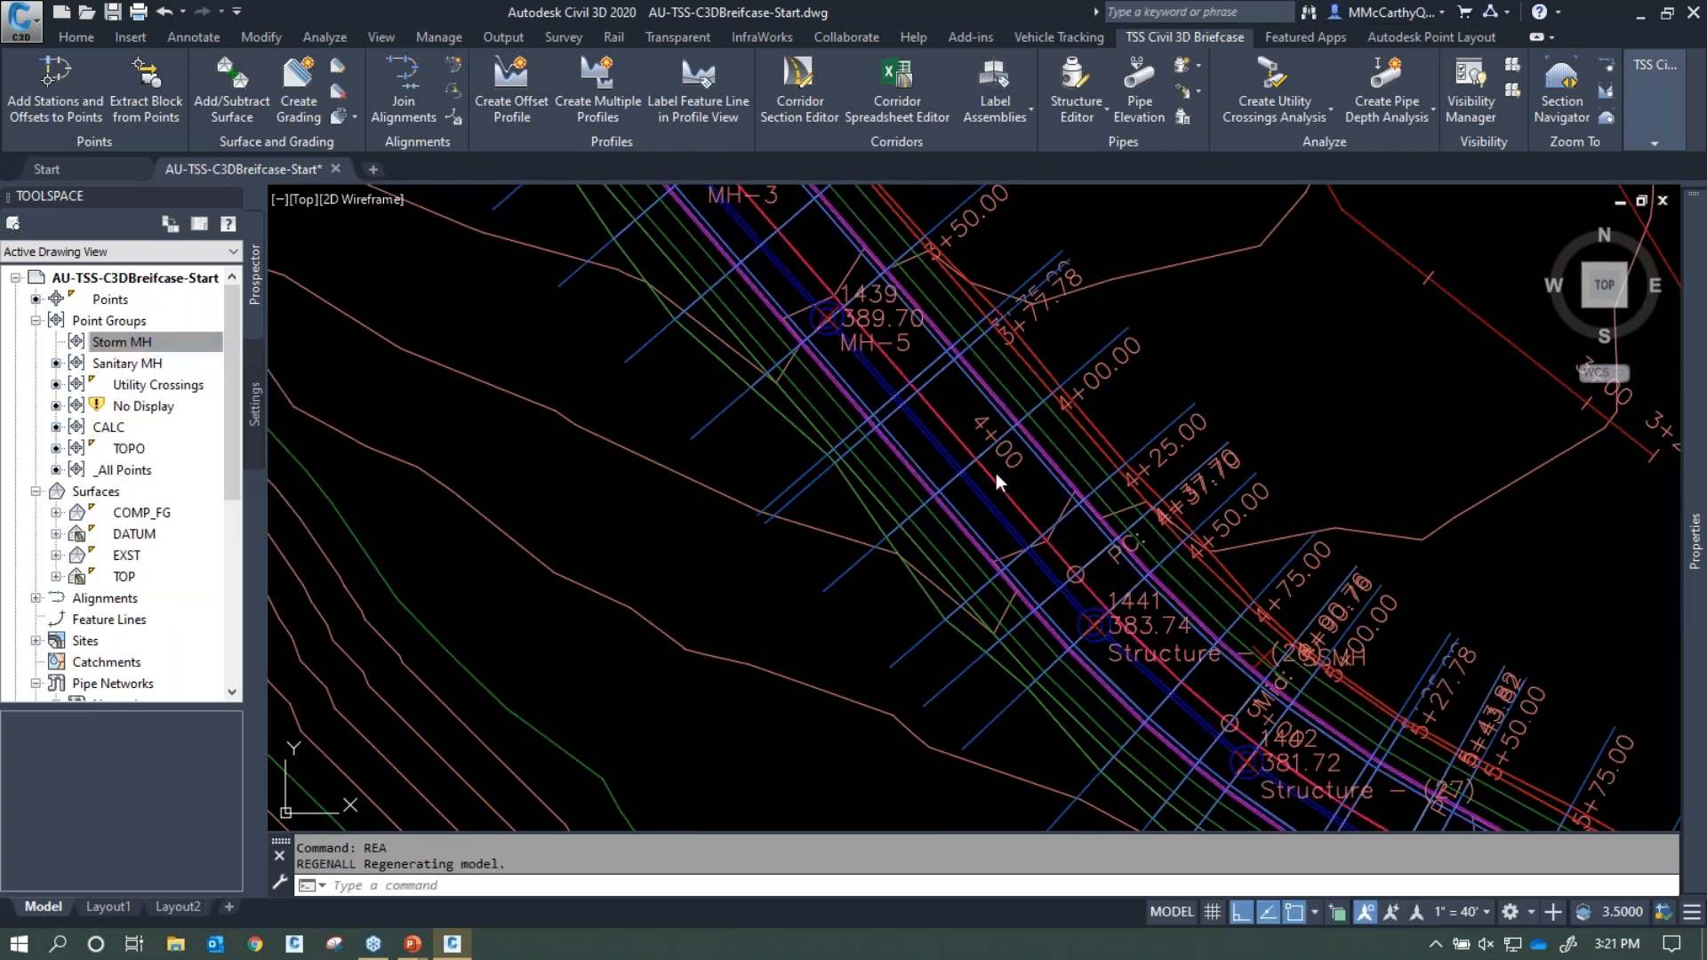
{"action": "left_click", "coordinate": [1147, 134]}
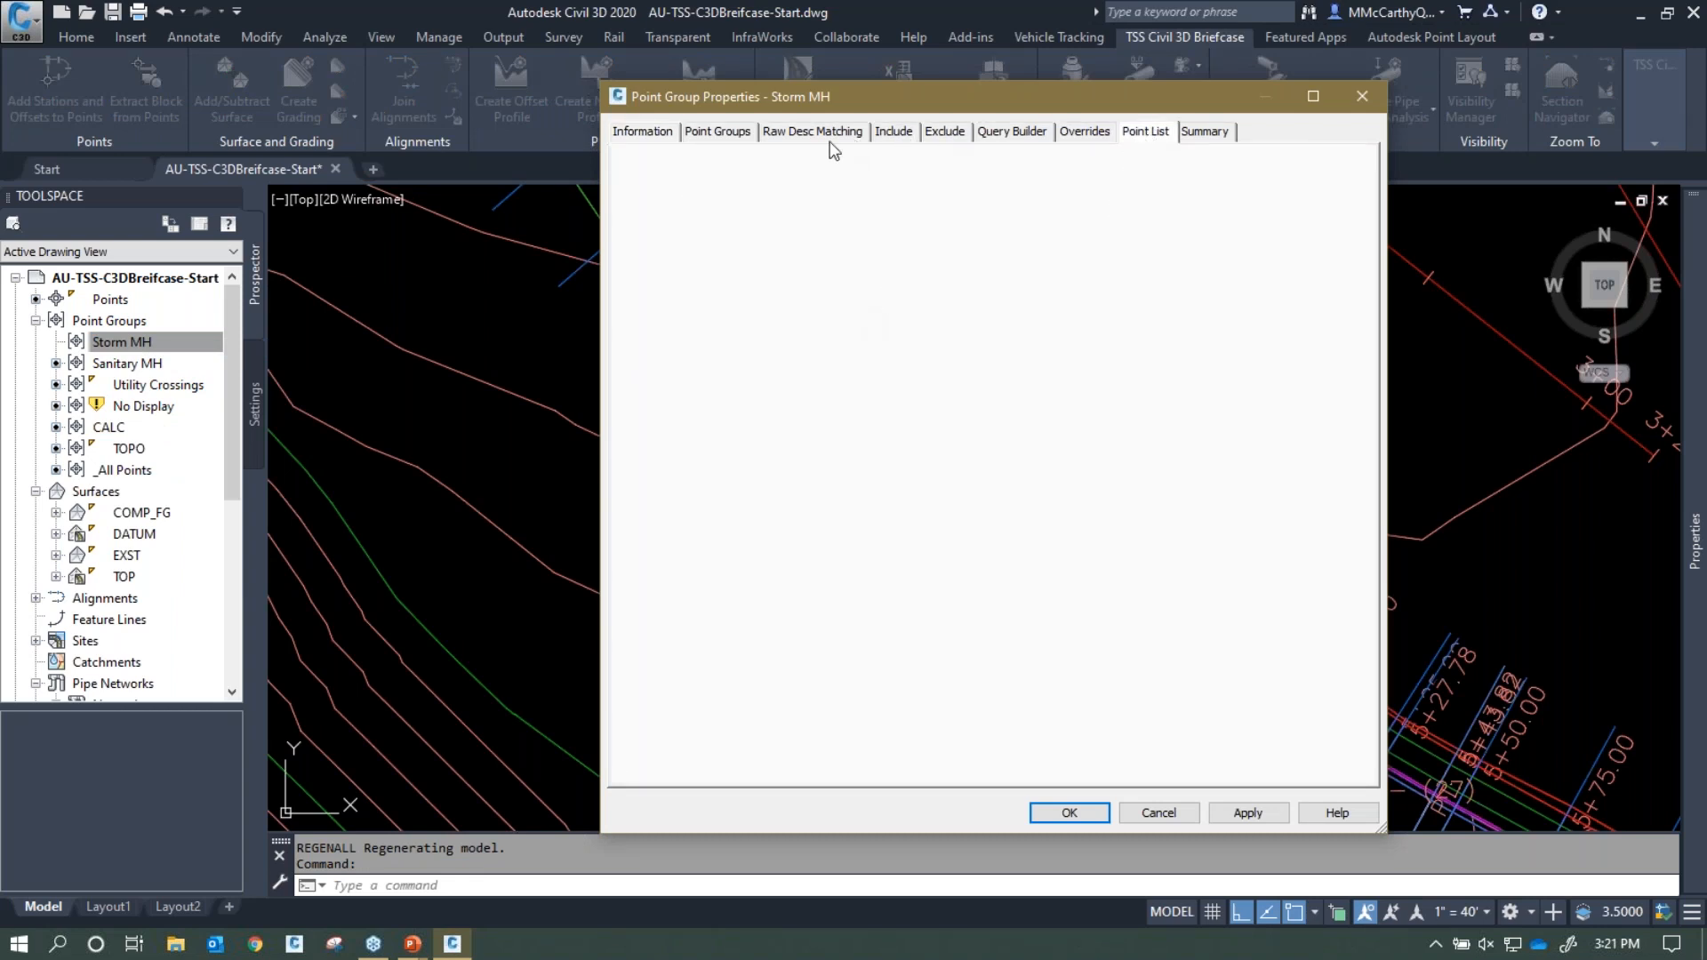
{"action": "left_click", "coordinate": [644, 132]}
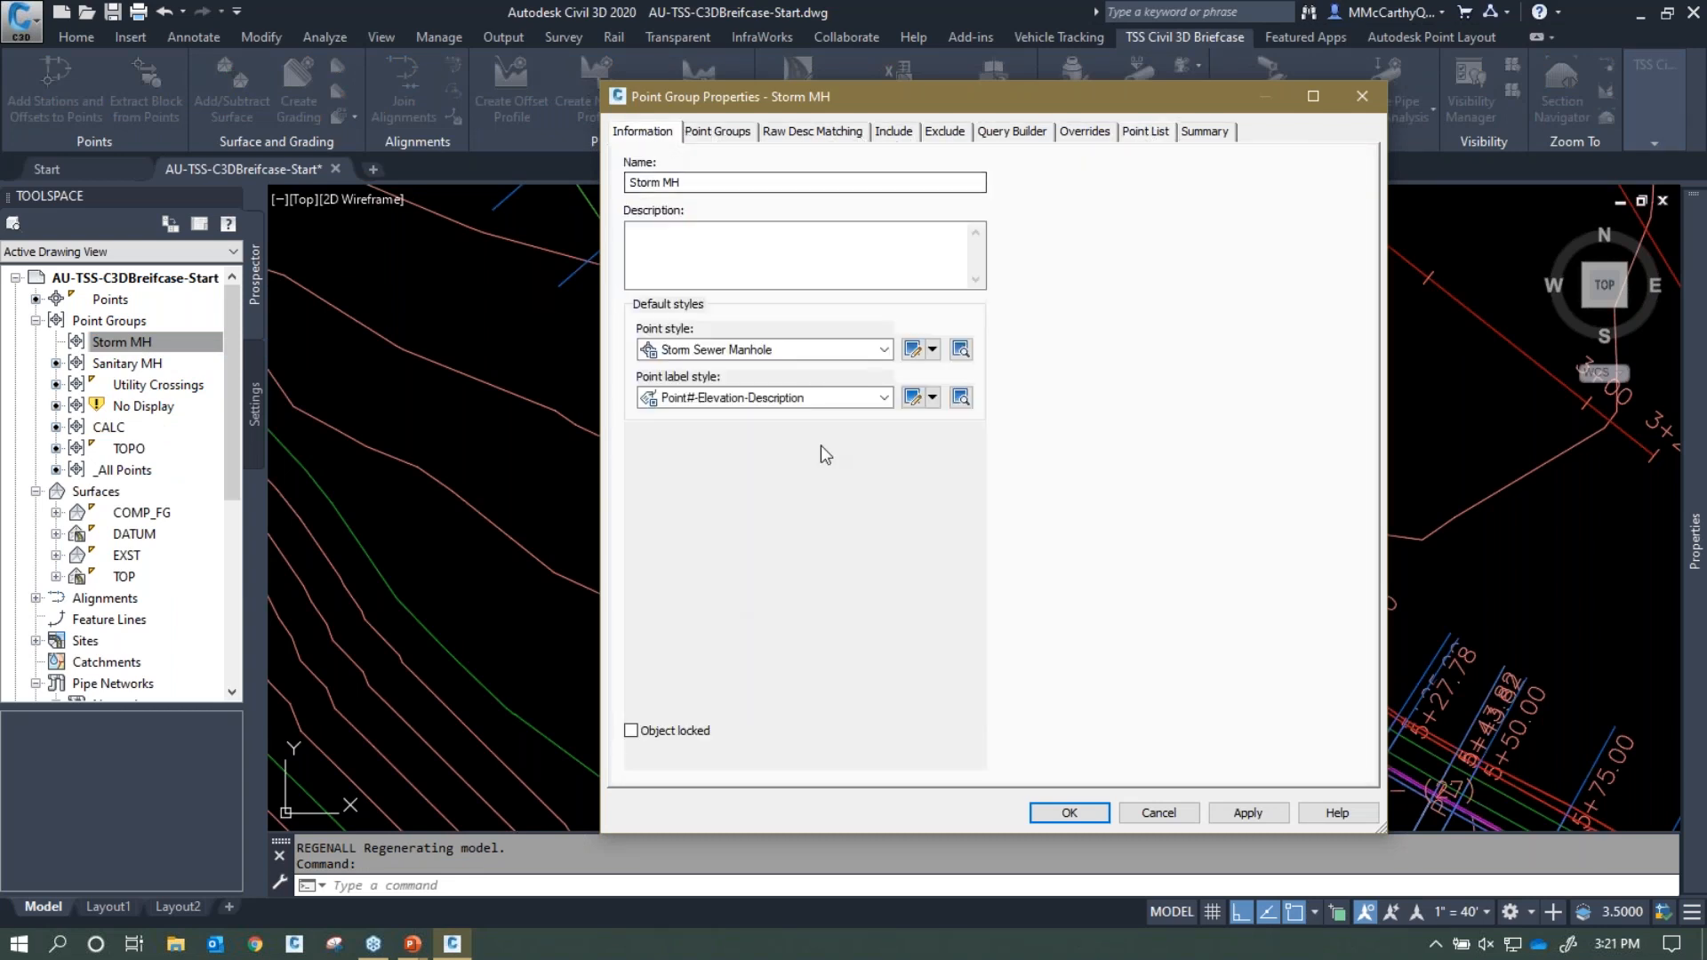
{"action": "left_click", "coordinate": [892, 134]}
{"action": "left_click", "coordinate": [836, 321]}
{"action": "left_click", "coordinate": [1147, 132]}
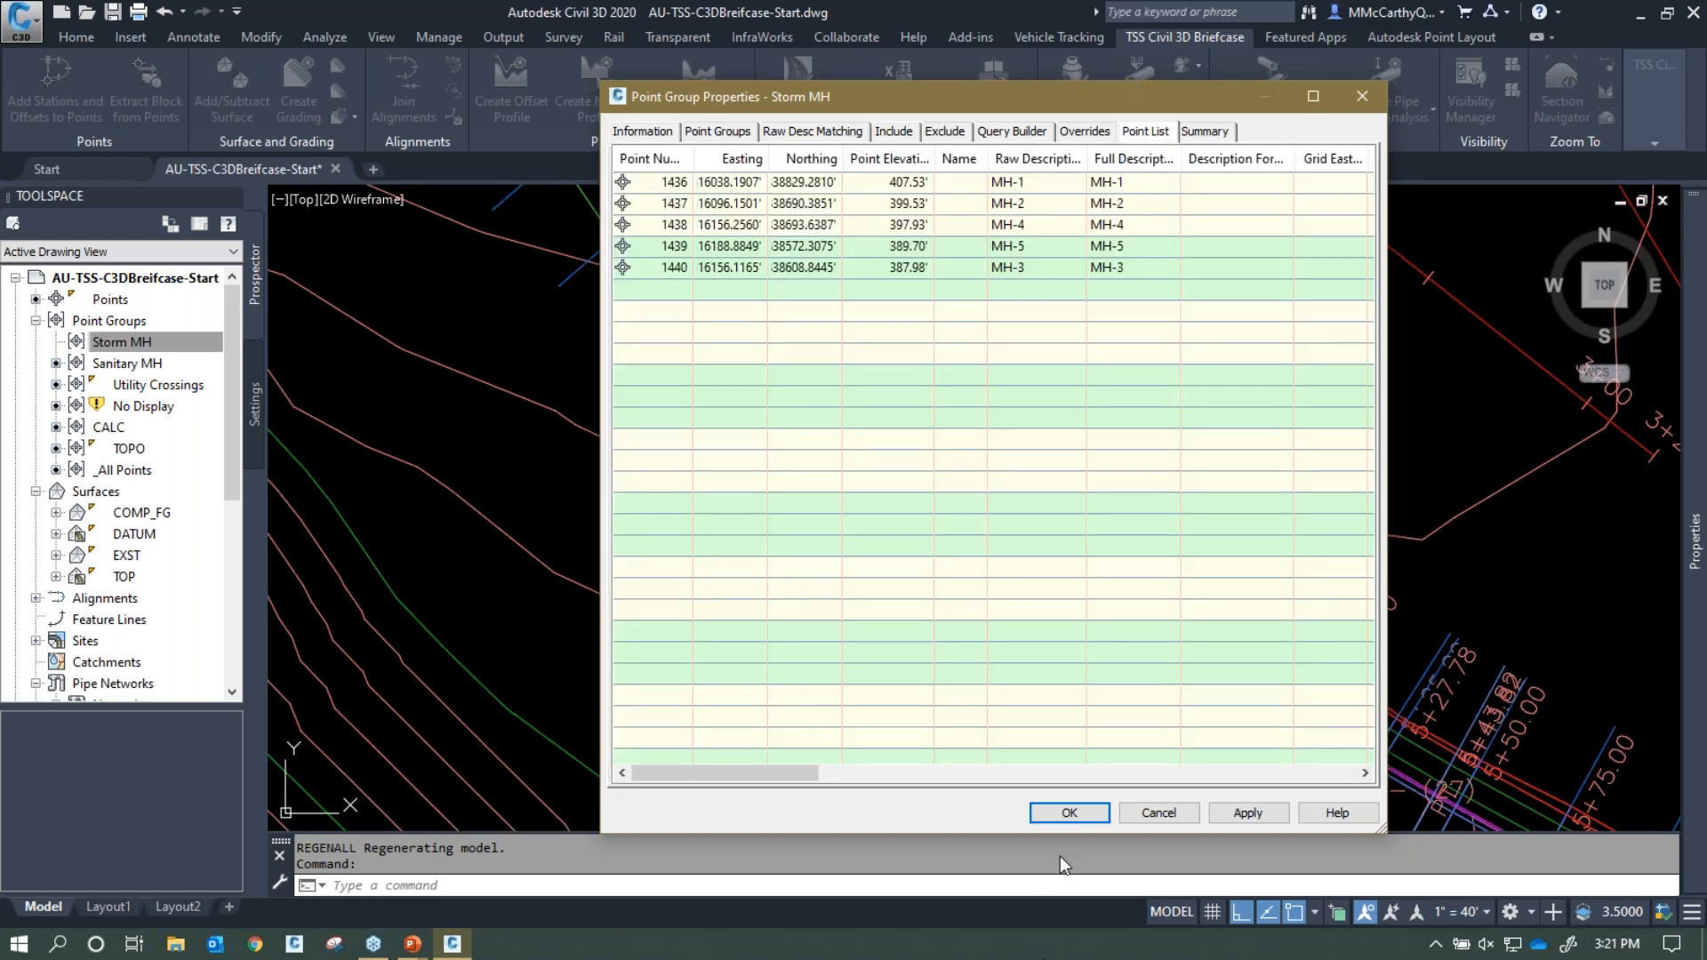
{"action": "left_click", "coordinate": [1070, 813]}
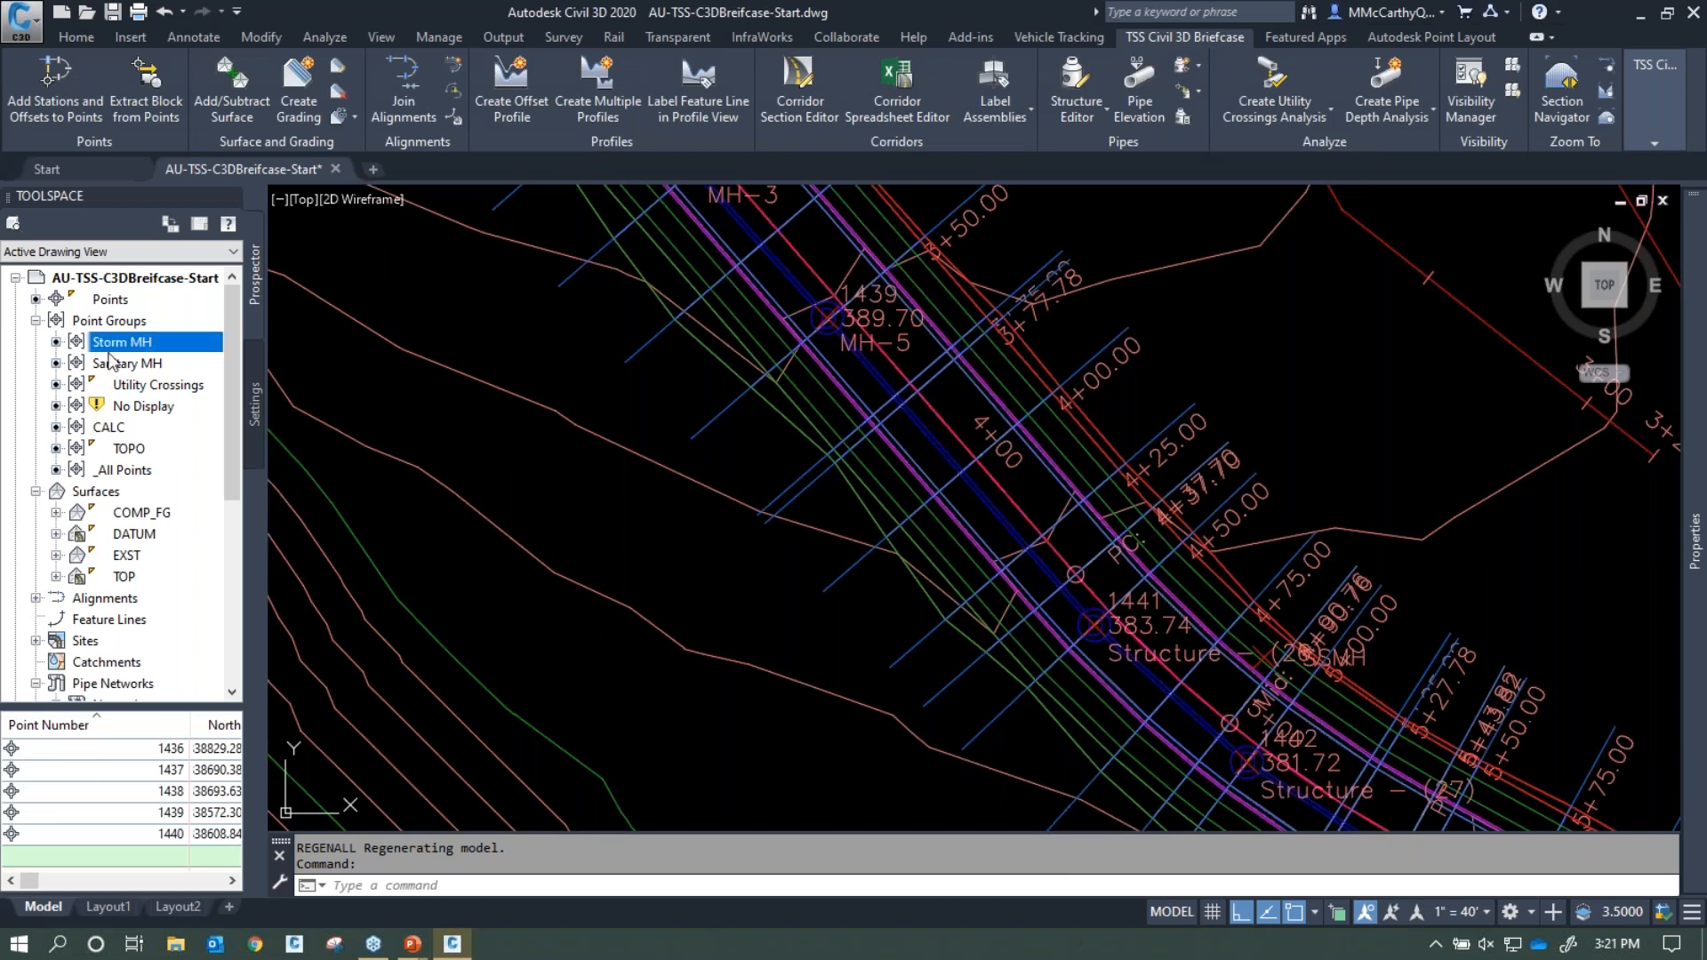
{"action": "mouse_move", "coordinate": [114, 356]}
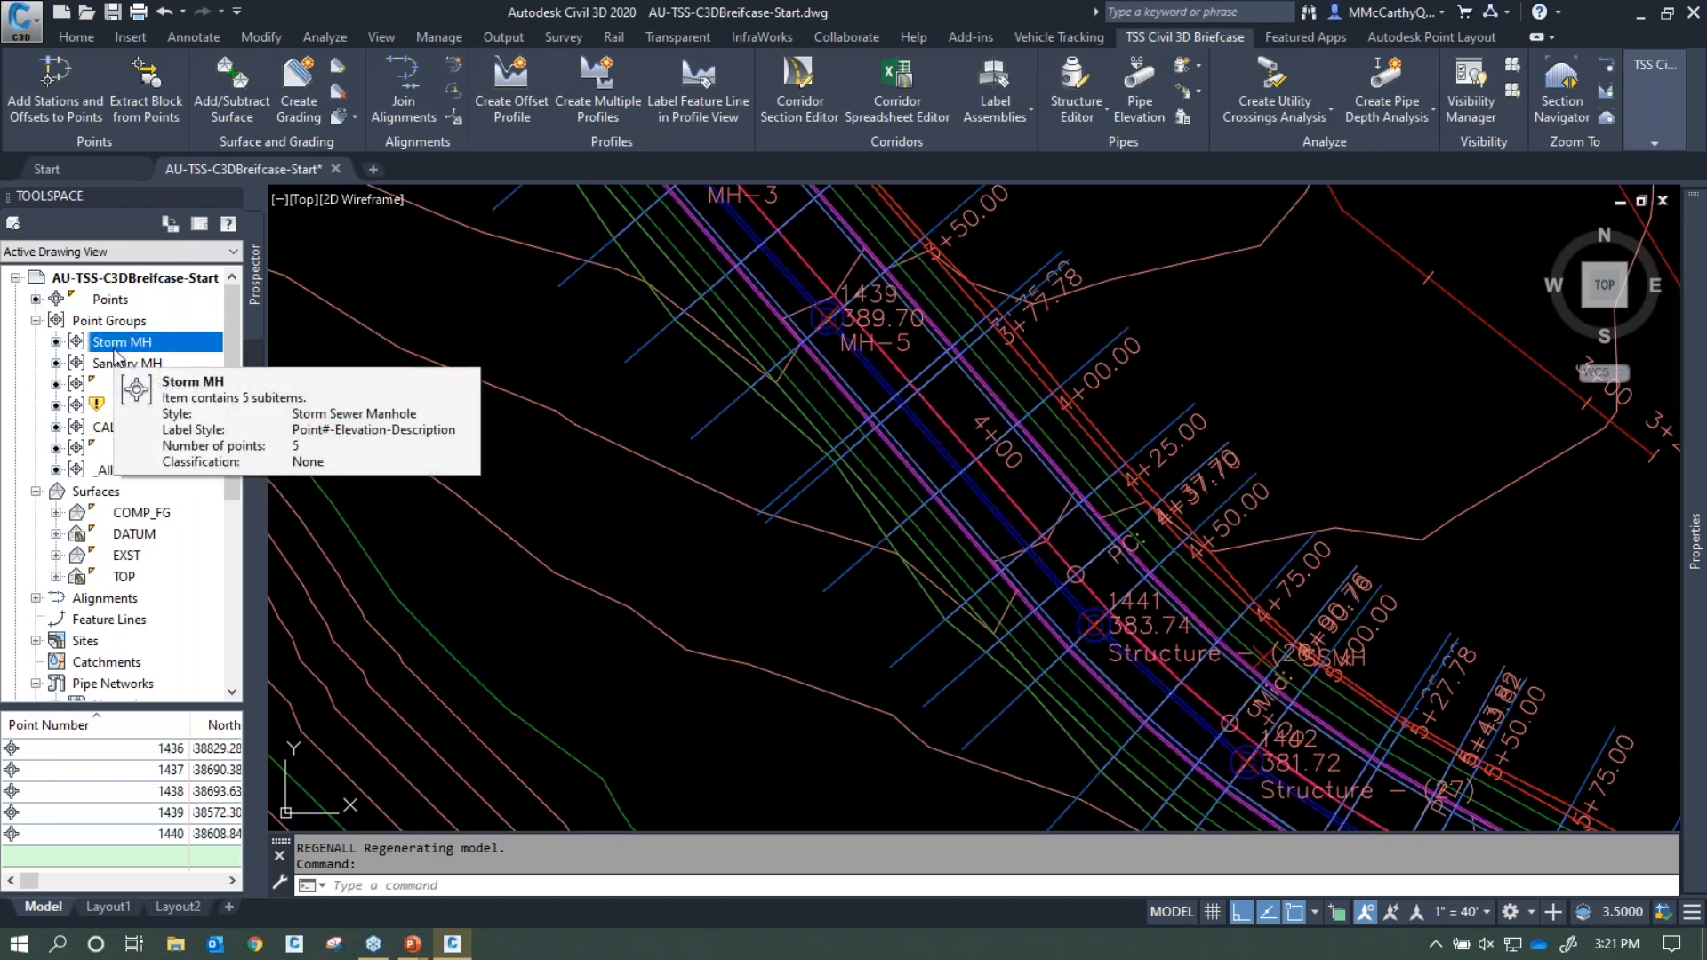
Add stations and offsets to the Storm MH group's points with MAIN RD as primary alignment and no secondary alignment
{"action": "left_click", "coordinate": [46, 111]}
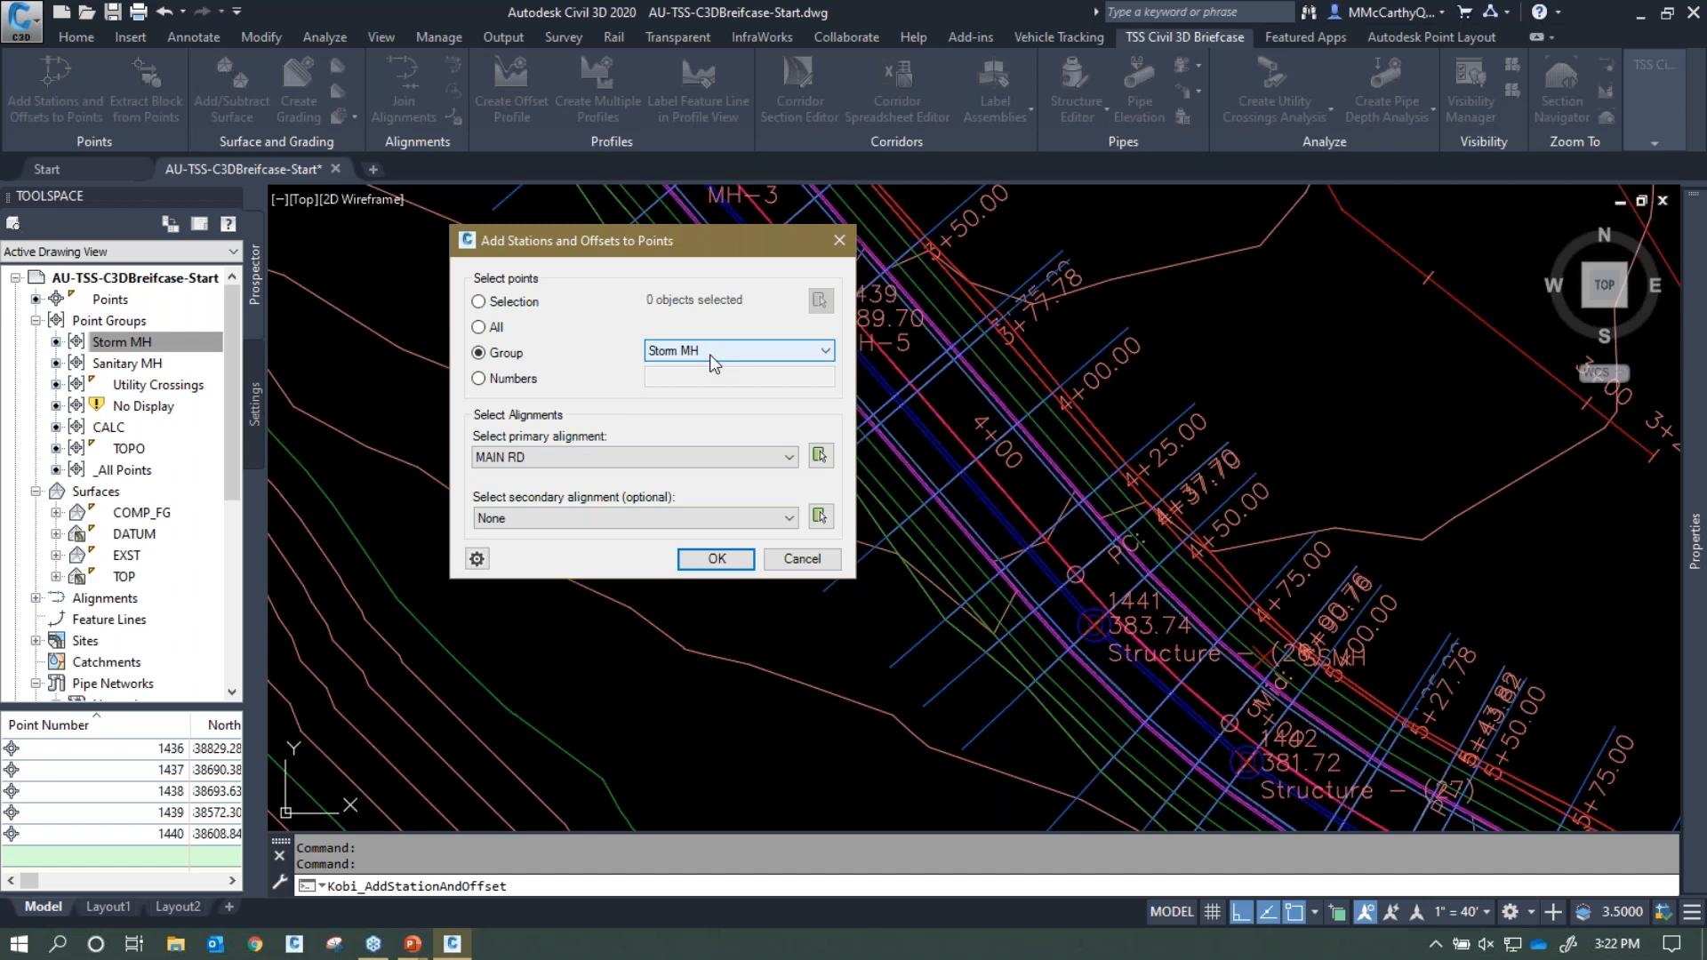
{"action": "left_click", "coordinate": [709, 355]}
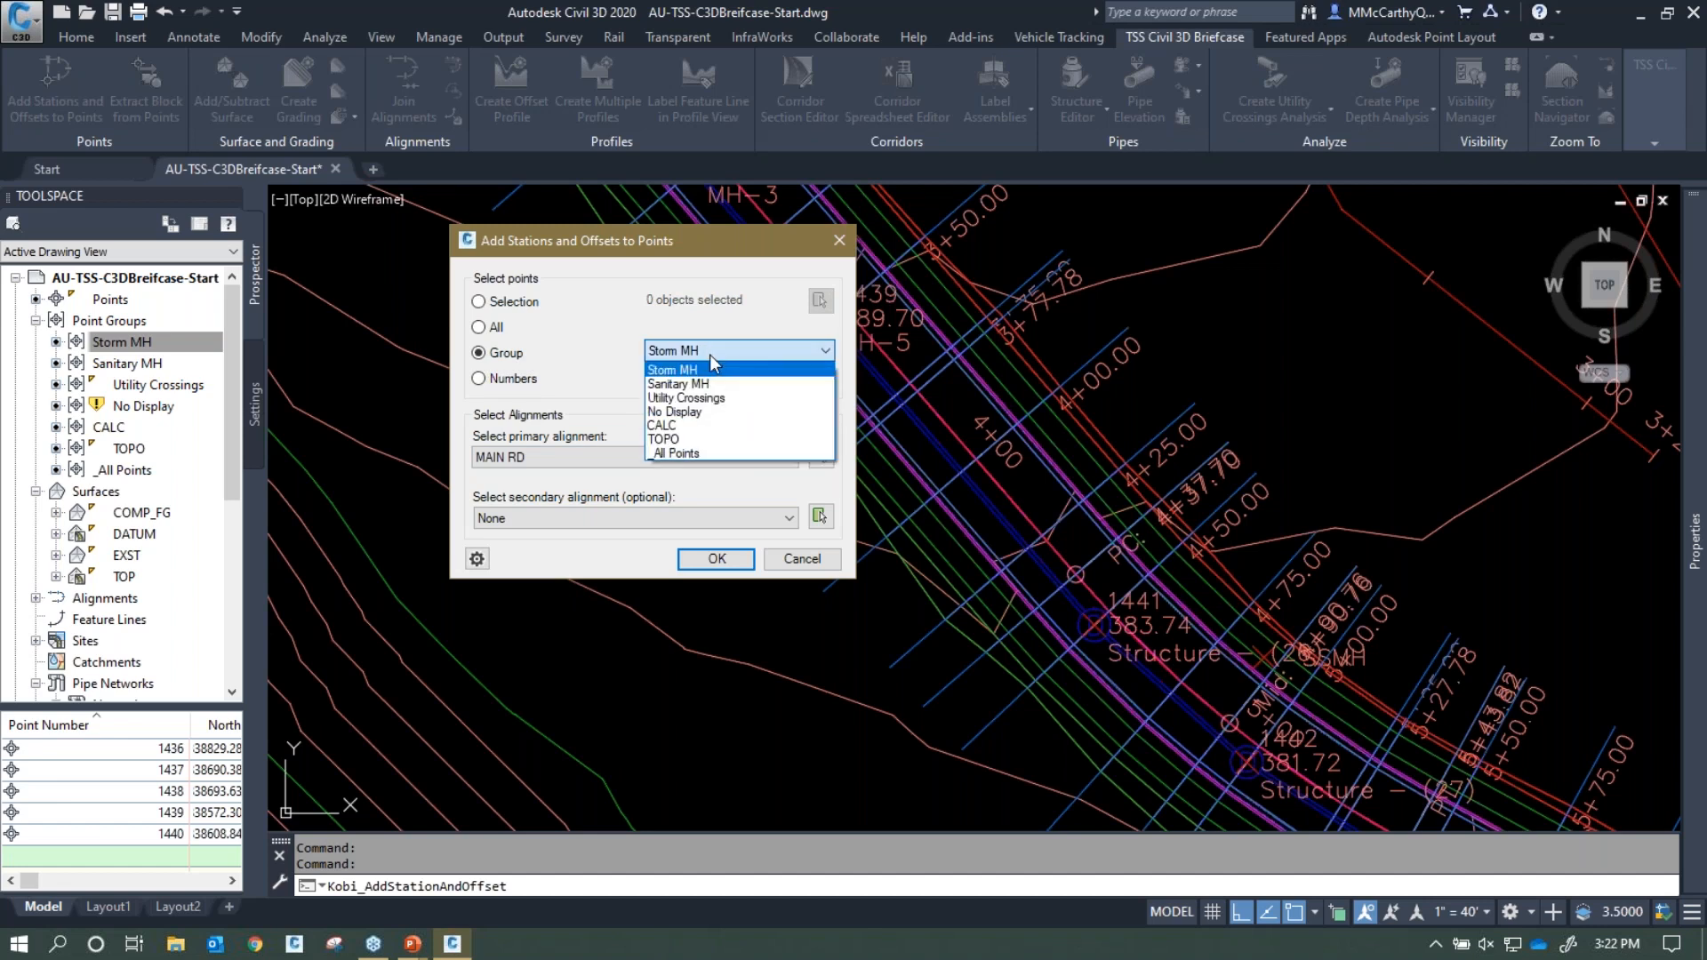
{"action": "left_click", "coordinate": [710, 355]}
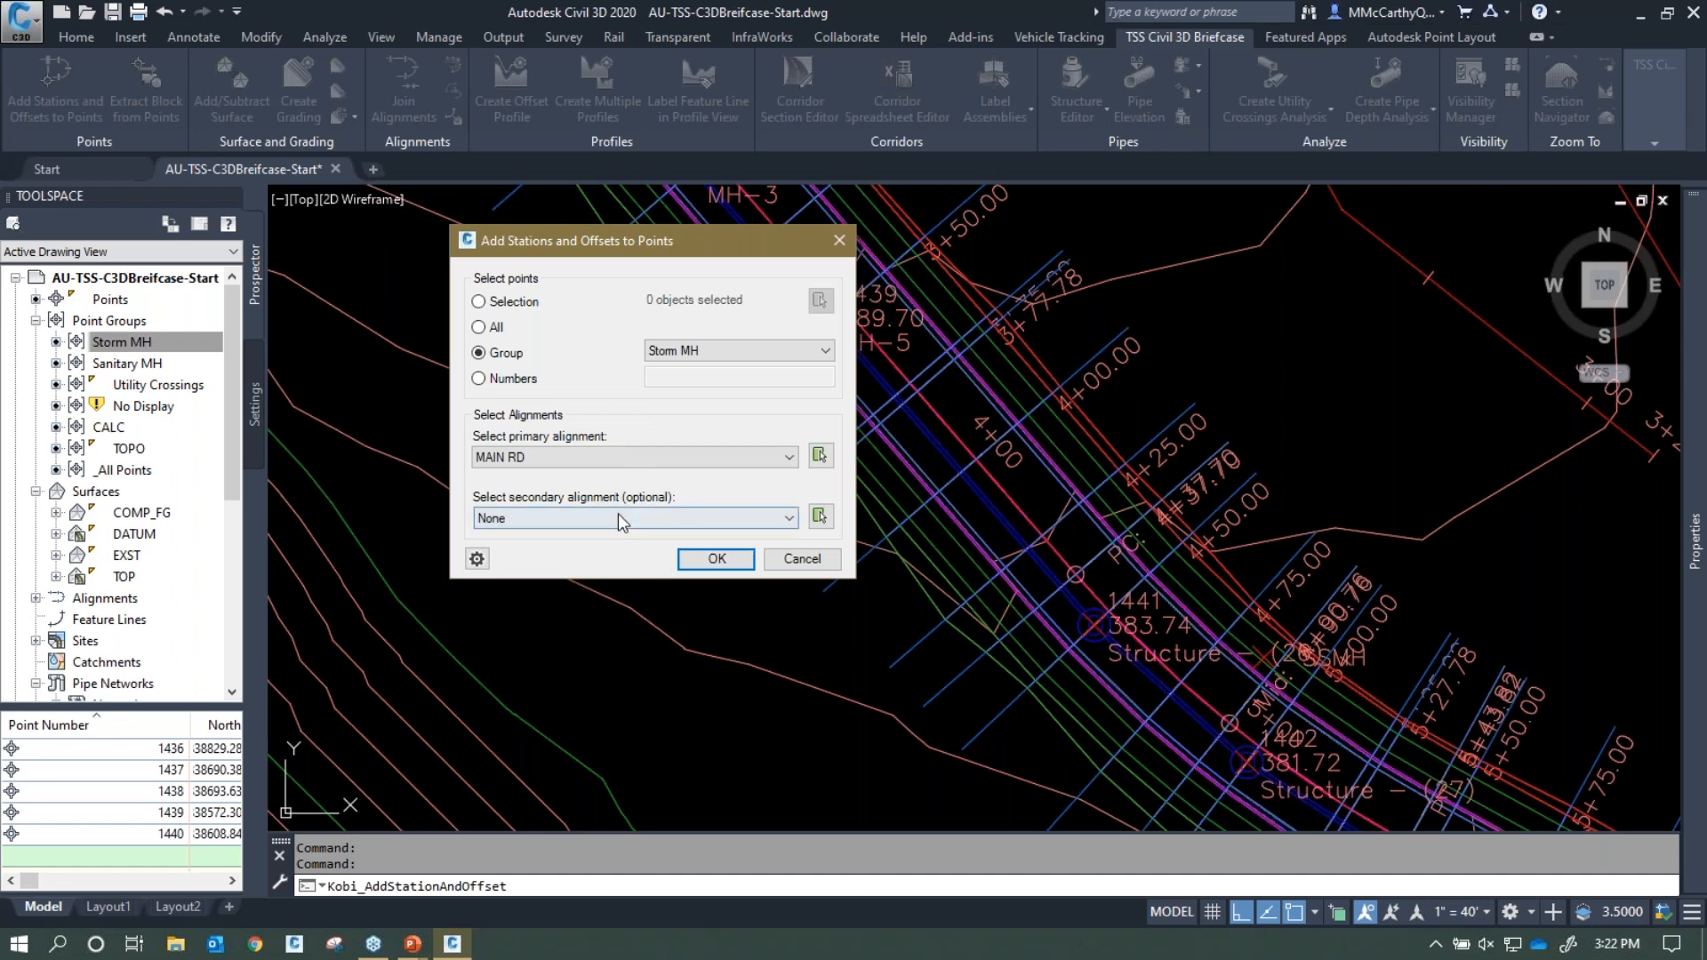
{"action": "left_click", "coordinate": [716, 560]}
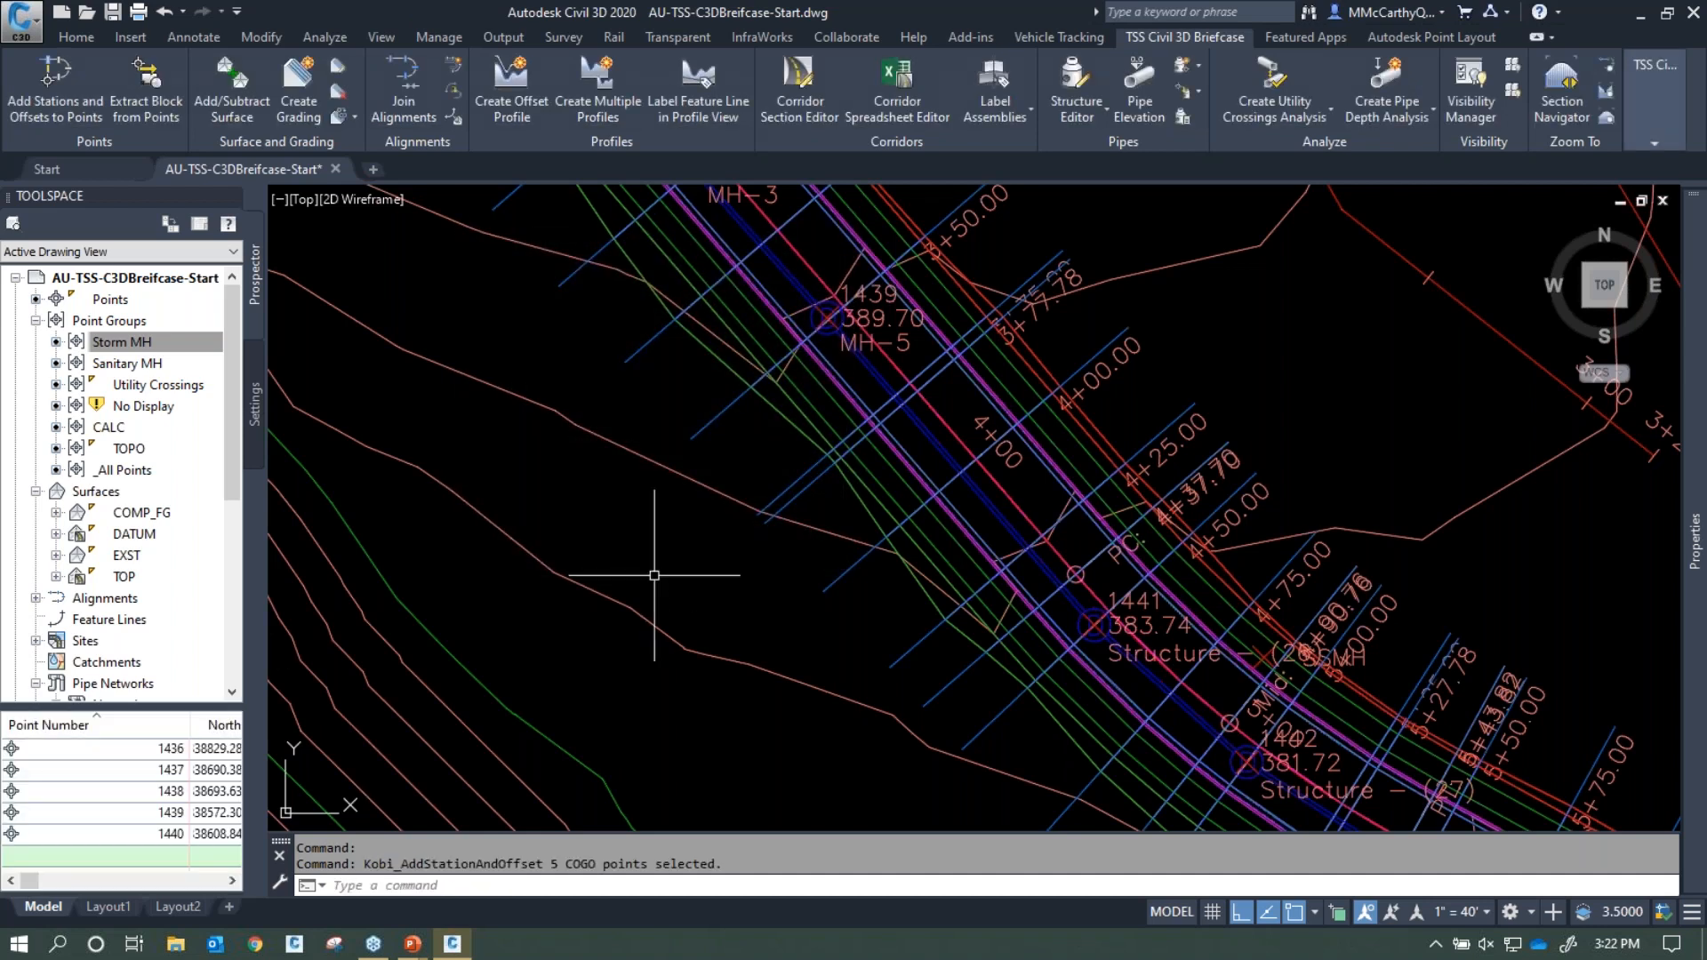
Start a point table from the Storm MH group's selected points and set its table style to TSS Offsets
{"action": "scroll", "coordinate": [655, 575], "scroll_direction": "down", "scroll_amount": 8}
{"action": "middle_click_drag", "start_coordinate": [582, 566], "coordinate": [1101, 497]}
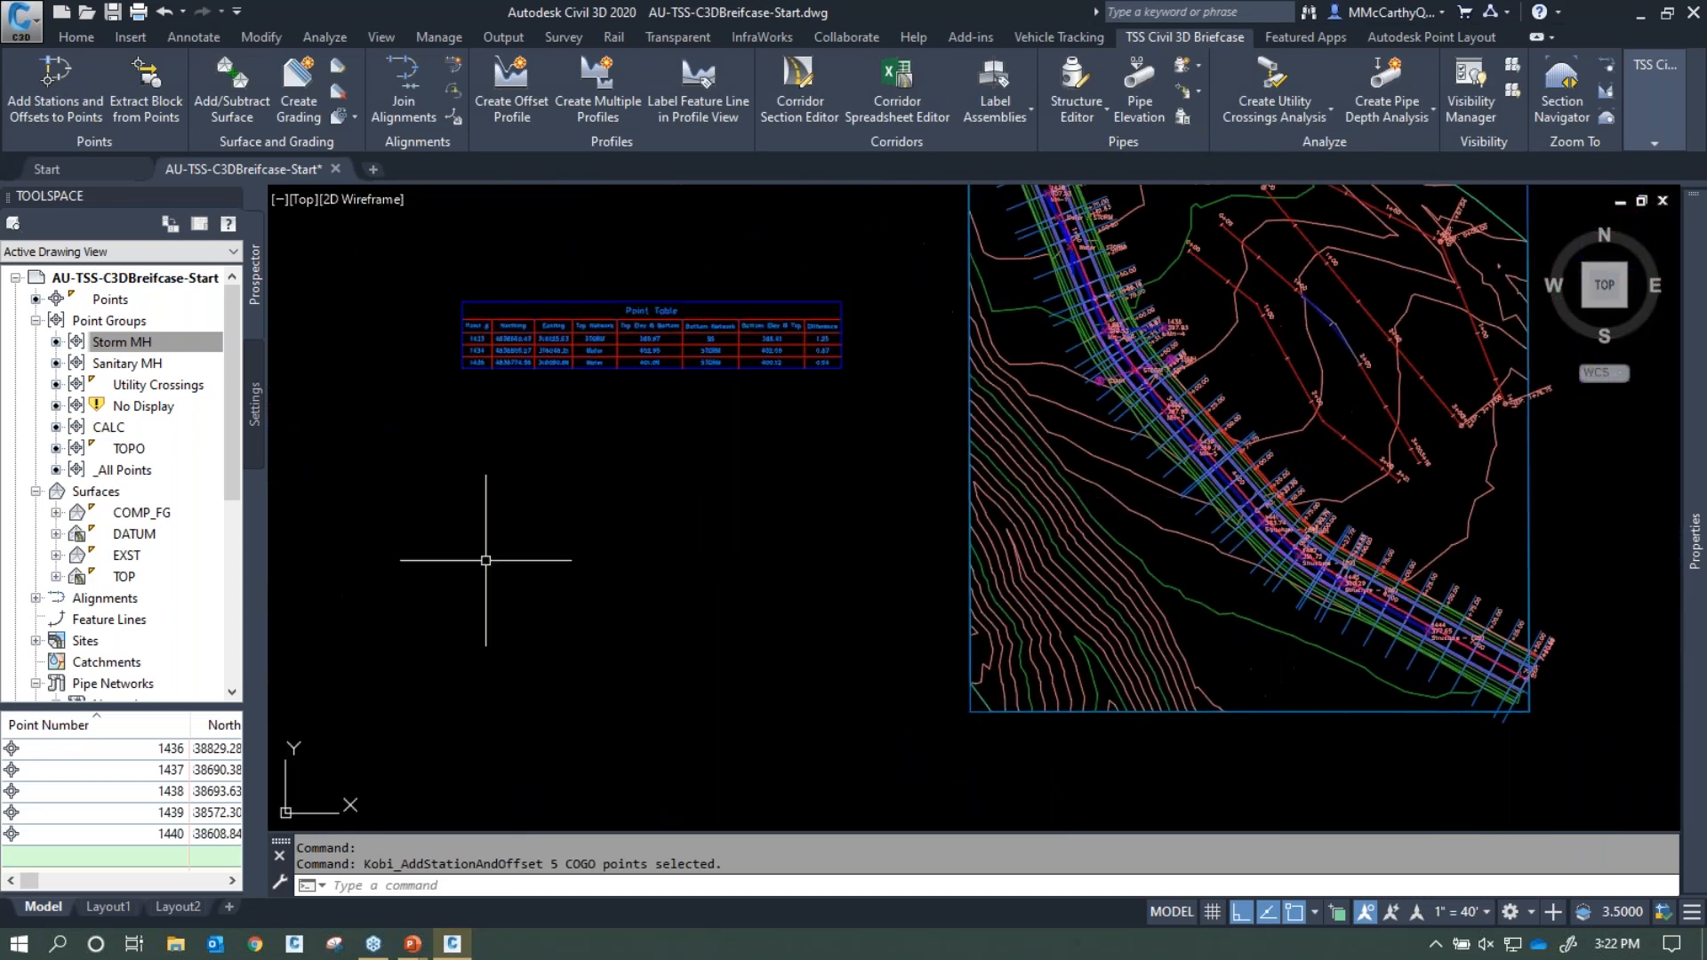
{"action": "right_click", "coordinate": [118, 345]}
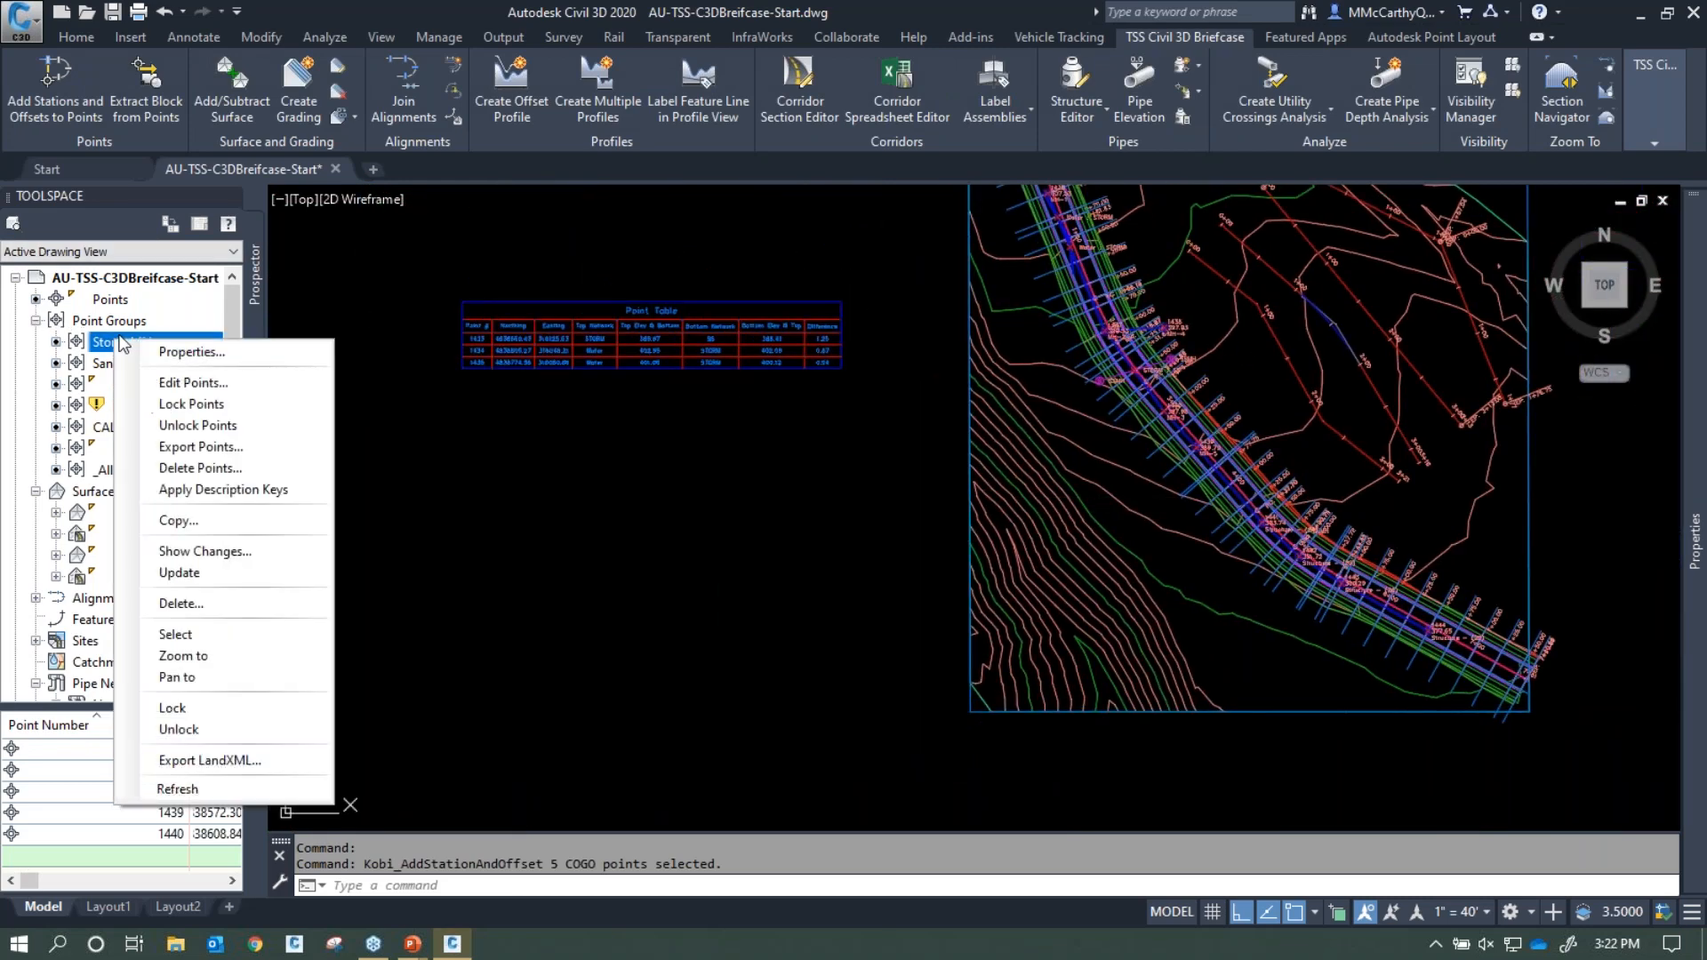
{"action": "left_click", "coordinate": [183, 634]}
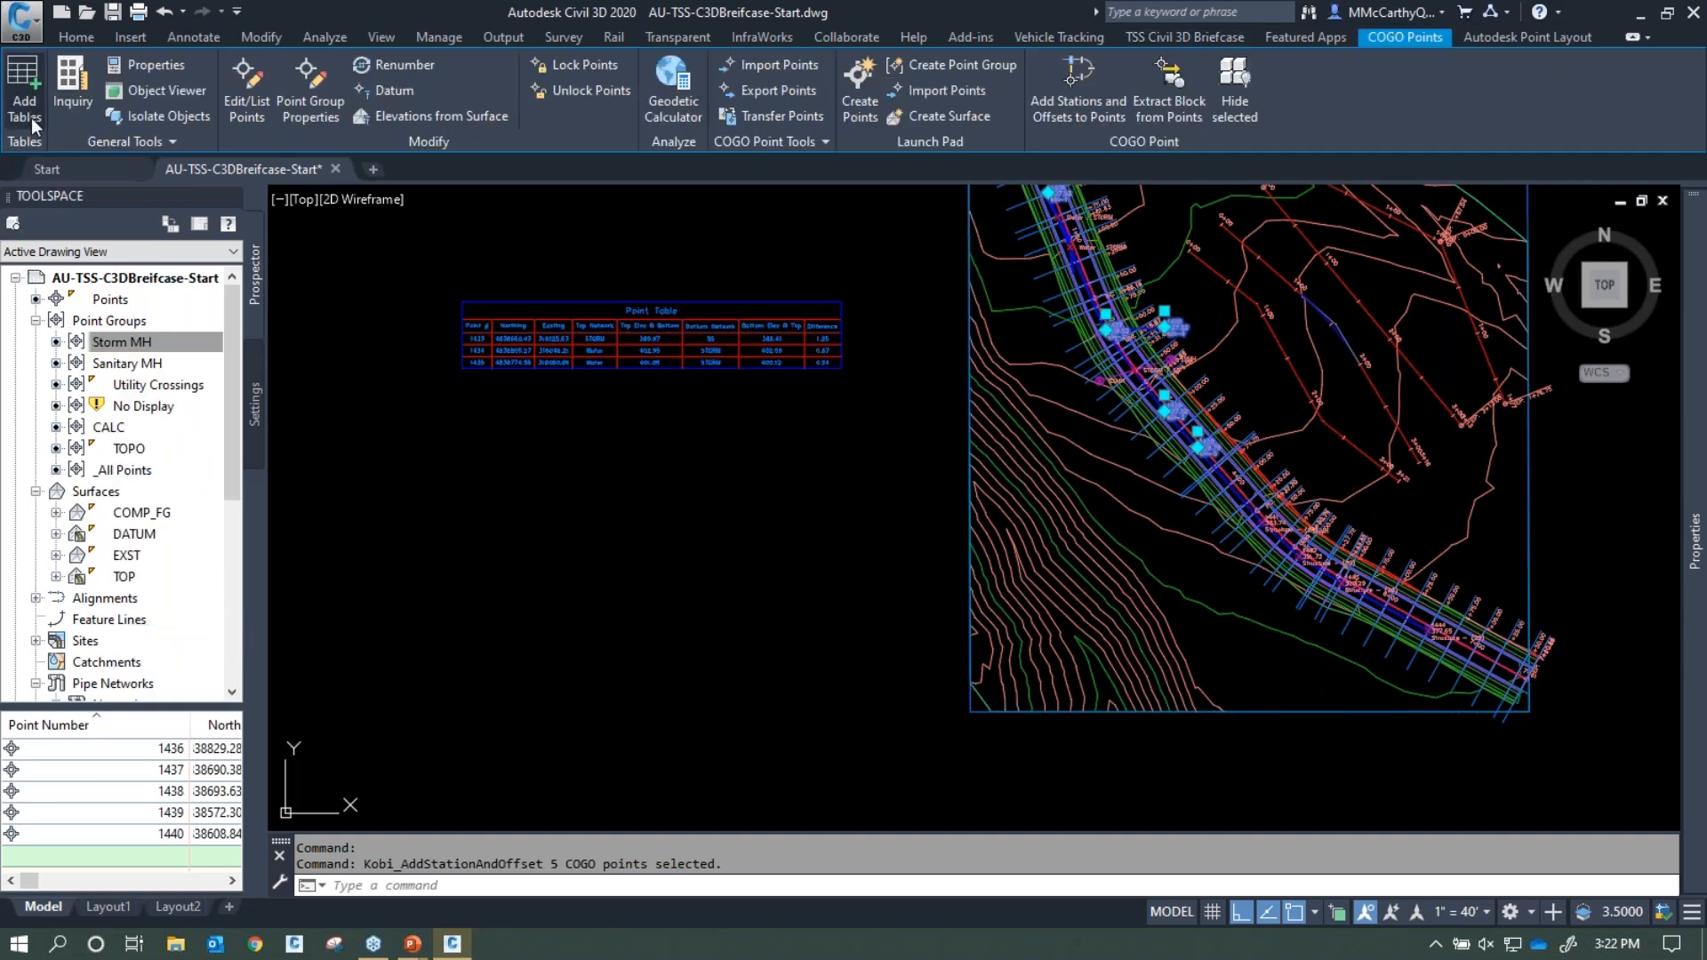
{"action": "left_click", "coordinate": [34, 96]}
{"action": "left_click", "coordinate": [321, 264]}
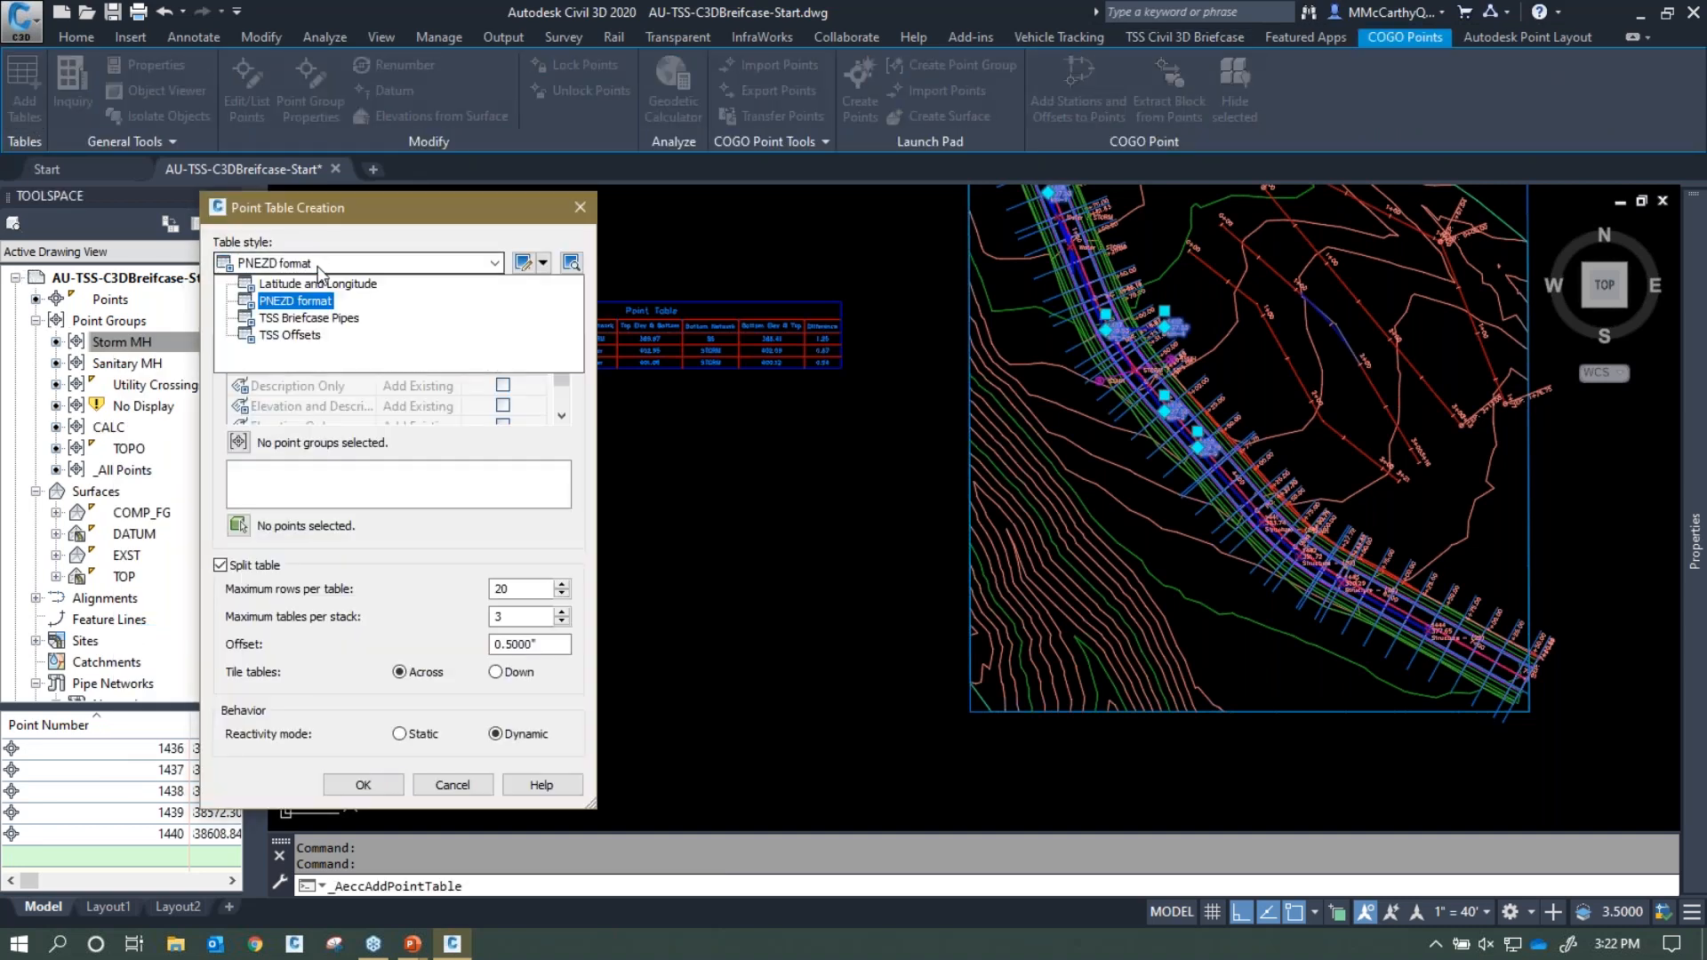
{"action": "left_click", "coordinate": [309, 337]}
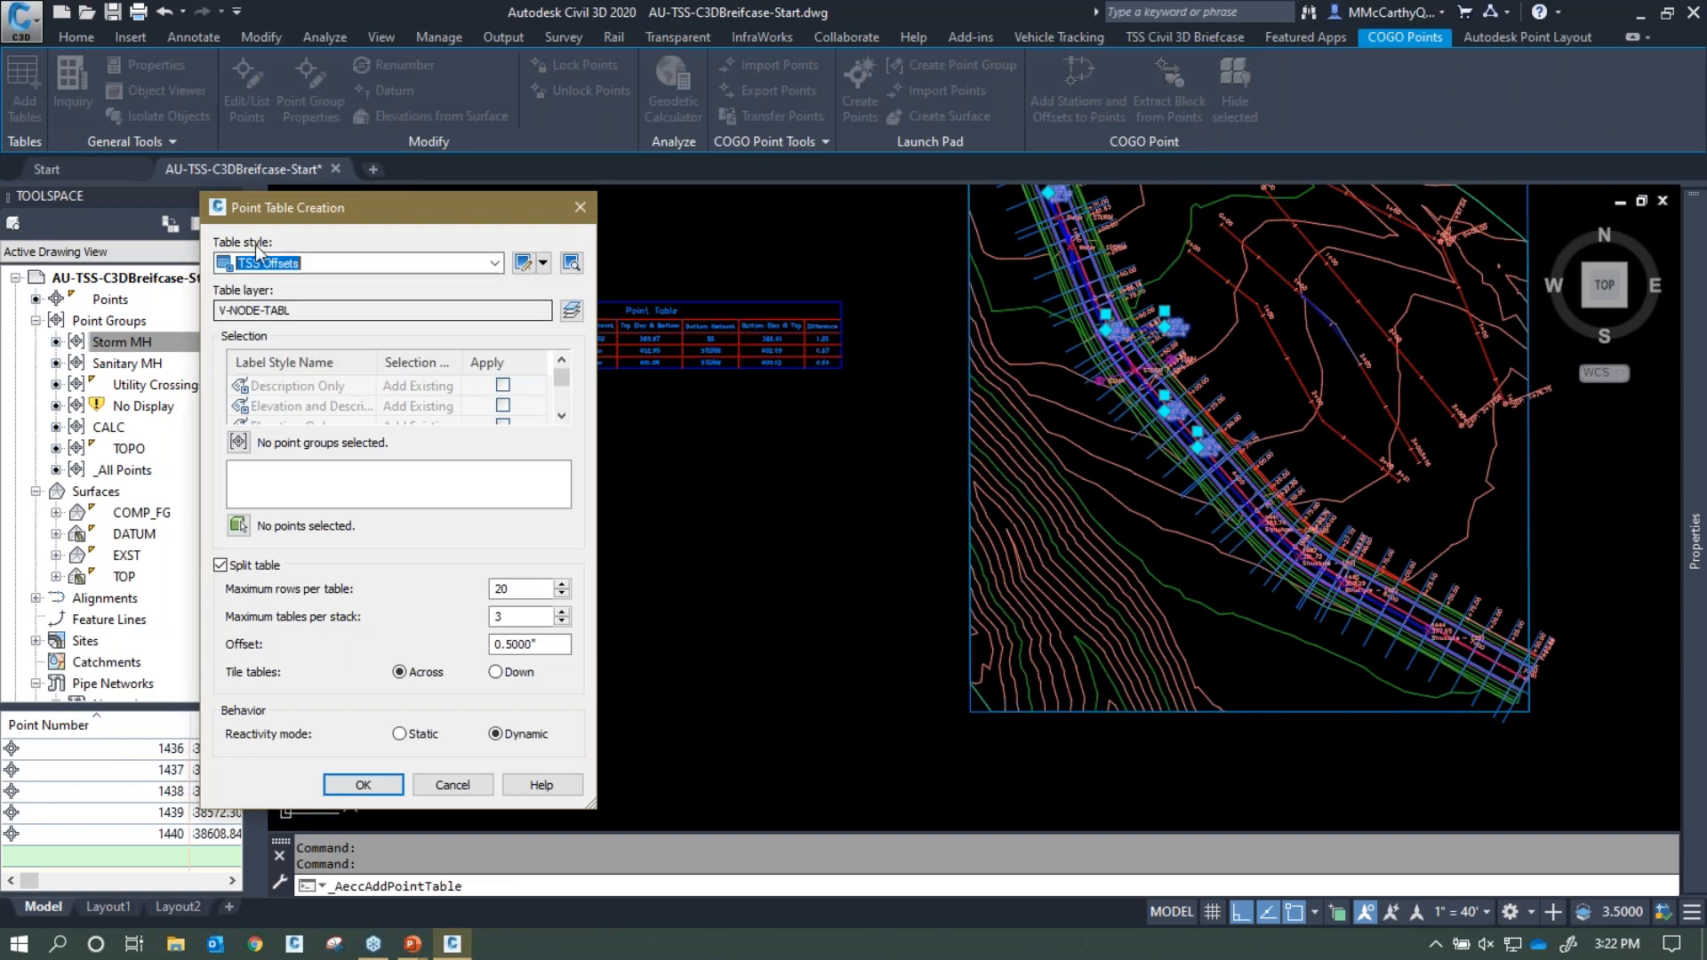
Assign the Storm MH point group to the table and place it below the utility crossings point table
{"action": "left_click", "coordinate": [239, 443]}
{"action": "left_click", "coordinate": [544, 383]}
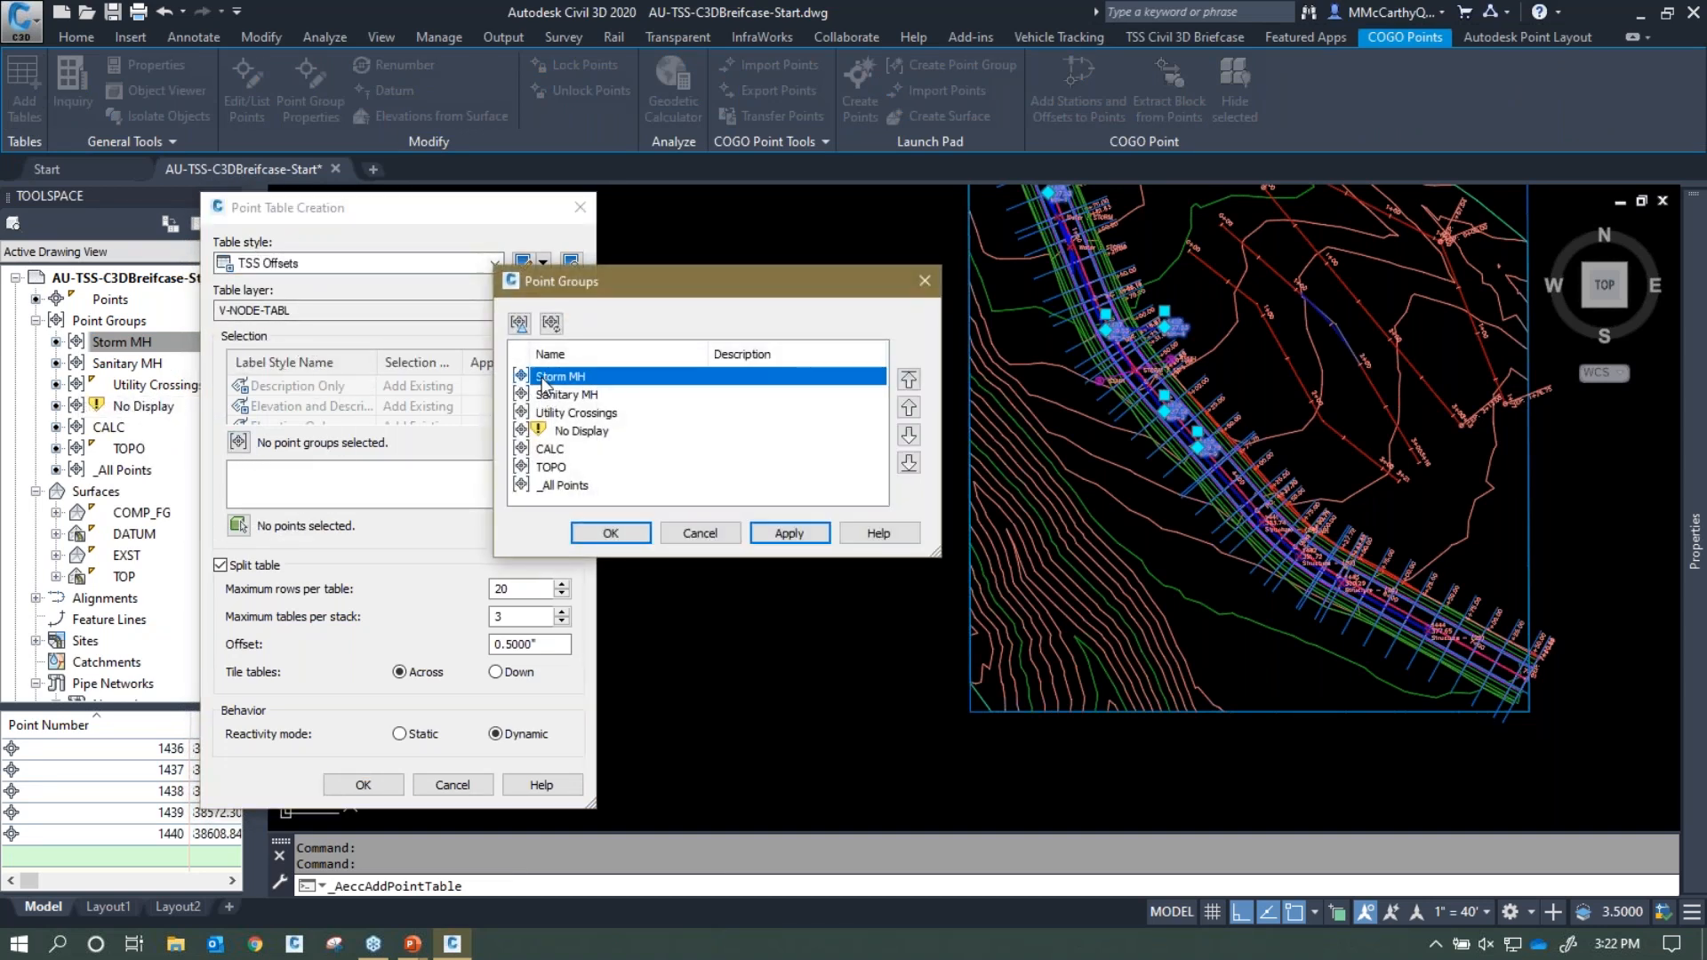
{"action": "left_click", "coordinate": [611, 533]}
{"action": "left_click", "coordinate": [359, 784]}
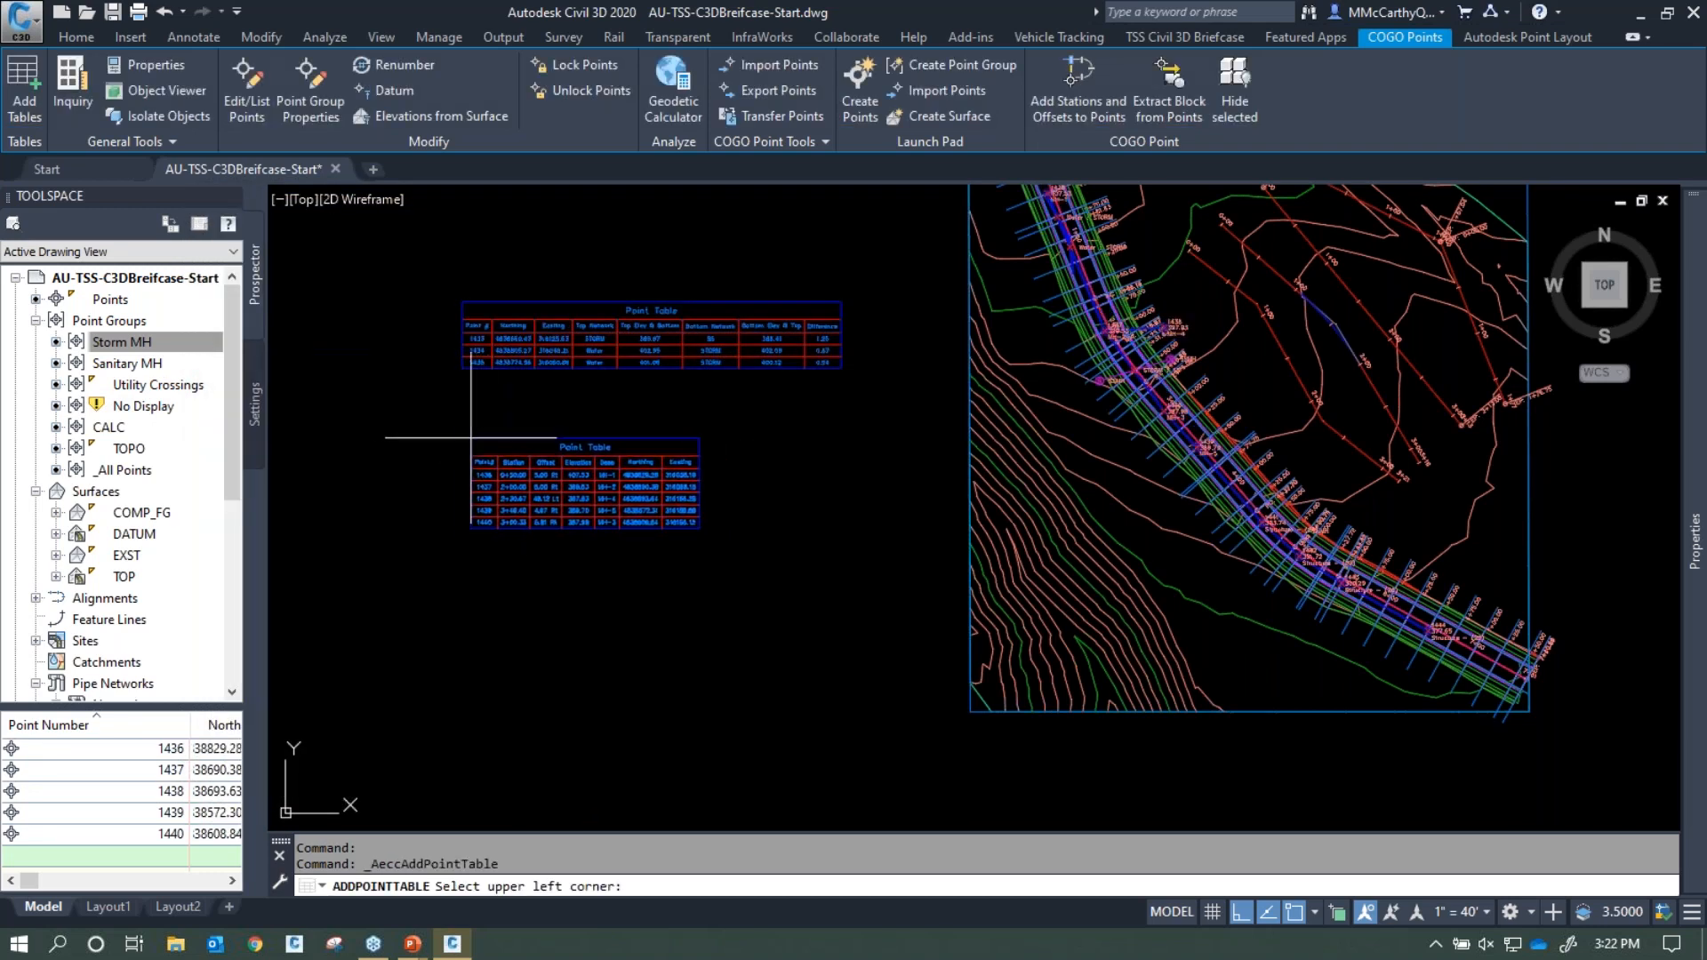
{"action": "left_click", "coordinate": [471, 437]}
{"action": "scroll", "coordinate": [506, 471], "scroll_direction": "up", "scroll_amount": 4}
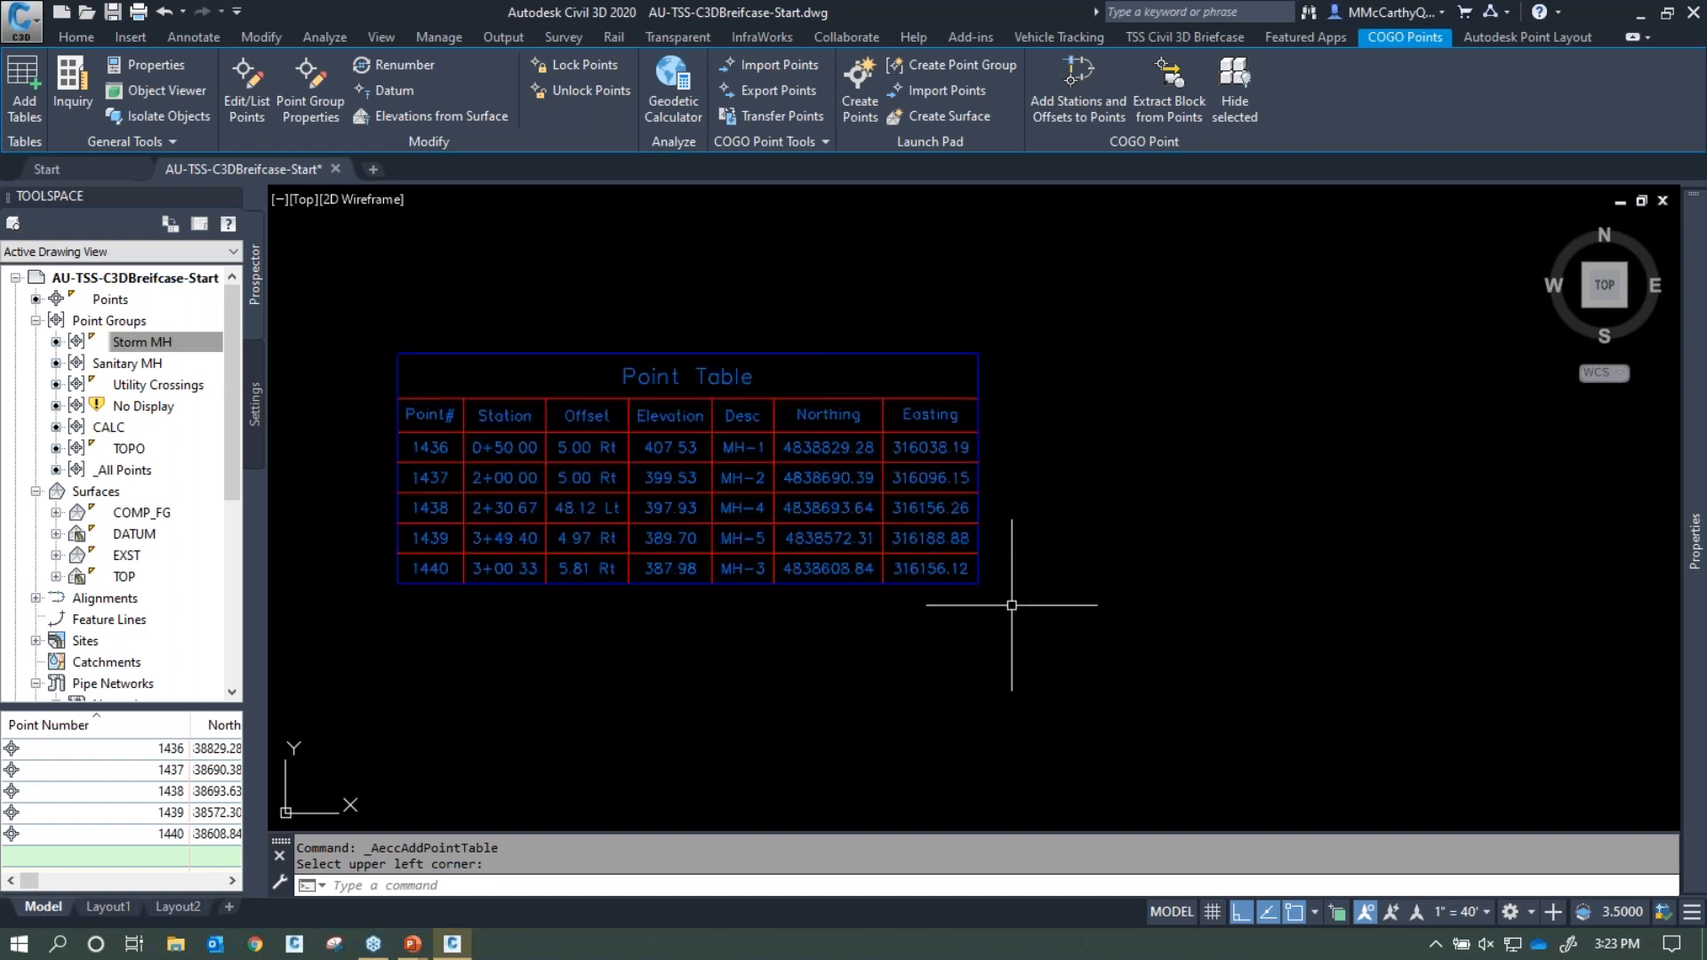
Examine the existing storm alignment along the STORM pipes and follow it to where it ends near manhole MH-3
{"action": "scroll", "coordinate": [1045, 651], "scroll_direction": "down", "scroll_amount": 5}
{"action": "mouse_move", "coordinate": [1055, 653]}
{"action": "middle_mouse_down"}
{"action": "mouse_move", "coordinate": [929, 653]}
{"action": "mouse_move", "coordinate": [682, 707]}
{"action": "middle_mouse_up"}
{"action": "key", "text": "Escape"}
{"action": "key", "text": "Escape"}
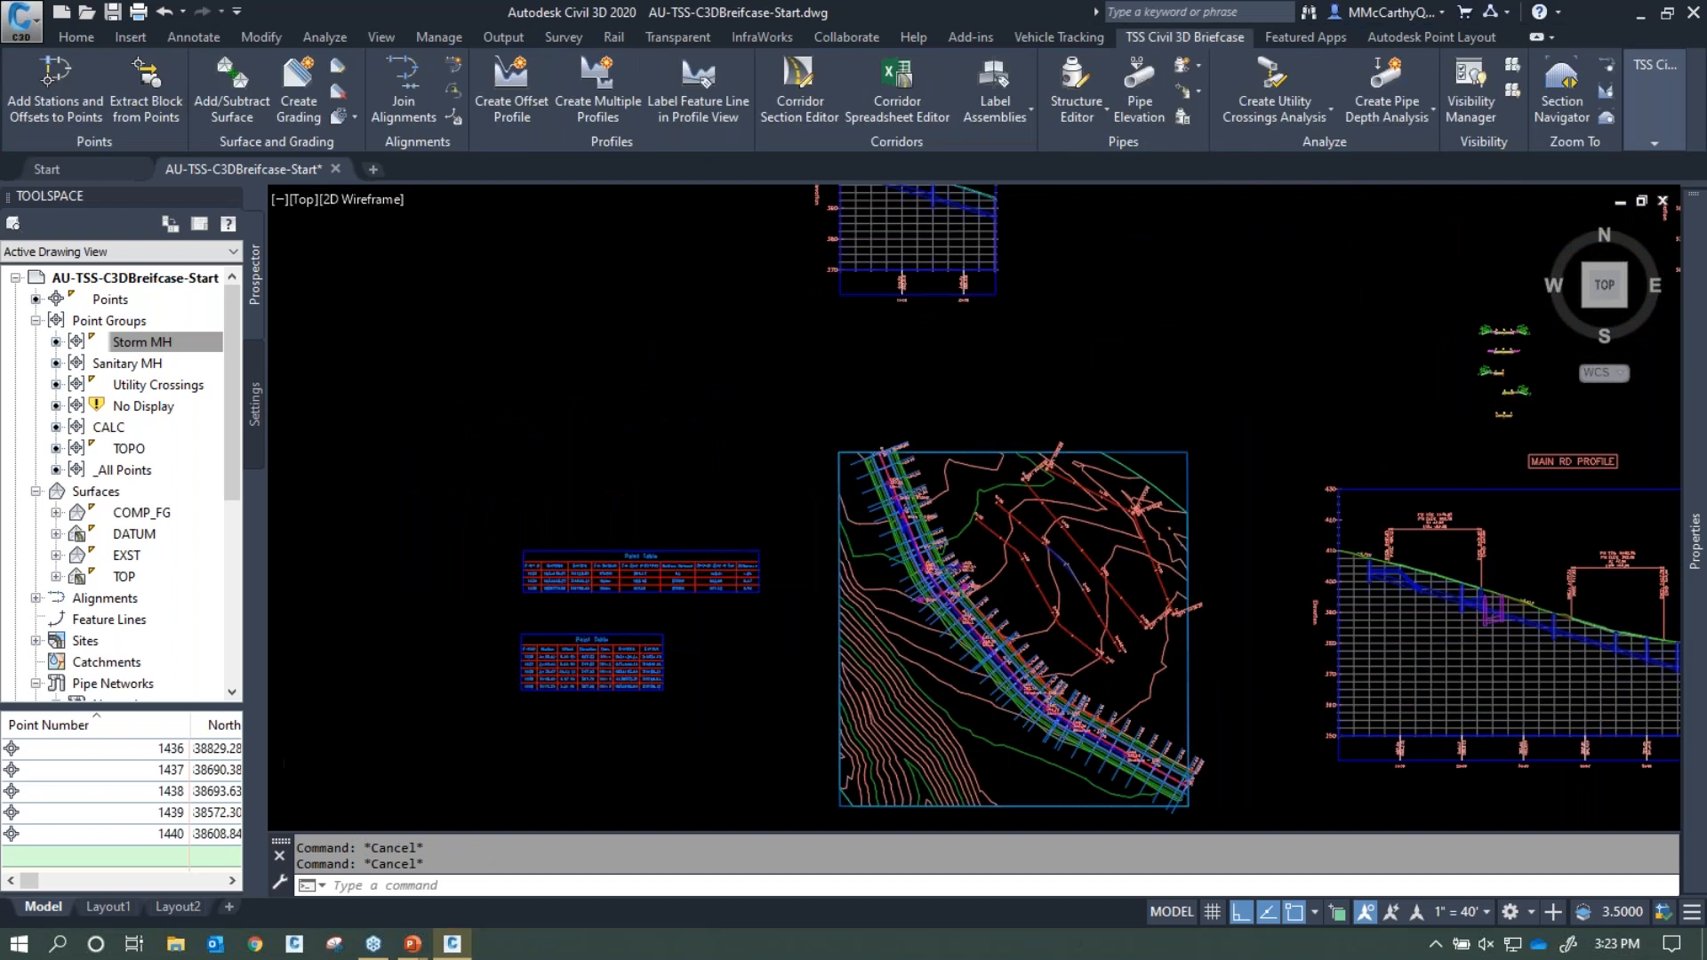
{"action": "scroll", "coordinate": [752, 399], "scroll_direction": "down", "scroll_amount": 1}
{"action": "scroll", "coordinate": [895, 471], "scroll_direction": "up", "scroll_amount": 2}
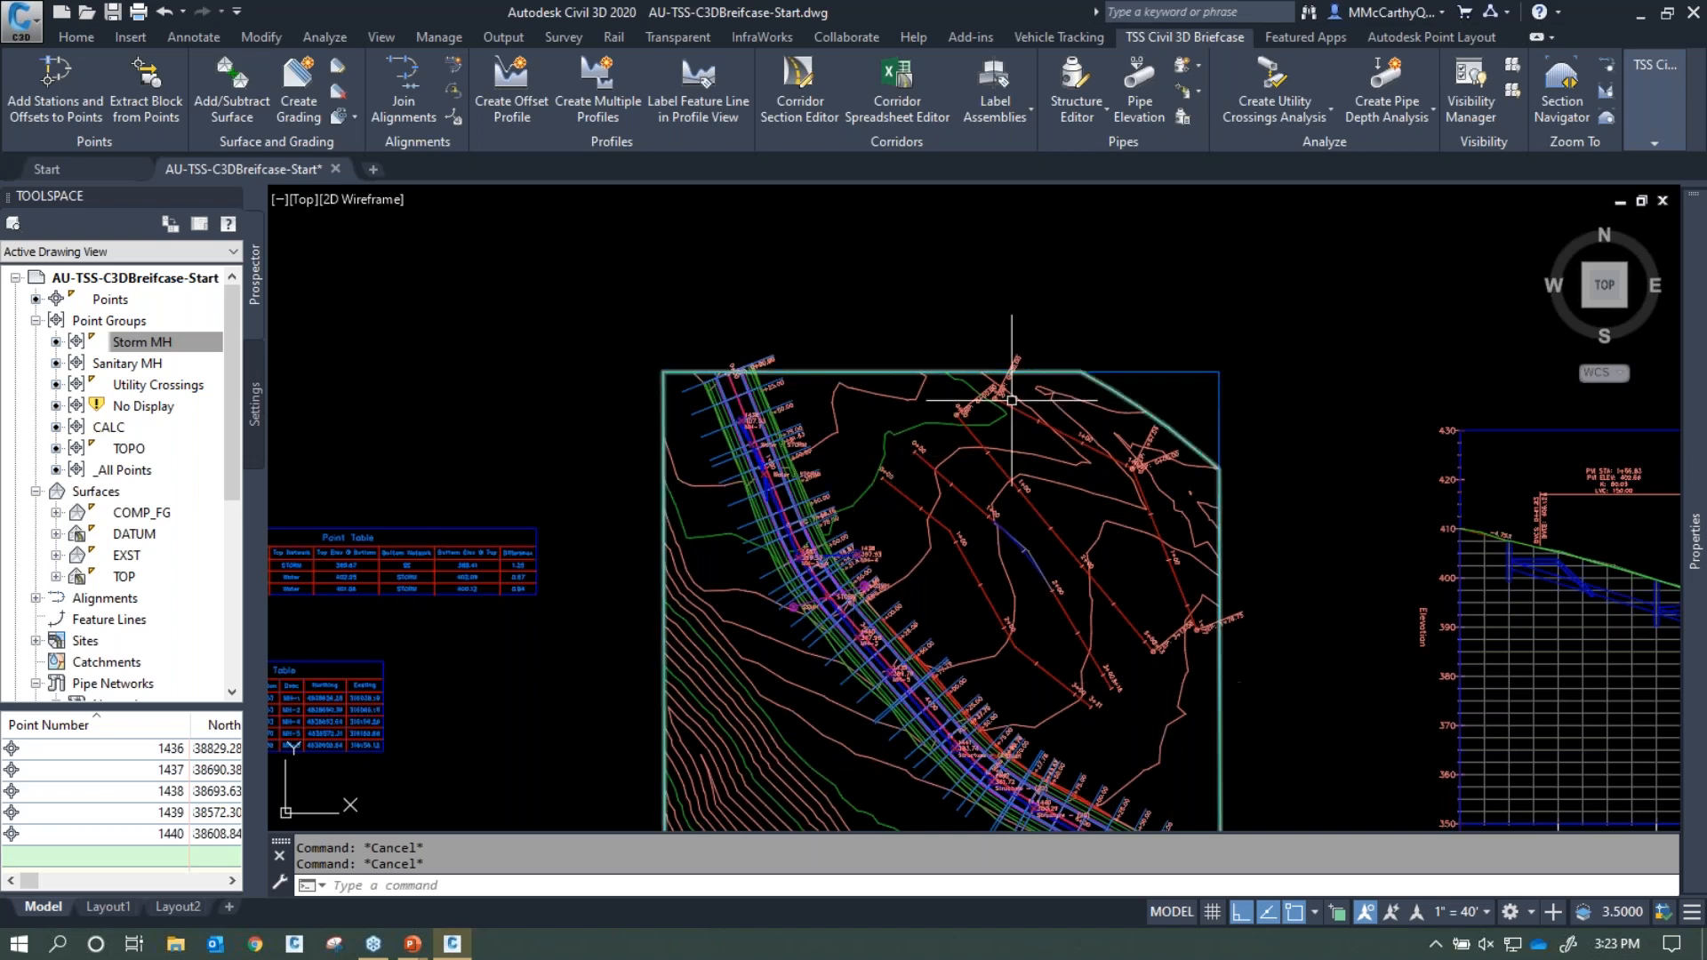
{"action": "scroll", "coordinate": [898, 558], "scroll_direction": "up", "scroll_amount": 6}
{"action": "middle_click_drag", "start_coordinate": [823, 661], "coordinate": [990, 367]}
{"action": "scroll", "coordinate": [811, 401], "scroll_direction": "up", "scroll_amount": 6}
{"action": "scroll", "coordinate": [760, 665], "scroll_direction": "up", "scroll_amount": 4}
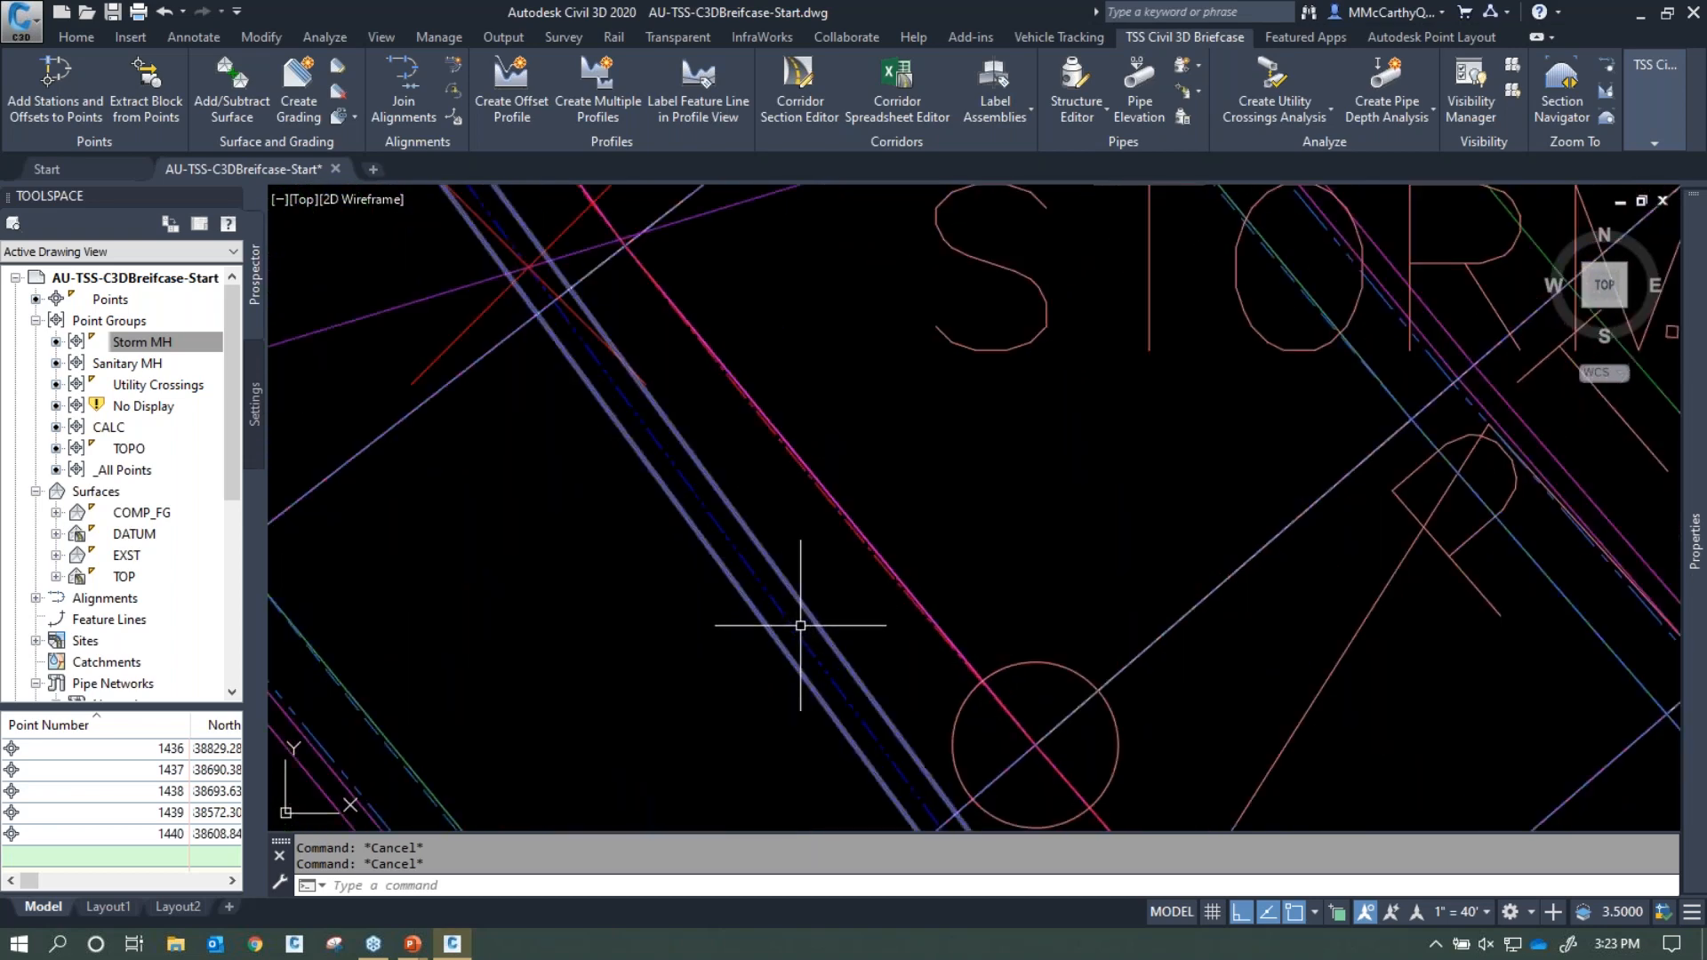
{"action": "mouse_move", "coordinate": [794, 626]}
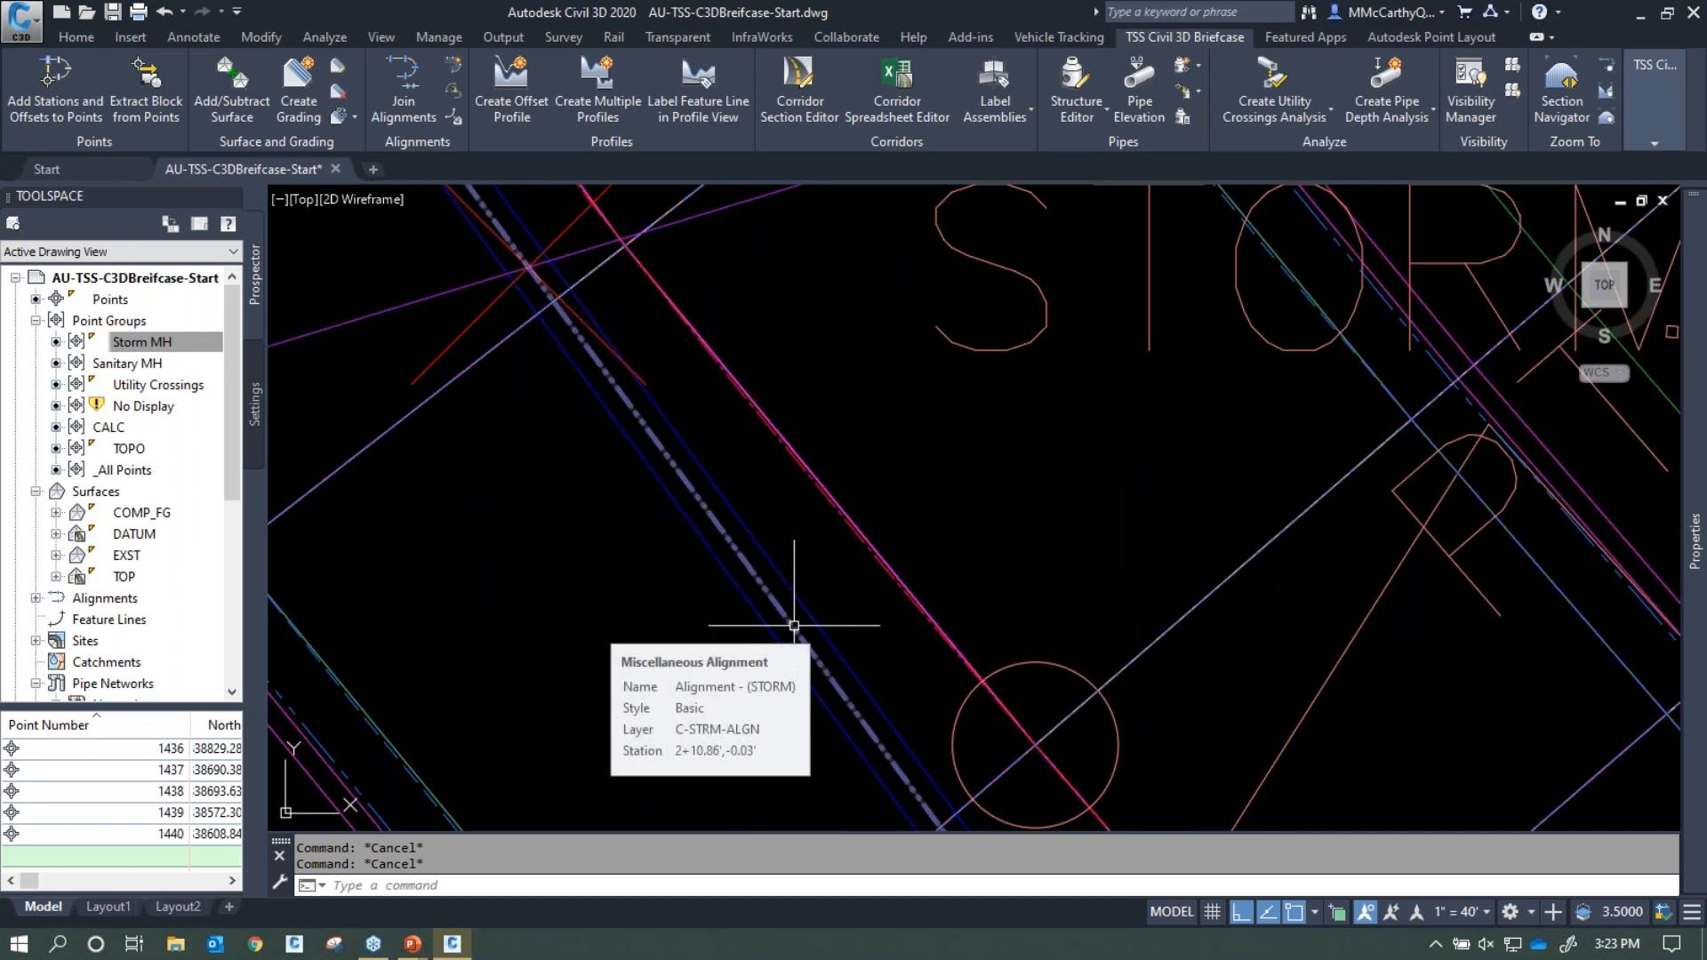
{"action": "scroll", "coordinate": [793, 626], "scroll_direction": "down", "scroll_amount": 6}
{"action": "scroll", "coordinate": [898, 674], "scroll_direction": "up", "scroll_amount": 6}
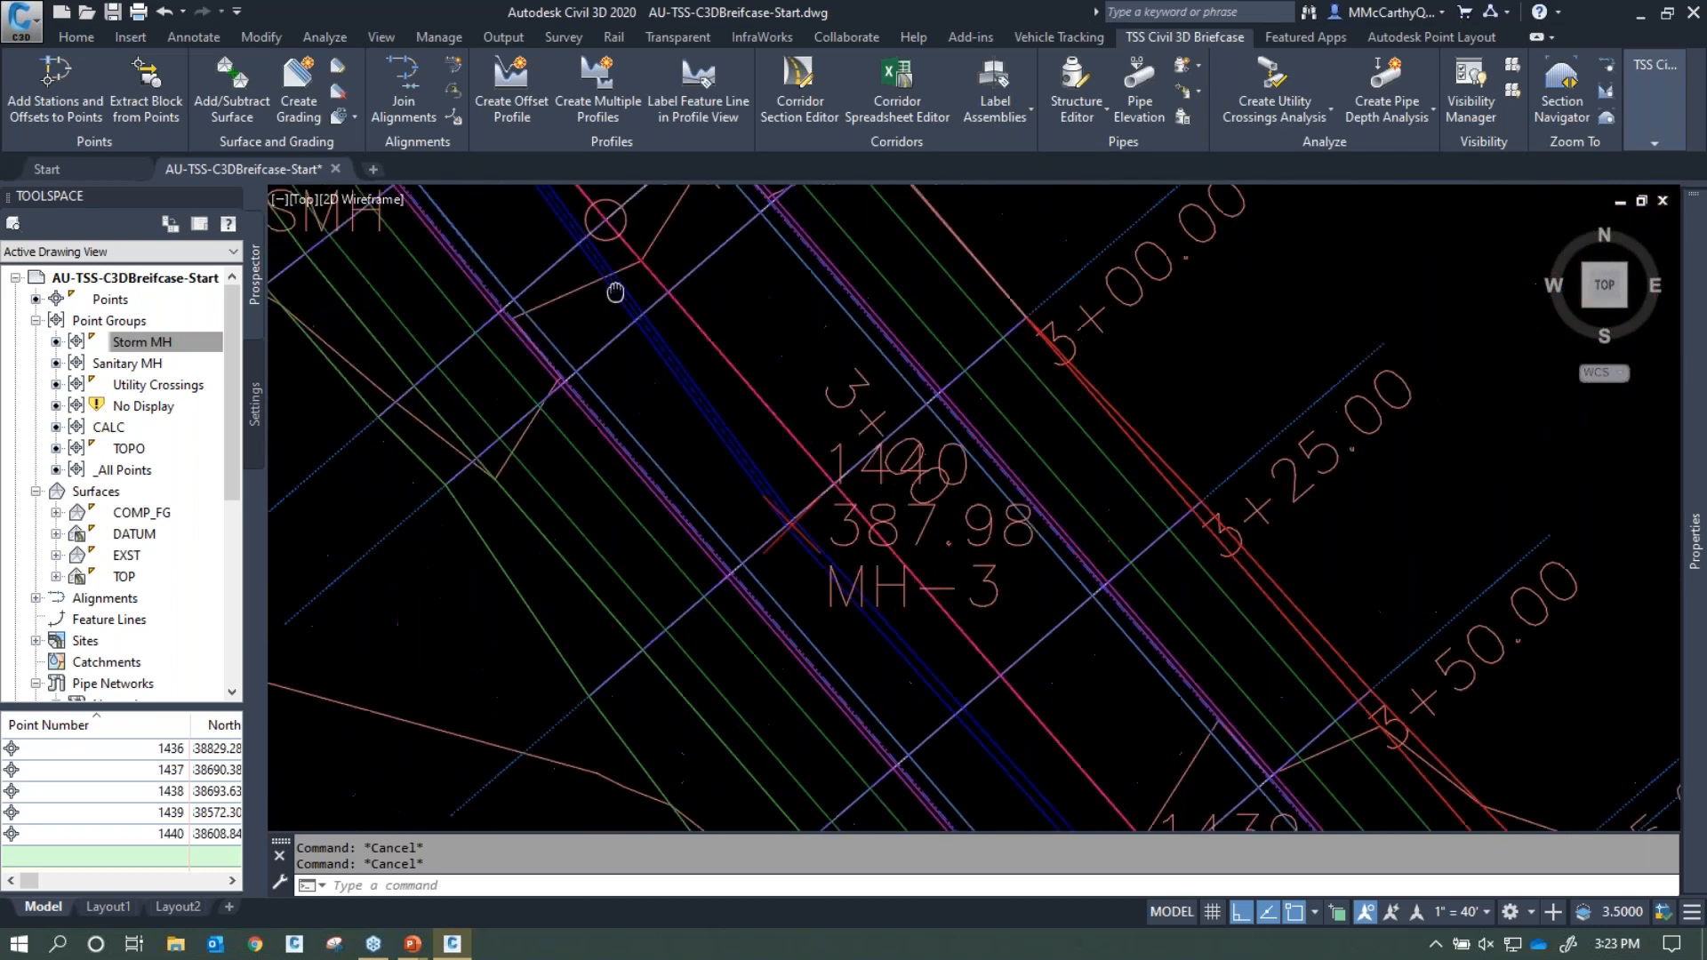
{"action": "scroll", "coordinate": [875, 680], "scroll_direction": "up", "scroll_amount": 2}
{"action": "scroll", "coordinate": [851, 687], "scroll_direction": "down", "scroll_amount": 2}
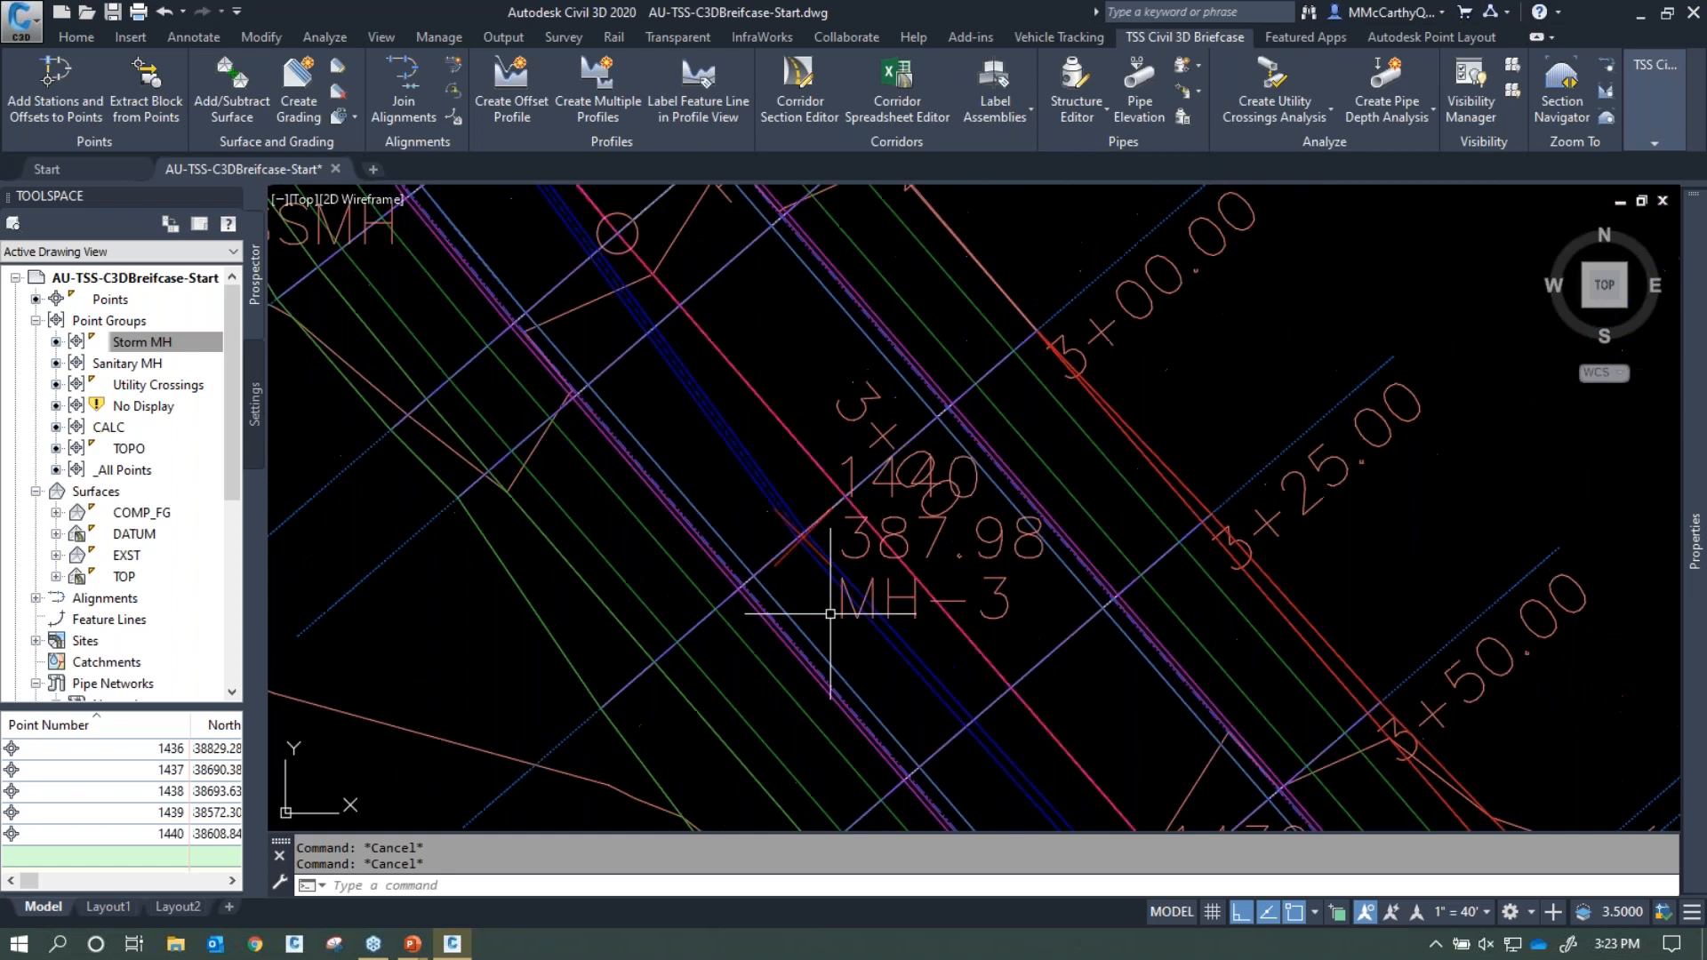
{"action": "mouse_move", "coordinate": [851, 684]}
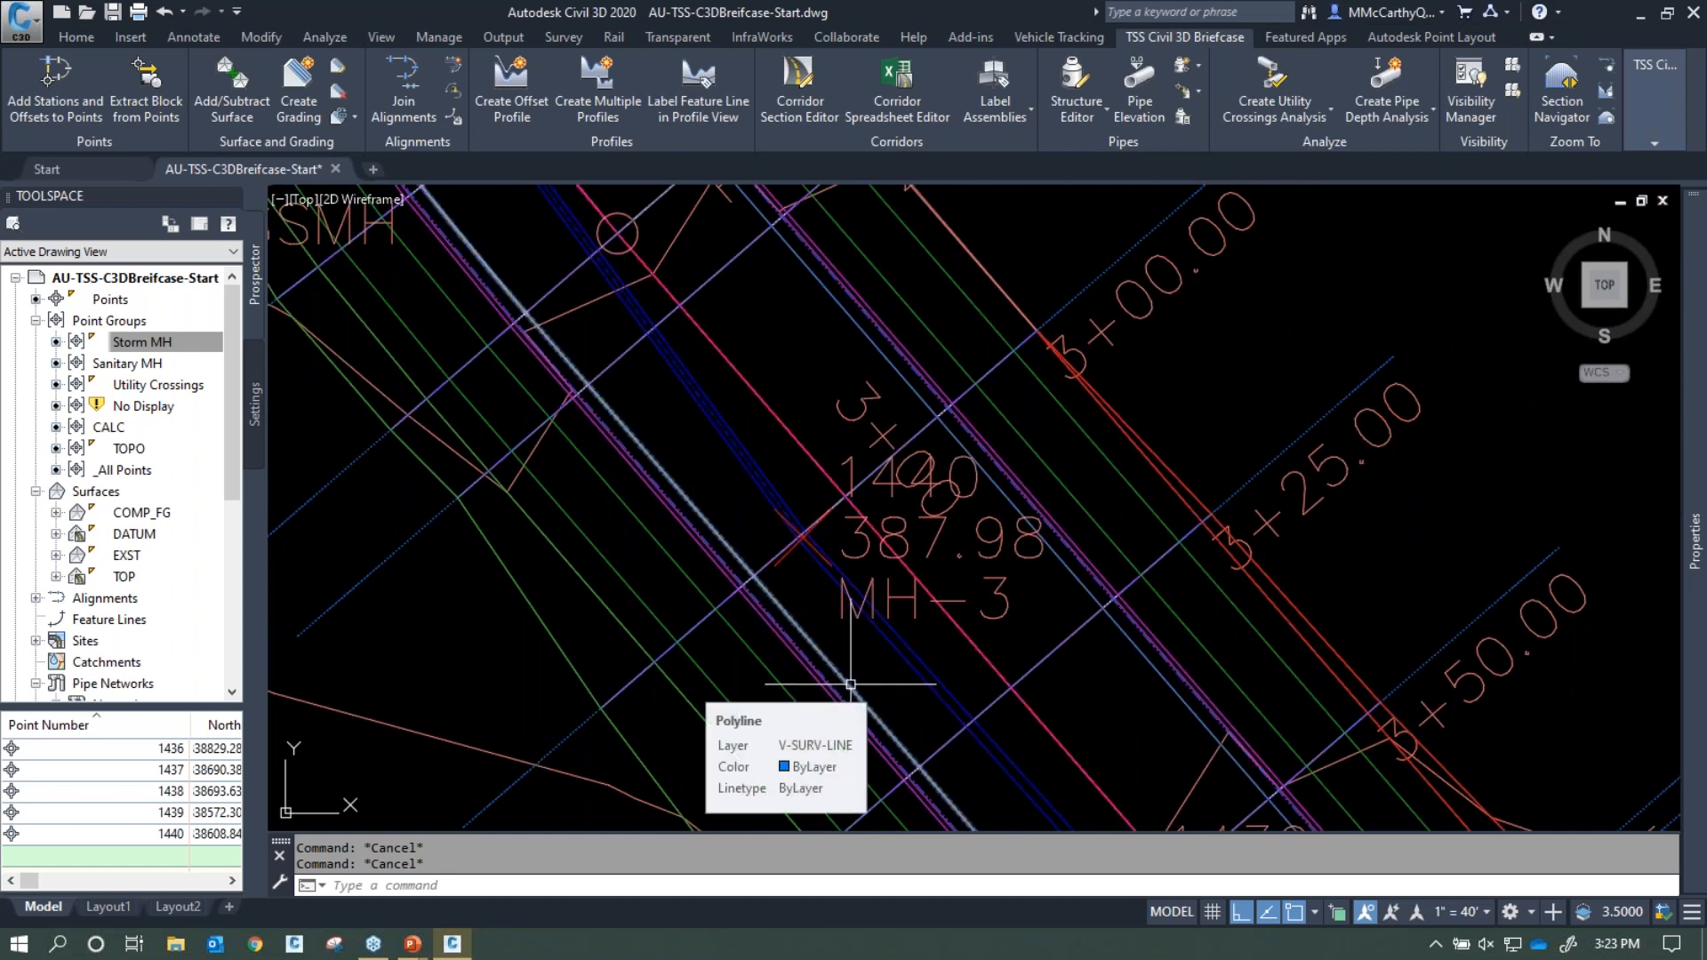
Inspect the storm pipe run around manholes MH-5 and MH-3 for the stretch without an alignment
{"action": "left_click", "coordinate": [76, 37]}
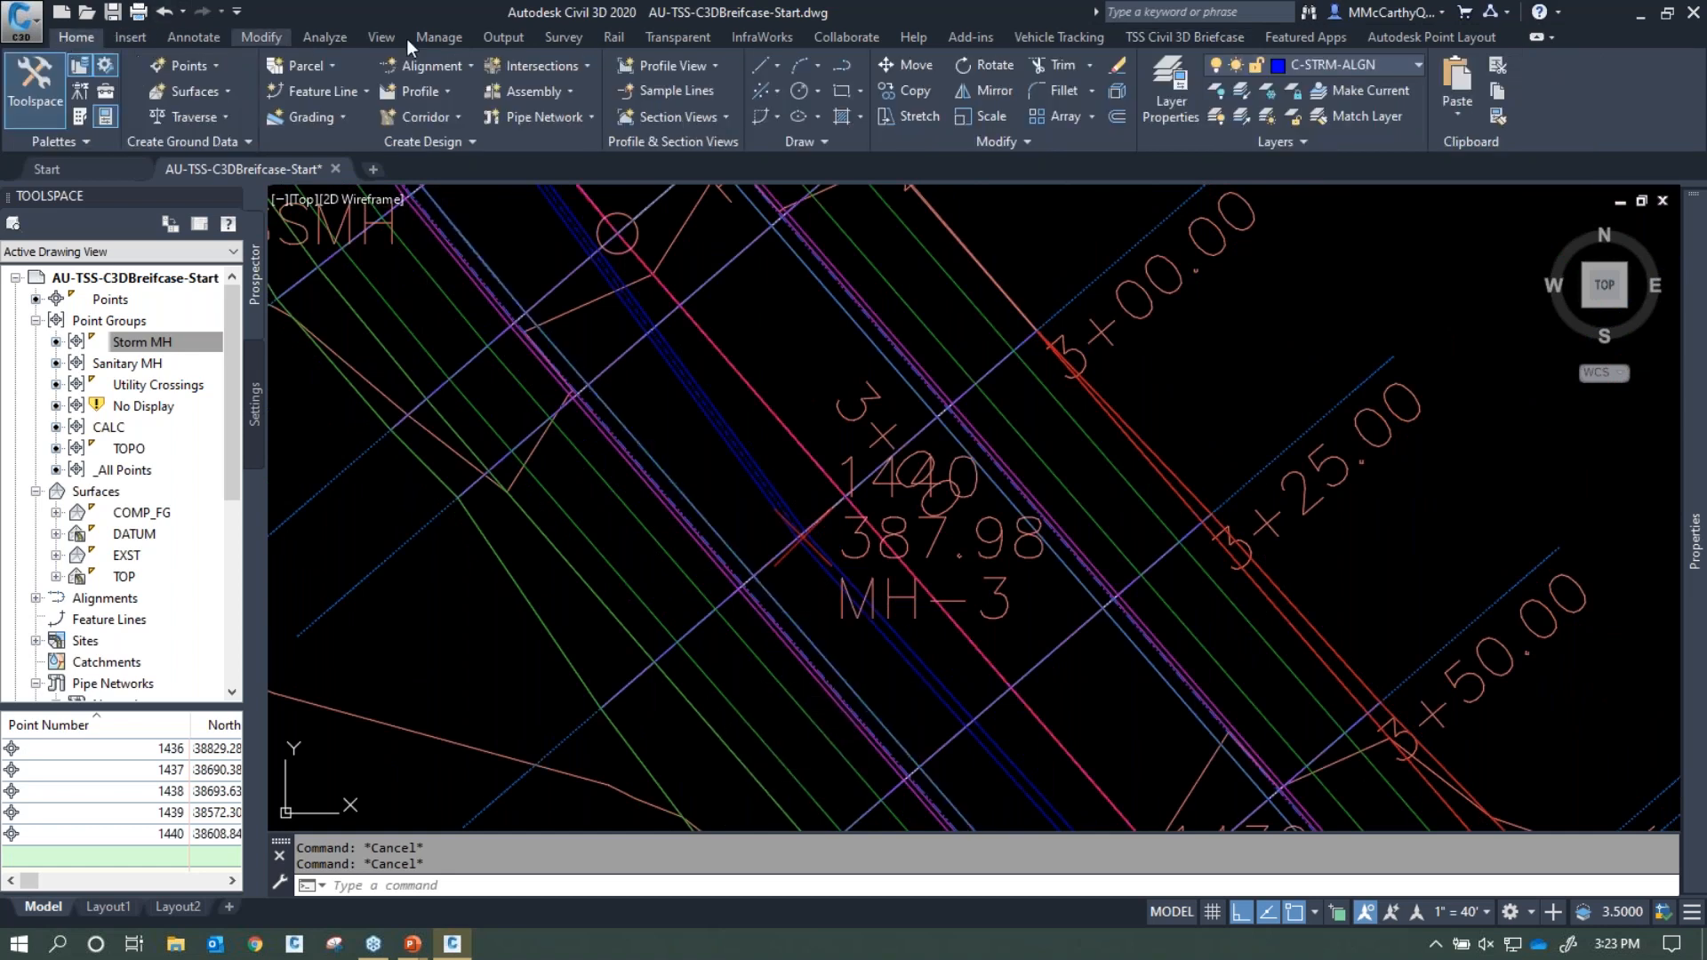
{"action": "scroll", "coordinate": [659, 643], "scroll_direction": "down", "scroll_amount": 10}
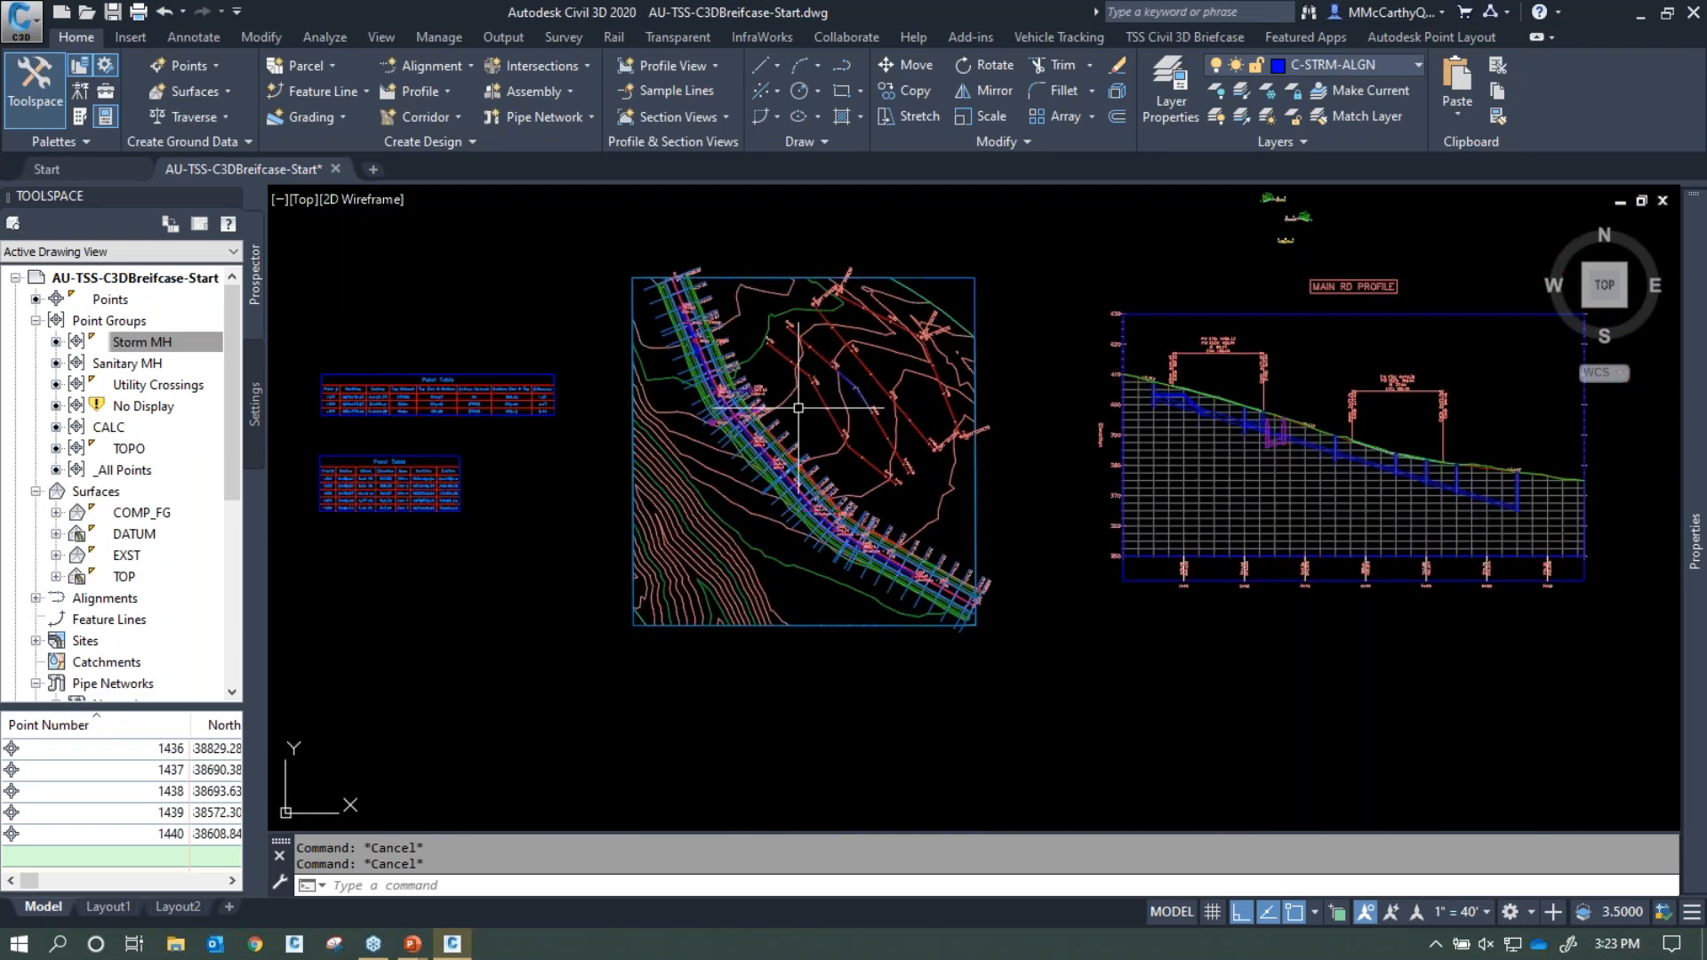
{"action": "mouse_move", "coordinate": [965, 678]}
{"action": "middle_mouse_down"}
{"action": "mouse_move", "coordinate": [845, 418]}
{"action": "mouse_move", "coordinate": [774, 168]}
{"action": "middle_mouse_up"}
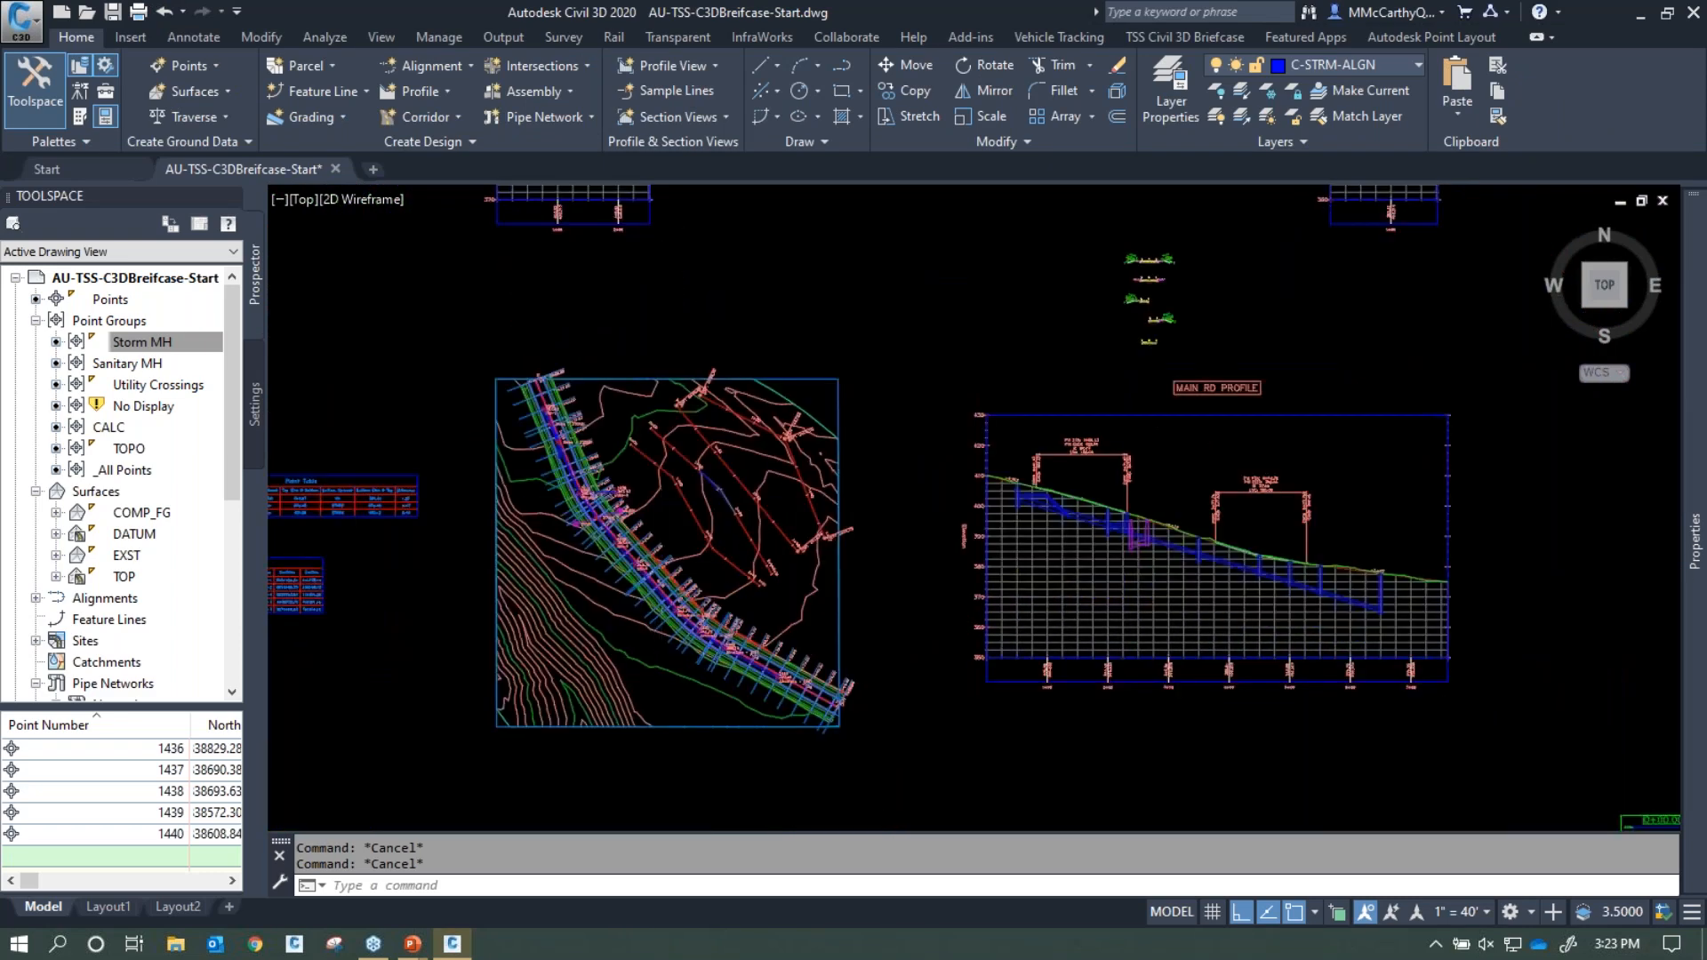
{"action": "scroll", "coordinate": [556, 432], "scroll_direction": "up", "scroll_amount": 8}
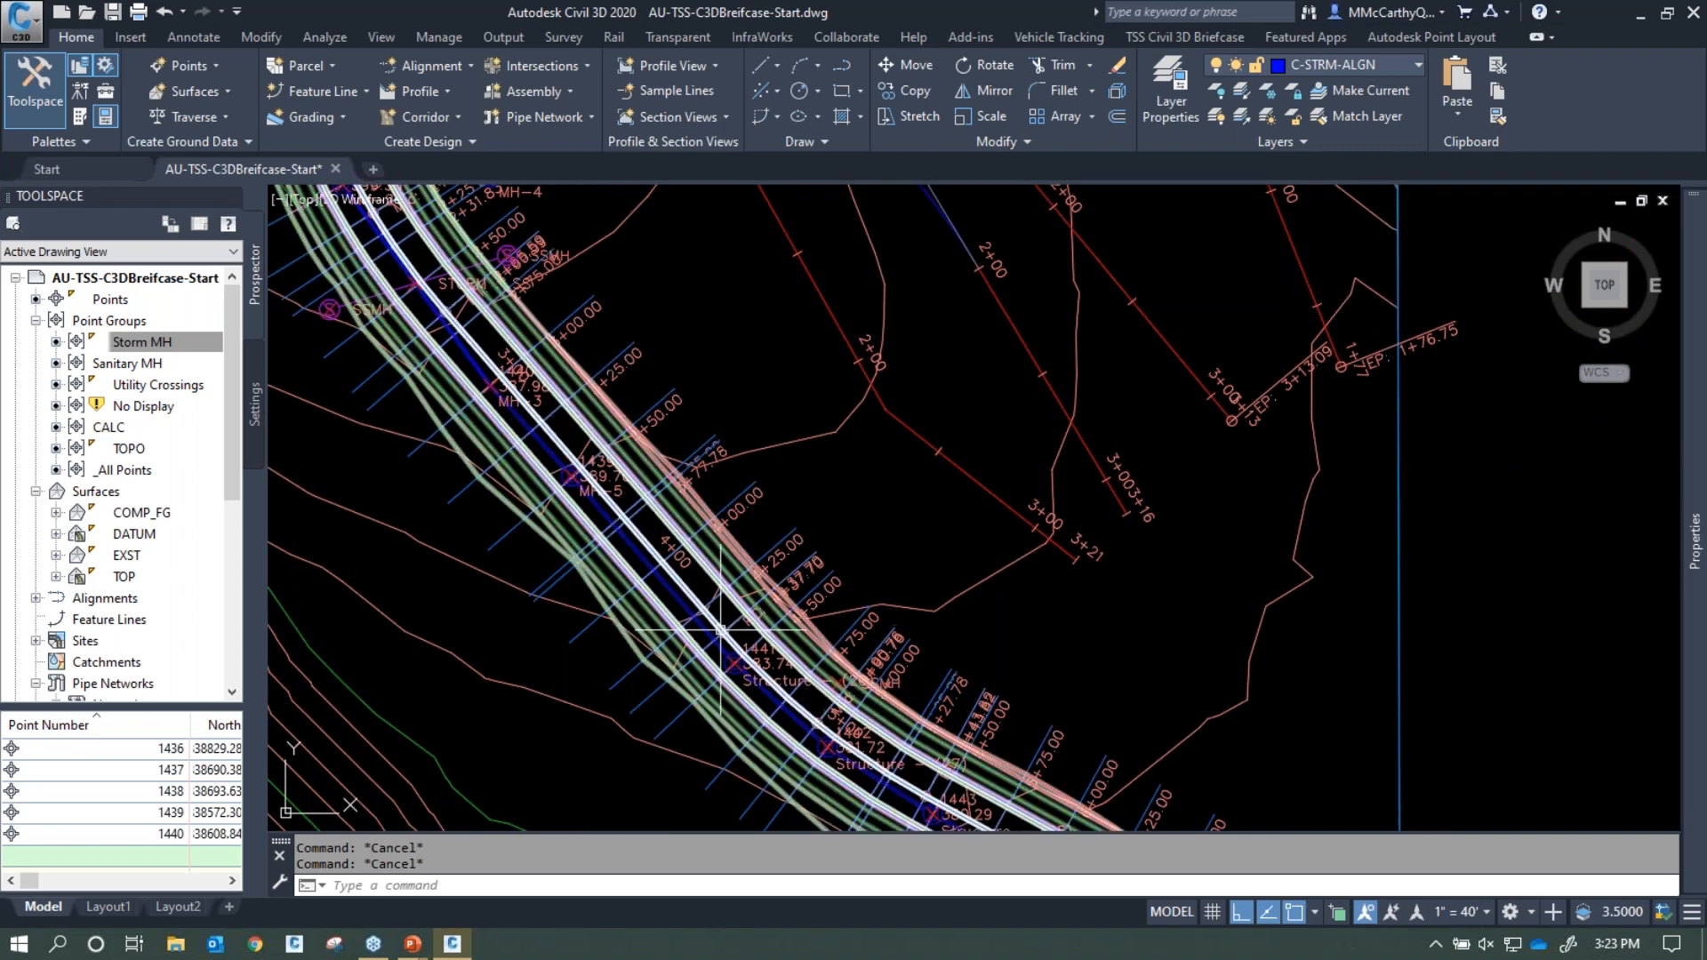
{"action": "middle_click_drag", "start_coordinate": [594, 534], "coordinate": [785, 705]}
{"action": "scroll", "coordinate": [739, 611], "scroll_direction": "up", "scroll_amount": 4}
{"action": "mouse_move", "coordinate": [875, 660]}
{"action": "middle_mouse_down"}
{"action": "mouse_move", "coordinate": [834, 558]}
{"action": "mouse_move", "coordinate": [739, 432]}
{"action": "middle_mouse_up"}
{"action": "scroll", "coordinate": [685, 572], "scroll_direction": "up", "scroll_amount": 3}
{"action": "scroll", "coordinate": [685, 573], "scroll_direction": "up", "scroll_amount": 3}
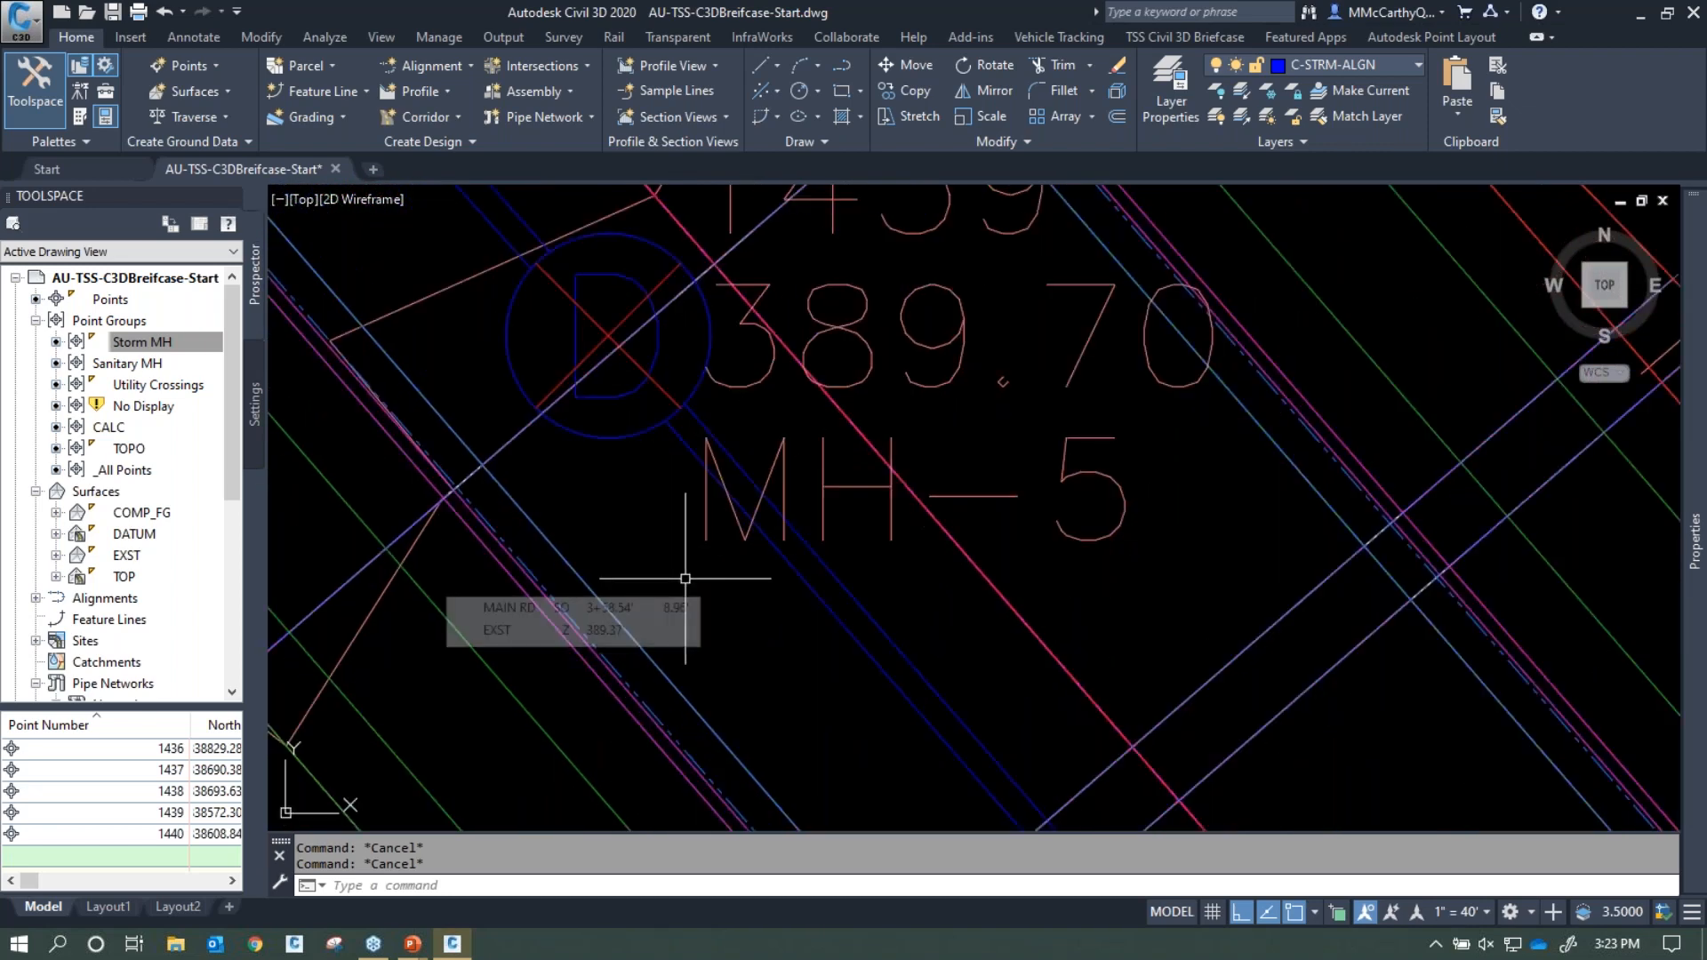
{"action": "scroll", "coordinate": [685, 577], "scroll_direction": "down", "scroll_amount": 4}
{"action": "middle_click_drag", "start_coordinate": [537, 320], "coordinate": [922, 724]}
{"action": "scroll", "coordinate": [718, 534], "scroll_direction": "up", "scroll_amount": 8}
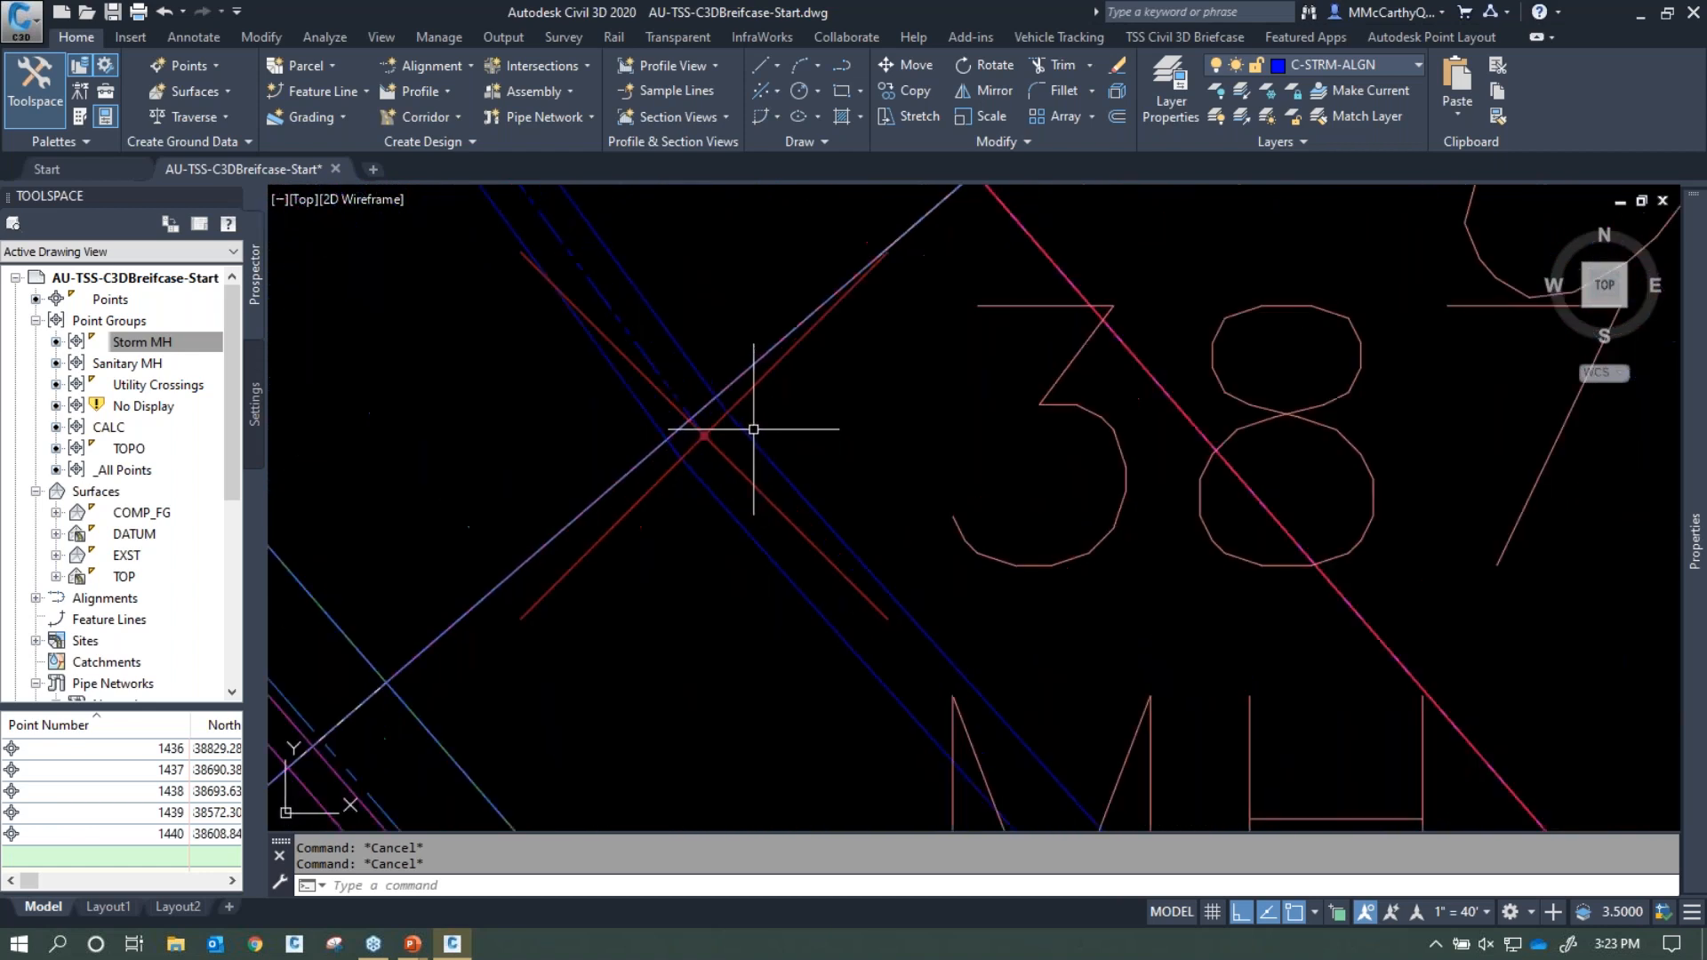
{"action": "left_click", "coordinate": [743, 434]}
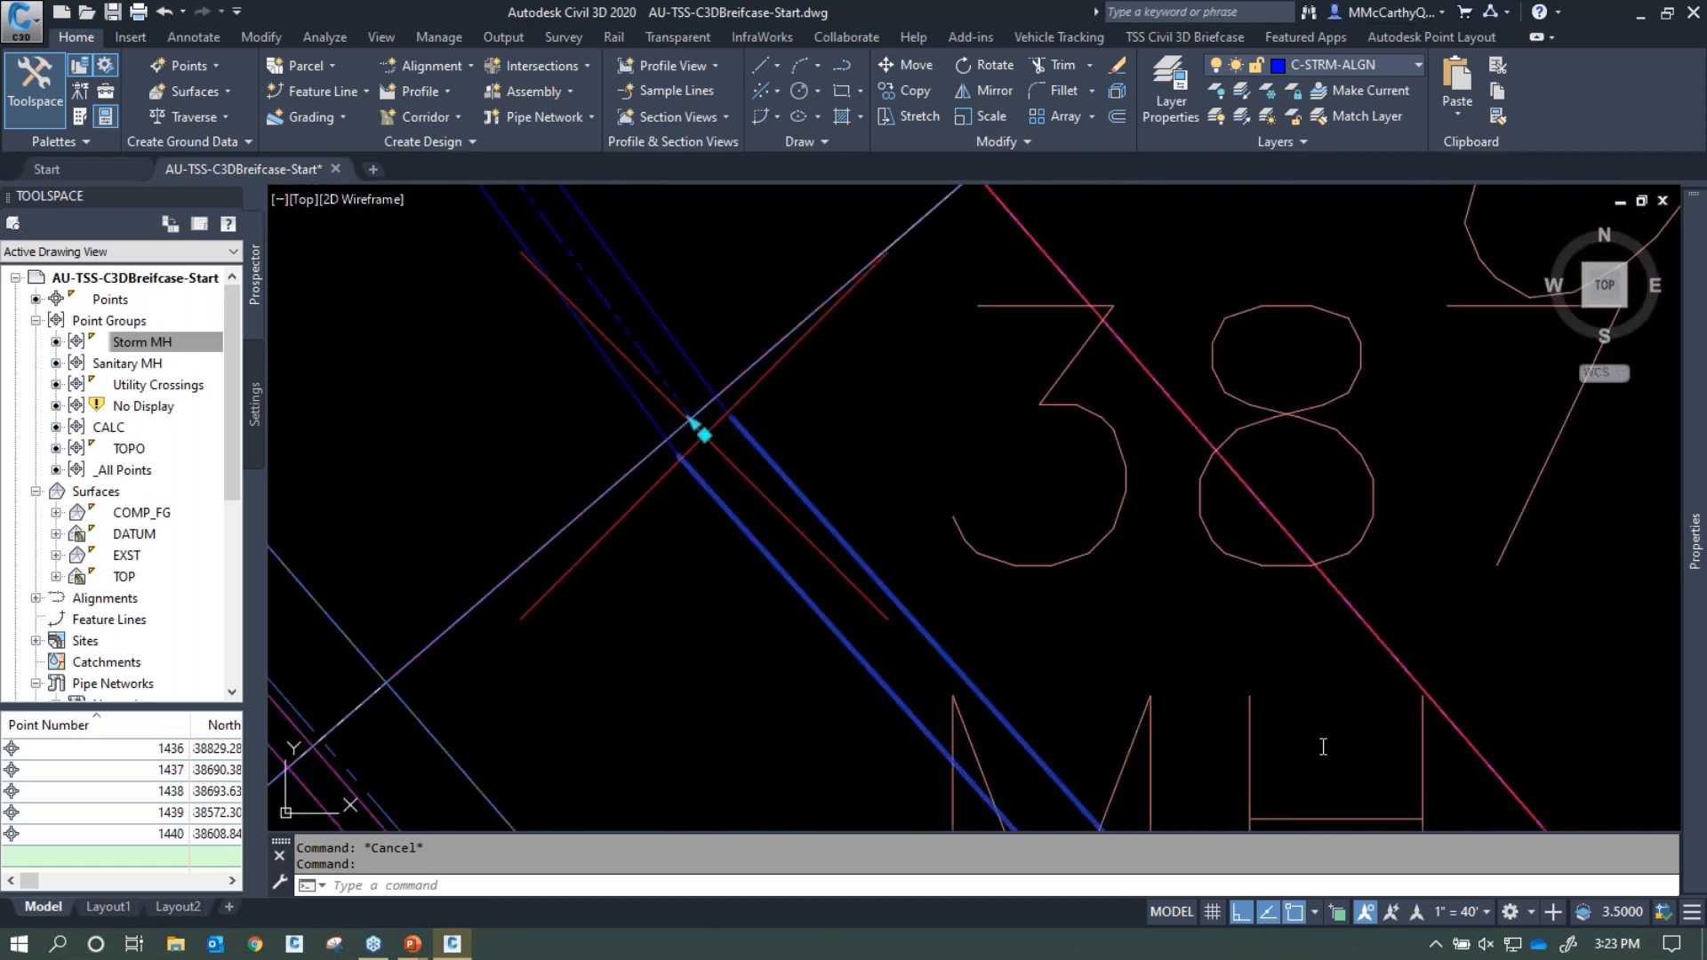
{"action": "scroll", "coordinate": [1052, 534], "scroll_direction": "down", "scroll_amount": 4}
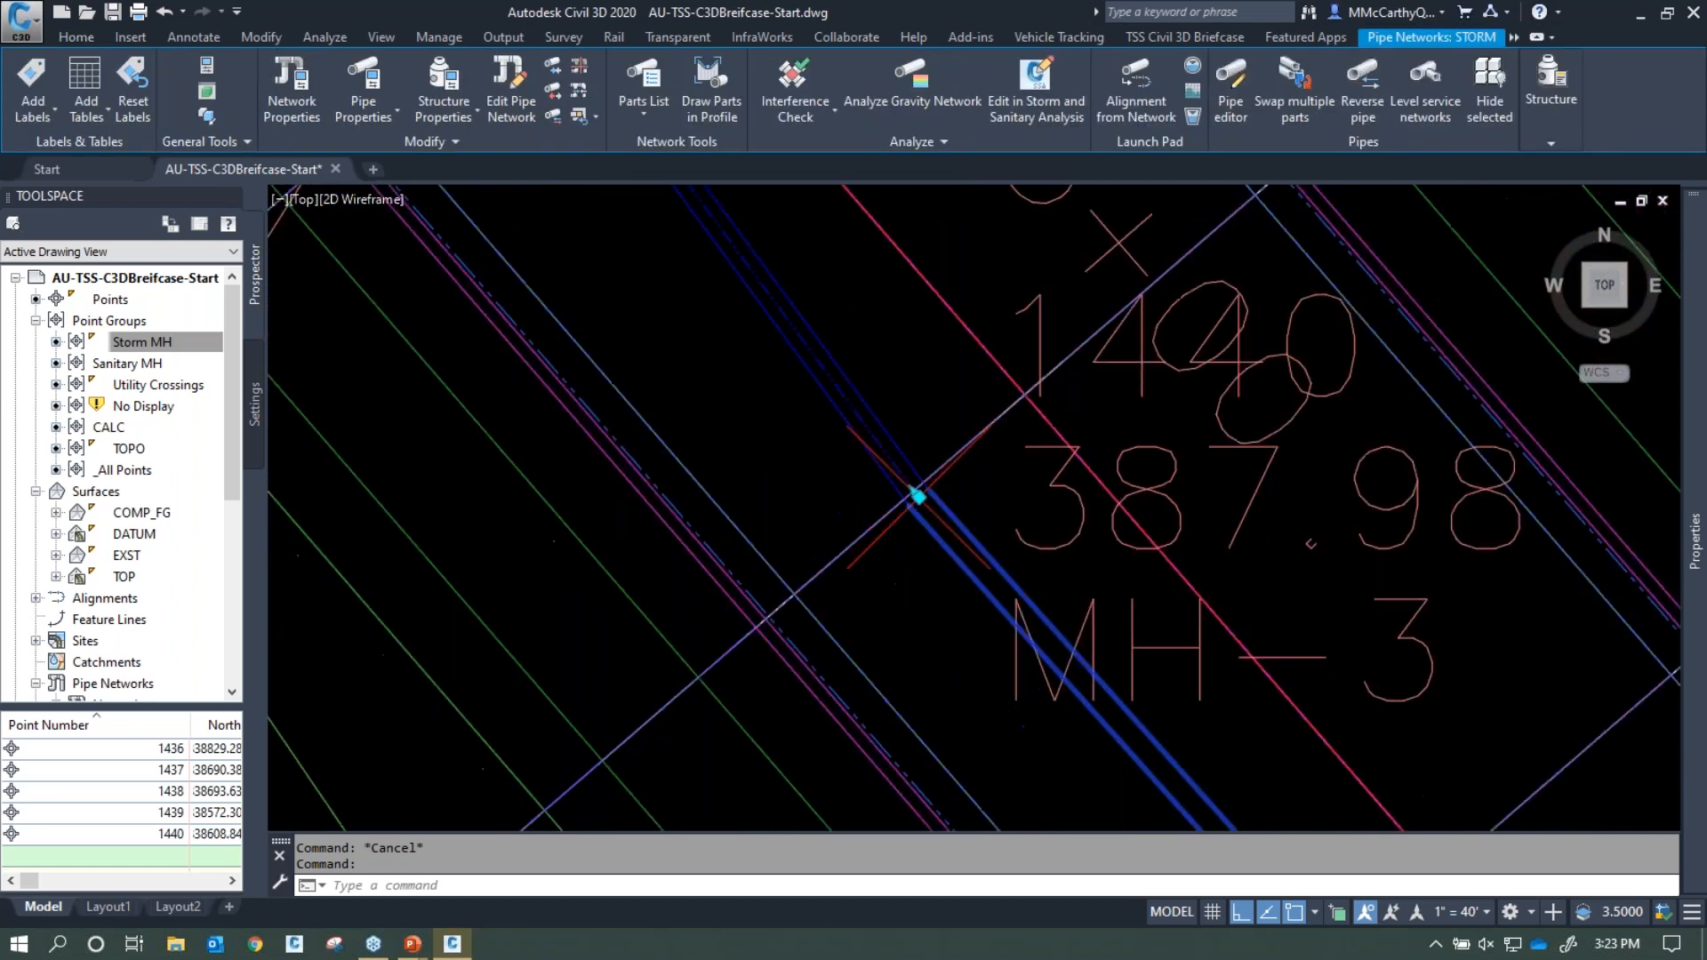
{"action": "scroll", "coordinate": [729, 382], "scroll_direction": "down", "scroll_amount": 7}
{"action": "scroll", "coordinate": [772, 386], "scroll_direction": "up", "scroll_amount": 2}
{"action": "left_click", "coordinate": [607, 346]}
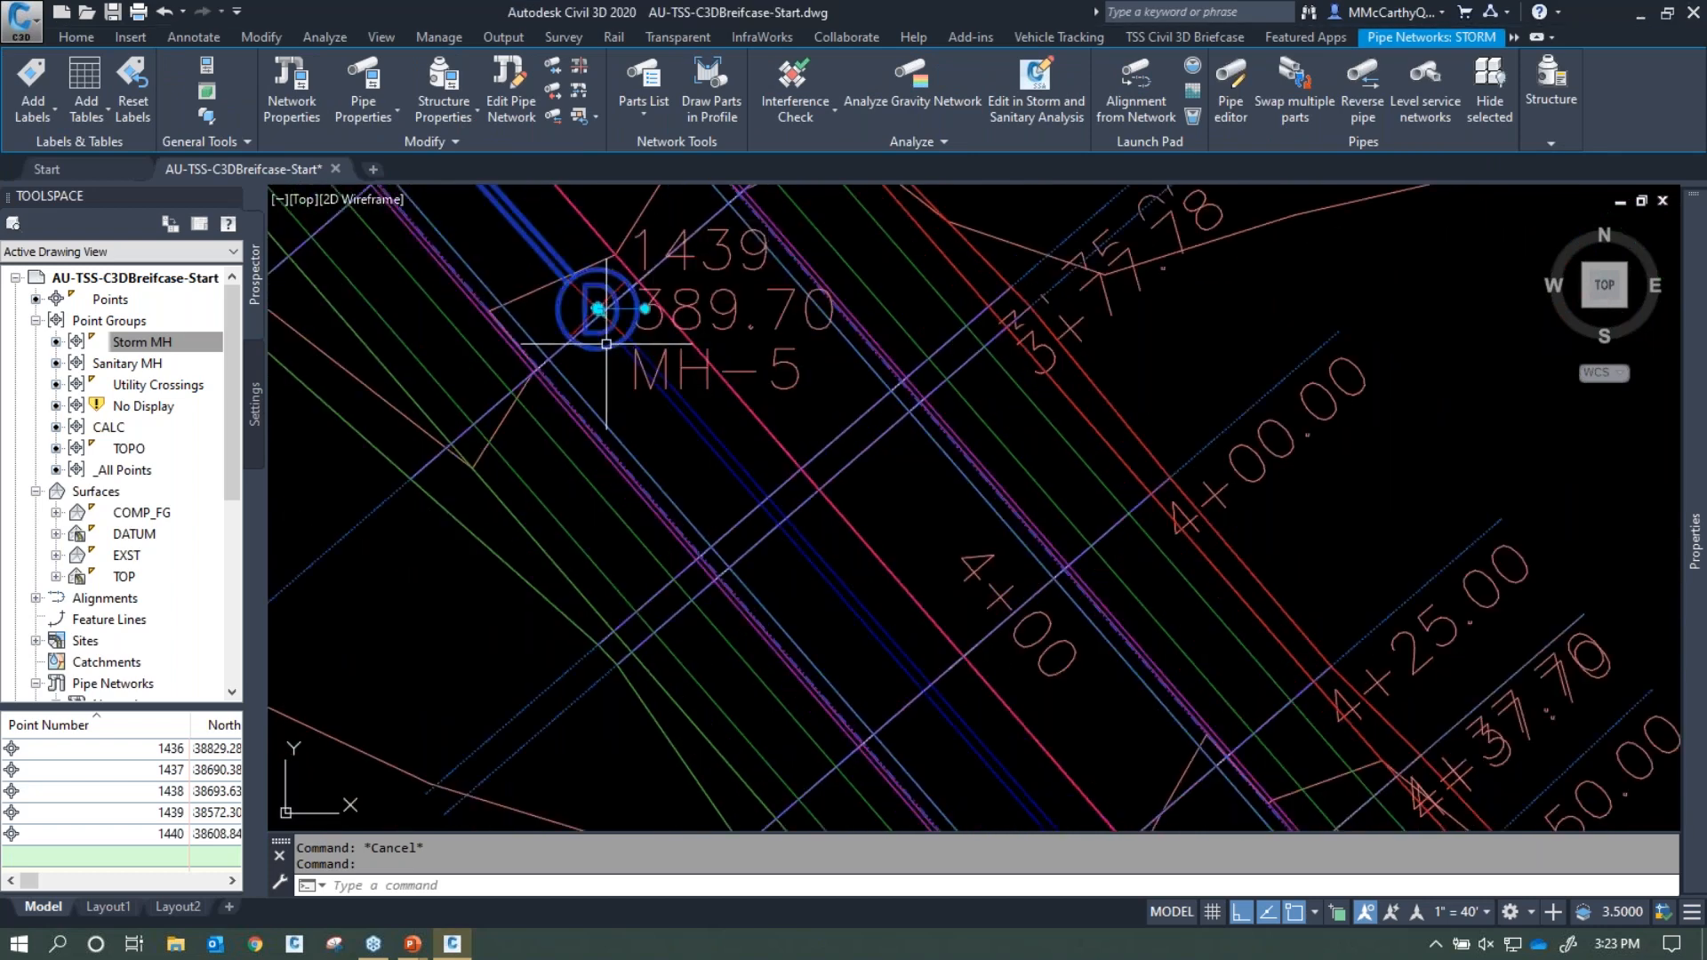
{"action": "left_click", "coordinate": [730, 472]}
{"action": "scroll", "coordinate": [971, 634], "scroll_direction": "down", "scroll_amount": 5}
{"action": "middle_click_drag", "start_coordinate": [1080, 806], "coordinate": [692, 335]}
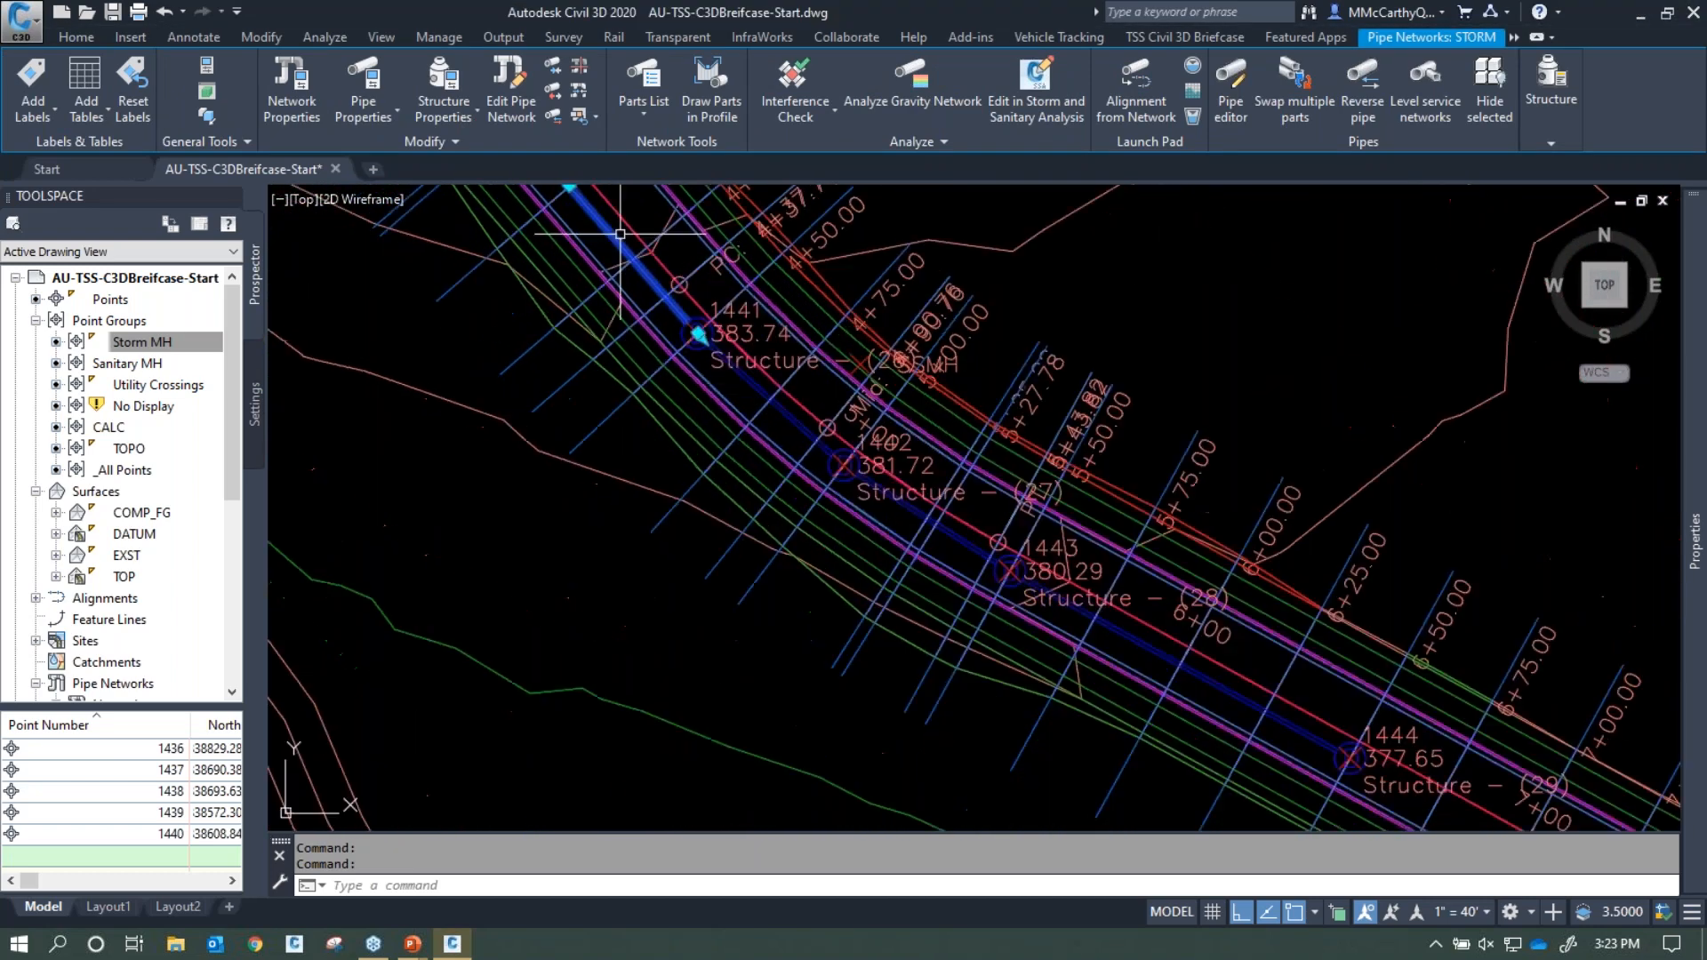
{"action": "scroll", "coordinate": [698, 333], "scroll_direction": "up", "scroll_amount": 5}
{"action": "left_click", "coordinate": [712, 300]}
{"action": "left_click", "coordinate": [77, 39]}
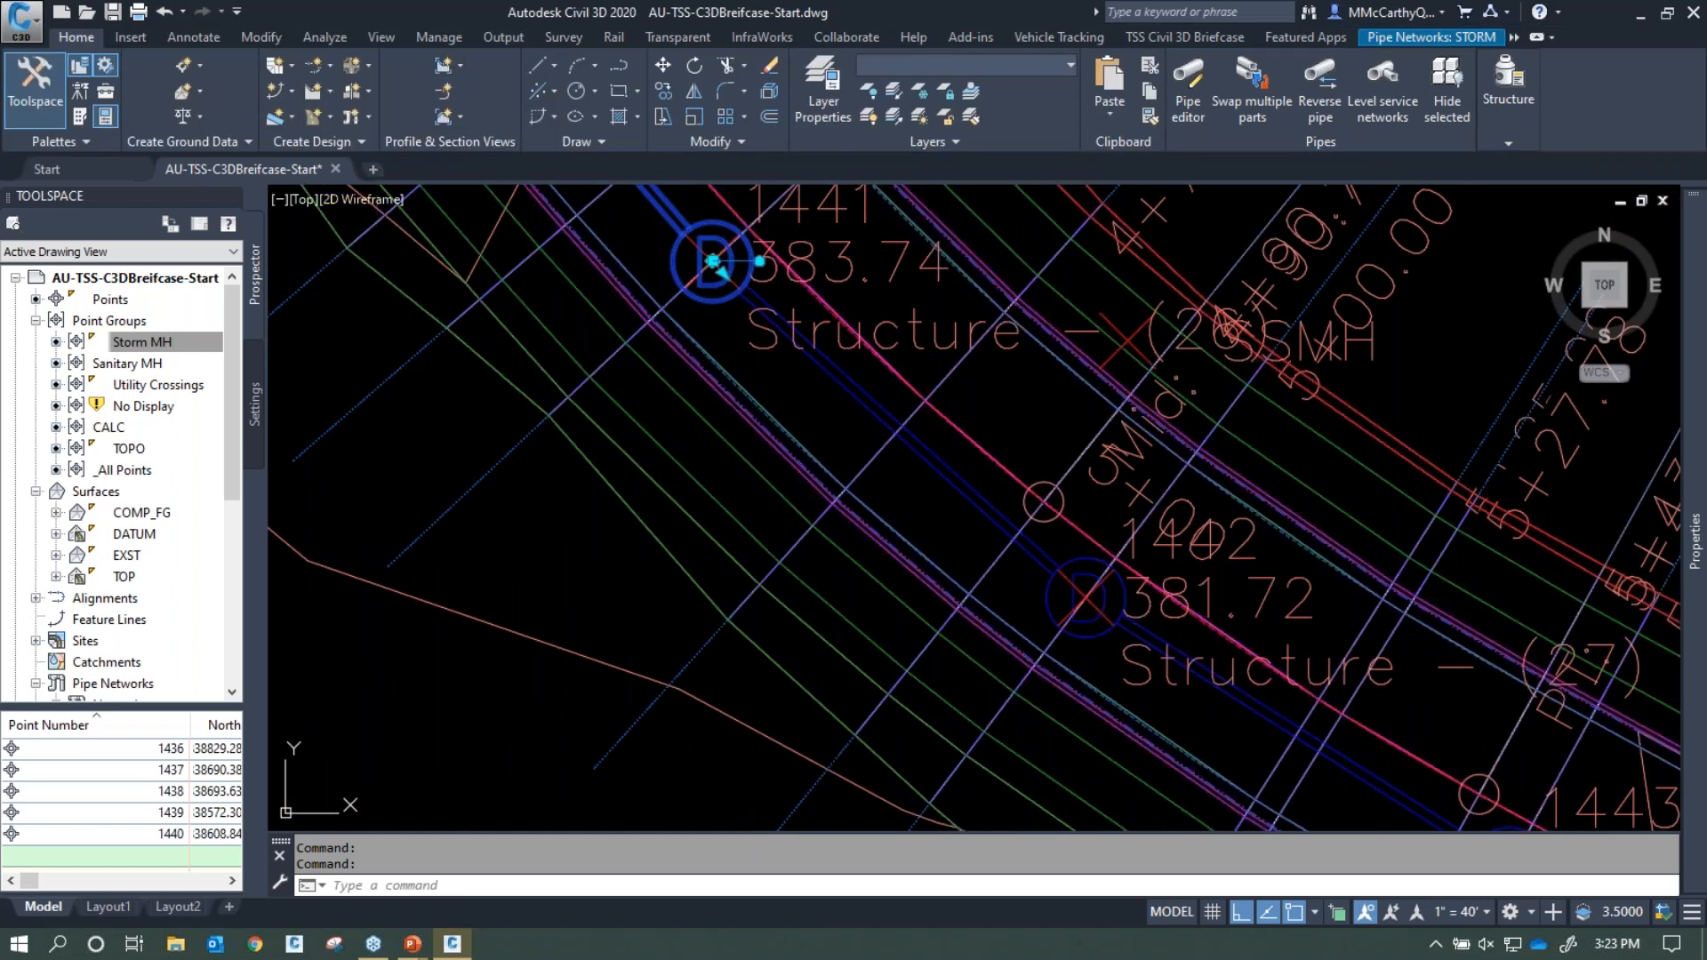
{"action": "key", "text": "Escape"}
Start an alignment from network parts, running from the storm pipe leaving MH-3 to the structure at point 1444
{"action": "left_click", "coordinate": [425, 68]}
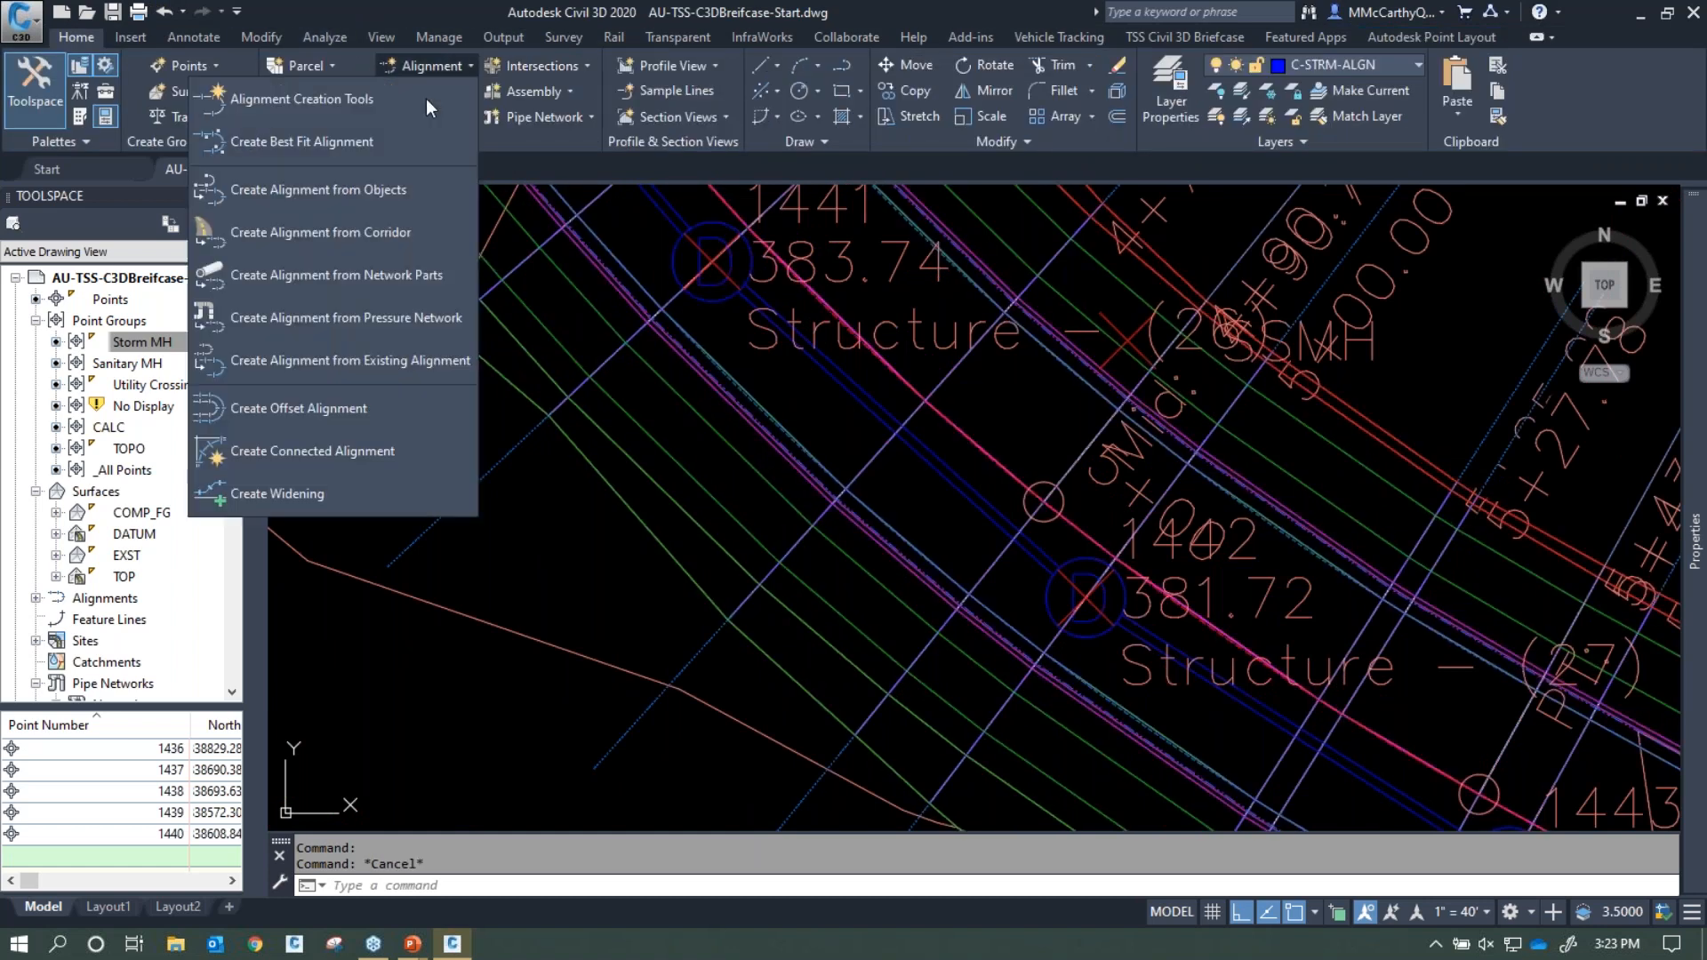
{"action": "left_click", "coordinate": [413, 274]}
{"action": "scroll", "coordinate": [588, 451], "scroll_direction": "down", "scroll_amount": 7}
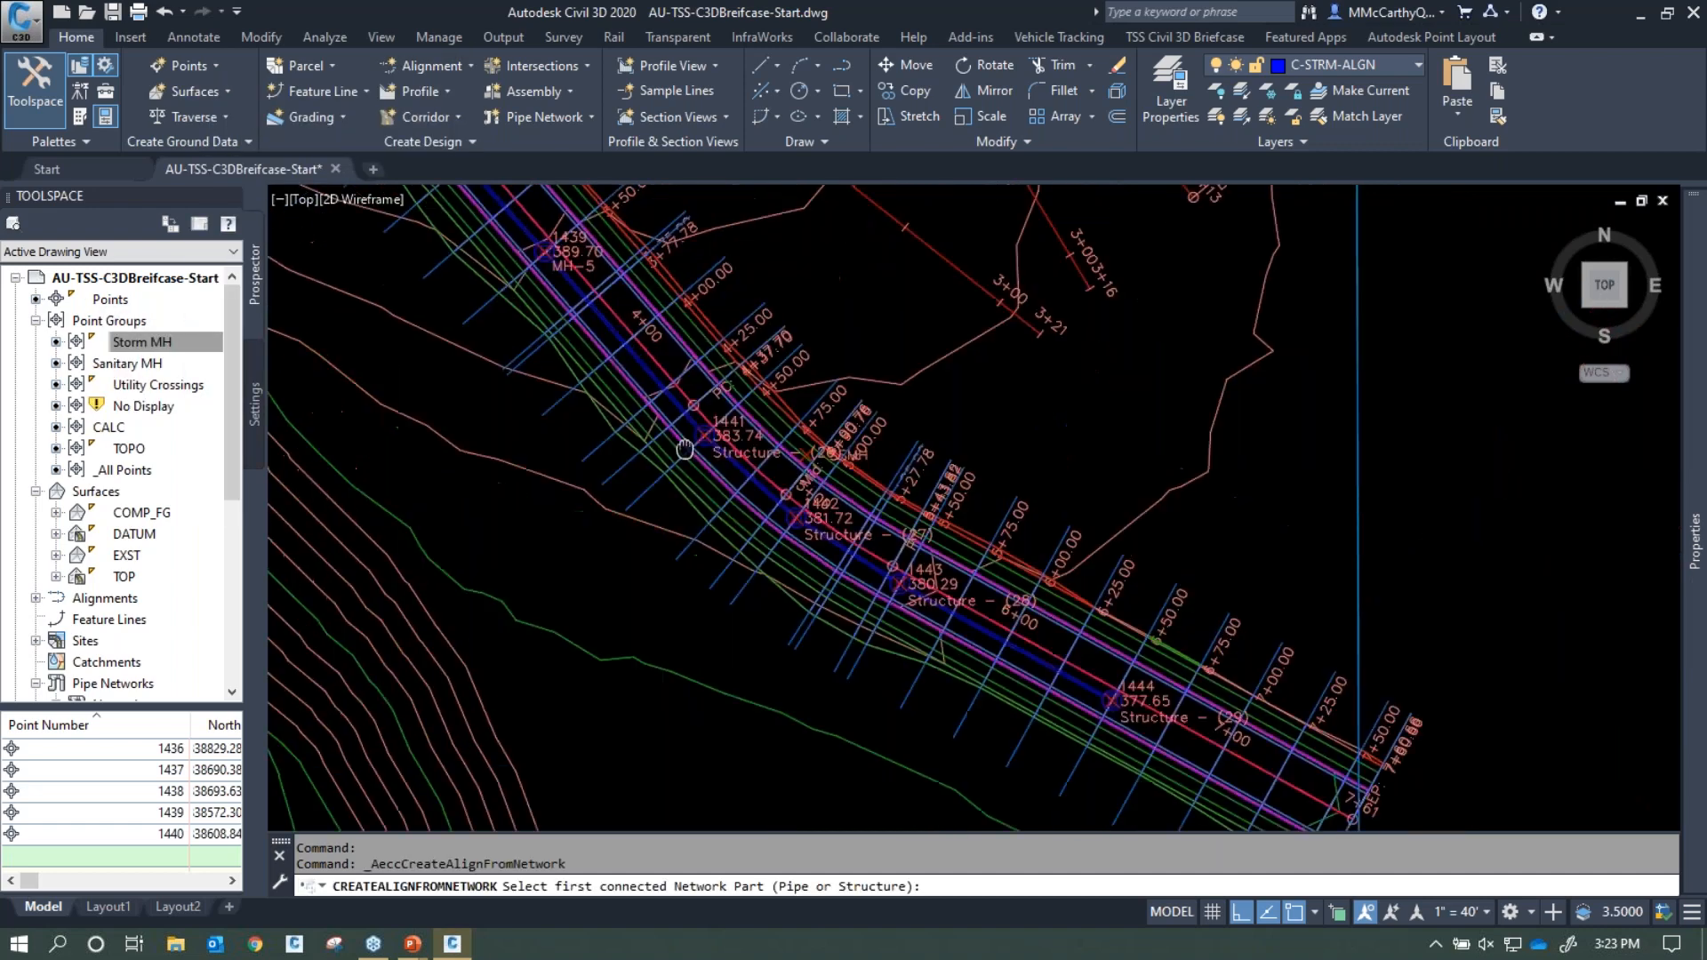
{"action": "scroll", "coordinate": [588, 451], "scroll_direction": "up", "scroll_amount": 6}
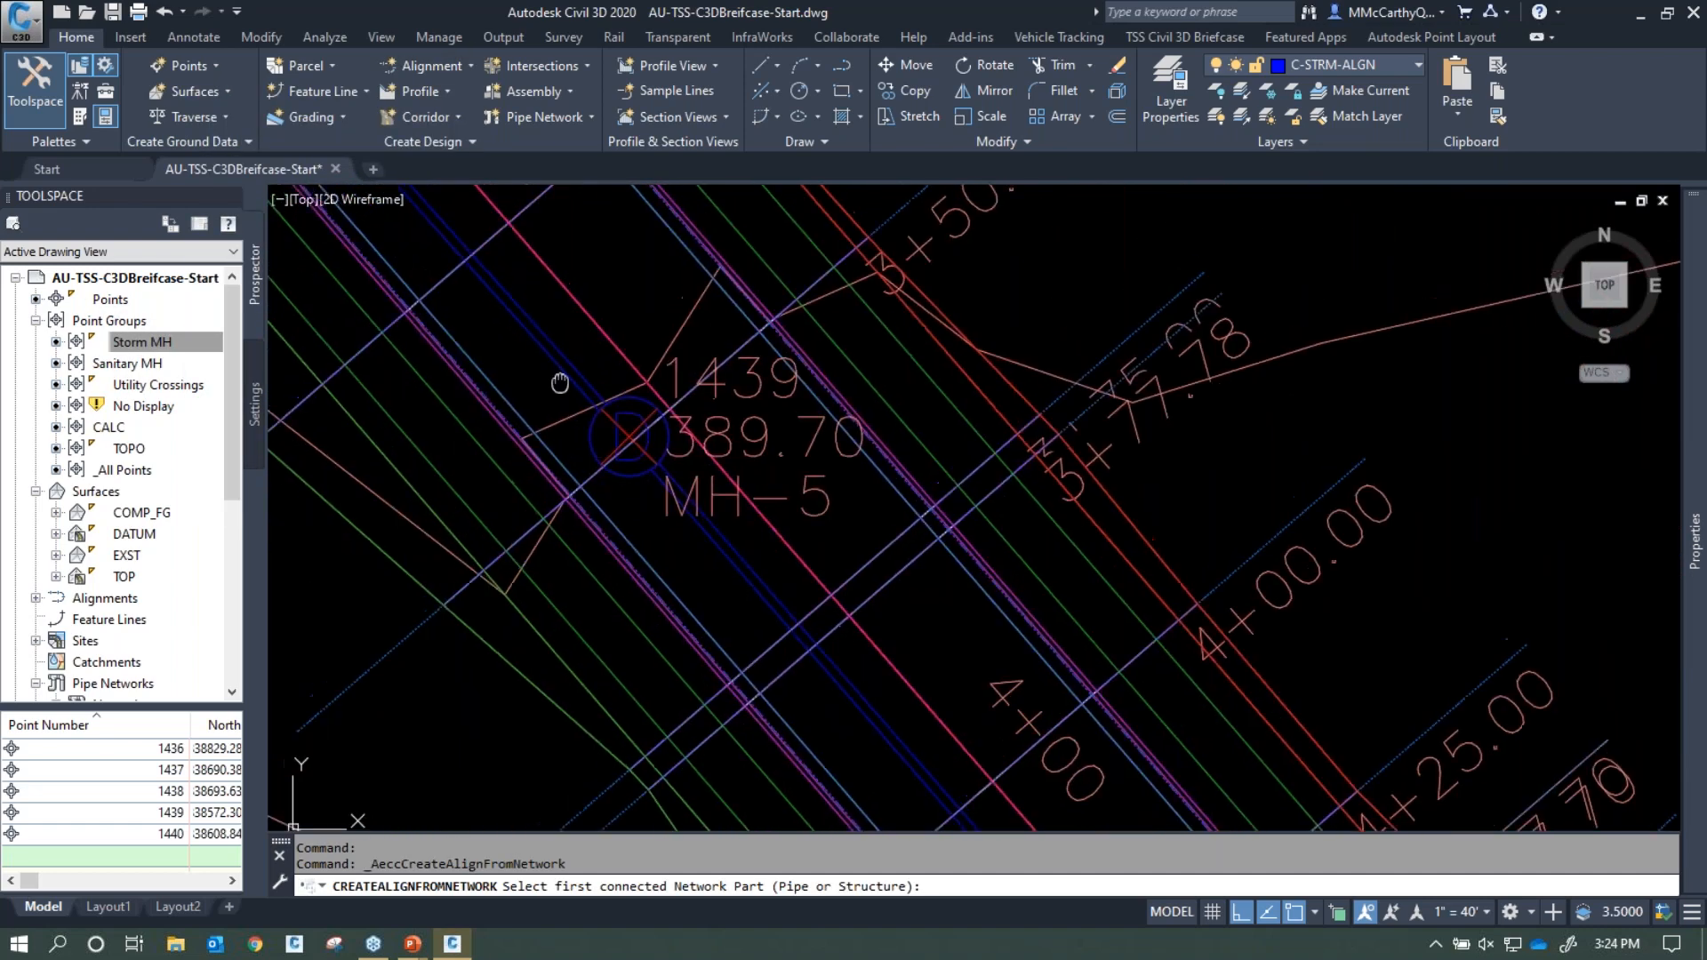
{"action": "scroll", "coordinate": [704, 473], "scroll_direction": "up", "scroll_amount": 4}
{"action": "left_click", "coordinate": [692, 452]}
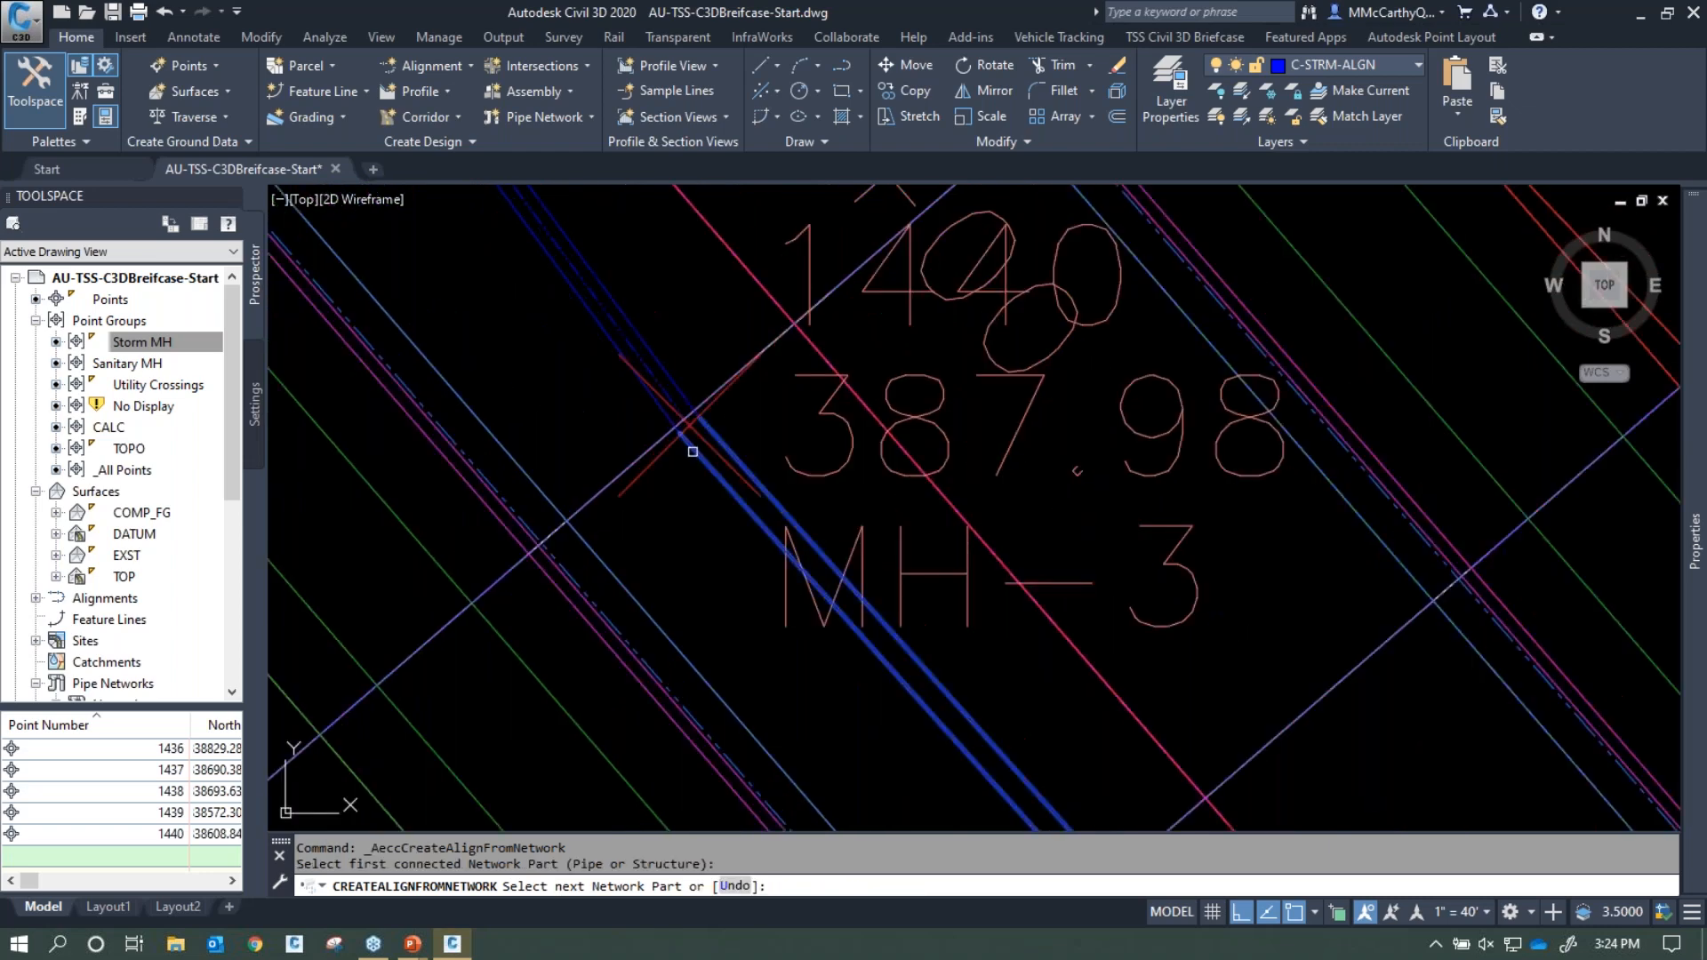
{"action": "scroll", "coordinate": [1033, 676], "scroll_direction": "down", "scroll_amount": 8}
{"action": "middle_click_drag", "start_coordinate": [1077, 675], "coordinate": [649, 191]}
{"action": "scroll", "coordinate": [1182, 569], "scroll_direction": "down", "scroll_amount": 3}
{"action": "middle_click_drag", "start_coordinate": [1293, 676], "coordinate": [1040, 533]}
{"action": "scroll", "coordinate": [1040, 533], "scroll_direction": "up", "scroll_amount": 8}
{"action": "left_click", "coordinate": [1258, 626]}
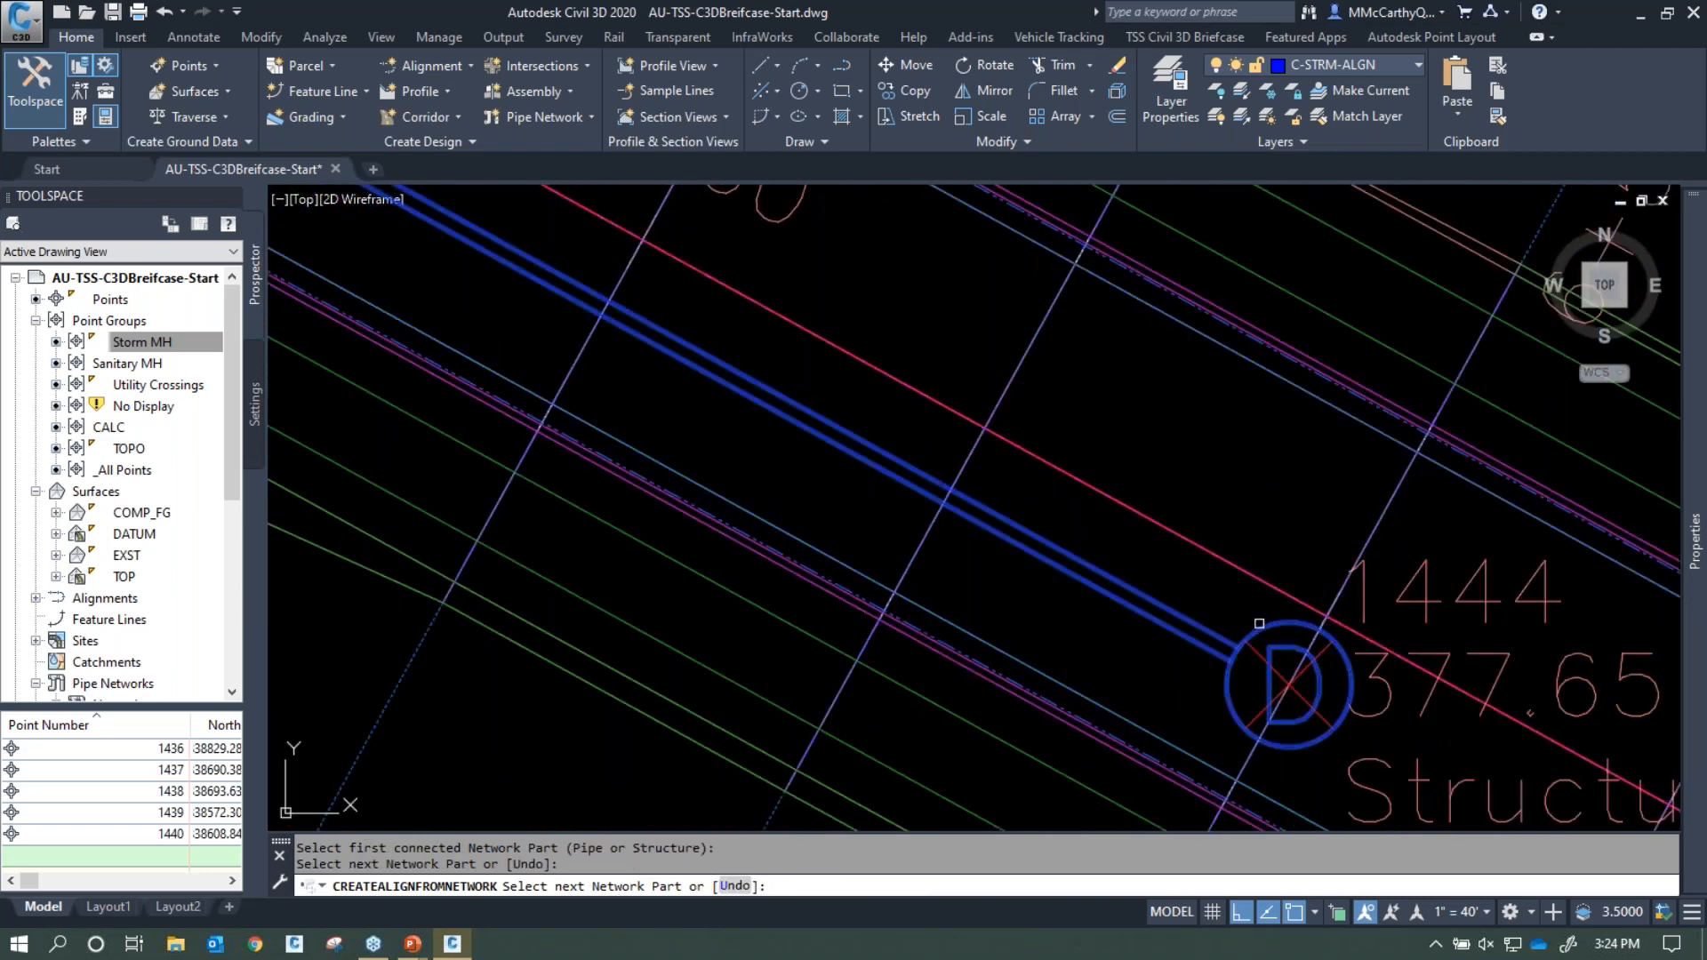
{"action": "key", "text": "Return"}
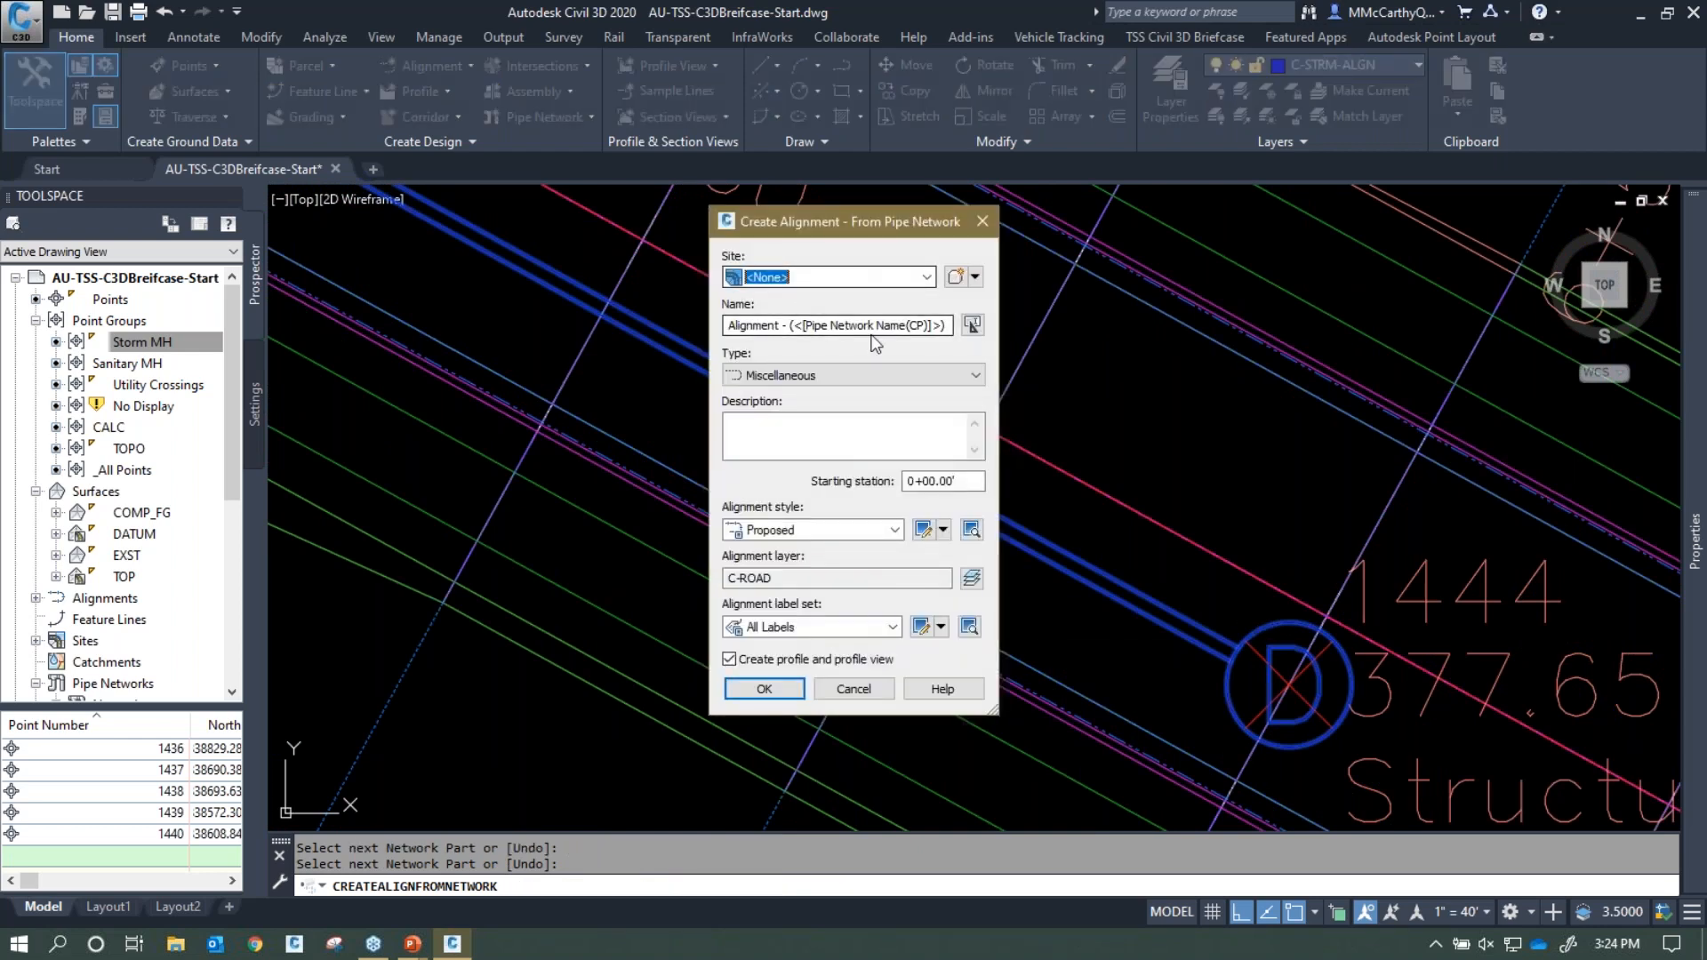
Set the alignment label set to _No Labels and create the alignment together with a profile and profile view
{"action": "left_click", "coordinate": [811, 628]}
{"action": "left_click", "coordinate": [775, 645]}
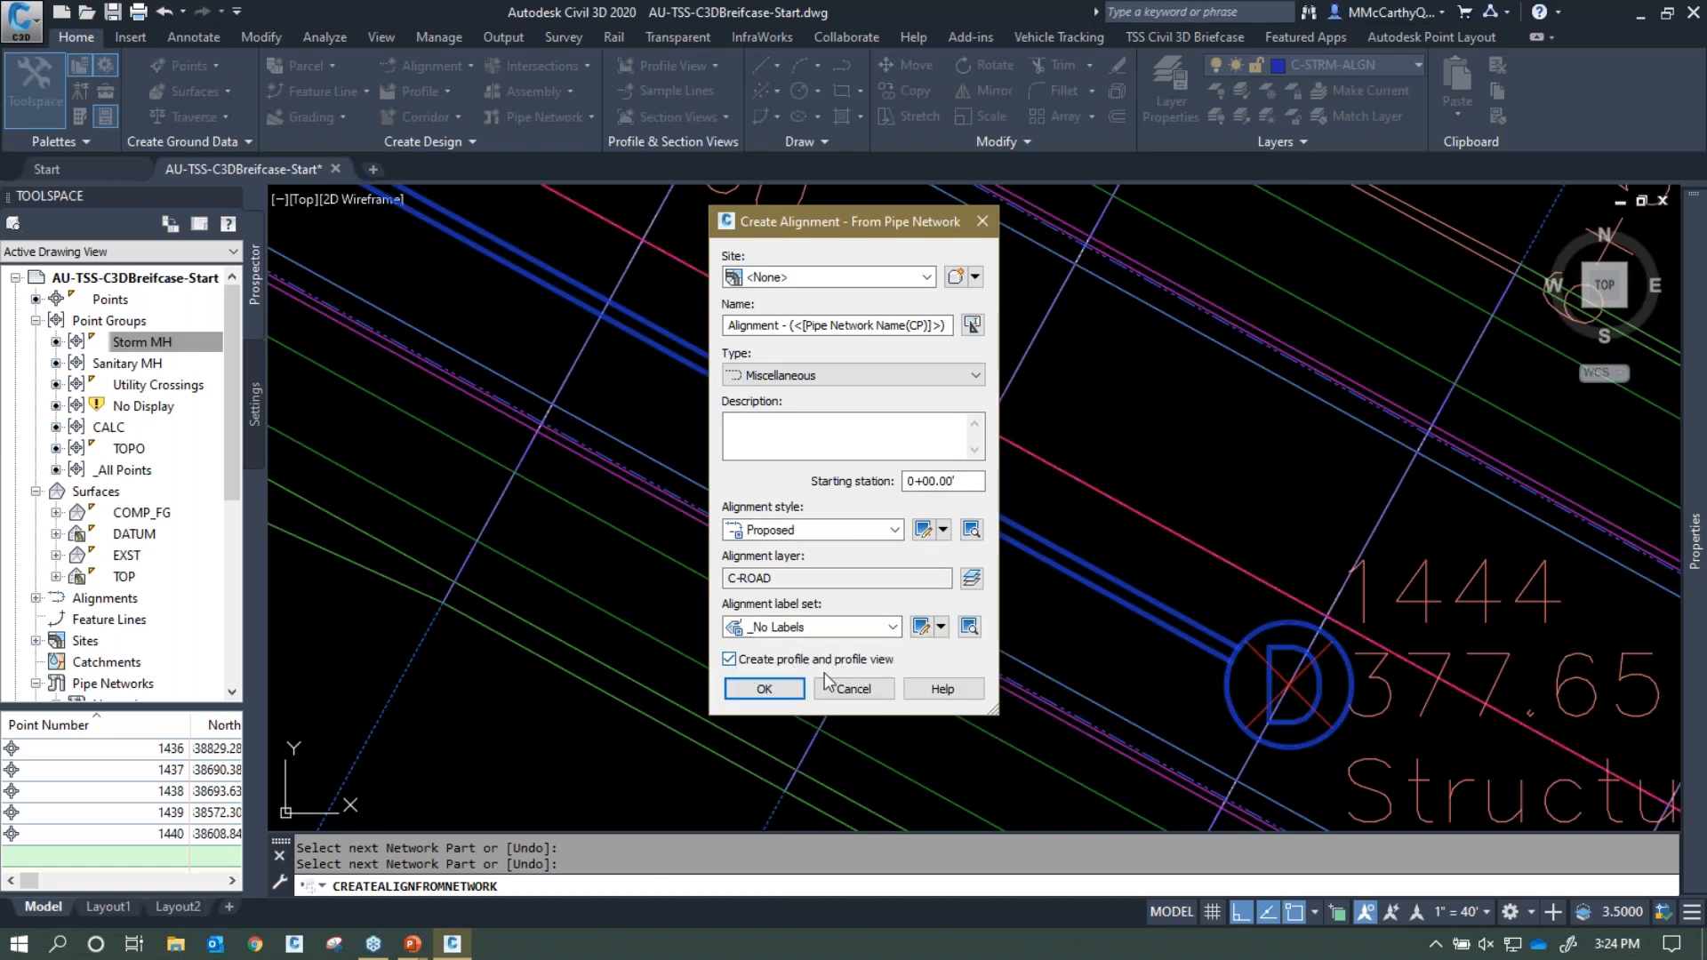
{"action": "left_click", "coordinate": [762, 690]}
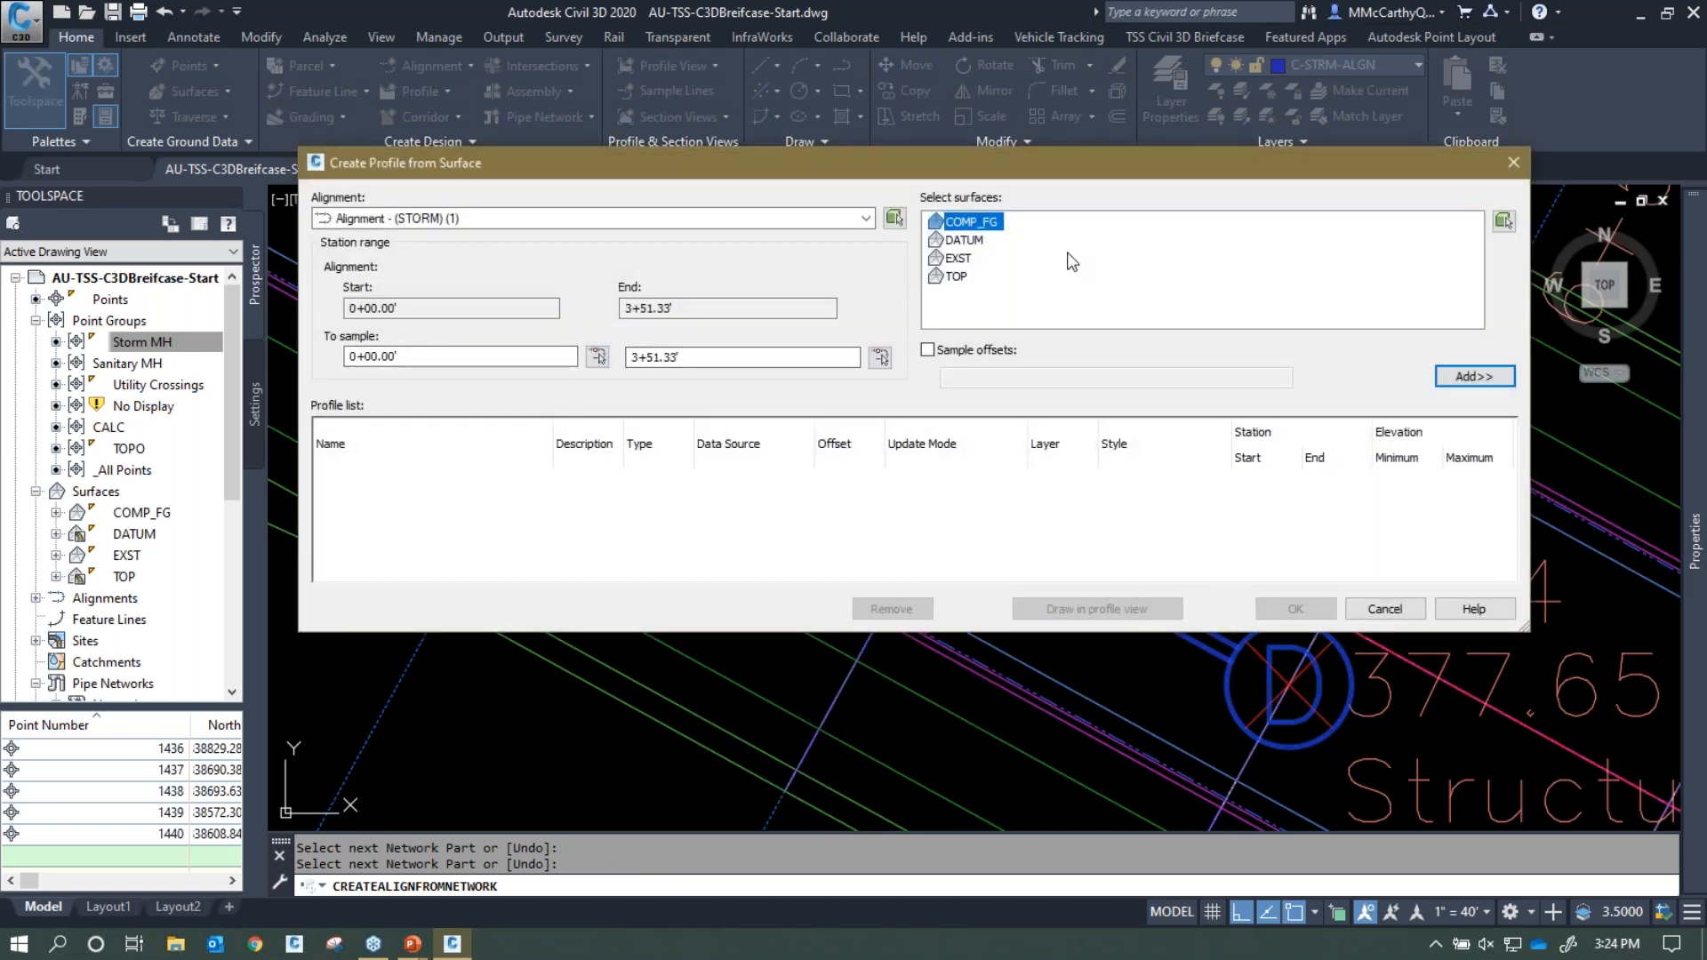
Sample profiles from the COMP_FG and EXST surfaces and give the COMP_FG profile the Design Profile style
{"action": "left_click", "coordinate": [1451, 382]}
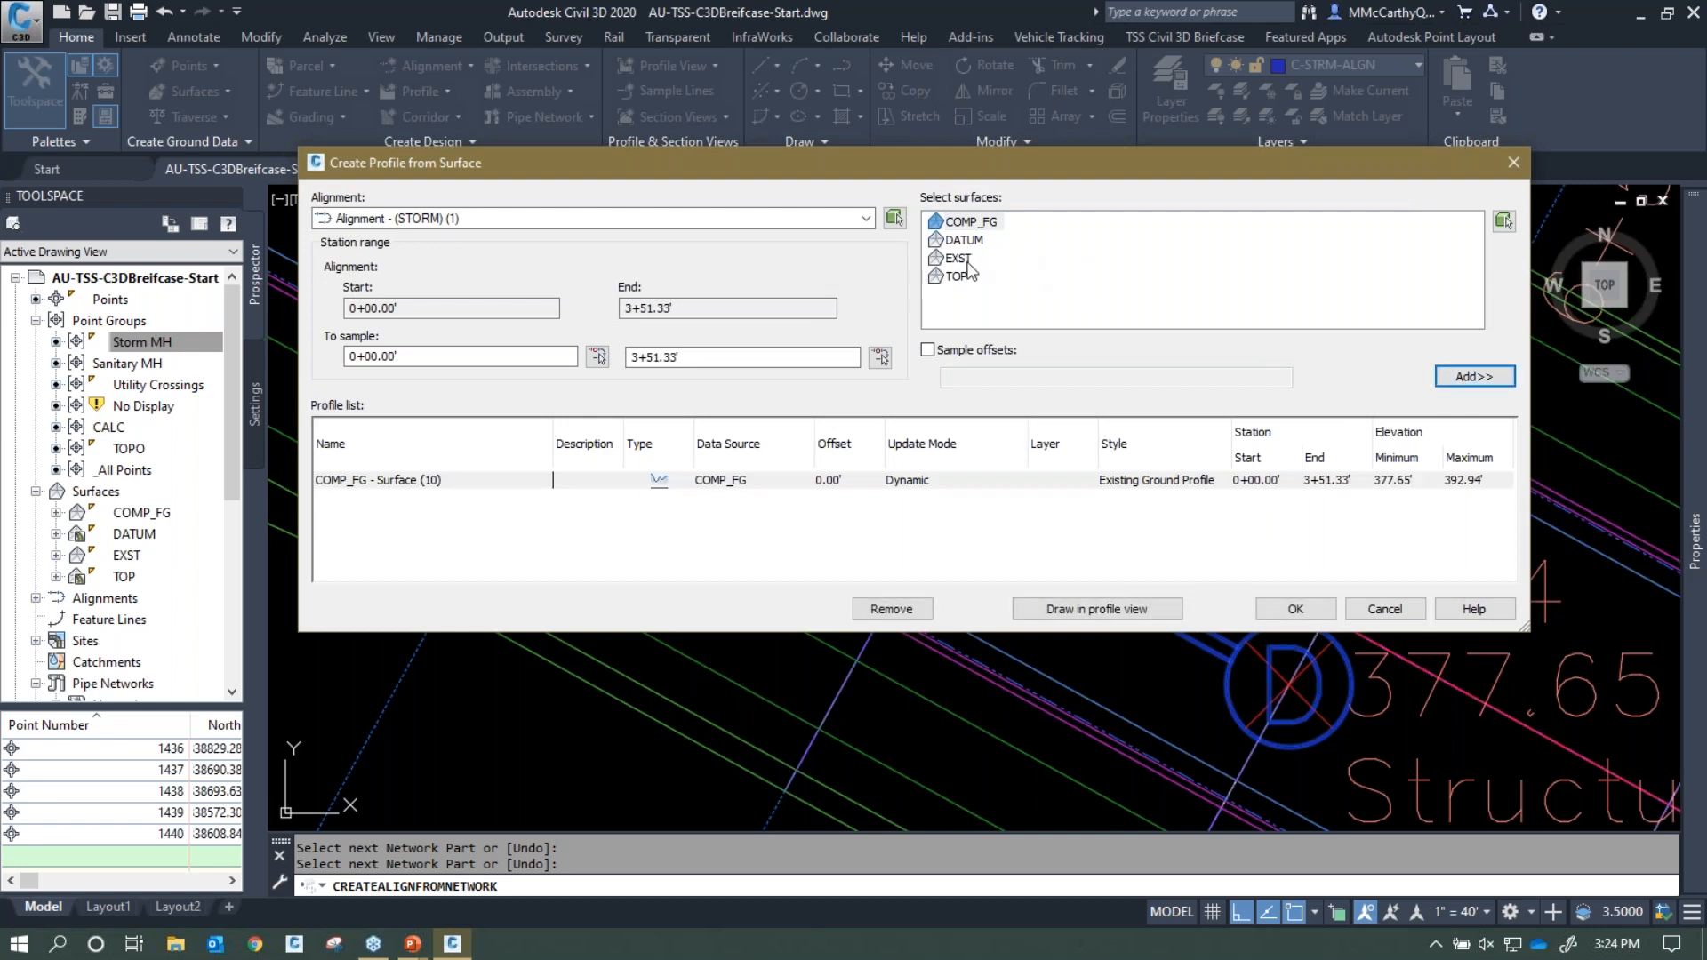
{"action": "left_click", "coordinate": [1471, 377]}
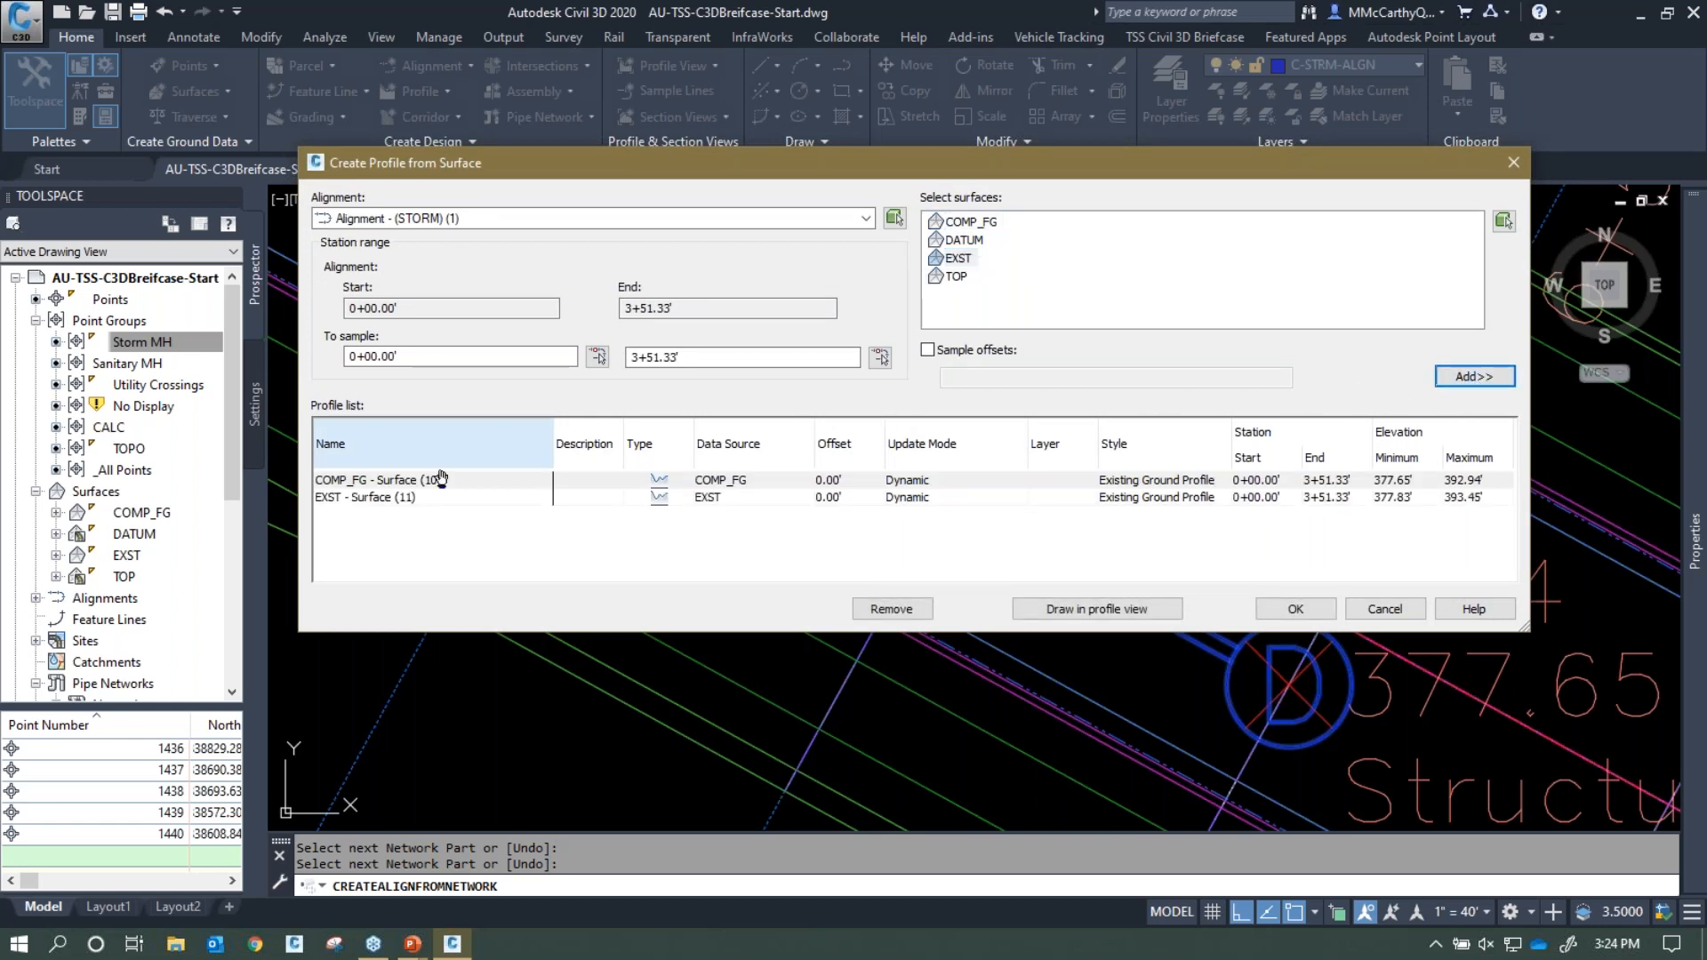
{"action": "left_click", "coordinate": [1168, 481]}
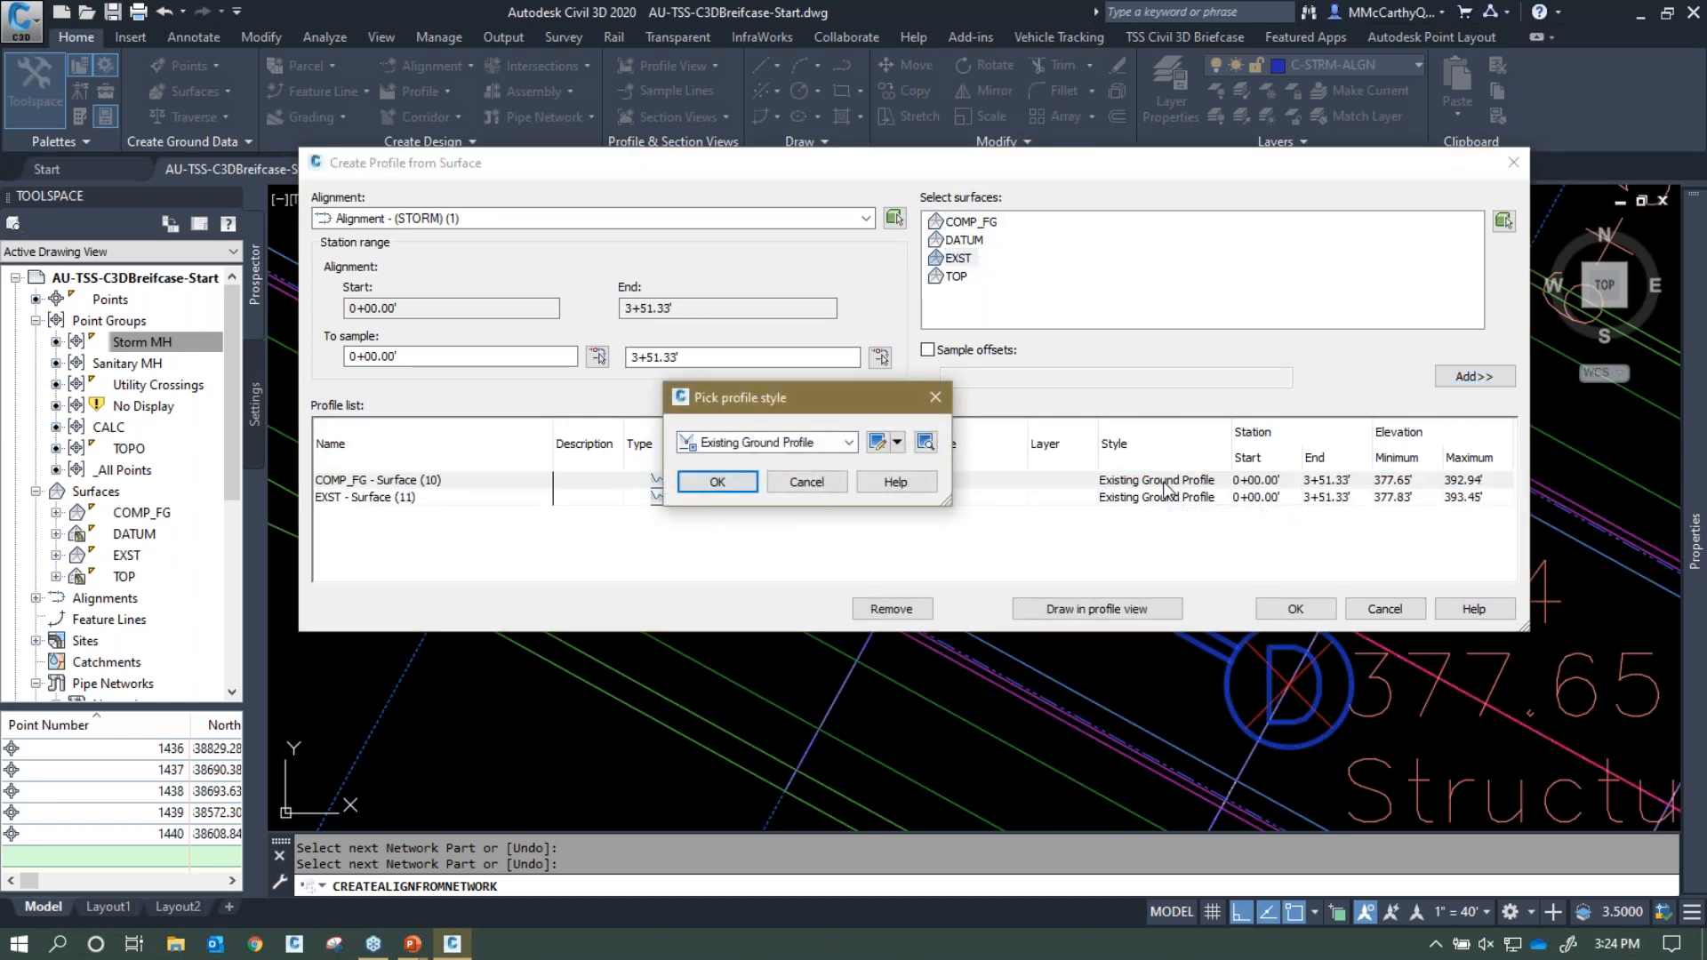
{"action": "left_click", "coordinate": [711, 442]}
{"action": "left_click", "coordinate": [734, 478]}
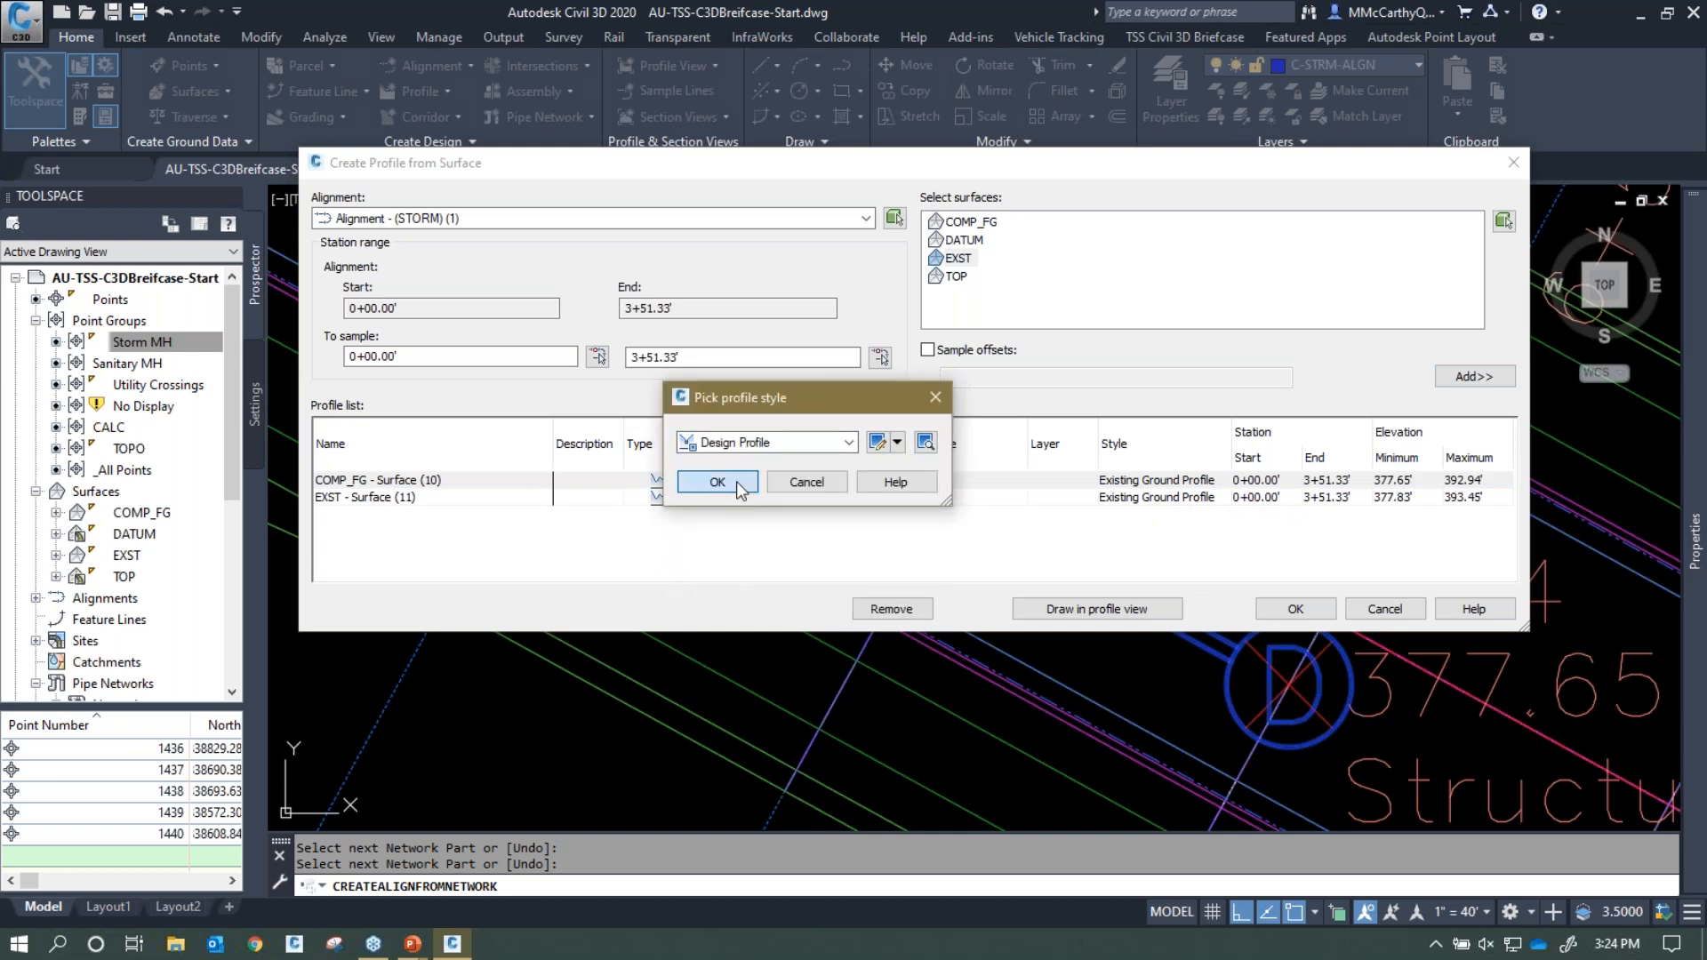
{"action": "left_click", "coordinate": [717, 481]}
Create a profile view in the Full Grid style and place it above the existing storm profile view
{"action": "left_click", "coordinate": [1059, 612]}
{"action": "left_click", "coordinate": [776, 409]}
{"action": "left_click", "coordinate": [574, 463]}
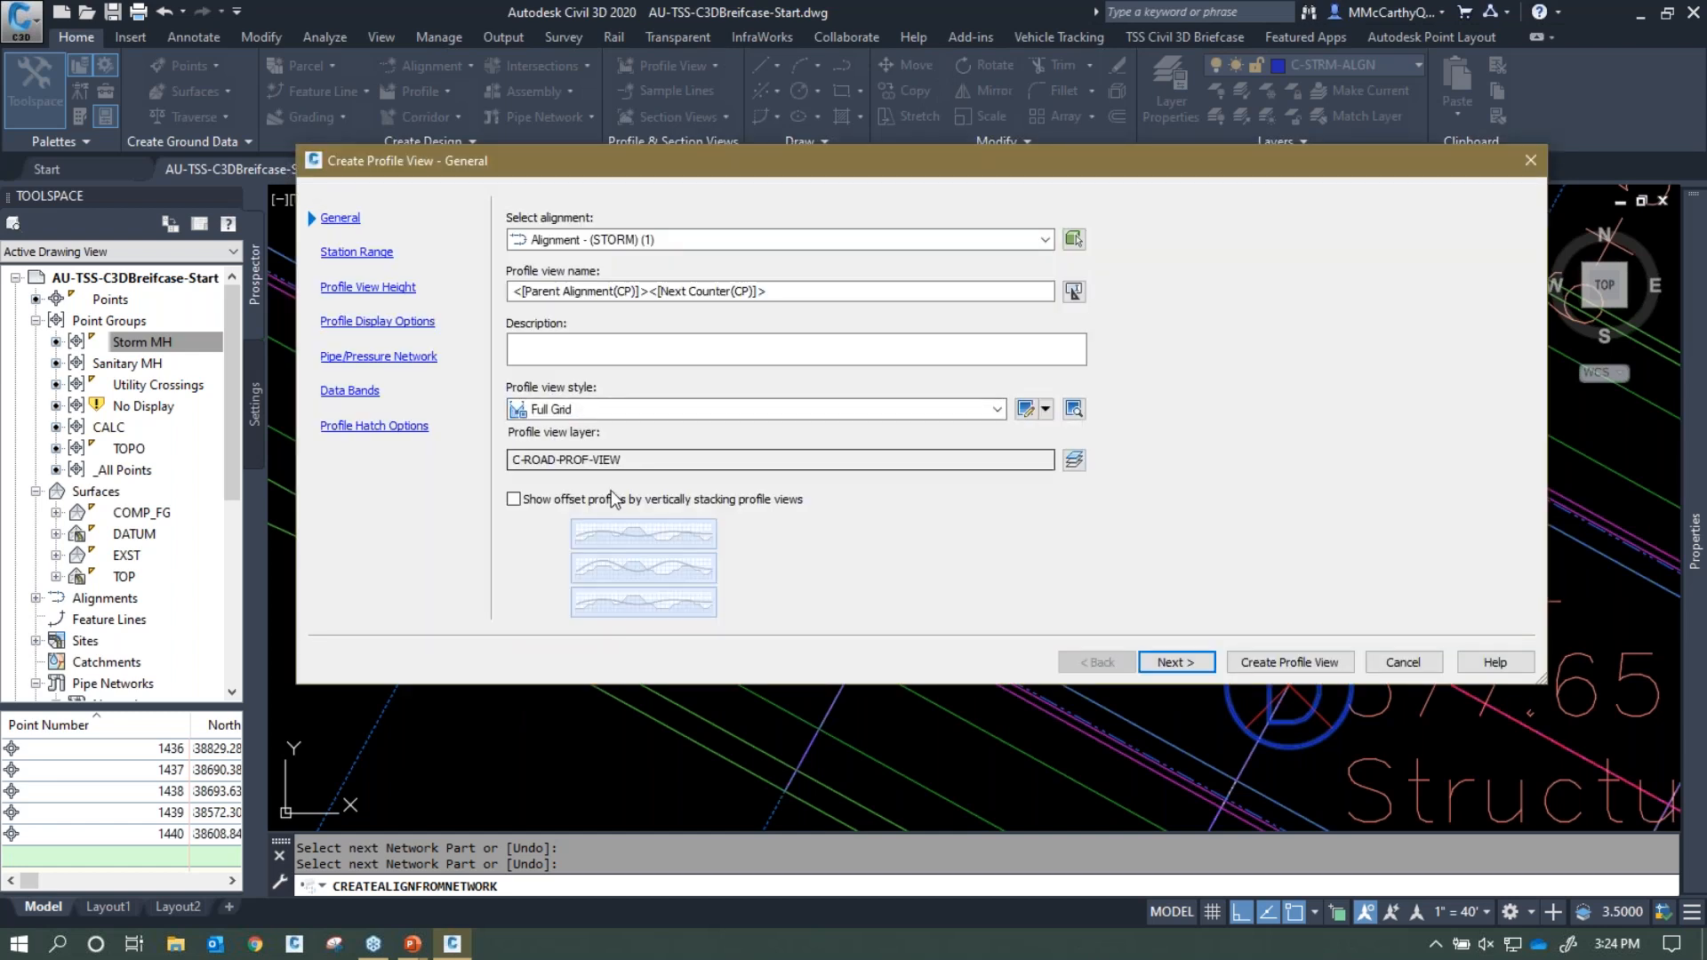
{"action": "left_click", "coordinate": [1253, 668]}
{"action": "scroll", "coordinate": [880, 320], "scroll_direction": "down", "scroll_amount": 3}
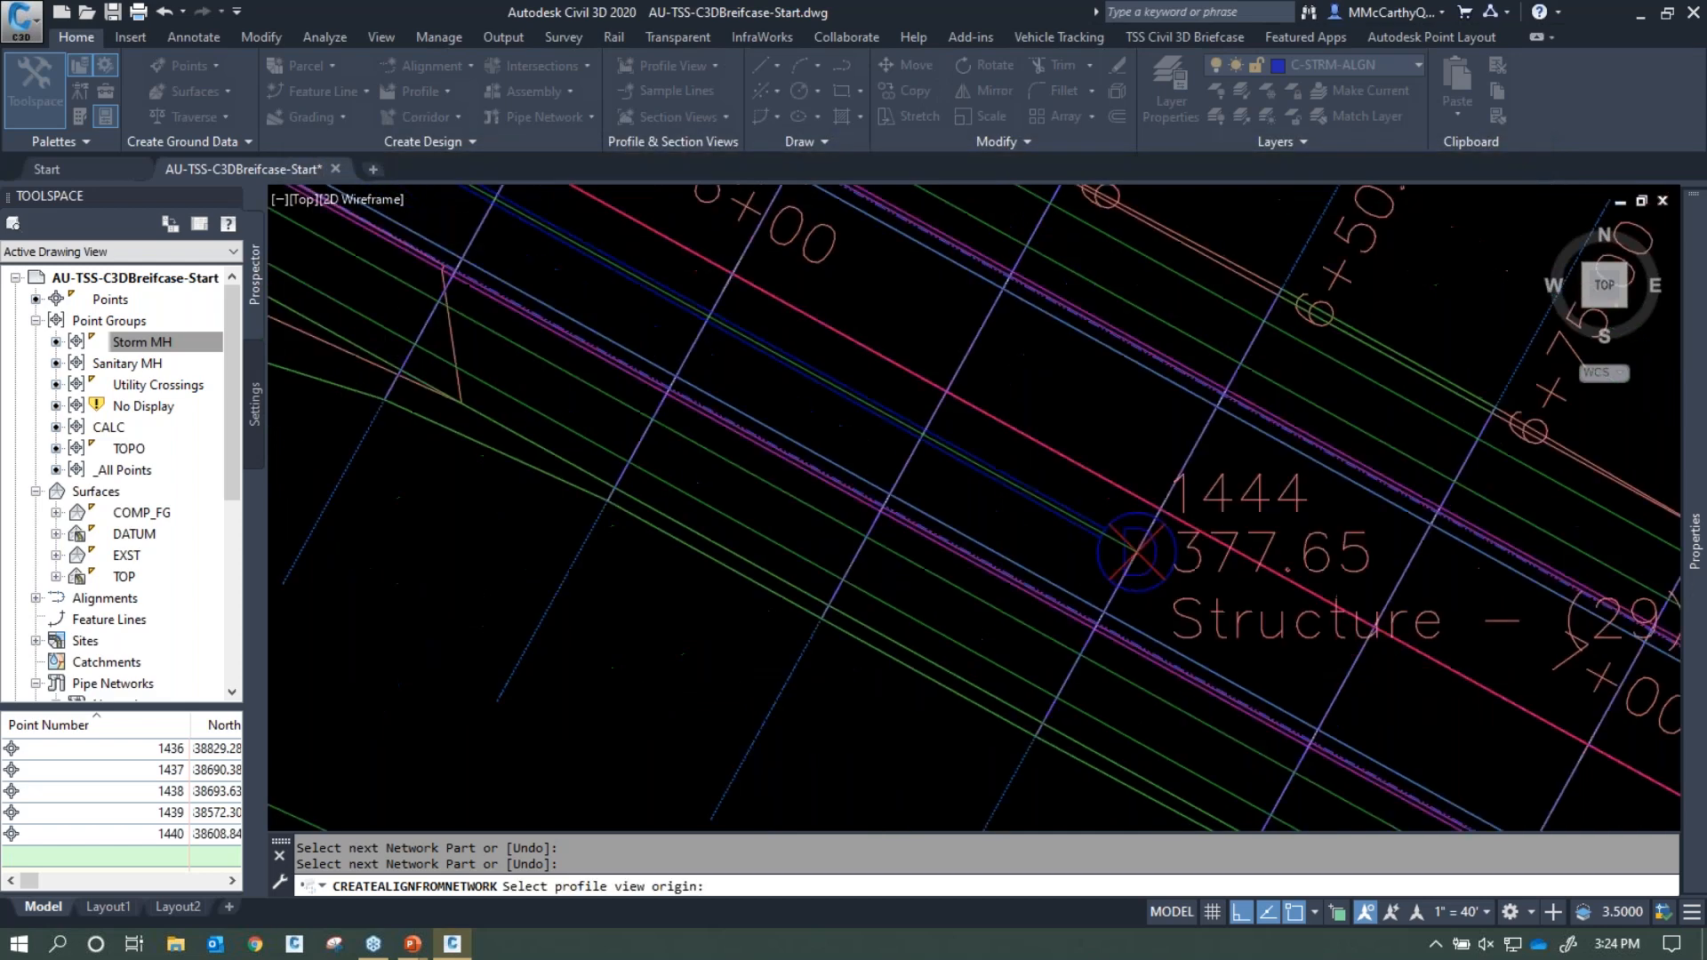
{"action": "scroll", "coordinate": [880, 312], "scroll_direction": "down", "scroll_amount": 7}
{"action": "middle_click_drag", "start_coordinate": [955, 250], "coordinate": [1116, 822]}
{"action": "middle_click_drag", "start_coordinate": [759, 213], "coordinate": [759, 404]}
{"action": "left_click", "coordinate": [770, 393]}
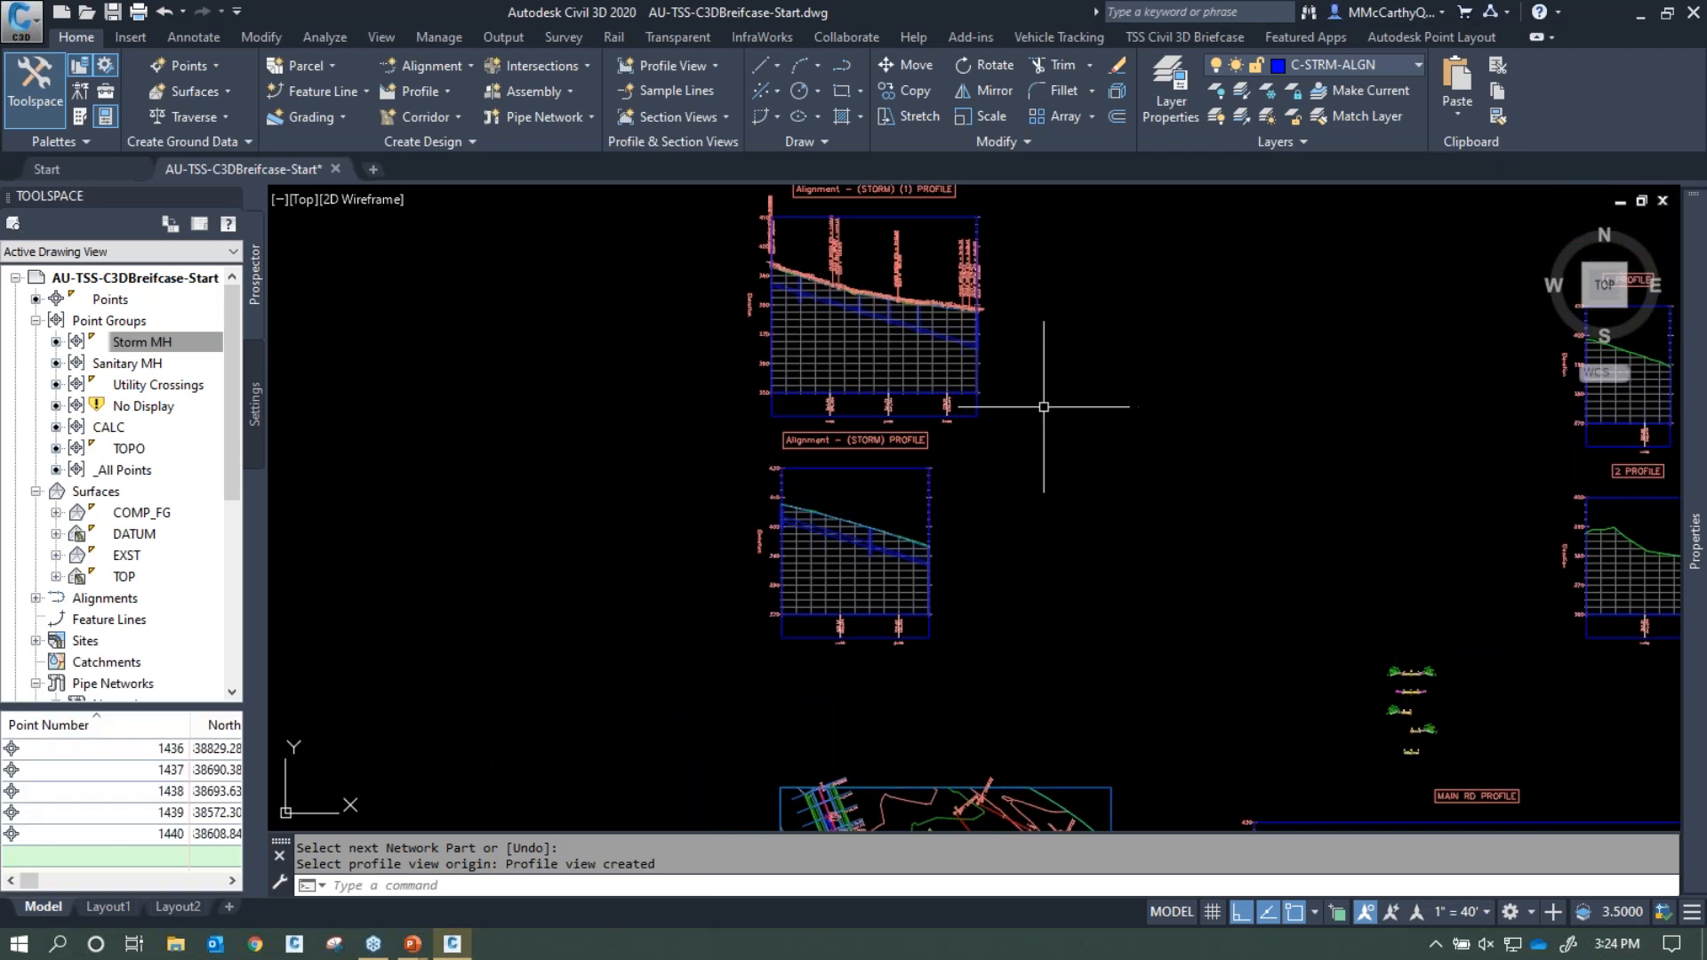
{"action": "scroll", "coordinate": [995, 338], "scroll_direction": "up", "scroll_amount": 2}
{"action": "key", "text": "Escape"}
Join the new storm alignment to the existing one at MH-3 with Join Alignments, joining their profiles as well
{"action": "scroll", "coordinate": [884, 560], "scroll_direction": "down", "scroll_amount": 4}
{"action": "scroll", "coordinate": [850, 456], "scroll_direction": "up", "scroll_amount": 1}
{"action": "middle_click_drag", "start_coordinate": [1037, 697], "coordinate": [972, 374]}
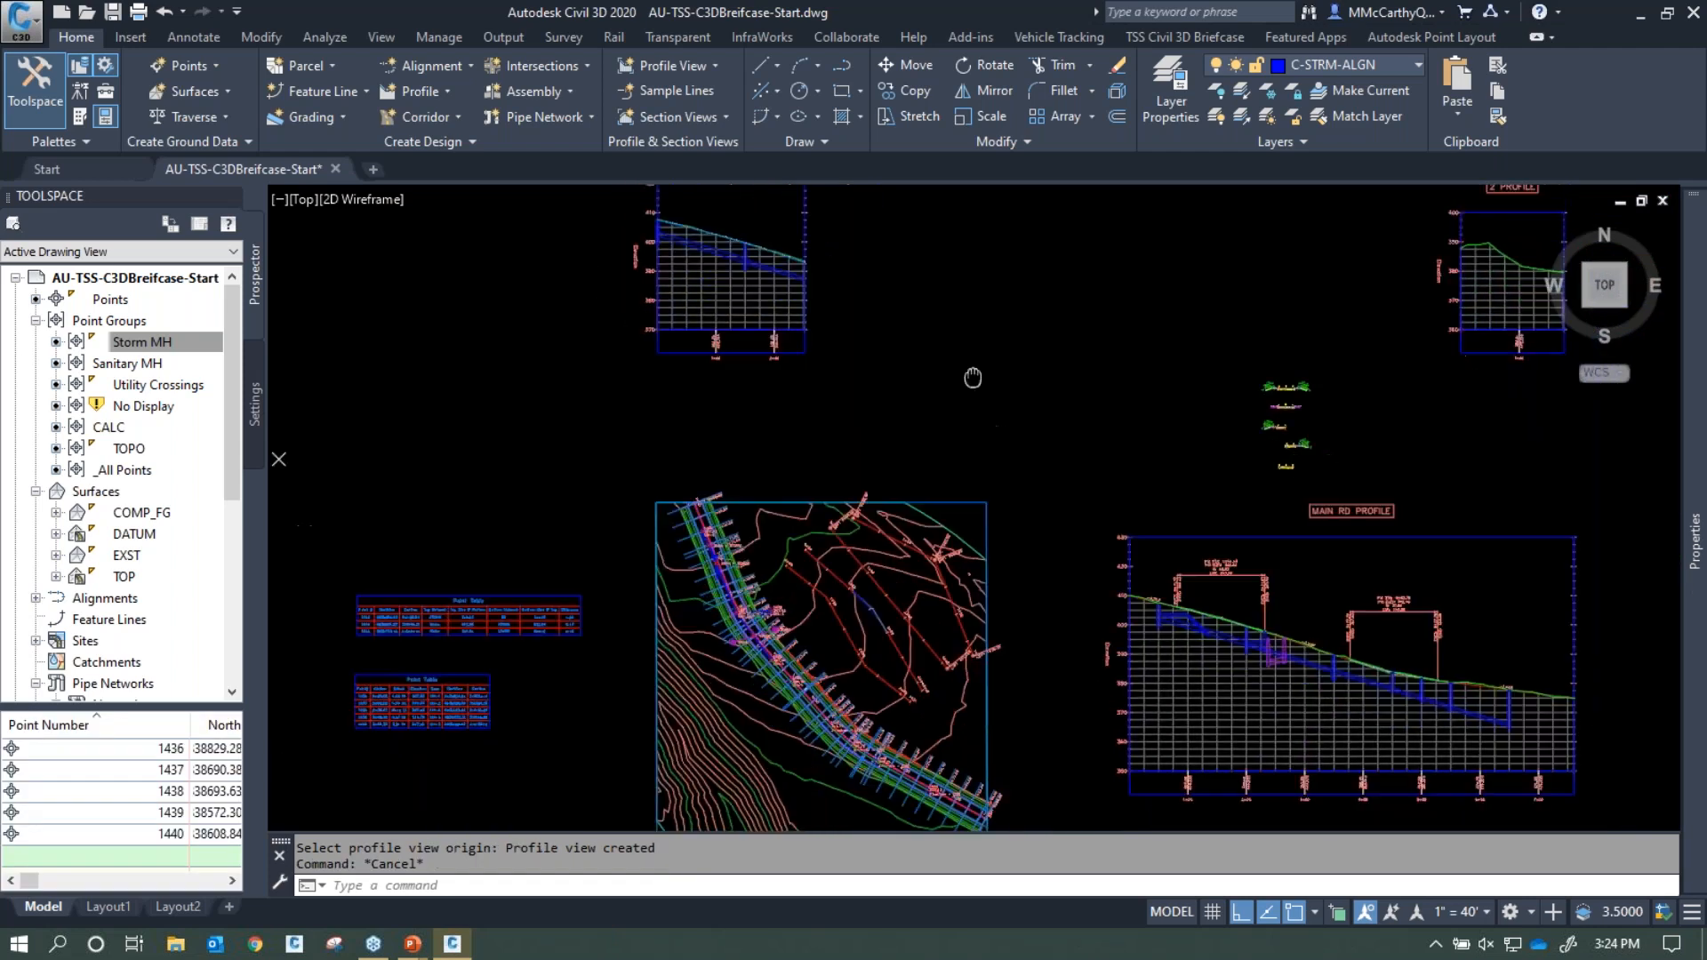
{"action": "scroll", "coordinate": [783, 649], "scroll_direction": "up", "scroll_amount": 8}
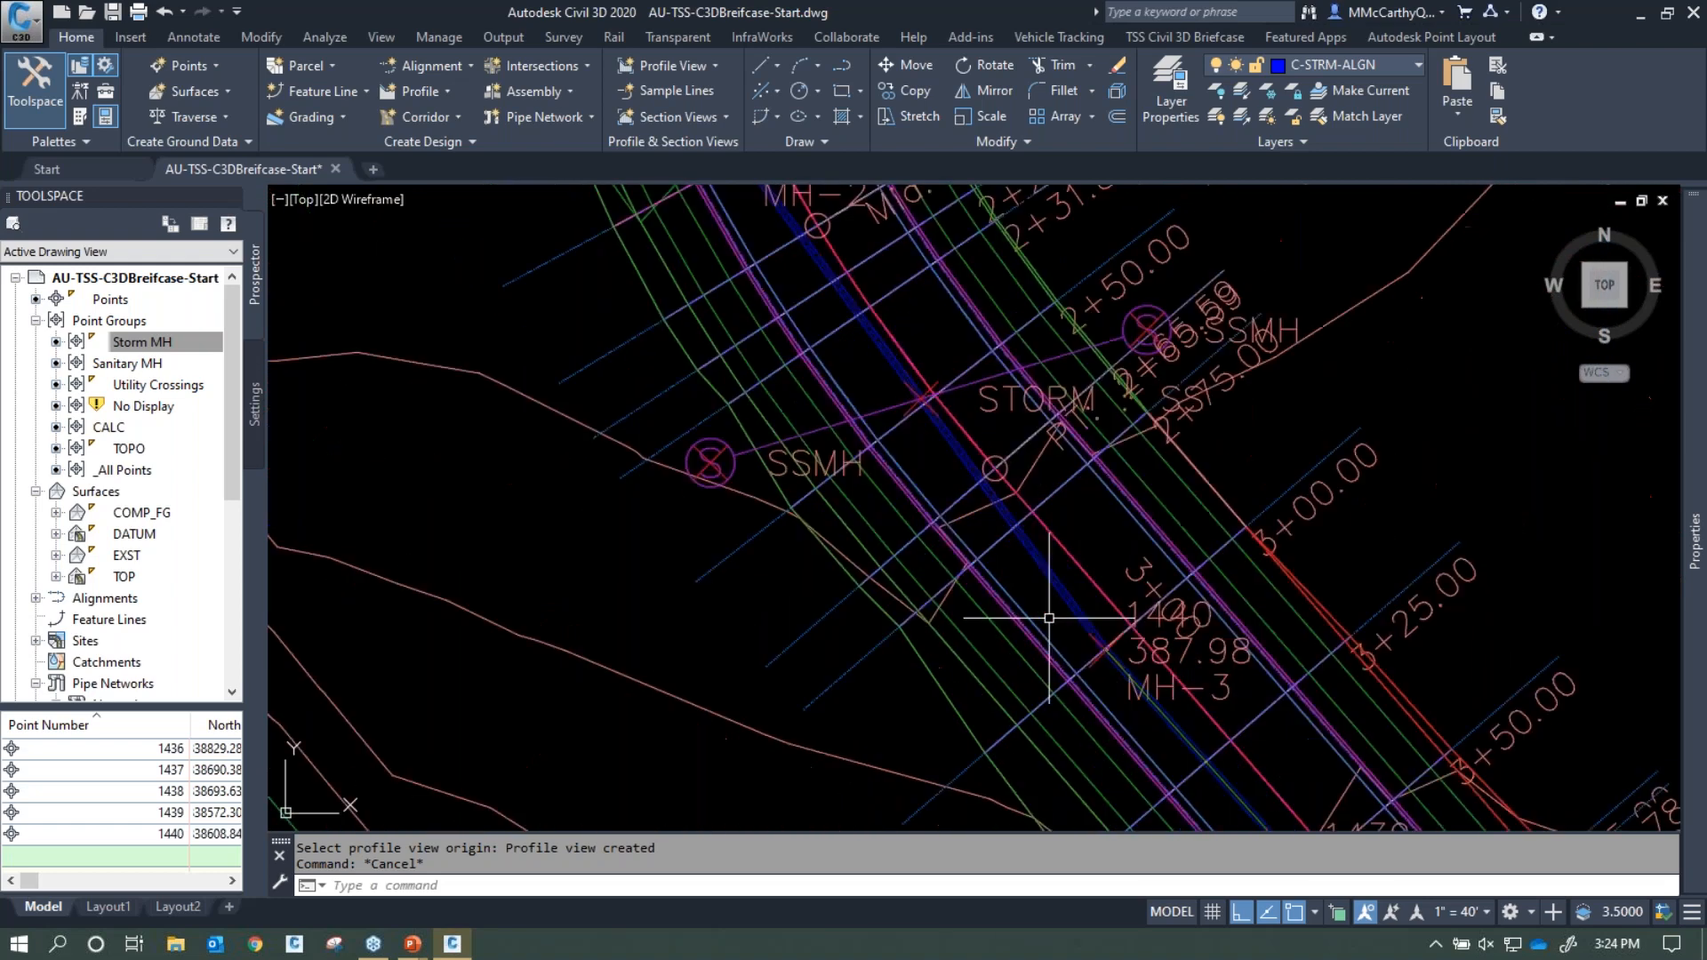
{"action": "scroll", "coordinate": [965, 475], "scroll_direction": "up", "scroll_amount": 10}
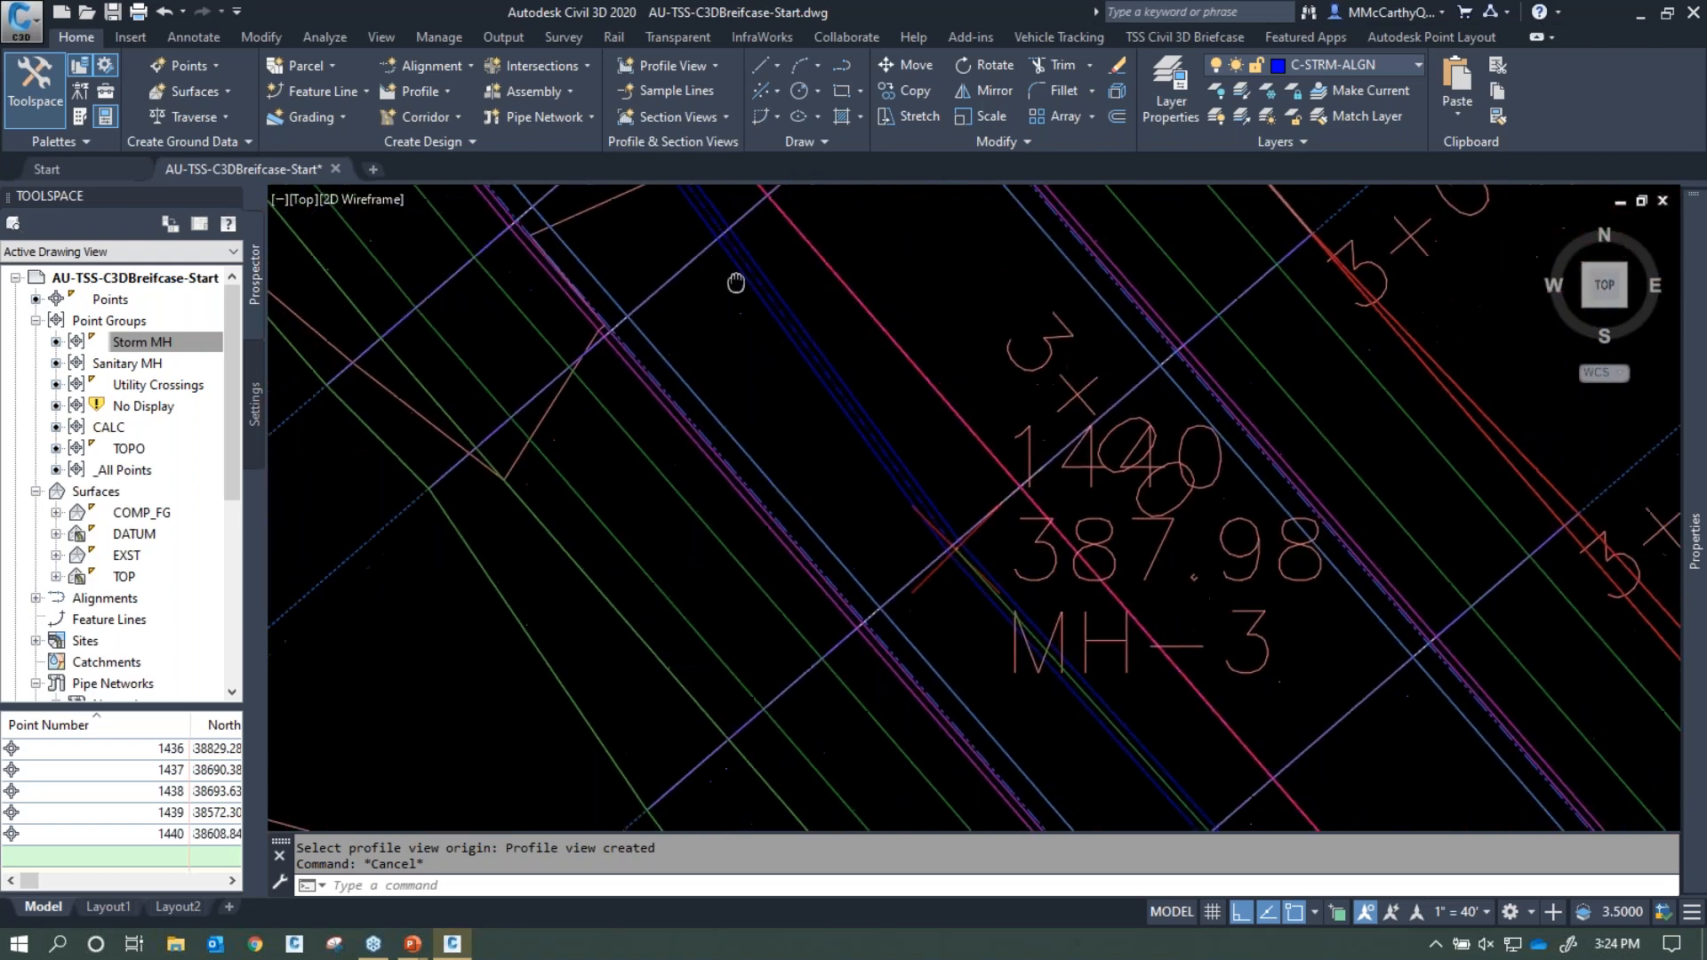
{"action": "key", "text": "Escape"}
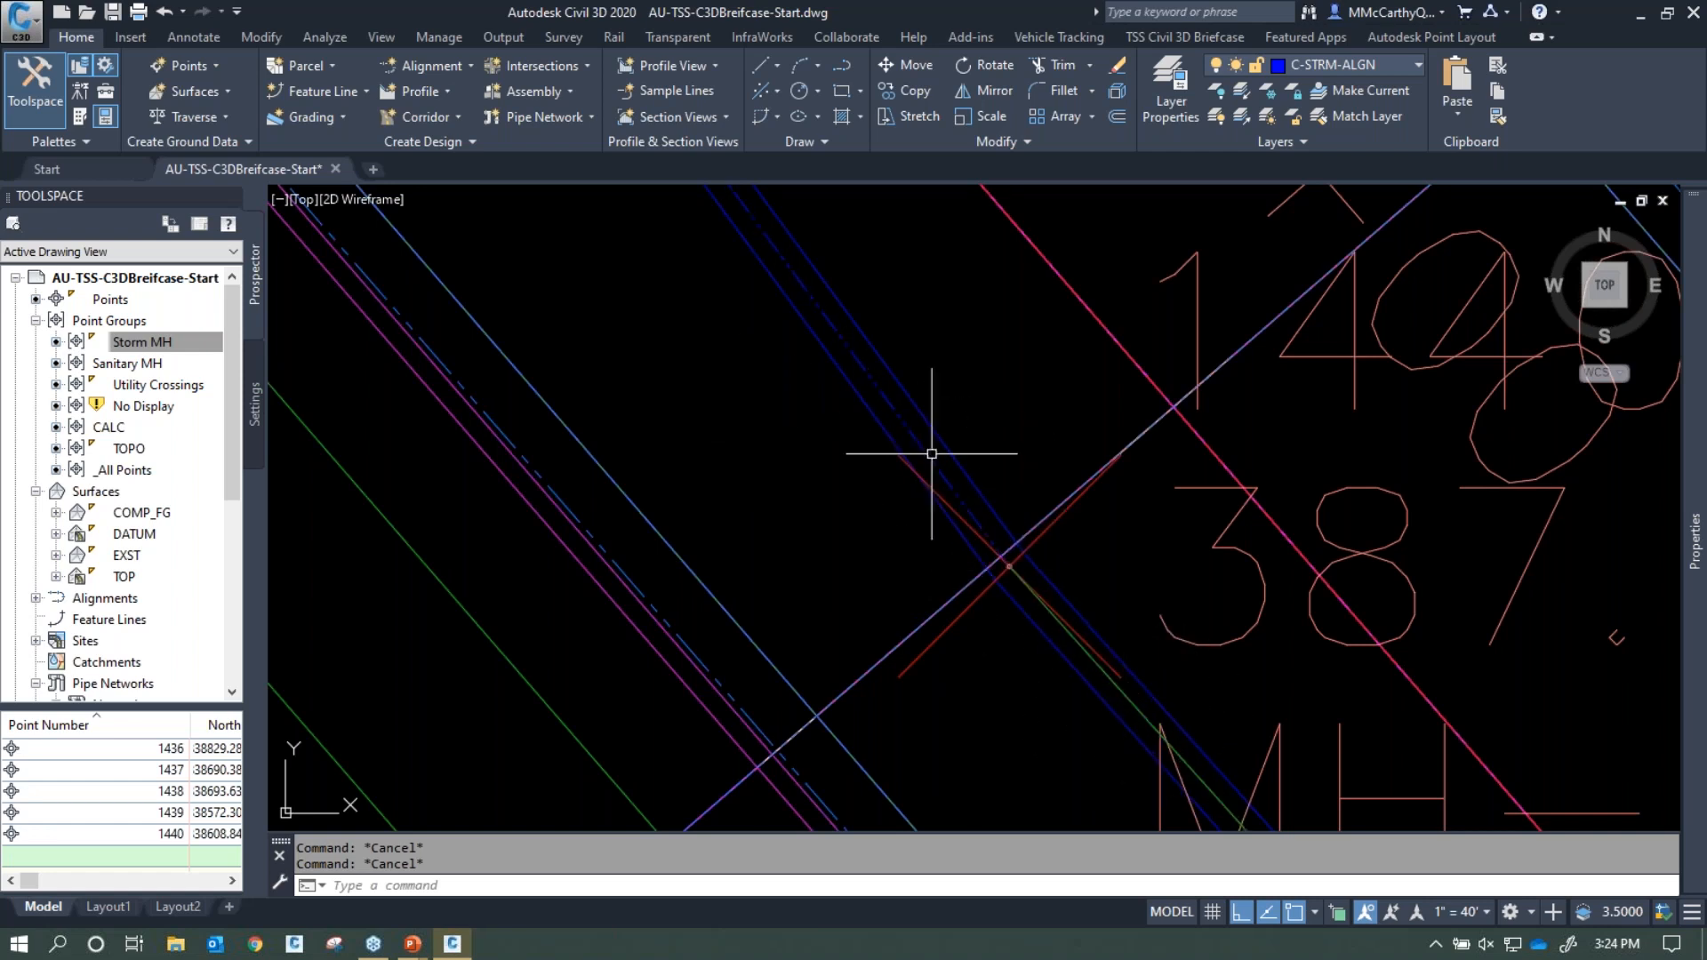
{"action": "mouse_move", "coordinate": [955, 459]}
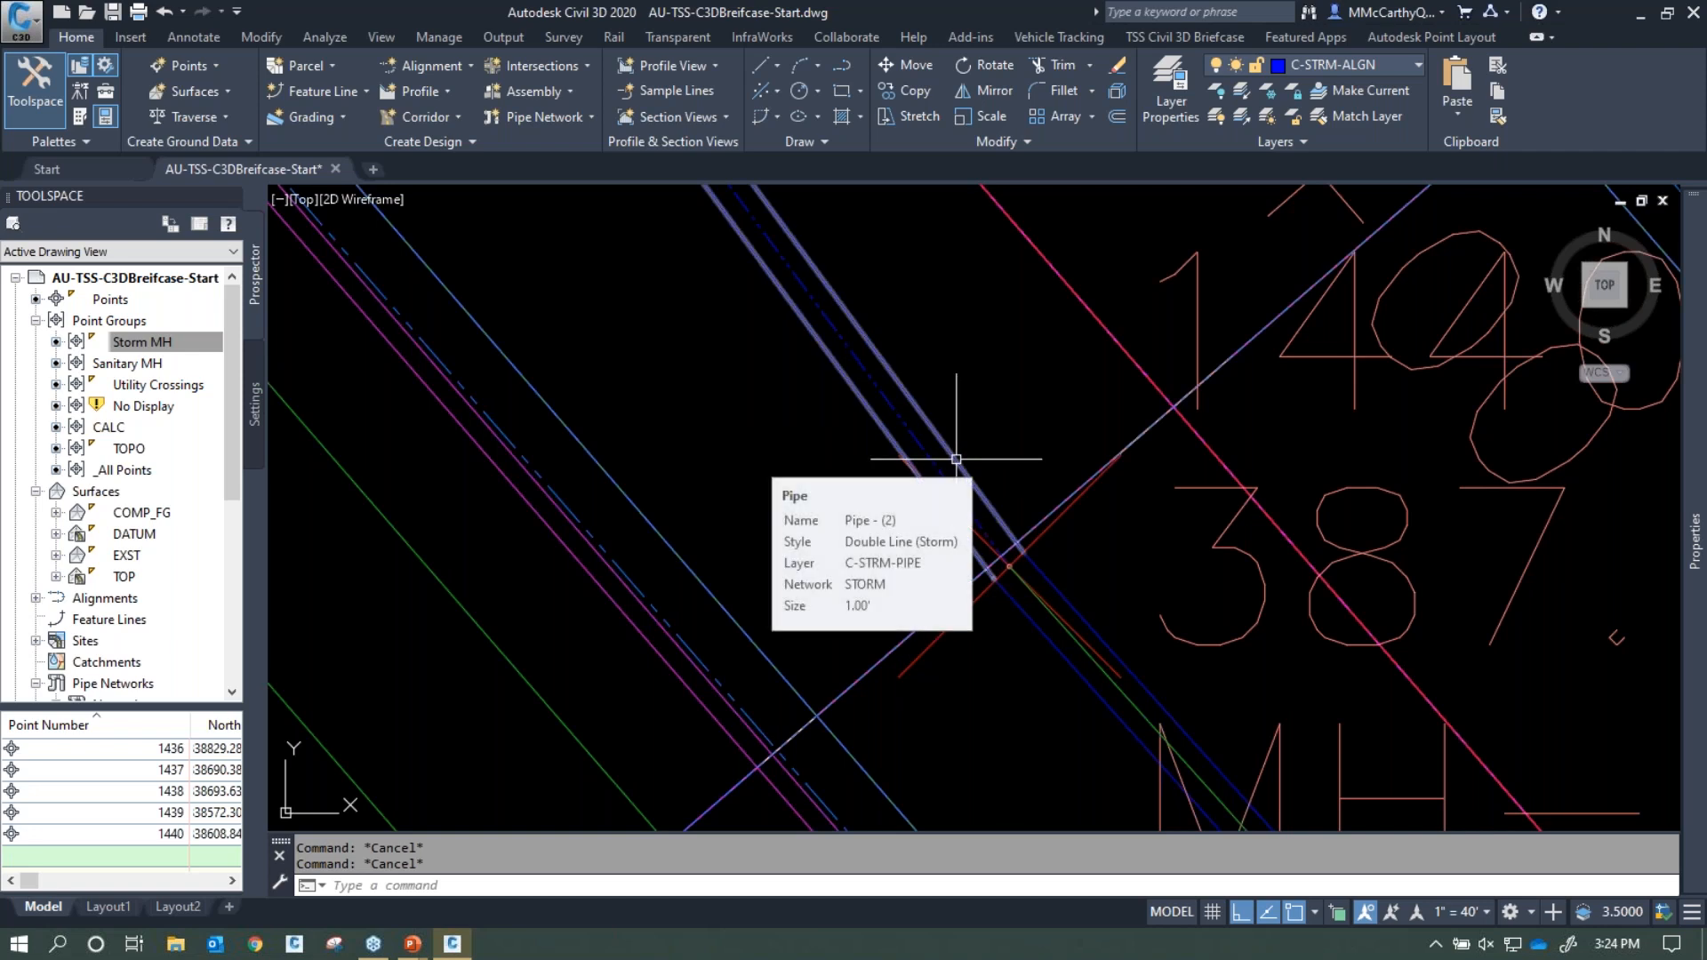
{"action": "left_click", "coordinate": [1196, 44]}
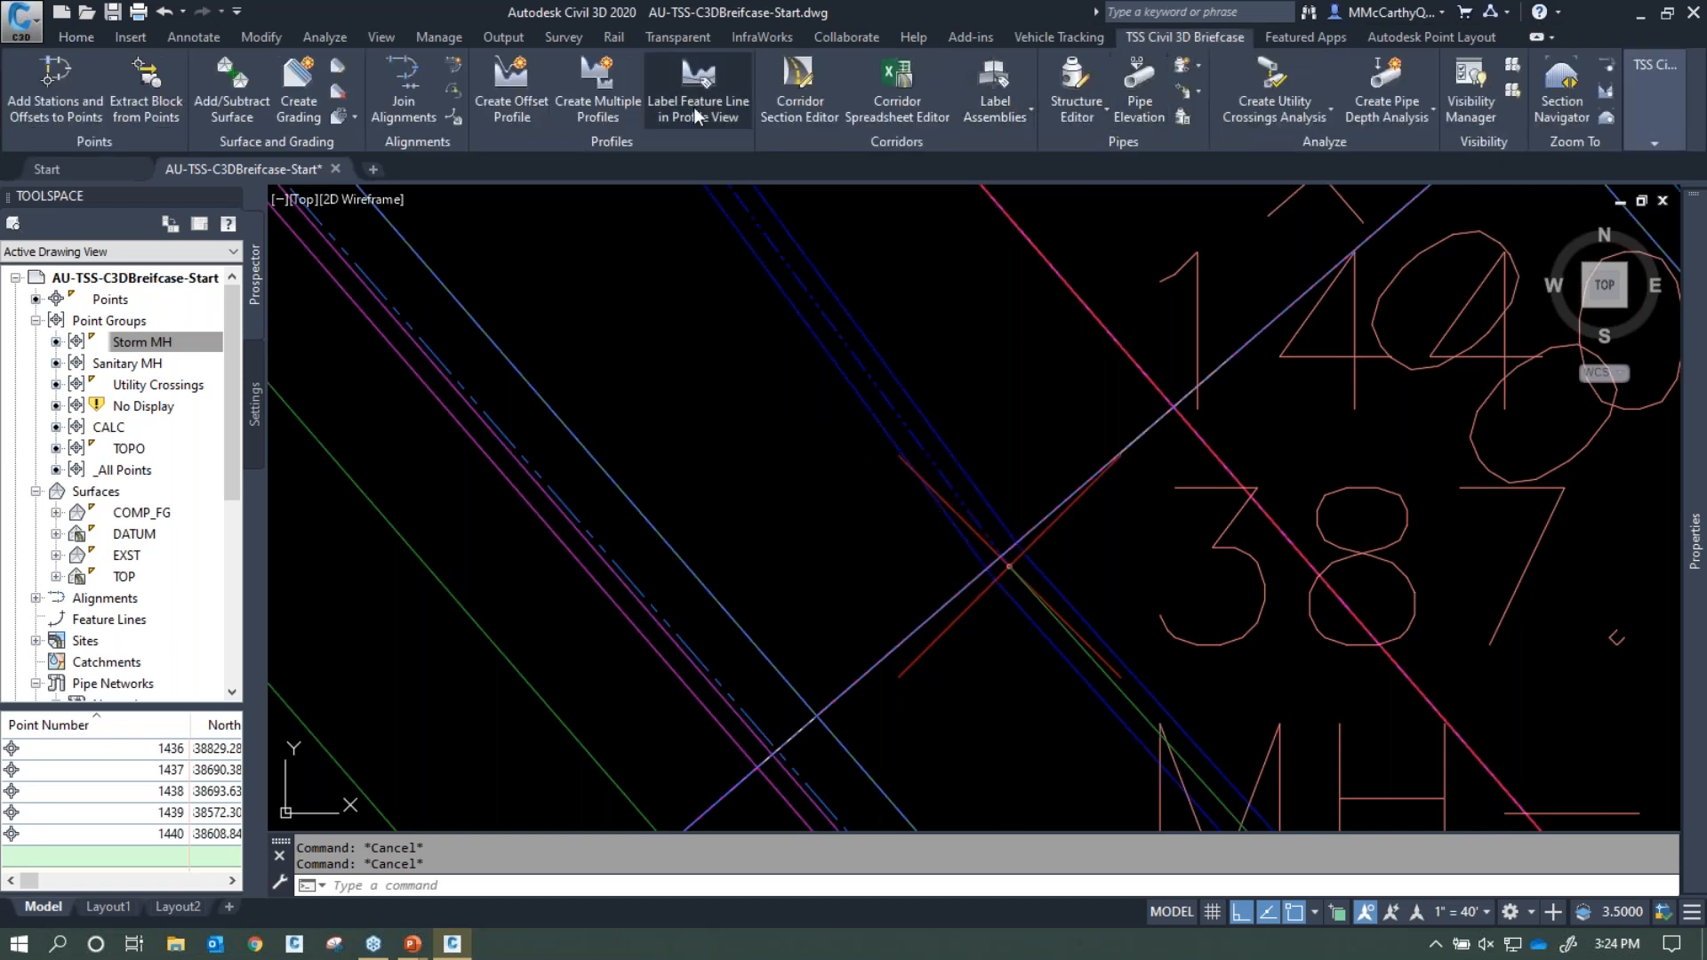
{"action": "left_click", "coordinate": [399, 96]}
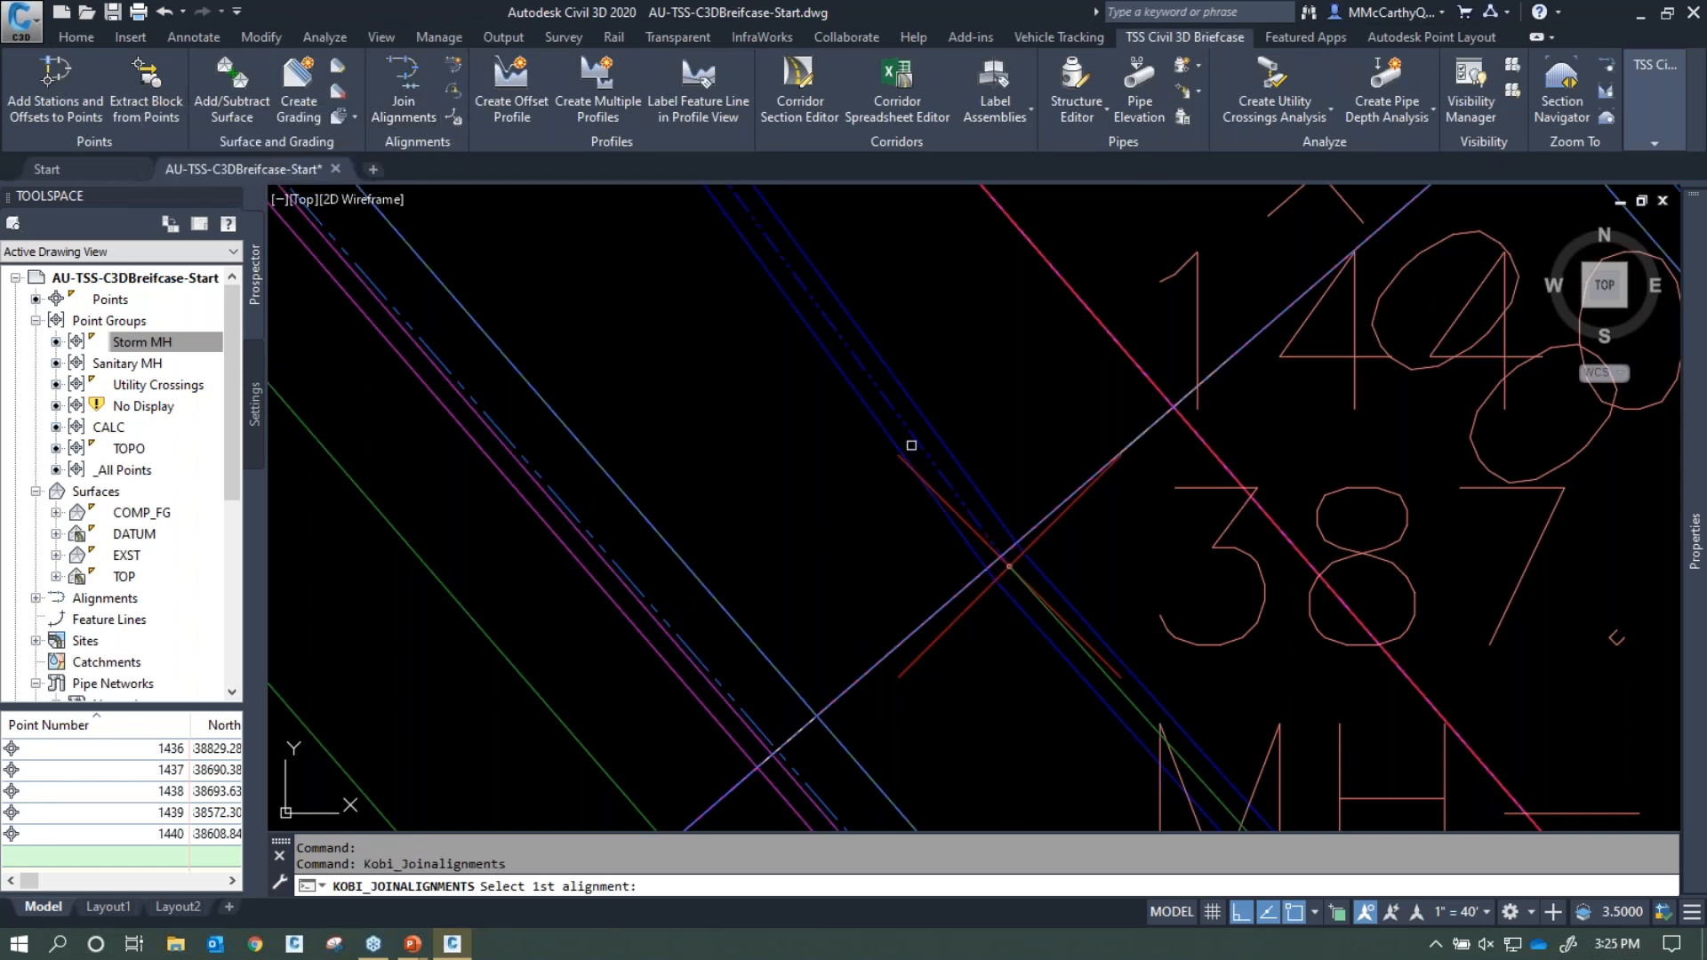
{"action": "left_click", "coordinate": [911, 446]}
{"action": "left_click", "coordinate": [1117, 685]}
{"action": "key", "text": "Return"}
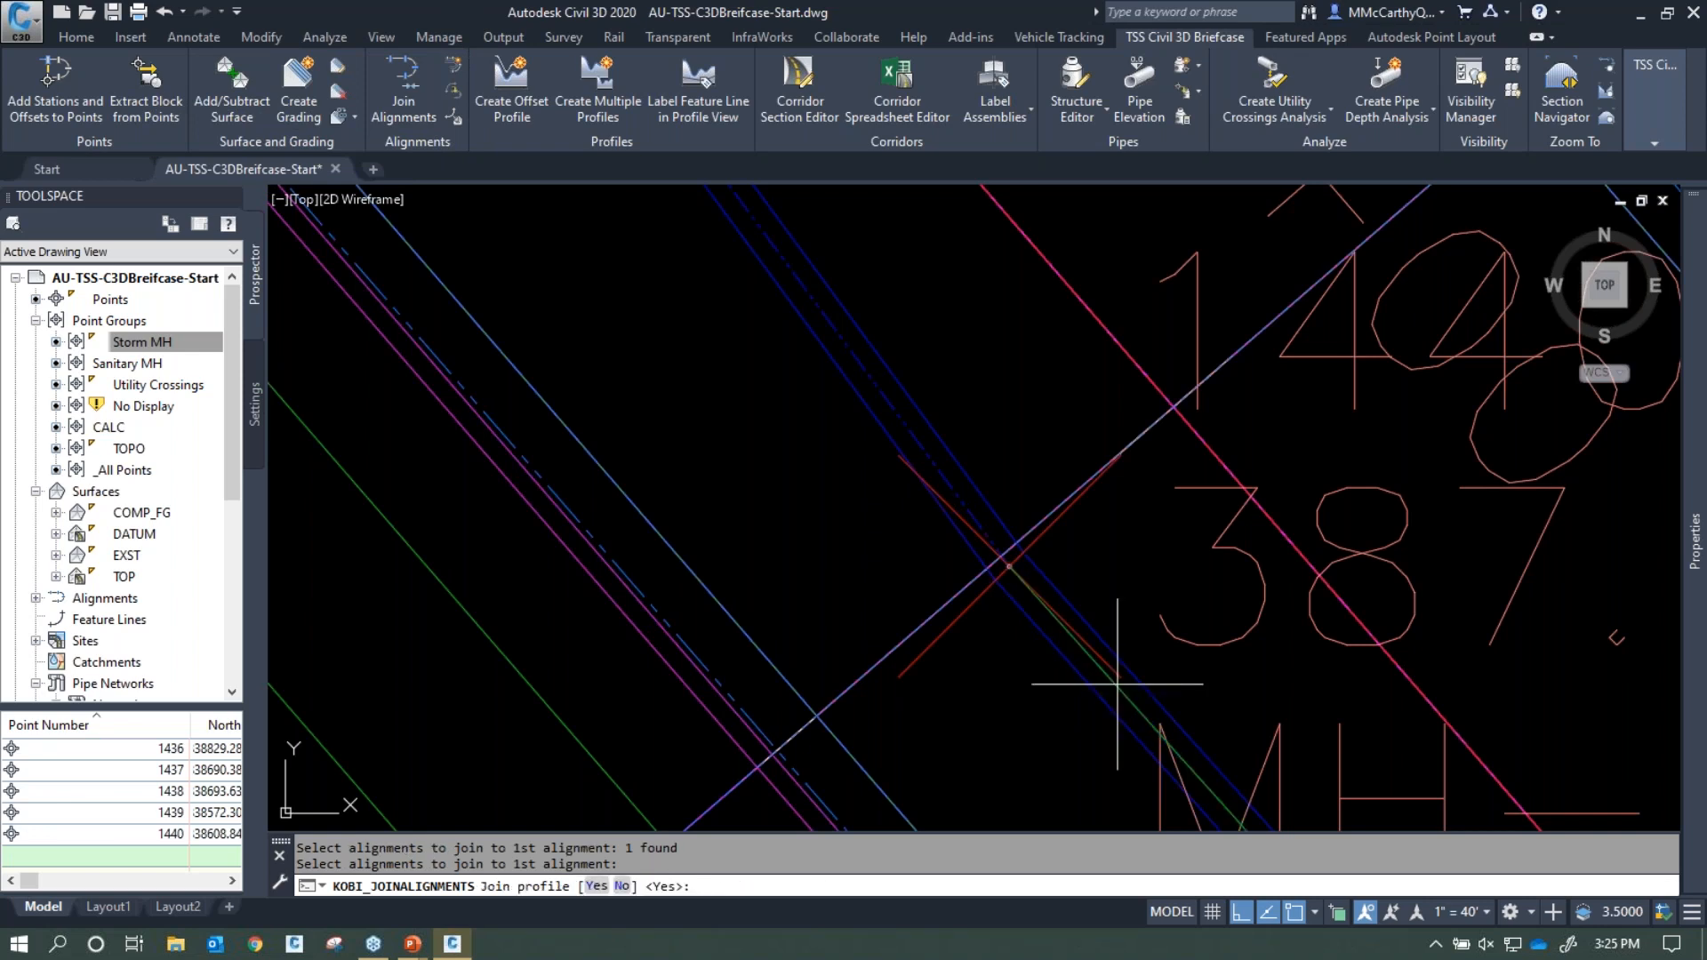
{"action": "key", "text": "Return"}
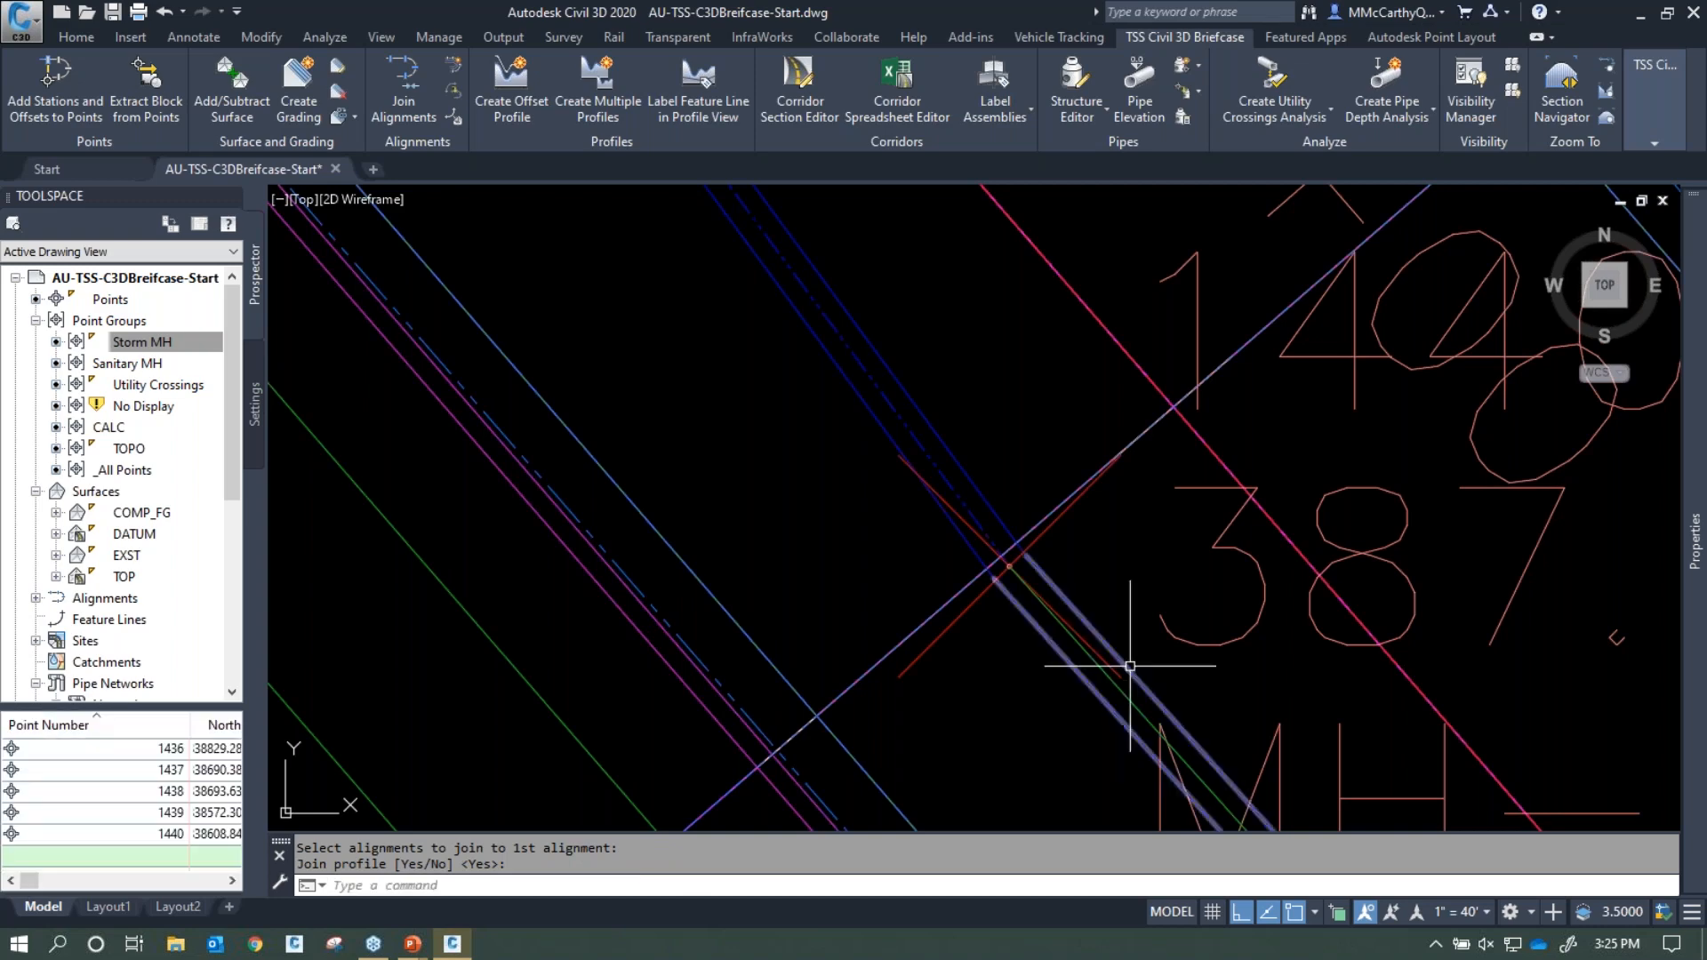
Move the Alignment - (STORM) (1) profile view up, clear of the joined storm profile view
{"action": "scroll", "coordinate": [1063, 627], "scroll_direction": "down", "scroll_amount": 2}
{"action": "scroll", "coordinate": [933, 590], "scroll_direction": "down", "scroll_amount": 6}
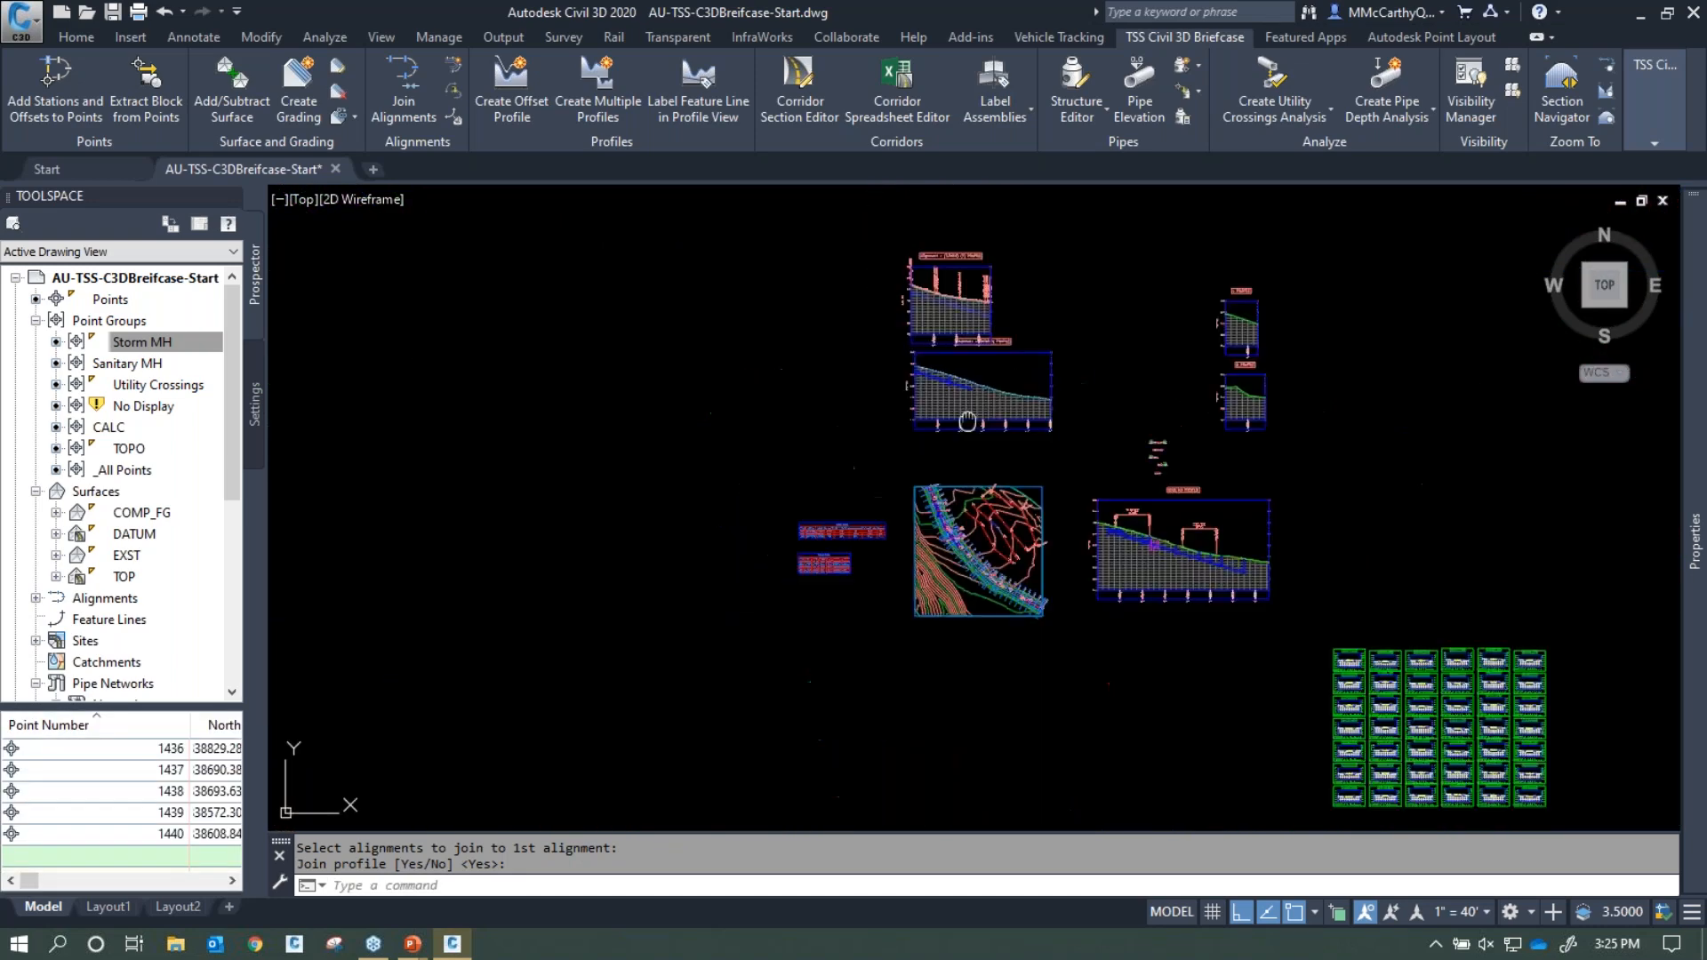
{"action": "scroll", "coordinate": [925, 374], "scroll_direction": "up", "scroll_amount": 2}
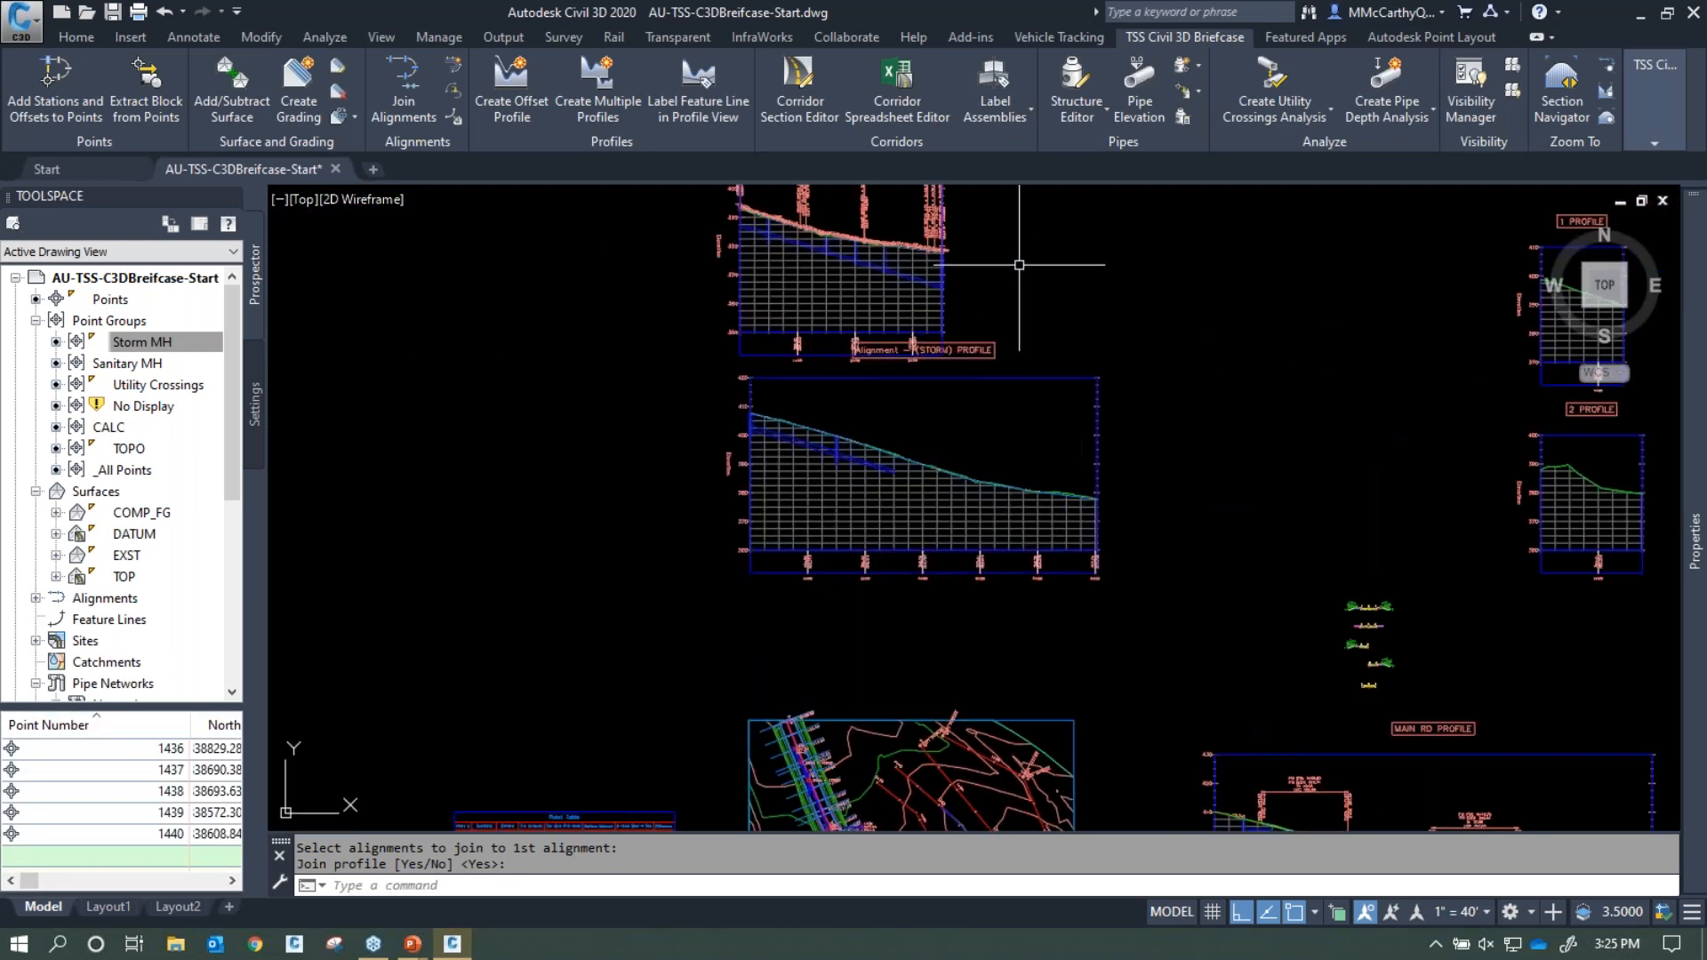
{"action": "middle_click_drag", "start_coordinate": [1009, 391], "coordinate": [1005, 463]}
{"action": "left_click", "coordinate": [887, 485]}
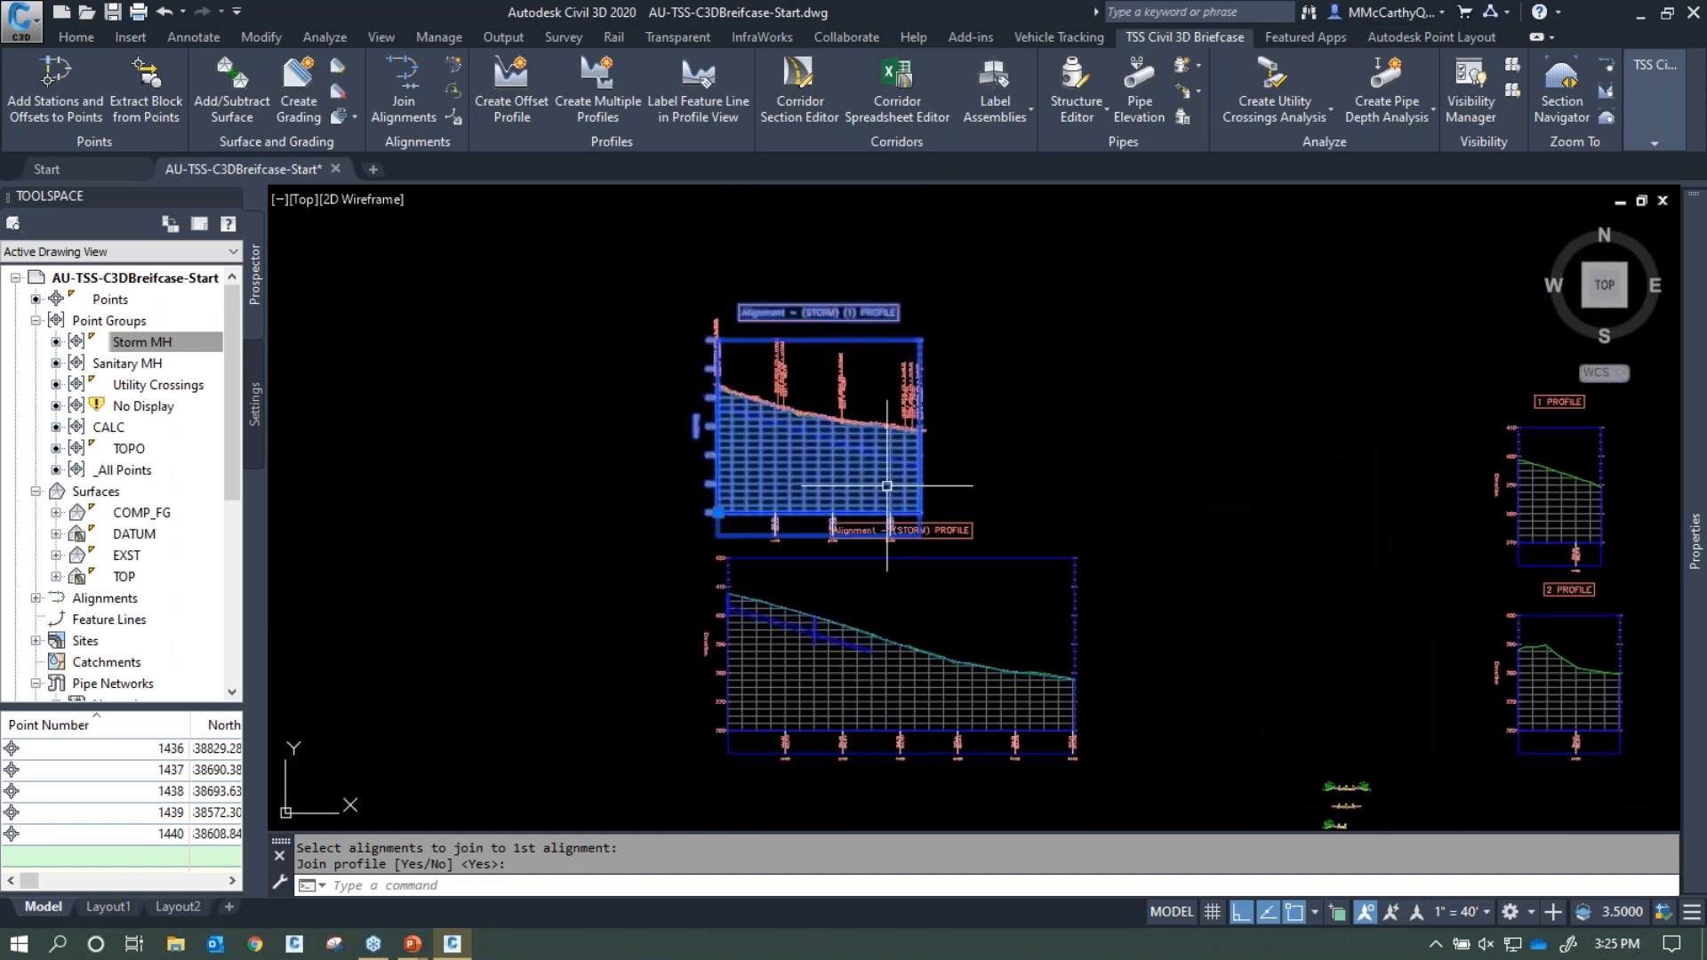
{"action": "left_click", "coordinate": [717, 513]}
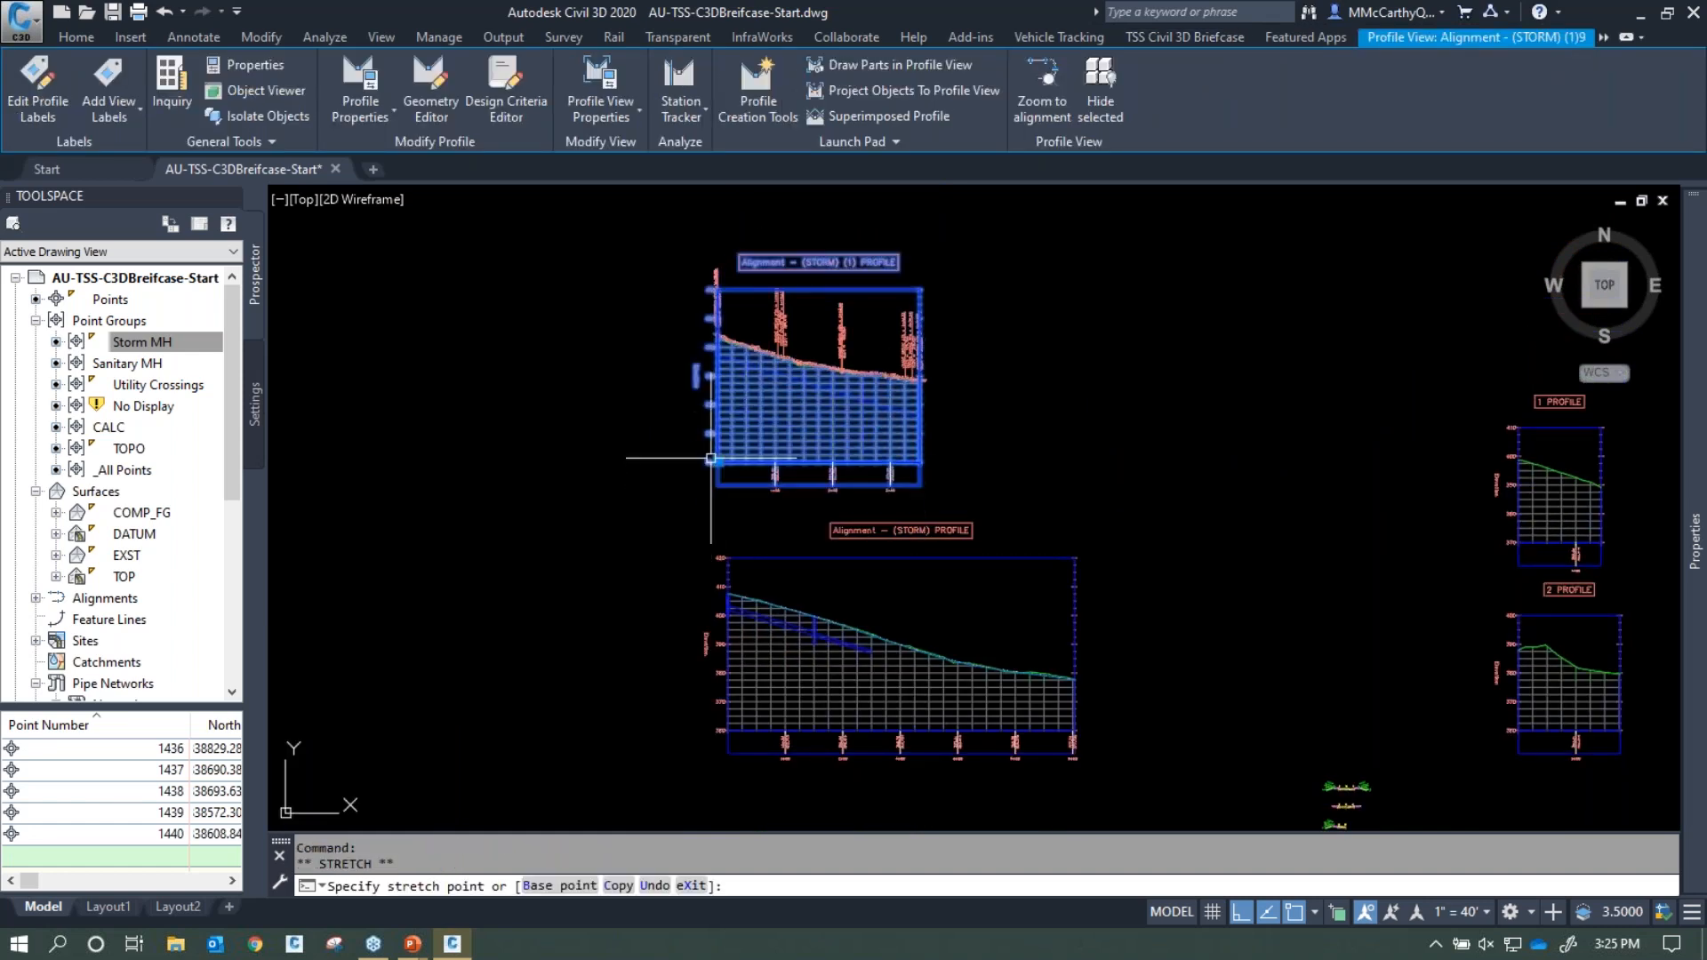
{"action": "key", "text": "Escape"}
{"action": "key", "text": "Escape"}
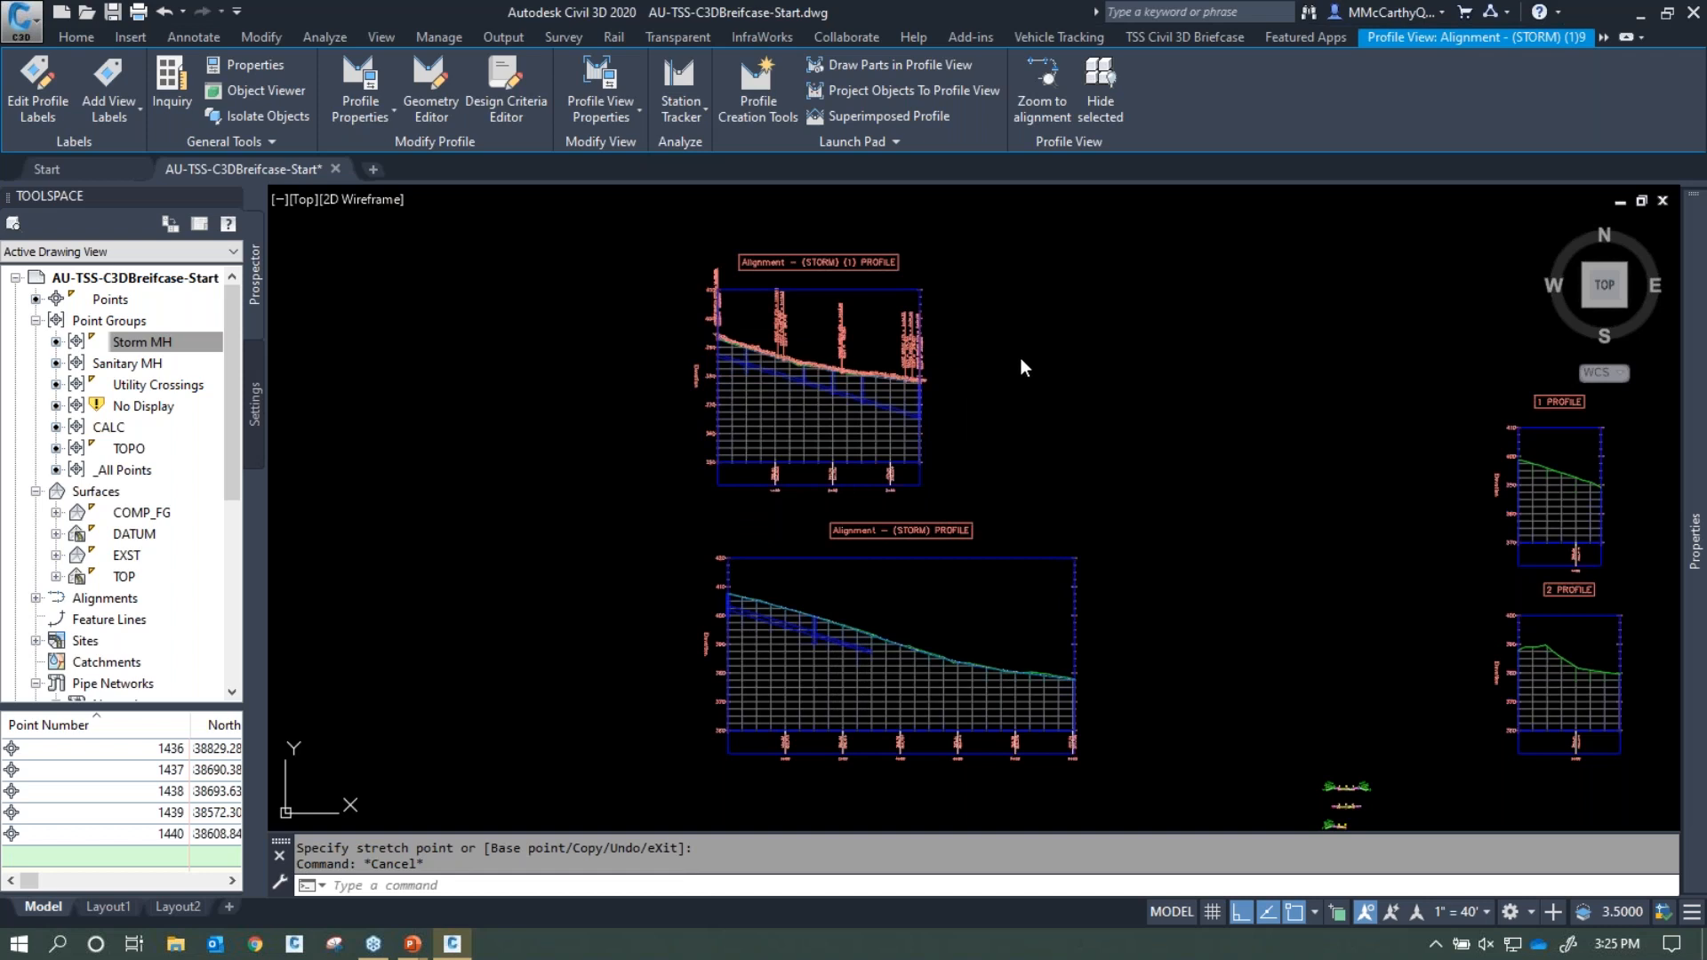
Delete the Alignment - (STORM) (1) profile view and the leftover second storm alignment beyond MH-3
{"action": "left_click", "coordinate": [833, 292]}
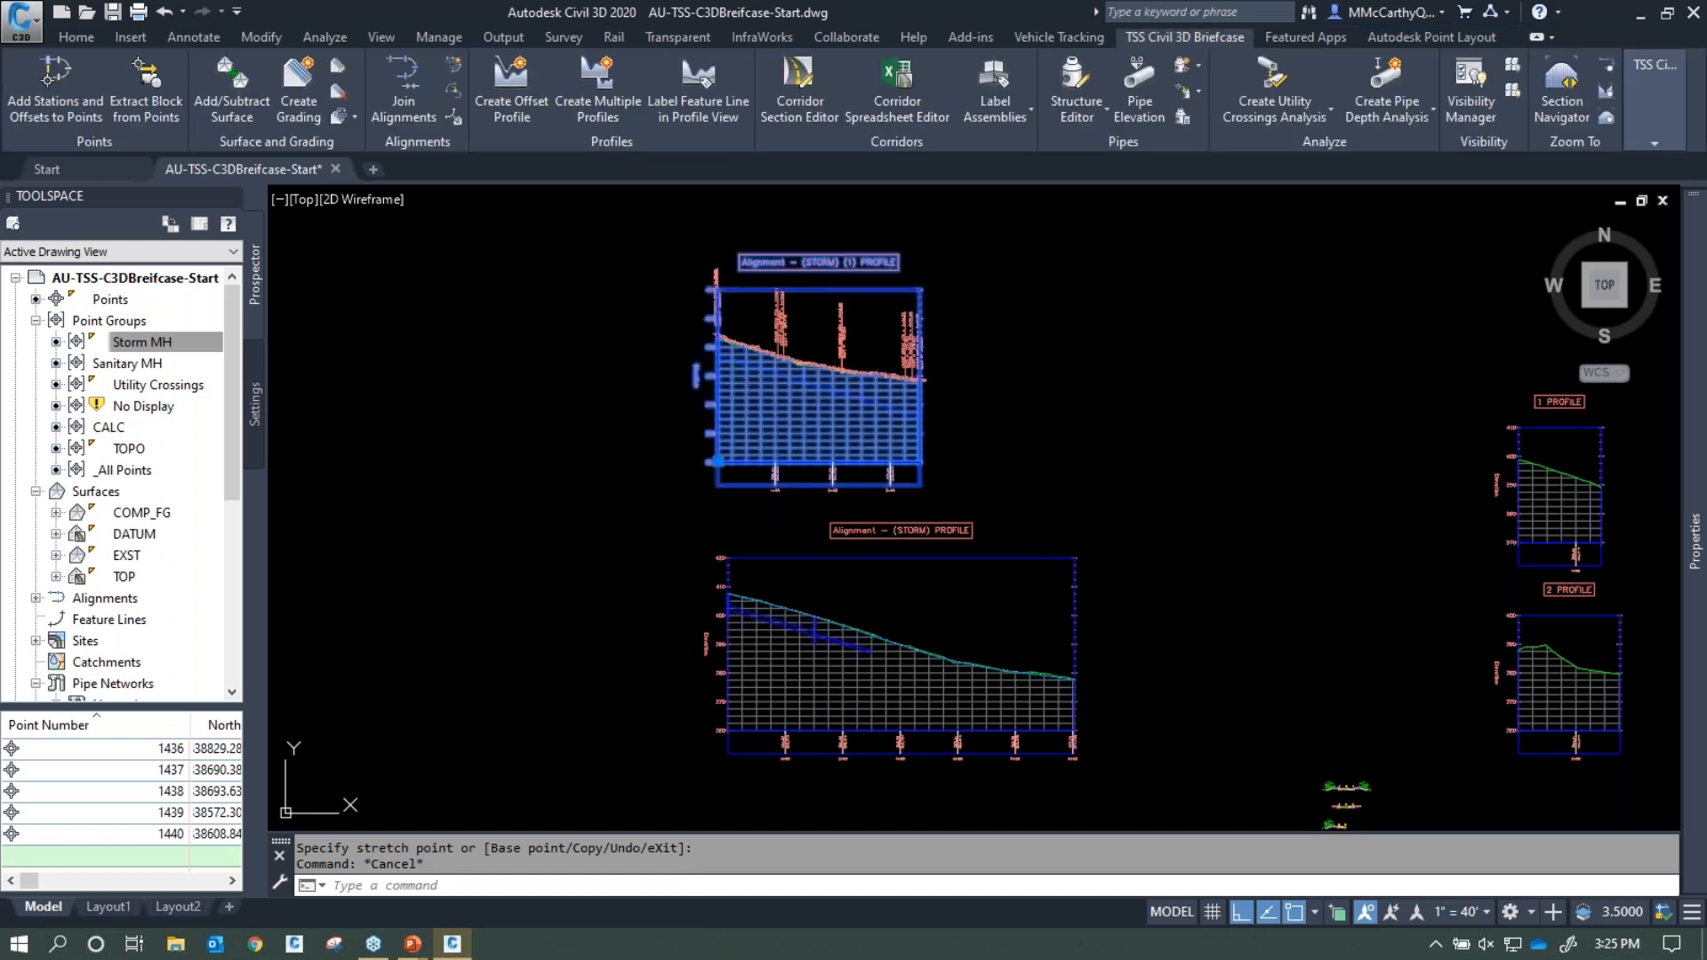
{"action": "key", "text": "Delete"}
{"action": "scroll", "coordinate": [1038, 420], "scroll_direction": "down", "scroll_amount": 3}
{"action": "middle_click_drag", "start_coordinate": [1086, 365], "coordinate": [1051, 472]}
{"action": "scroll", "coordinate": [947, 613], "scroll_direction": "up", "scroll_amount": 10}
{"action": "middle_click_drag", "start_coordinate": [595, 589], "coordinate": [1227, 911]}
{"action": "scroll", "coordinate": [755, 398], "scroll_direction": "up", "scroll_amount": 4}
{"action": "left_click", "coordinate": [765, 398]}
{"action": "key", "text": "Delete"}
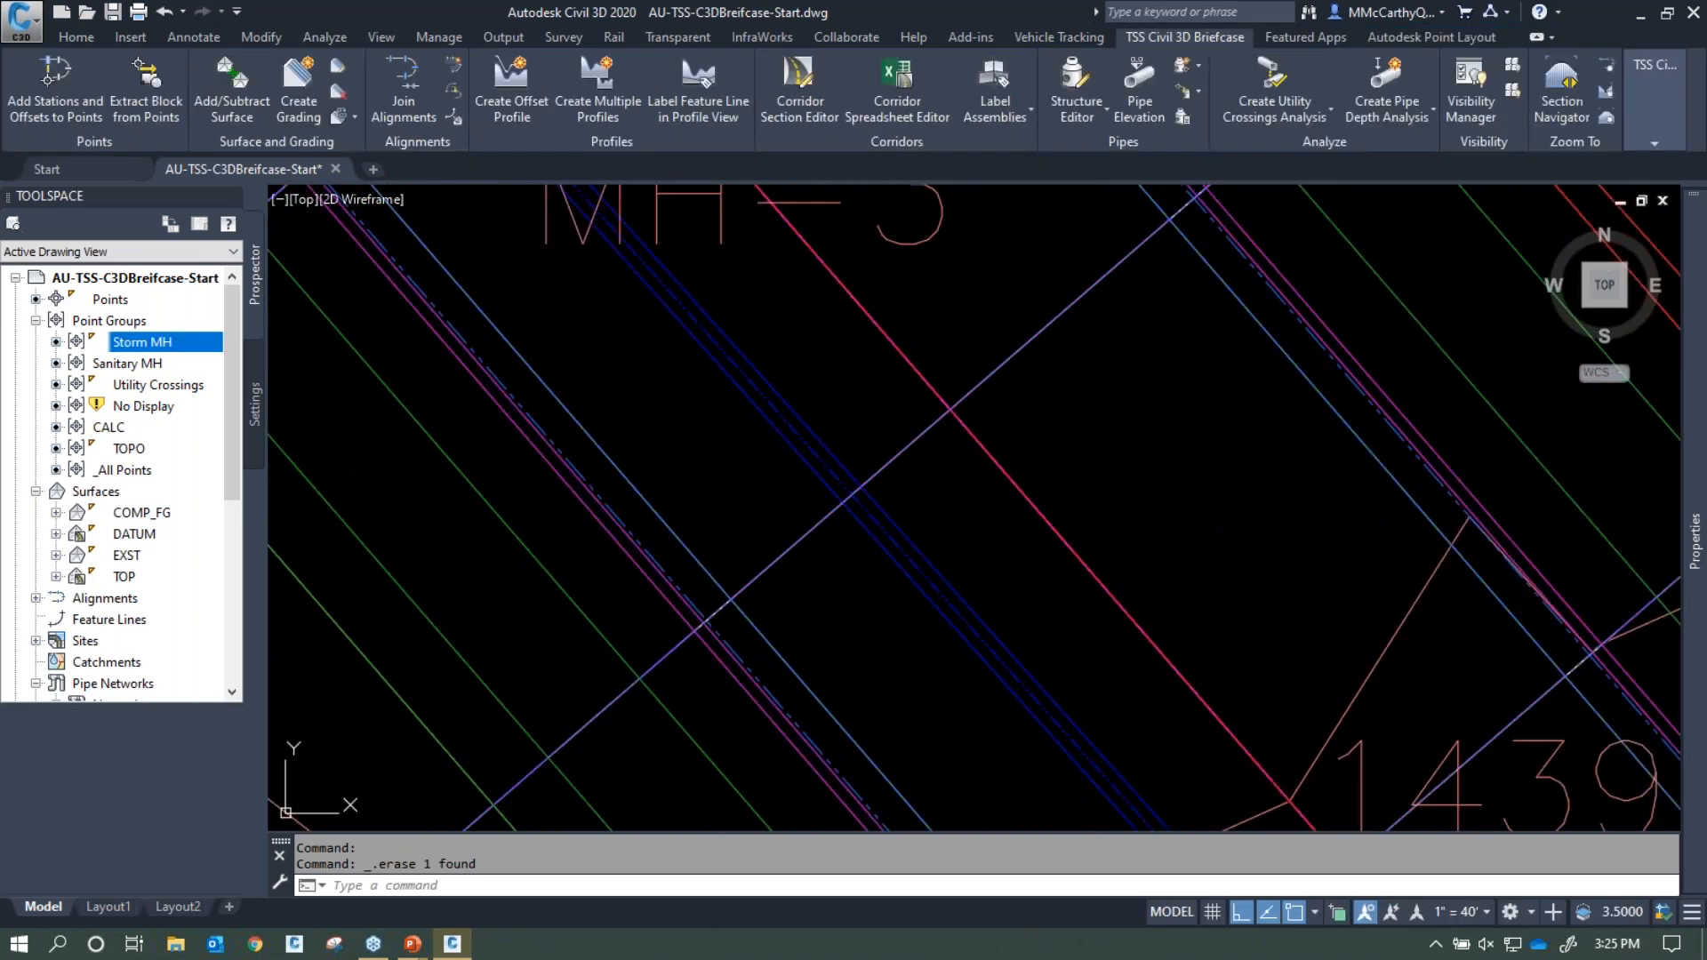
Review the storm pipe run beyond MH-3 and the joined storm profile view in the overall drawing
{"action": "scroll", "coordinate": [773, 436], "scroll_direction": "up", "scroll_amount": 3}
{"action": "scroll", "coordinate": [886, 364], "scroll_direction": "down", "scroll_amount": 10}
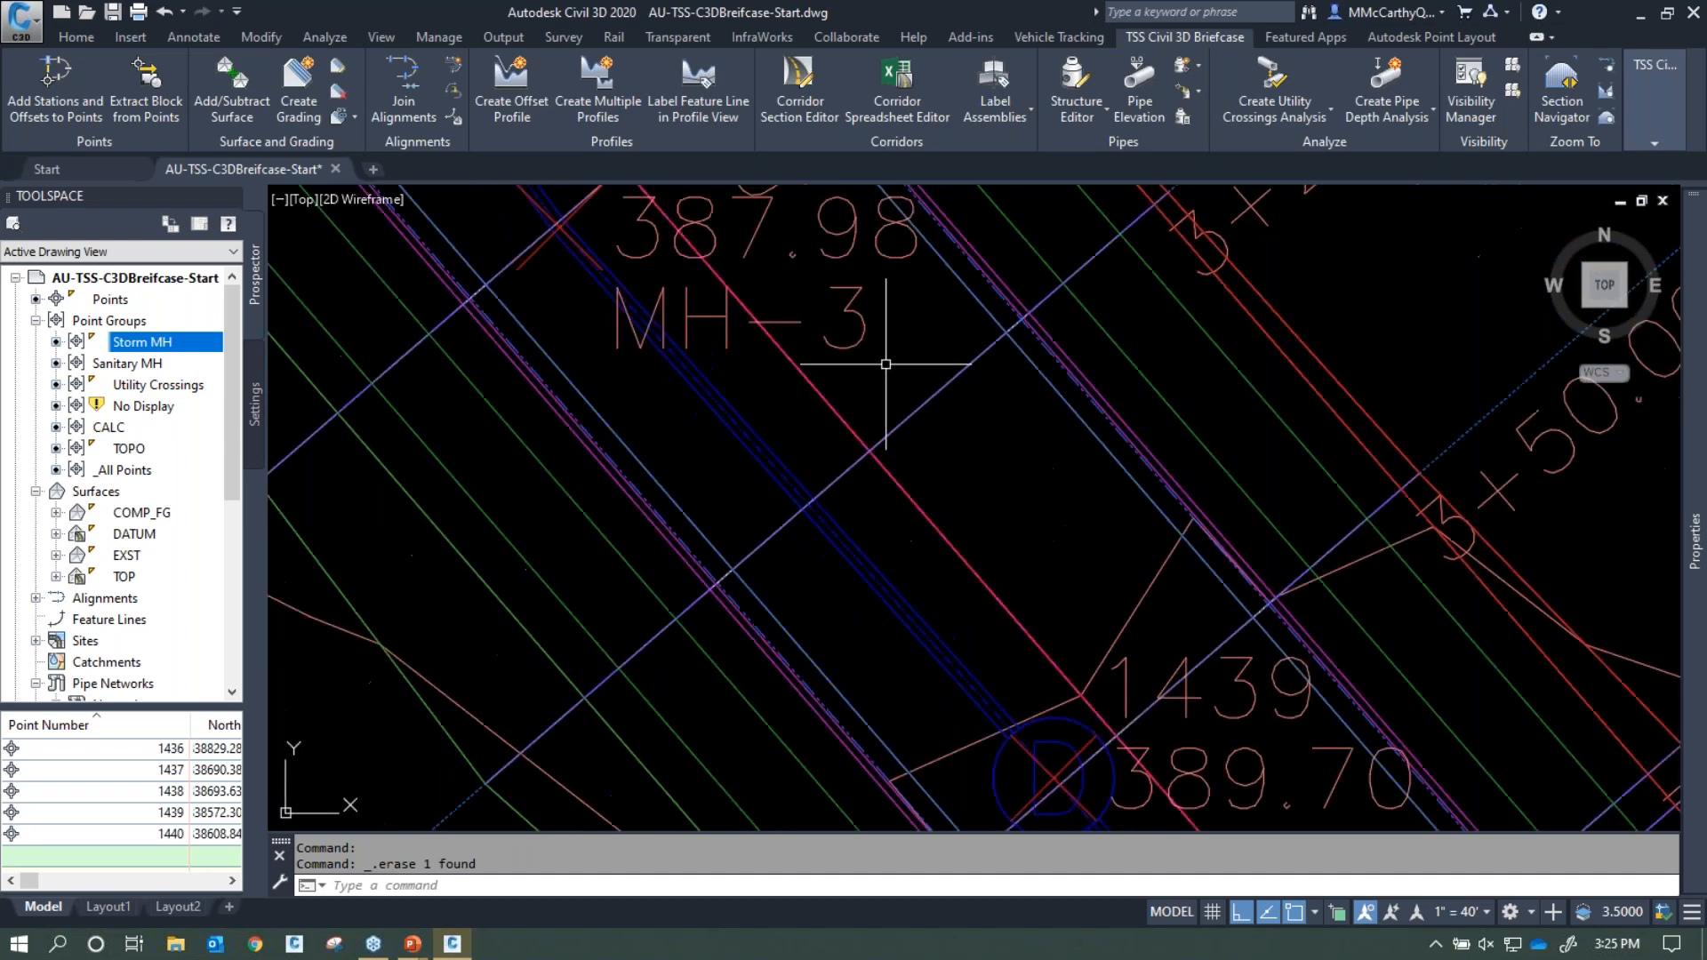
{"action": "scroll", "coordinate": [1050, 382], "scroll_direction": "down", "scroll_amount": 1}
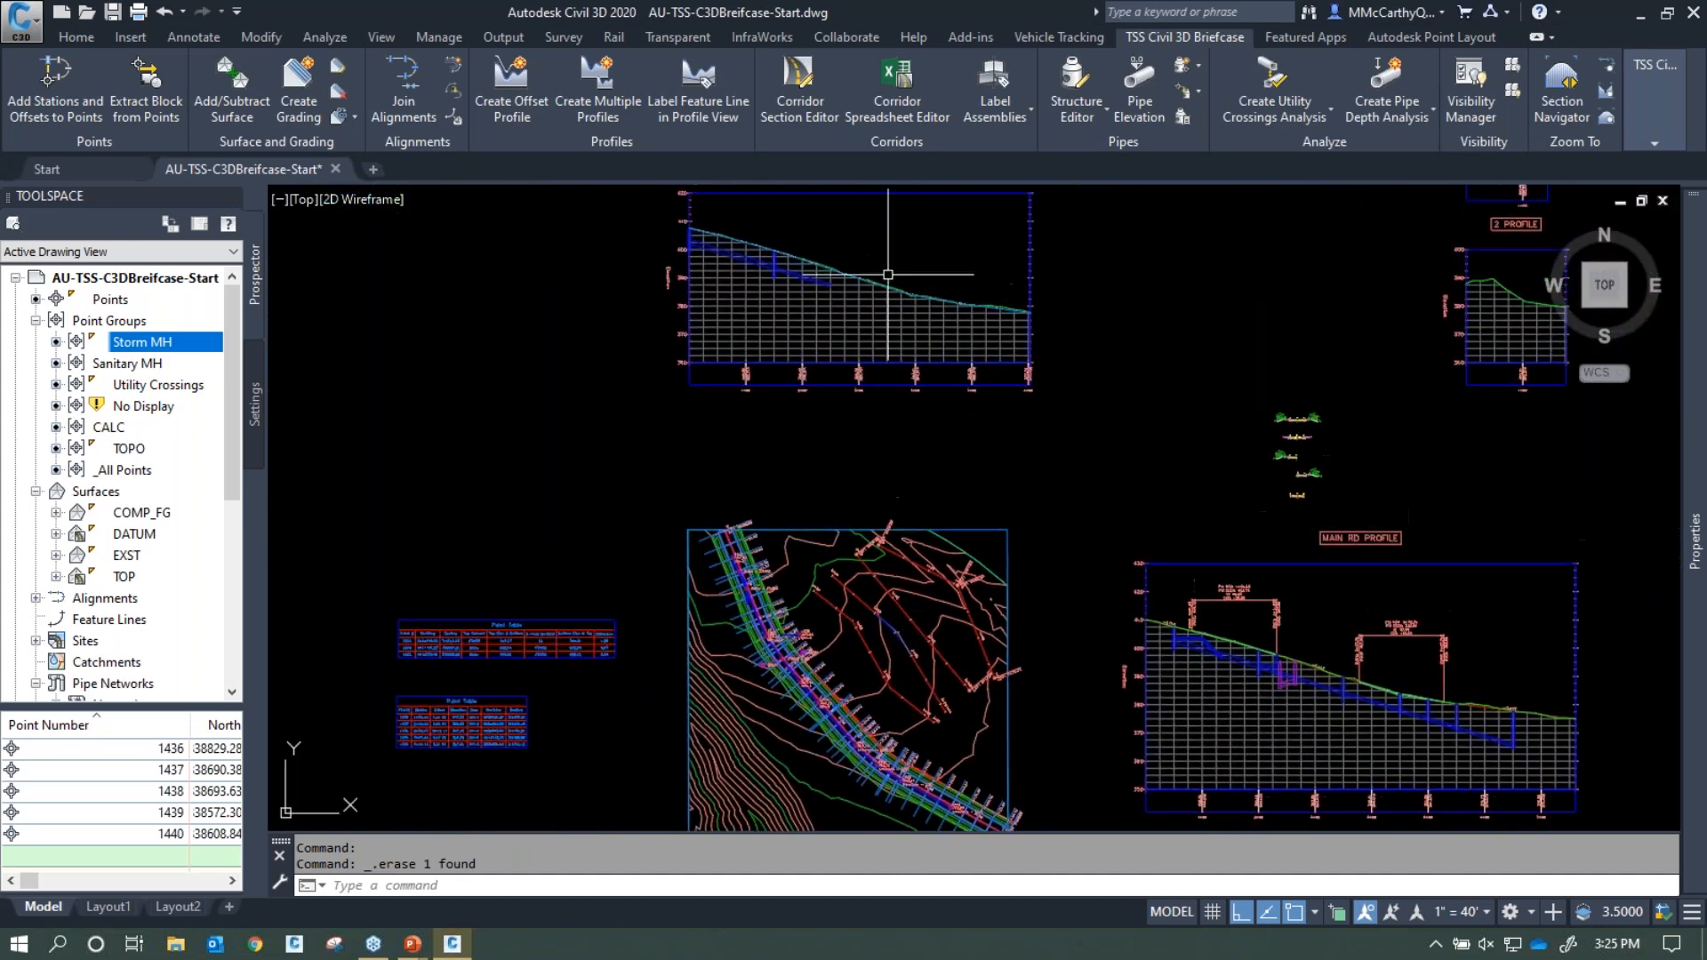
{"action": "scroll", "coordinate": [1076, 470], "scroll_direction": "down", "scroll_amount": 1}
{"action": "middle_click_drag", "start_coordinate": [1077, 469], "coordinate": [703, 481]}
{"action": "scroll", "coordinate": [879, 519], "scroll_direction": "down", "scroll_amount": 2}
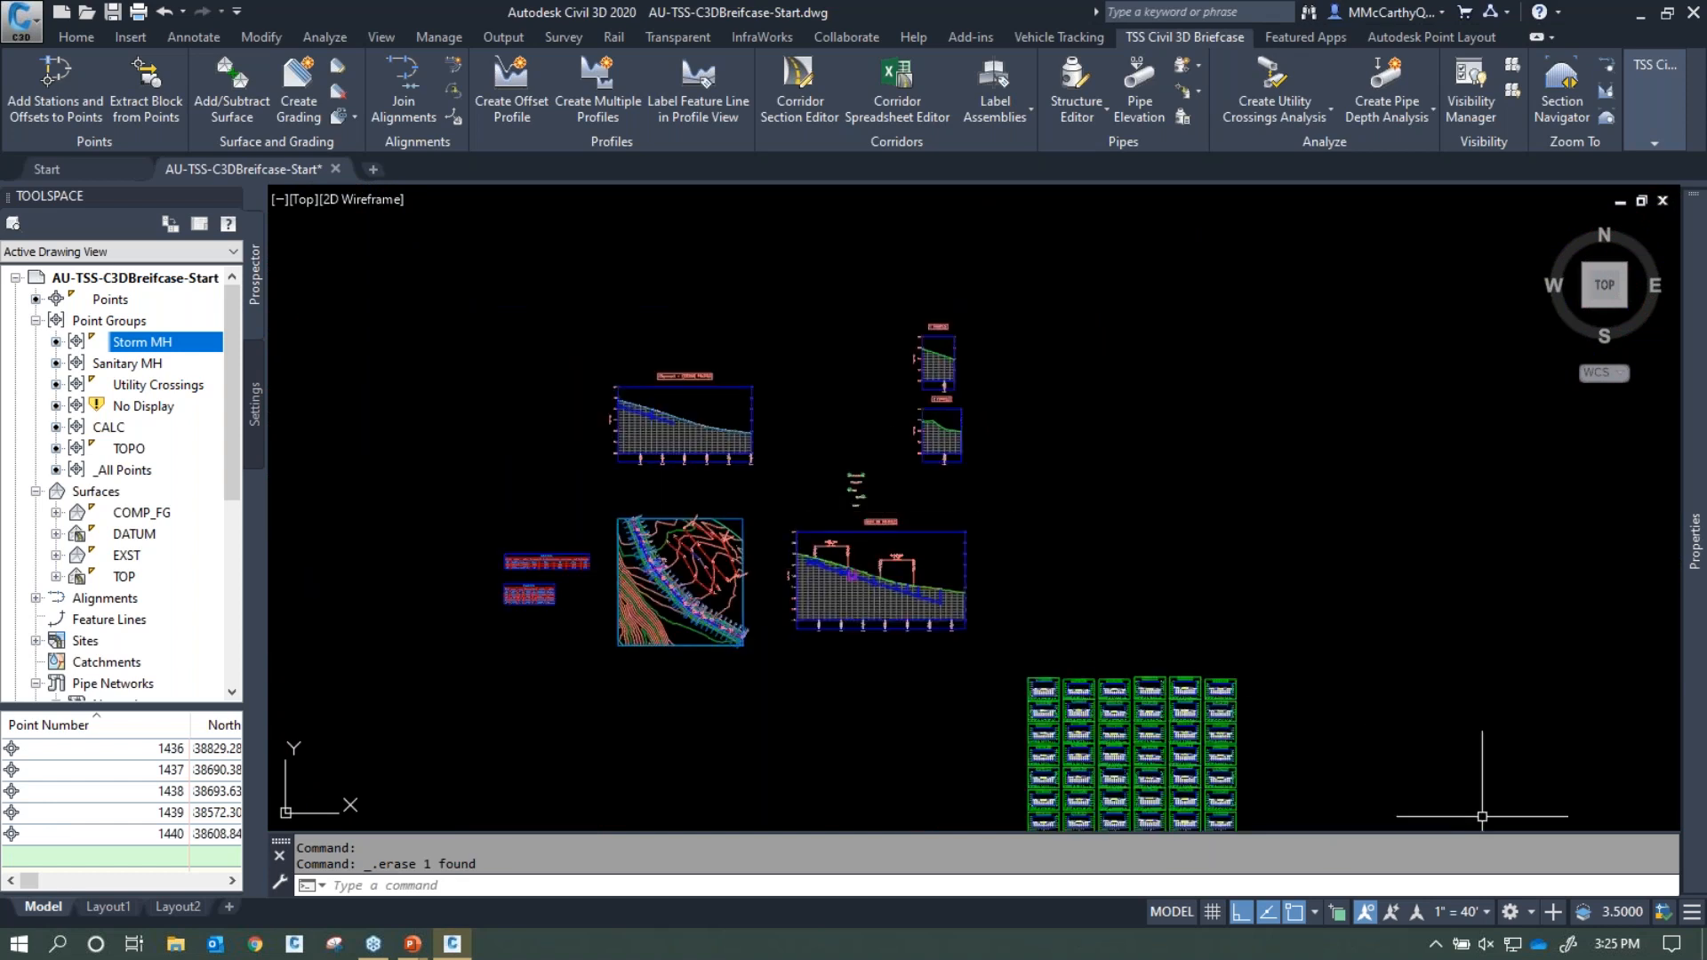
Switch to the PowerPoint slideshow and advance to the closing slide
{"action": "key", "text": "alt+Tab"}
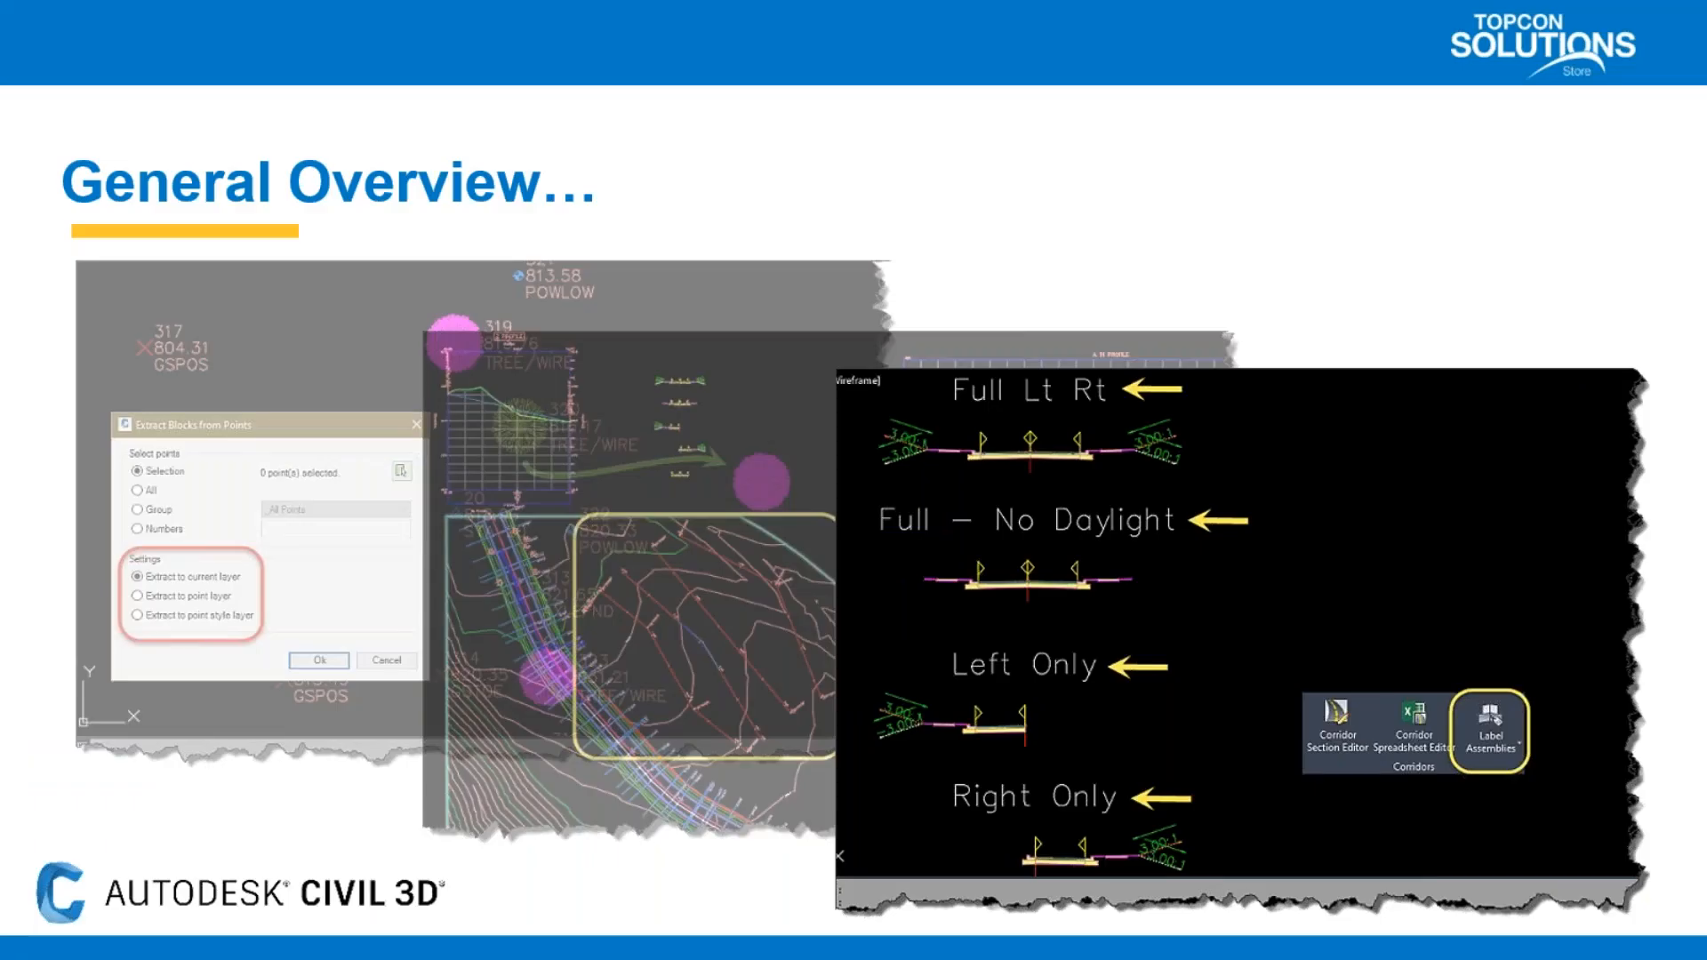
{"action": "key", "text": "Right"}
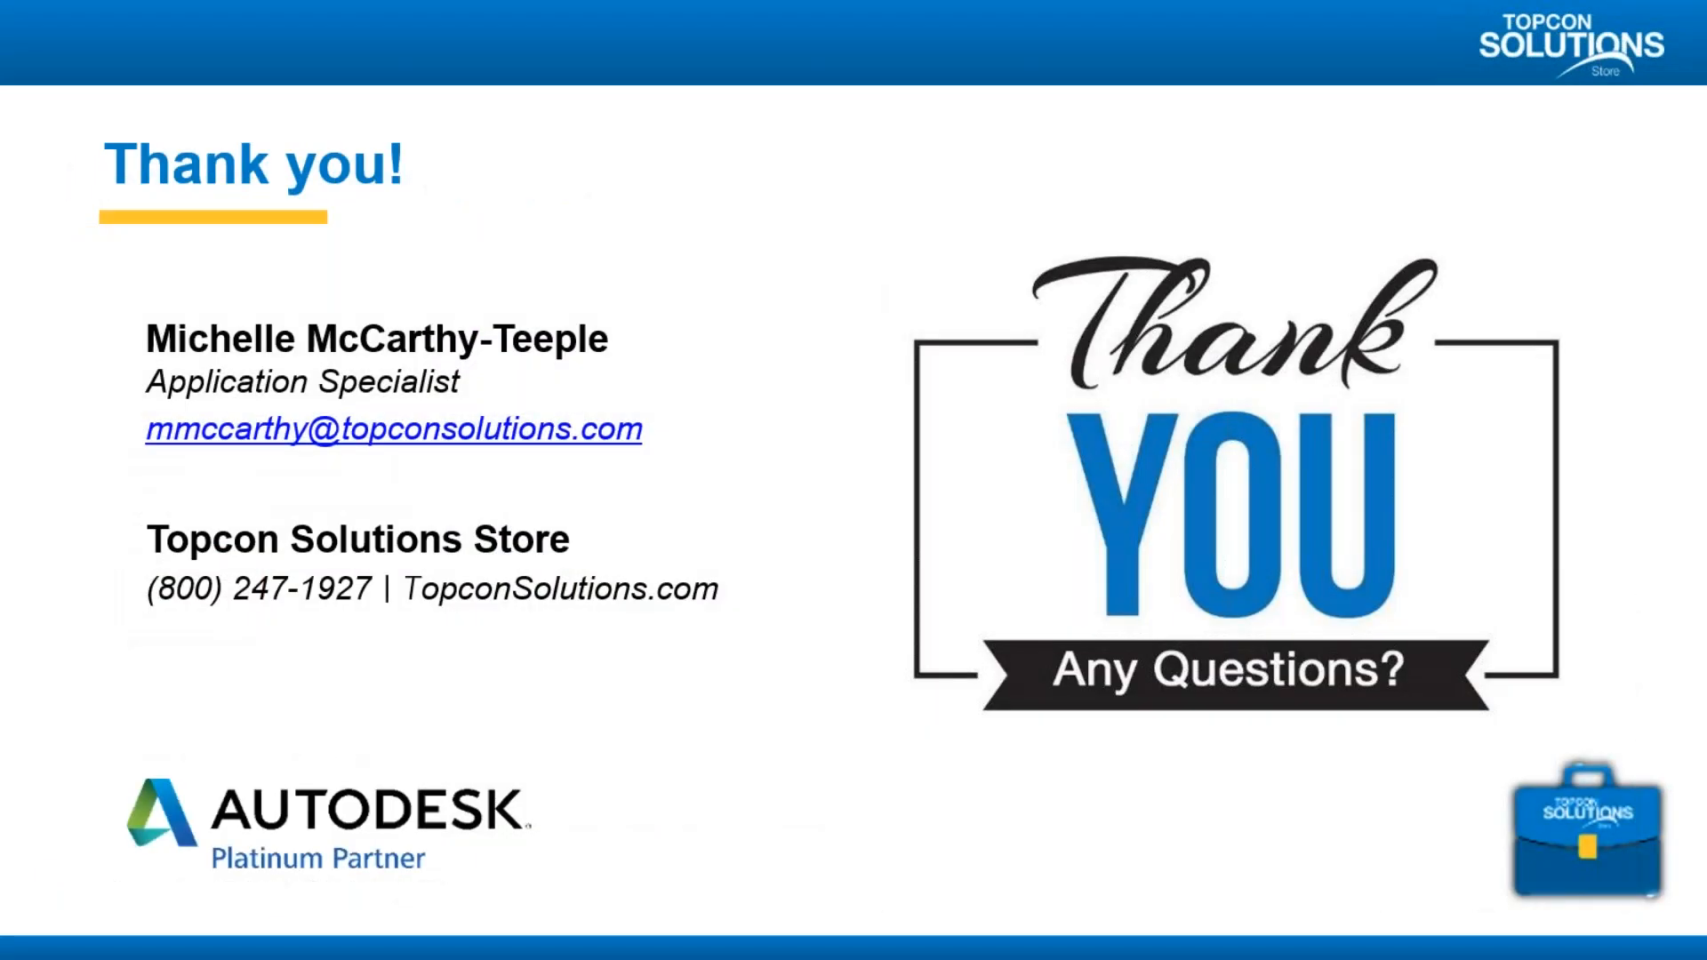